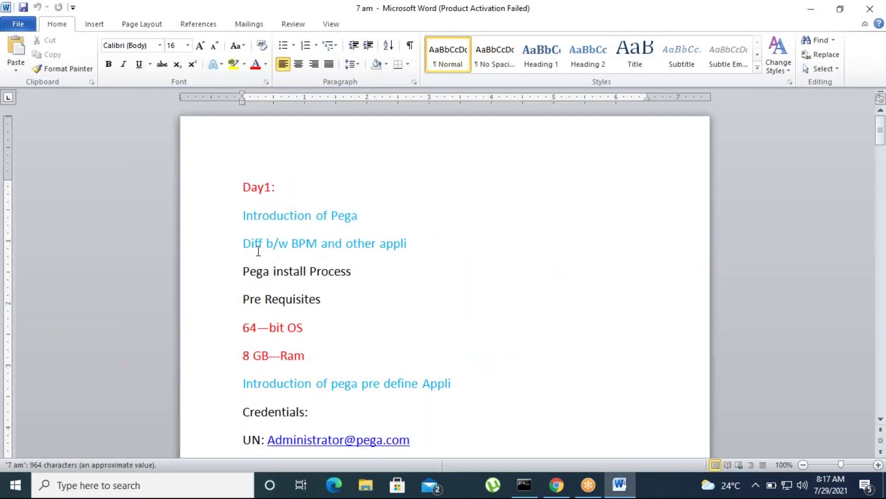
Step: Dismiss the Office activation notice and select words like BCards in the Appli line
scroll(401, 353, "down", 6)
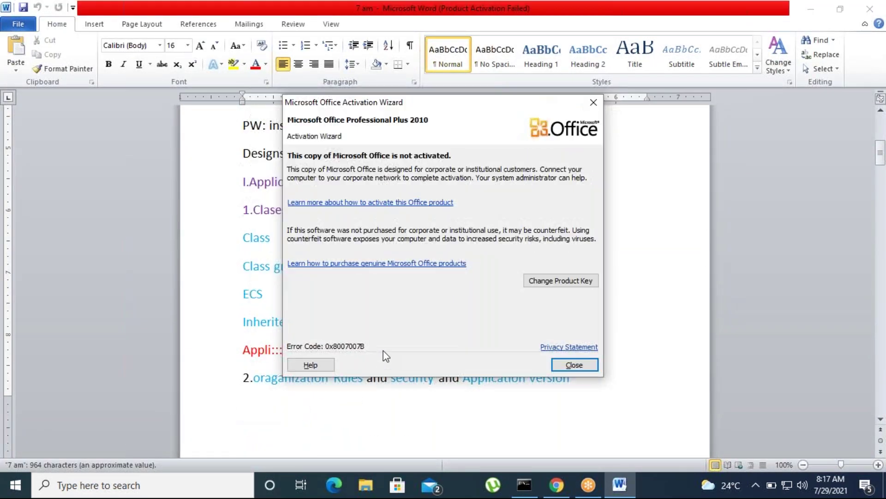
left_click(594, 103)
left_click_drag(373, 350, 287, 347)
left_click(315, 378)
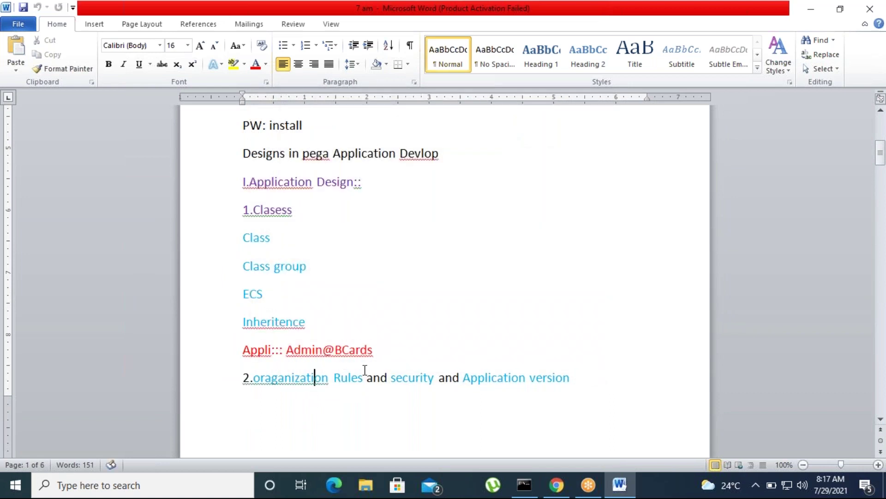
left_click_drag(379, 359, 286, 350)
left_click(329, 378)
left_click_drag(335, 350, 377, 348)
left_click(415, 354)
double_click(362, 349)
left_click(378, 317)
Step: Scroll through the Word notes to find the red 'Indexes of pageList and value Group' heading
scroll(378, 317, "up", 3)
scroll(374, 372, "up", 2)
scroll(374, 372, "down", 12)
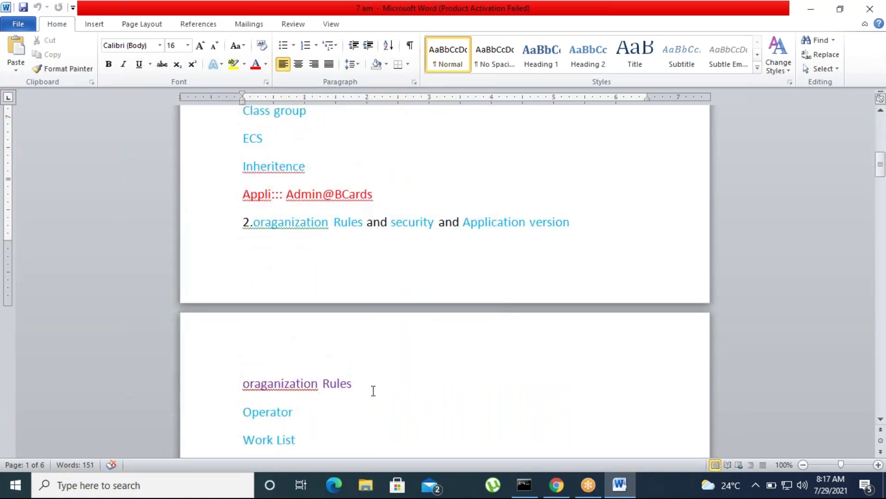
scroll(374, 391, "down", 20)
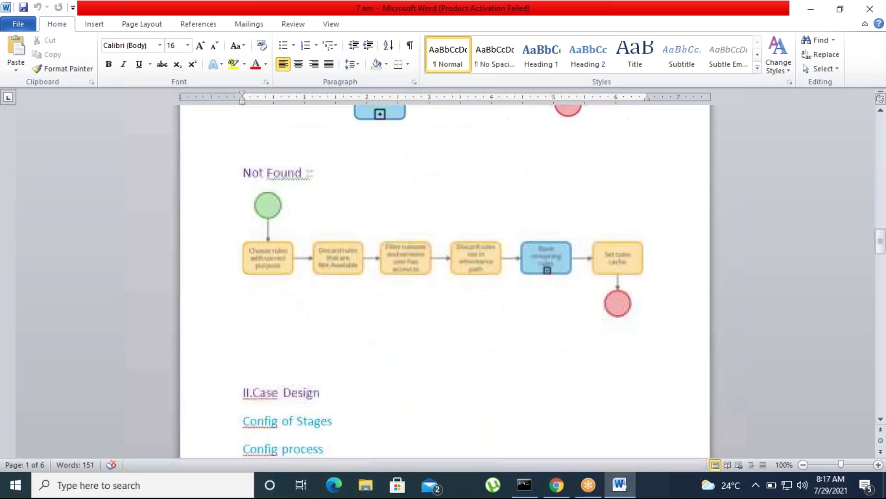
scroll(373, 391, "down", 20)
scroll(373, 391, "up", 6)
scroll(373, 391, "up", 9)
scroll(373, 391, "down", 6)
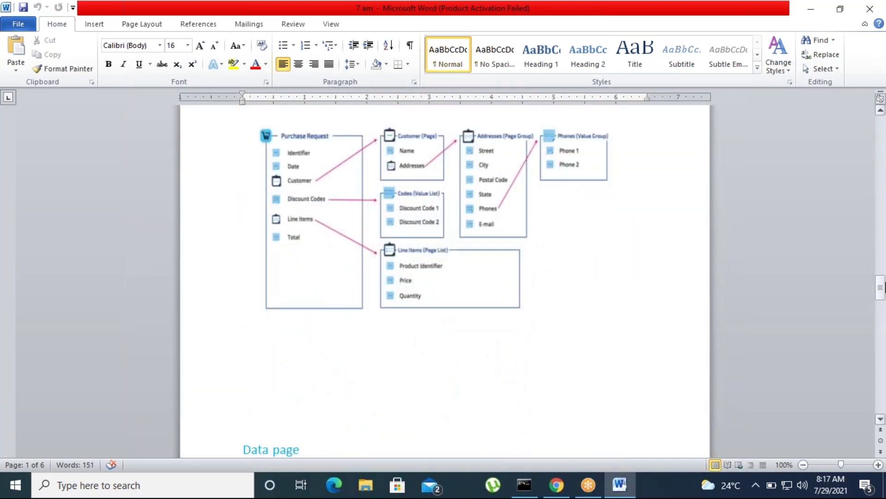
left_click_drag(881, 289, 845, 360)
scroll(317, 362, "up", 4)
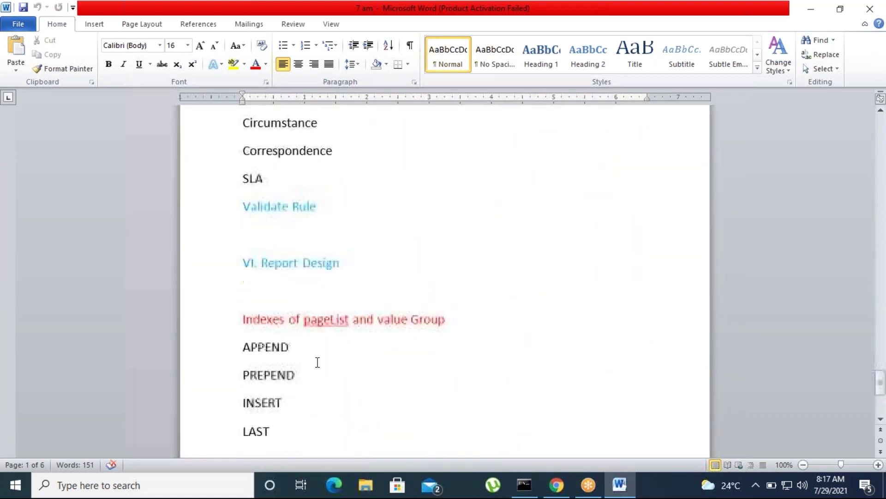
scroll(311, 332, "down", 5)
scroll(340, 370, "up", 4)
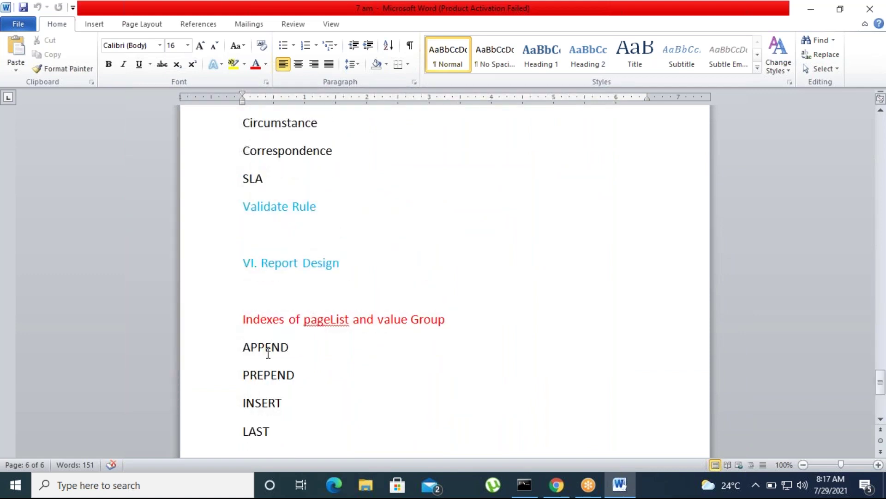
Step: Replace 'Group' with 'List' in the red heading, then switch to the Pega login page
left_click_drag(354, 323, 304, 322)
left_click(385, 389)
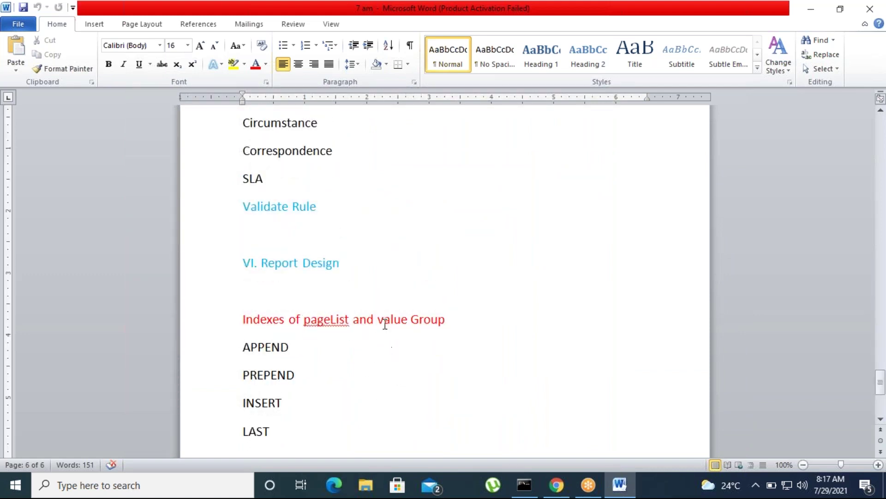
left_click(450, 324)
key("BackSpace")
key("BackSpace")
key("BackSpace")
key("BackSpace")
type("Lis")
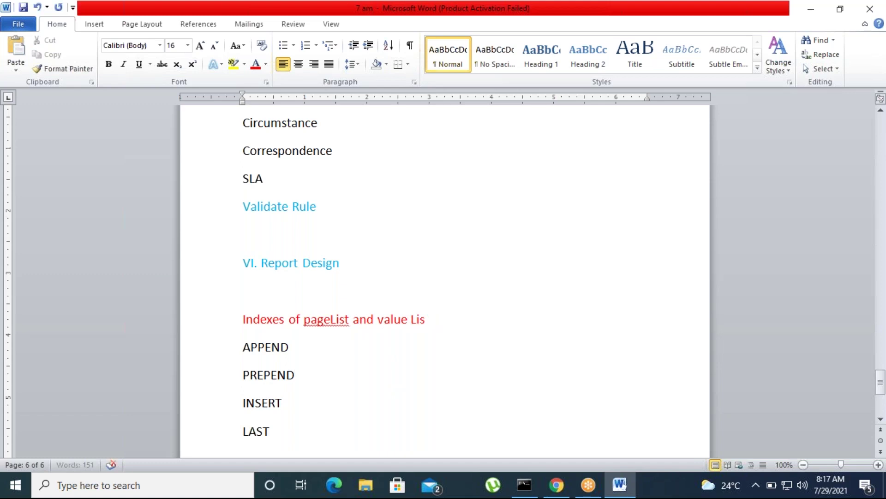
type("t")
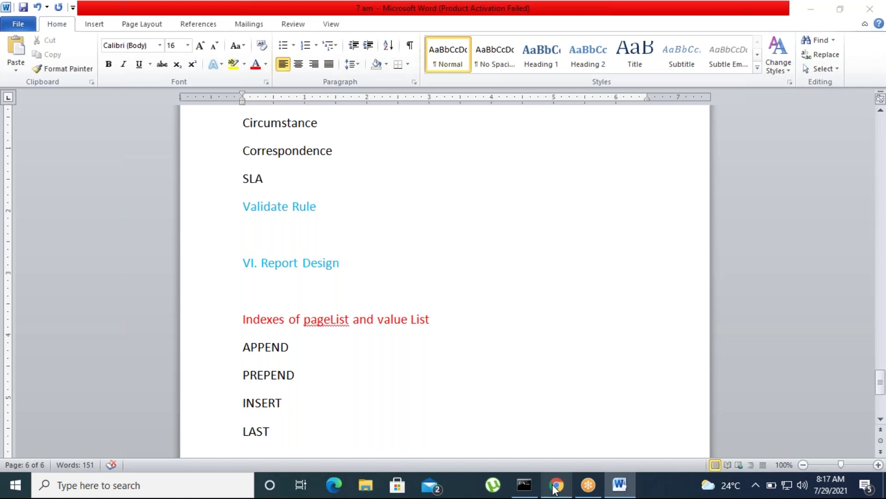
key("alt+Tab")
key("ctrl+1")
Step: Log in to Pega with the saved BCards administrator user name and its password
left_click(427, 199)
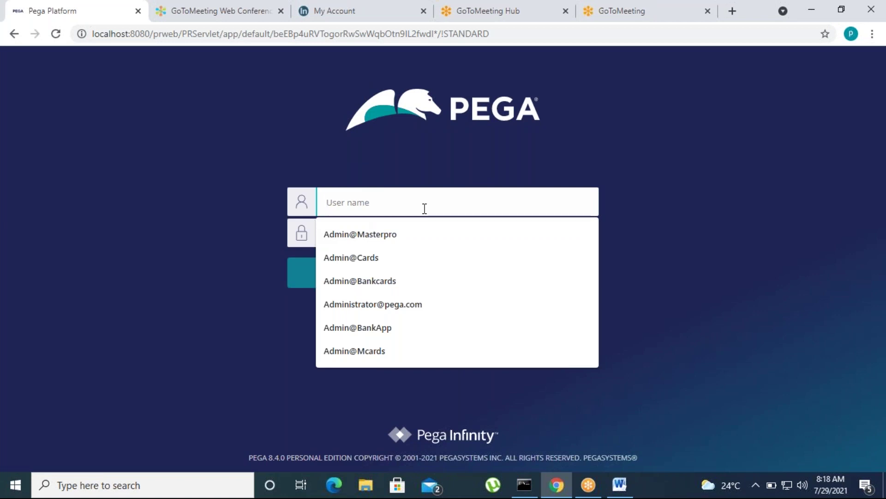
type("Admin@BCards")
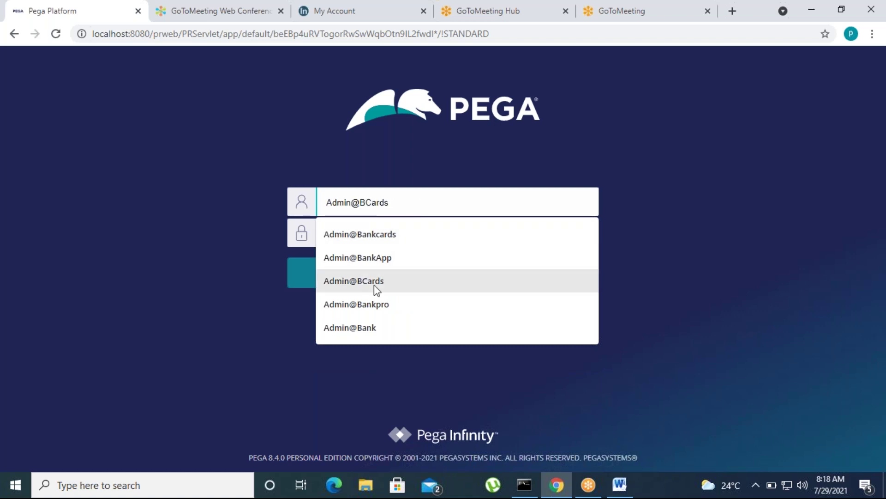
left_click(375, 285)
left_click(359, 228)
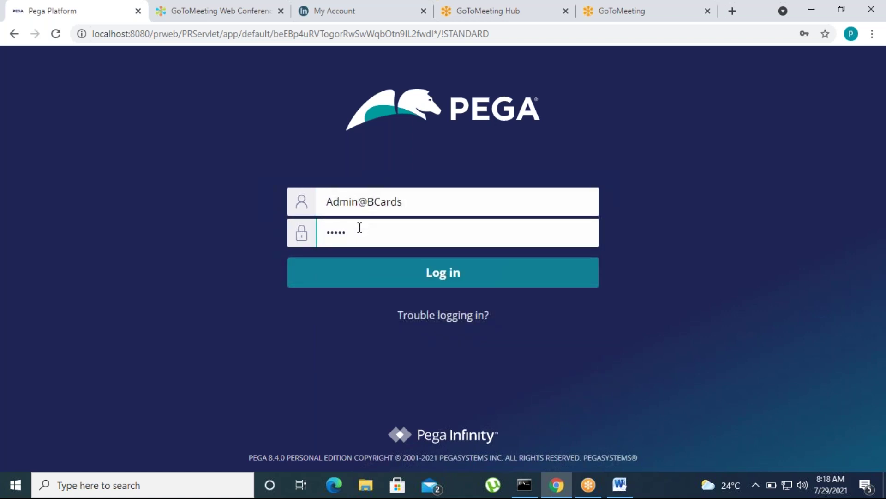
left_click(443, 277)
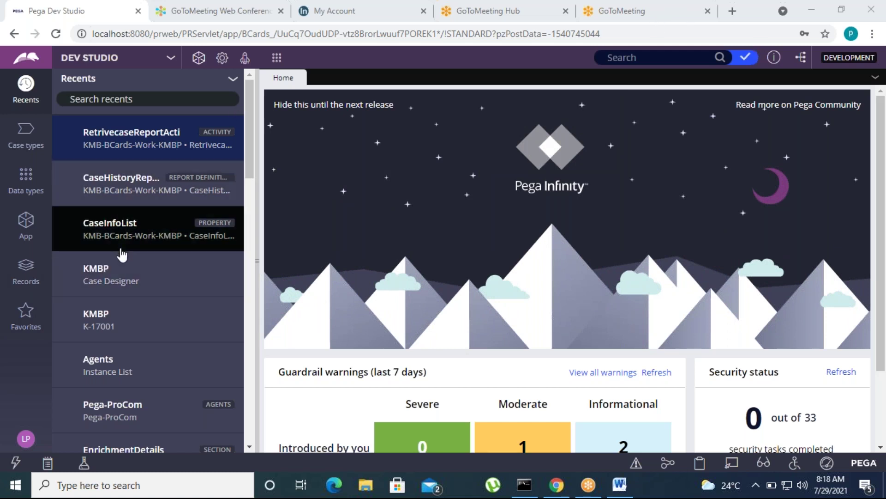
Step: Open RetrivecaseReportActi from Recents, inspect step 2's Page-Copy parameters, and save the activity
left_click(222, 286)
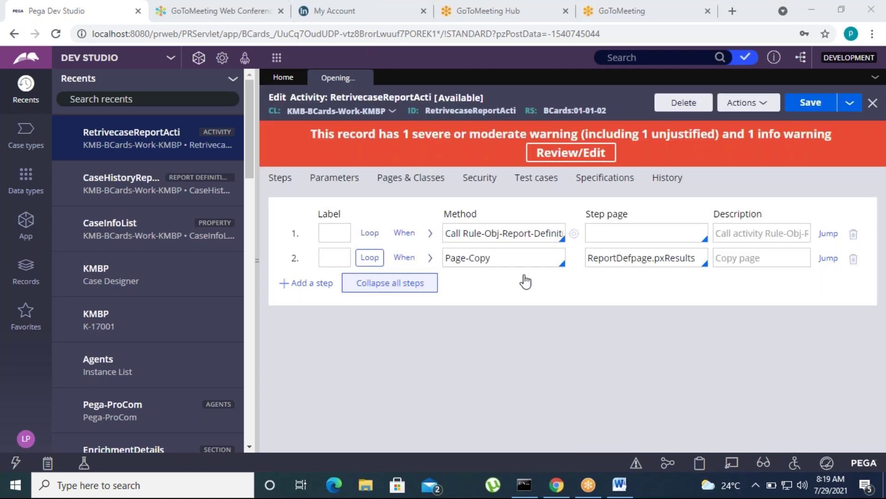
left_click(430, 258)
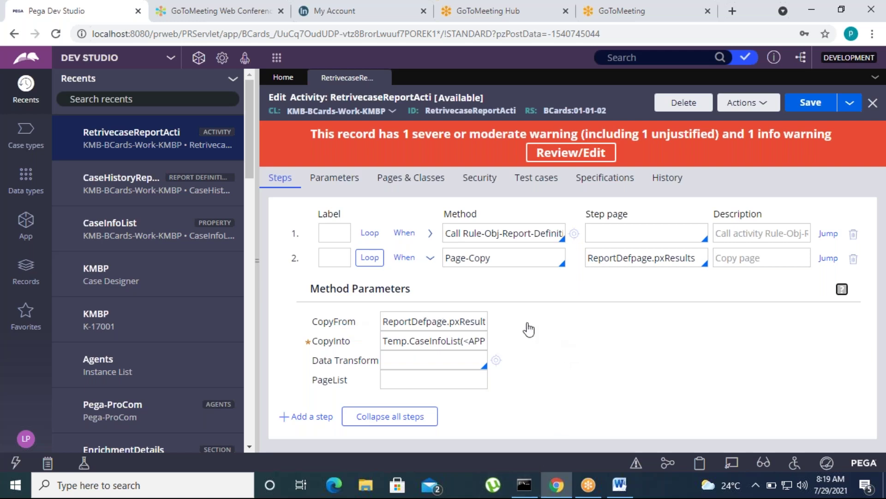
left_click(29, 237)
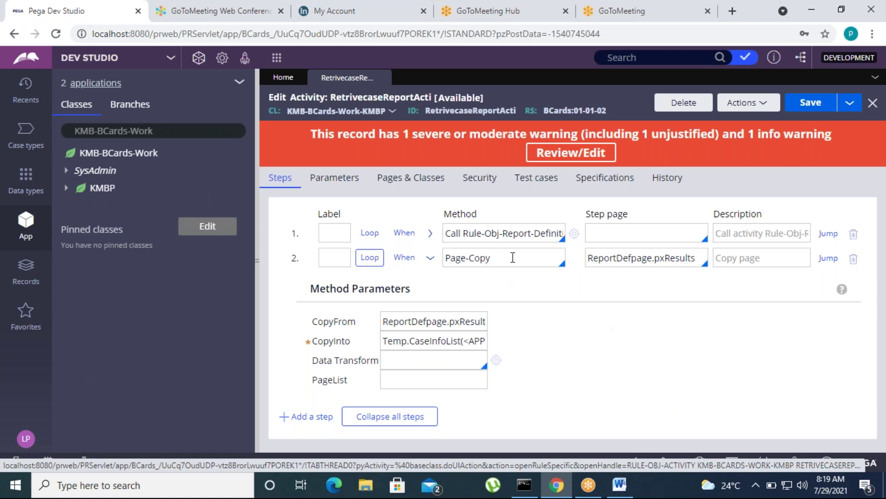
left_click(430, 259)
left_click(484, 258)
left_click(430, 258)
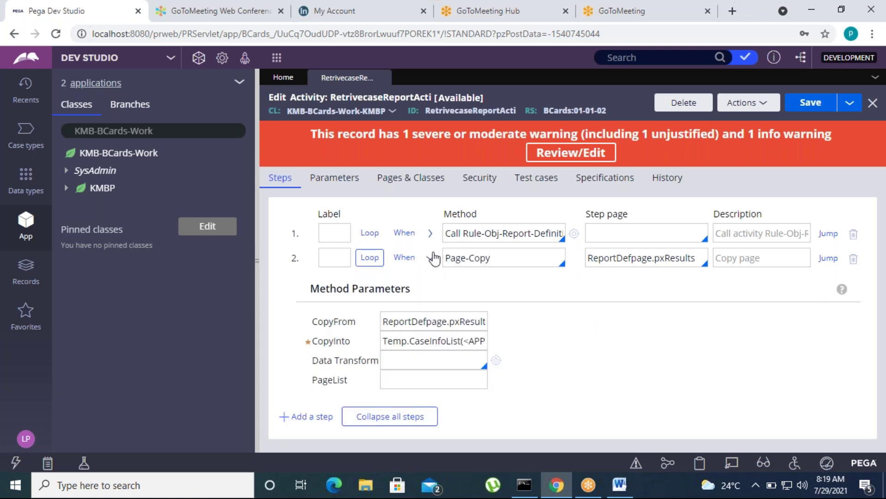
left_click(433, 258)
left_click(810, 110)
left_click(430, 258)
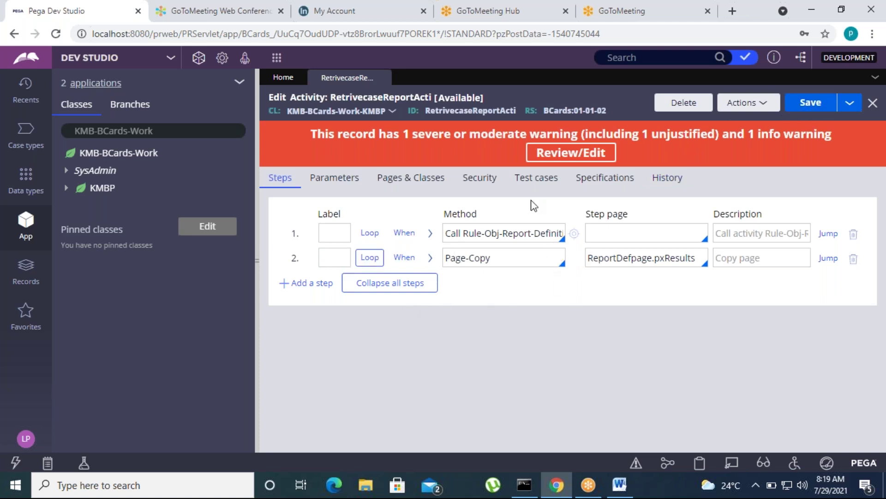
Step: Run RetrivecaseReportActi, close the result windows, and briefly open the clipboard viewer
left_click(758, 108)
left_click(720, 128)
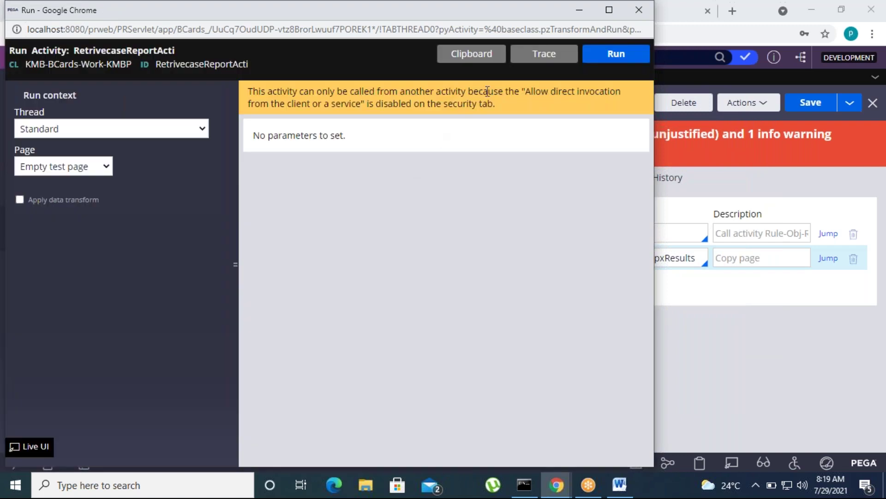
left_click(604, 56)
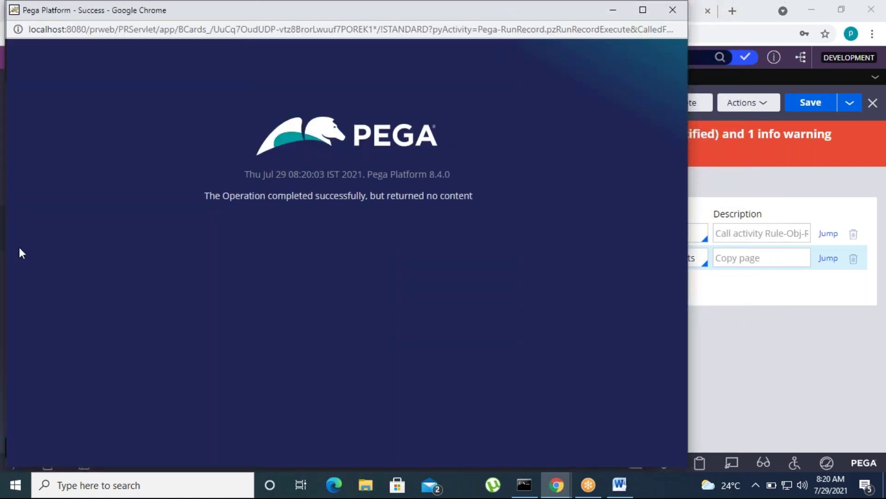
left_click_drag(176, 5, 190, 115)
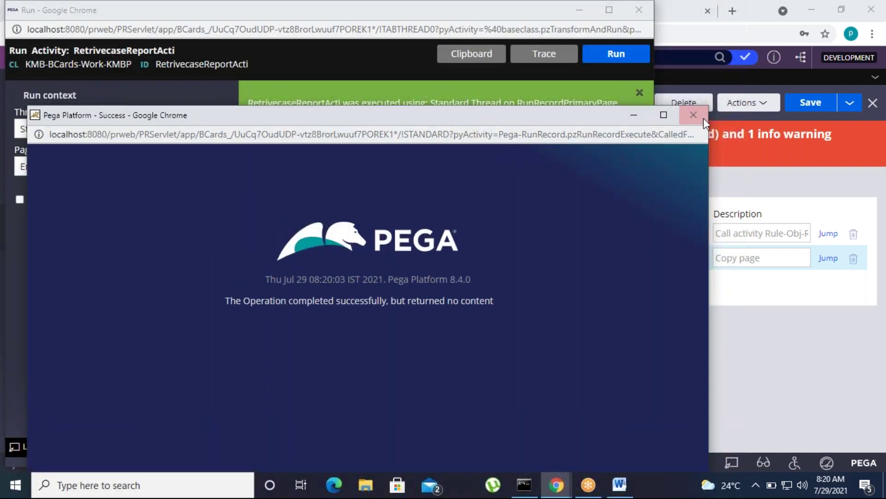
left_click(689, 115)
left_click_drag(231, 12, 297, 115)
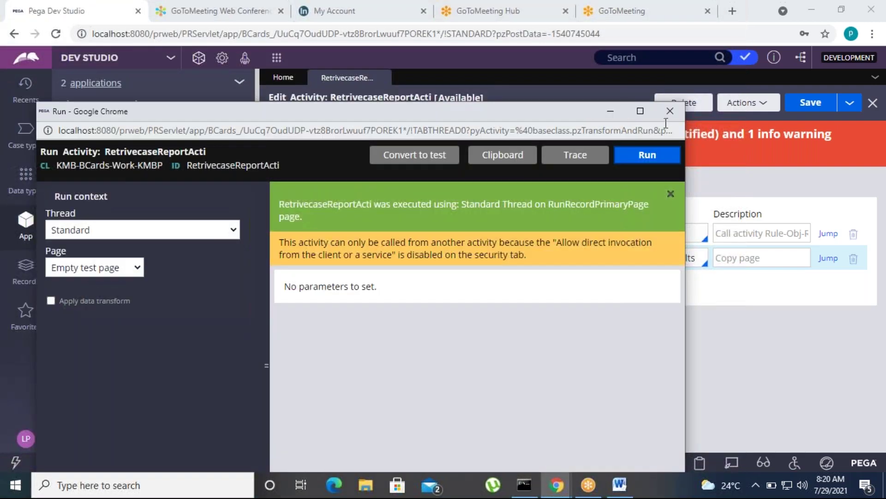
left_click(674, 110)
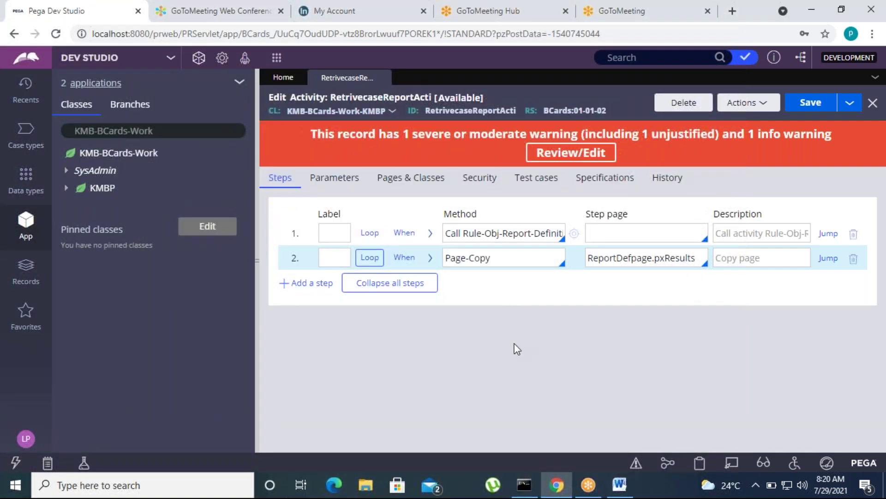
left_click(700, 463)
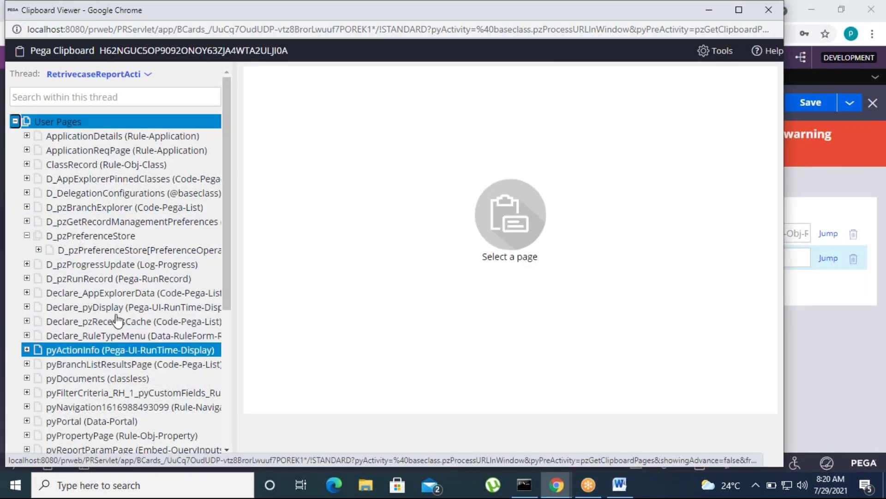
left_click(739, 9)
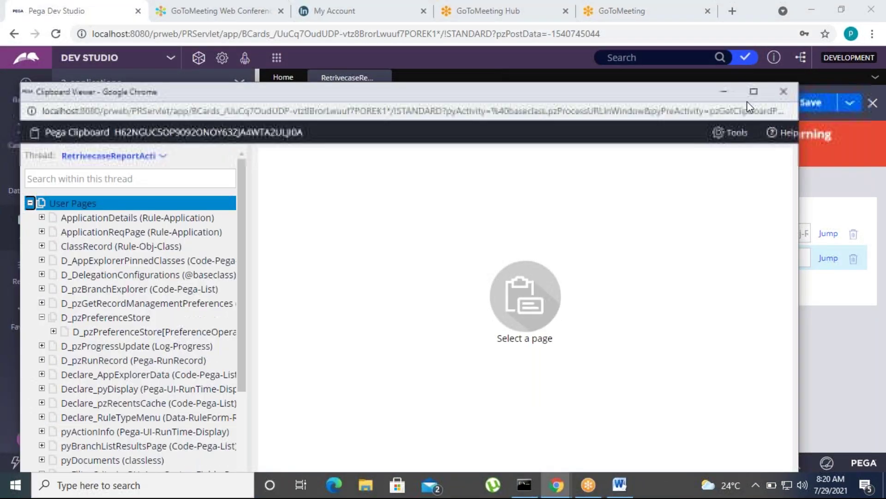
left_click(783, 92)
Step: Run the RetrivecaseReportActi activity again and dismiss the success message
left_click(745, 103)
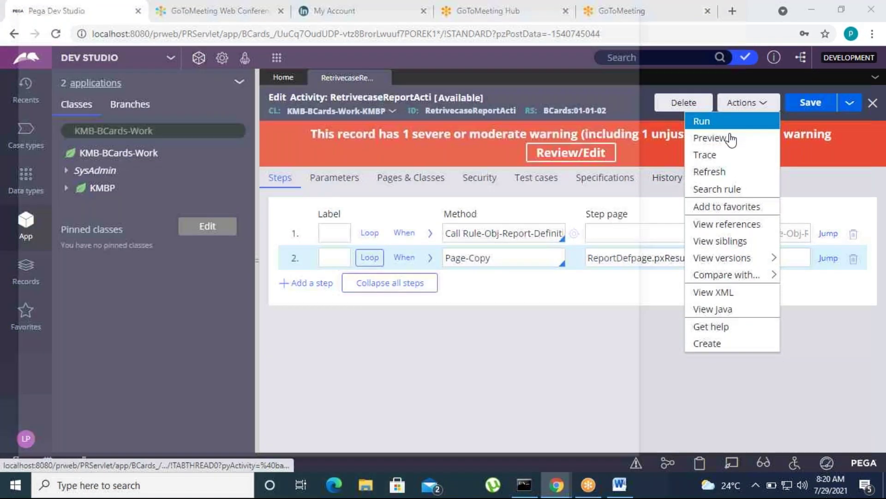
left_click(712, 125)
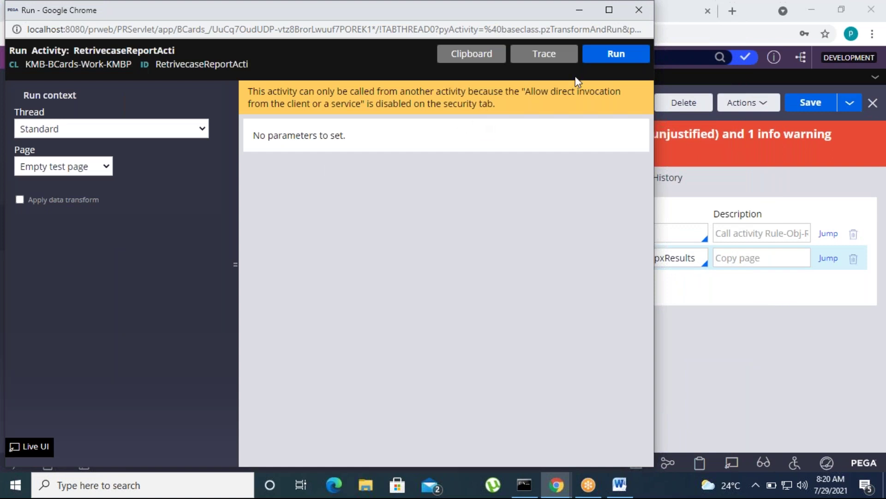
left_click(608, 57)
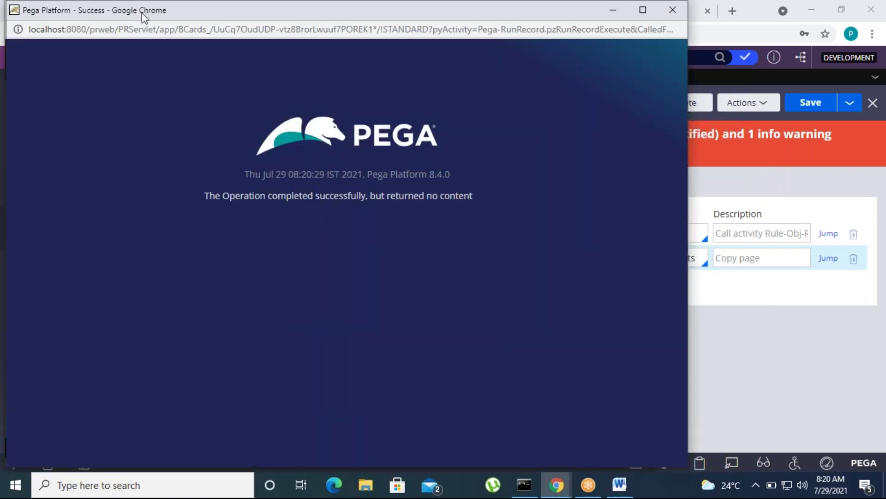
left_click_drag(144, 16, 159, 76)
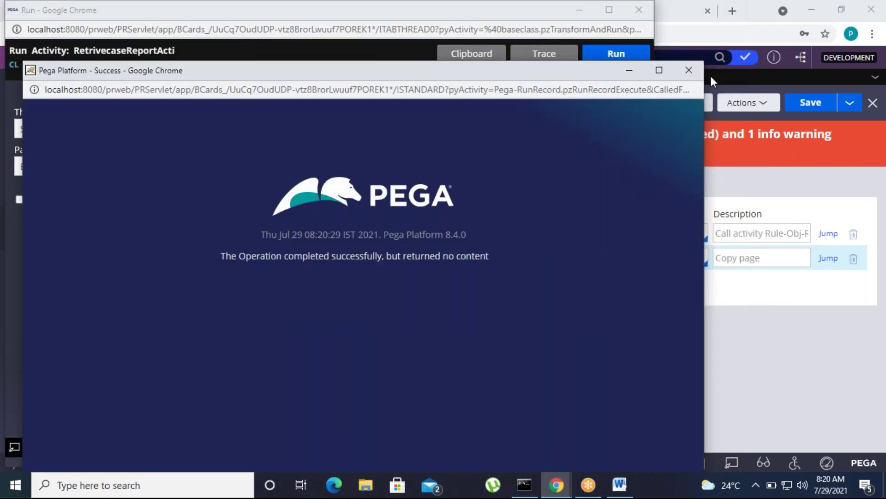
left_click(689, 70)
Step: Inspect Temp > CaseInfoList(2) and (4) in the clipboard, then close it and the run window
left_click(475, 55)
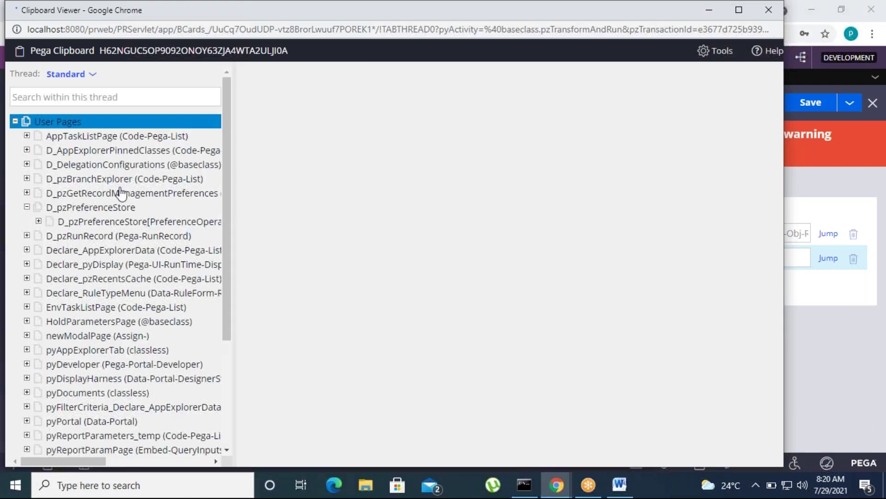
scroll(99, 376, "down", 3)
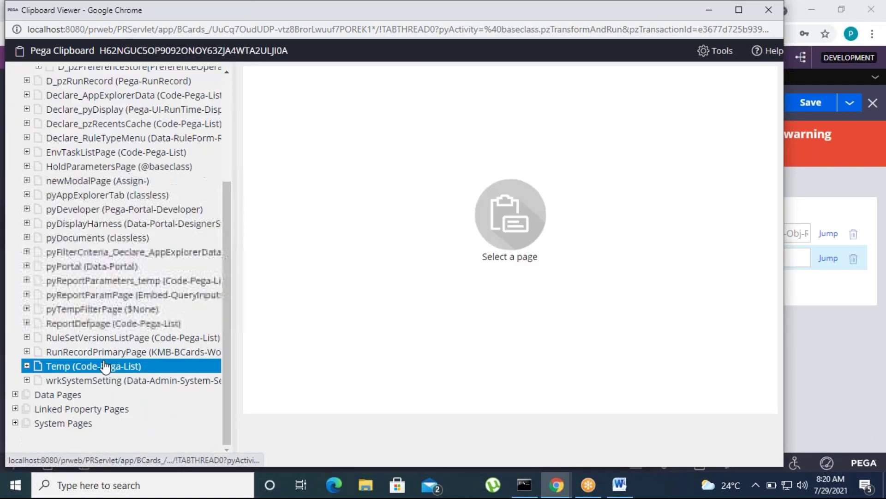
left_click(27, 366)
left_click(38, 380)
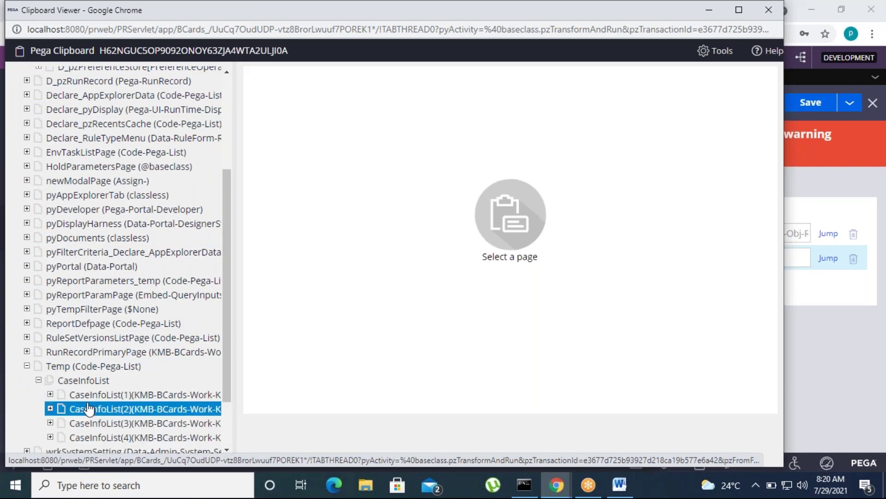
scroll(74, 436, "down", 2)
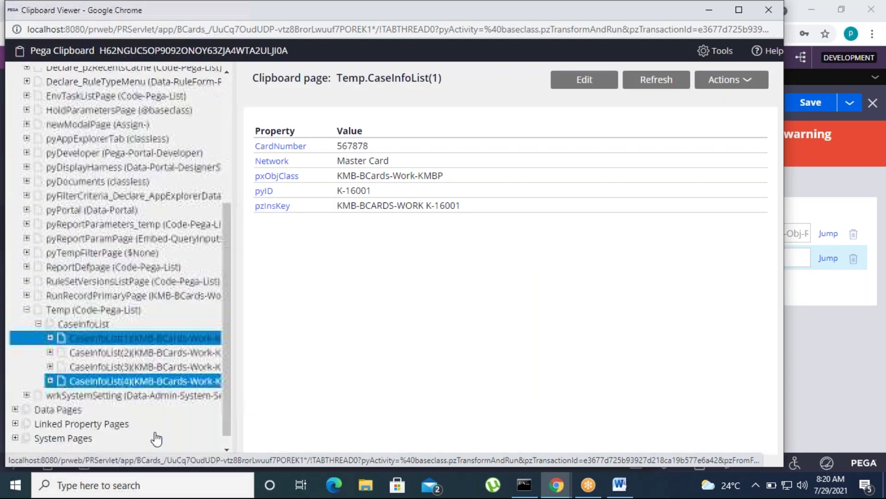
left_click(135, 366)
left_click(131, 339)
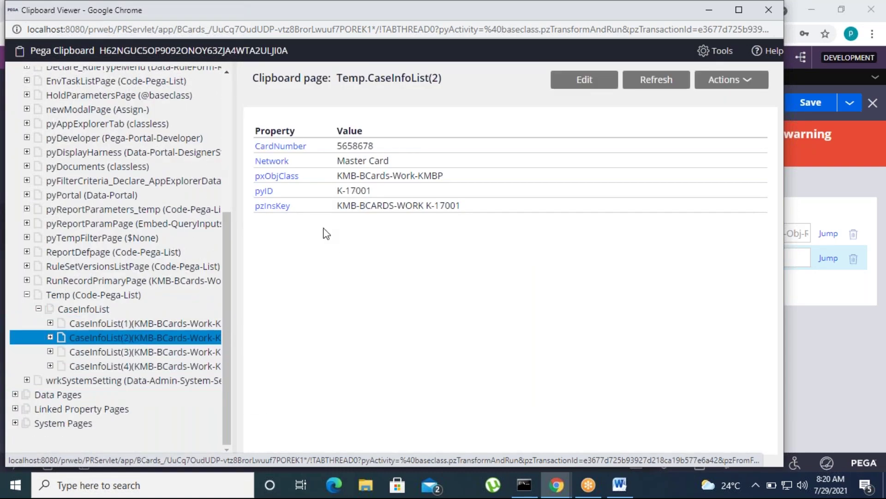
left_click_drag(144, 5, 99, 130)
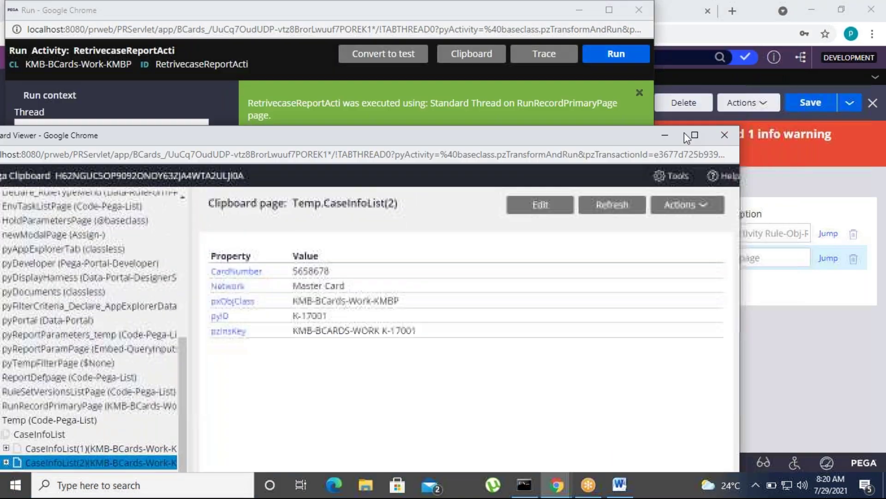
left_click(724, 134)
left_click_drag(194, 11, 210, 105)
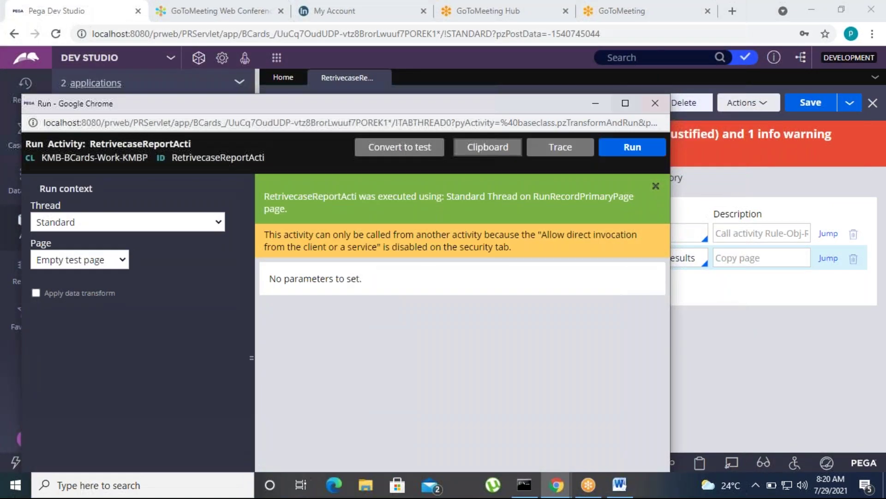
left_click(596, 105)
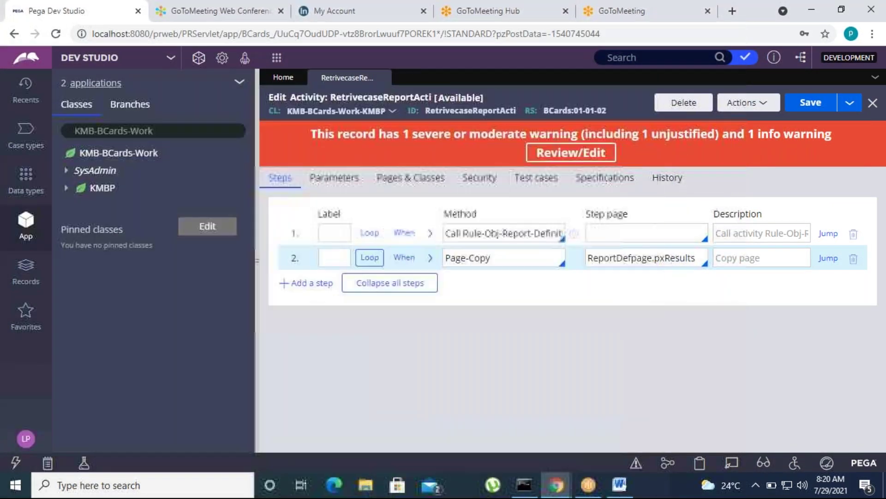
Step: Add a third step to the activity with Call as its method, matching step 1
left_click(509, 258)
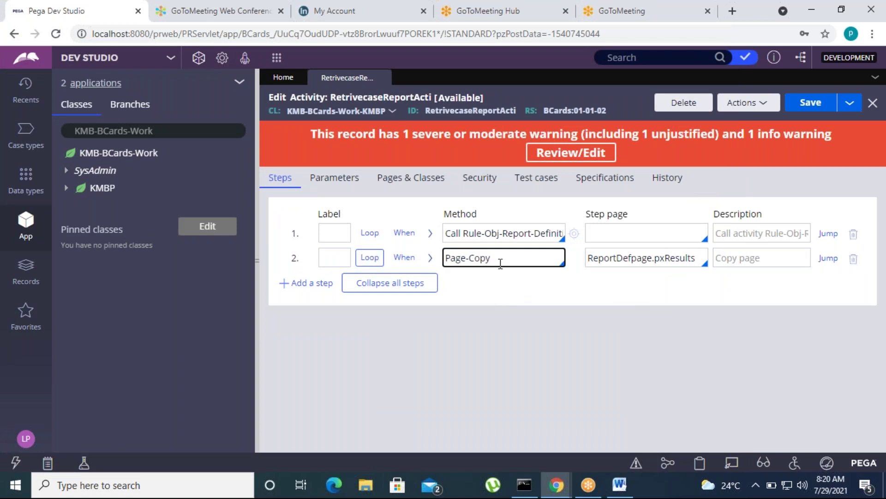
left_click(309, 284)
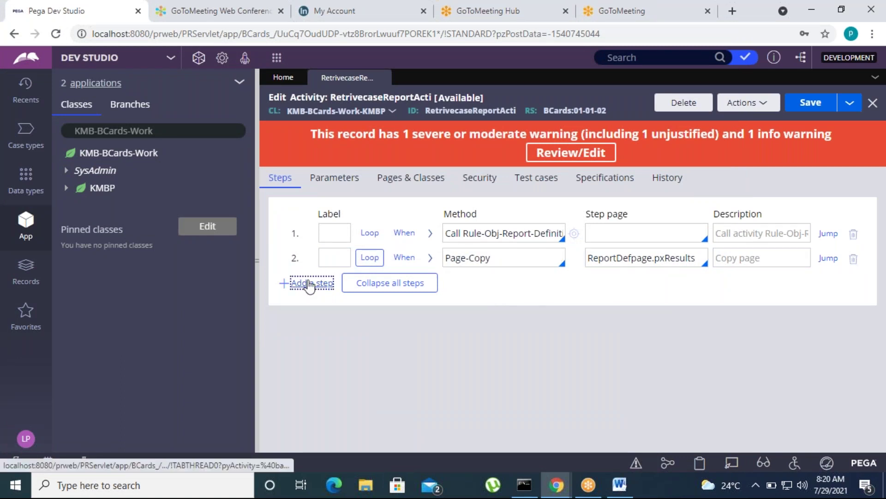
left_click(472, 283)
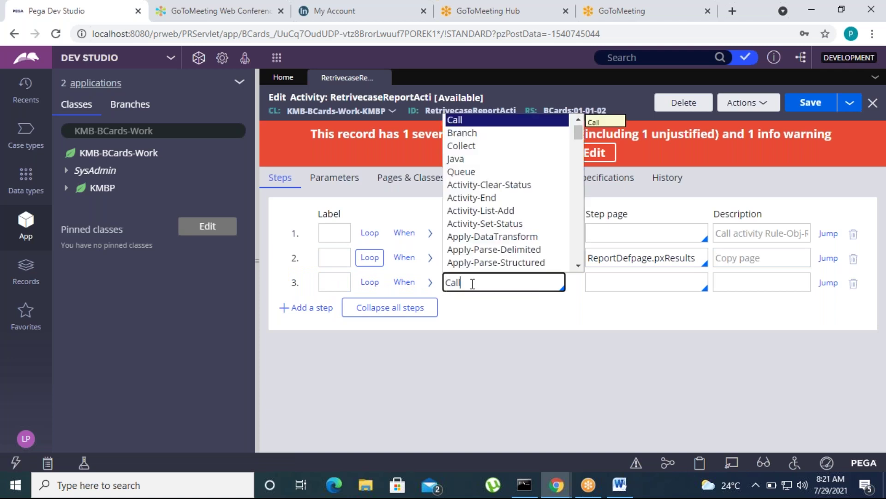
key("Return")
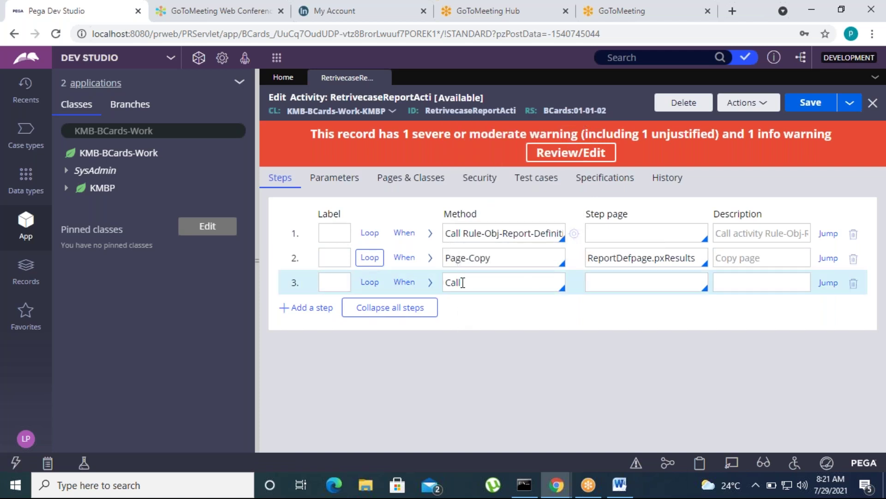
left_click(462, 283)
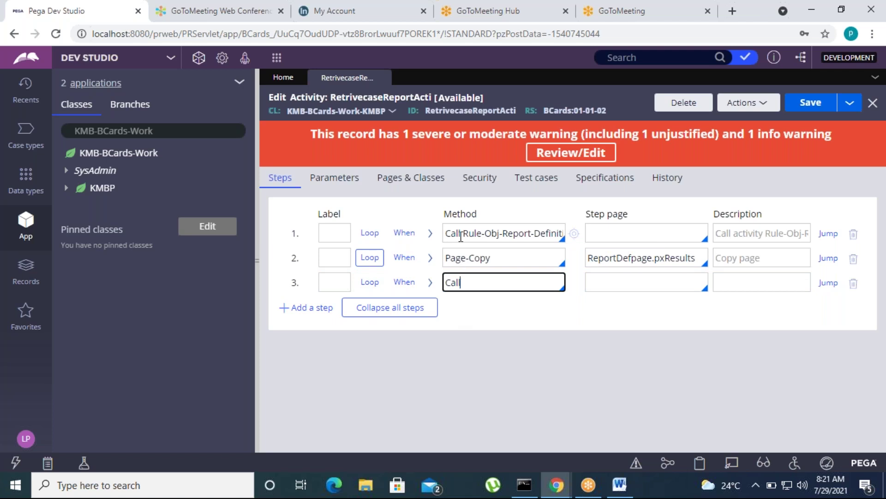
left_click(462, 233)
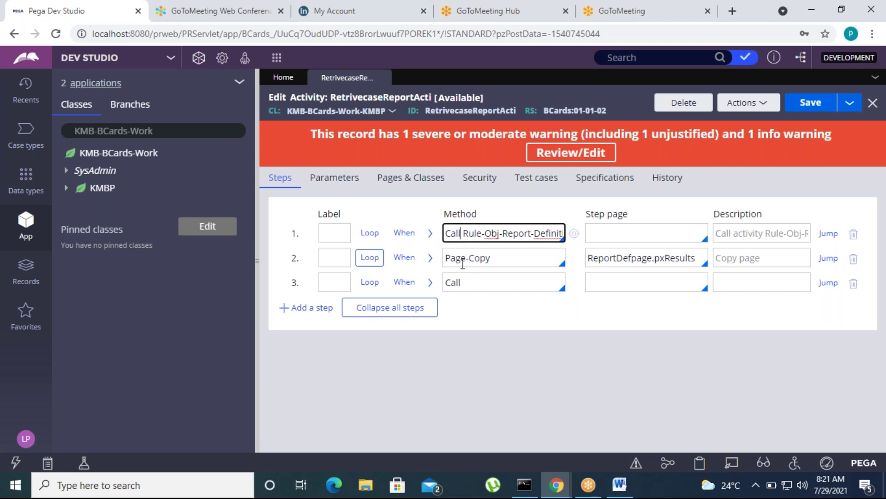
left_click(467, 283)
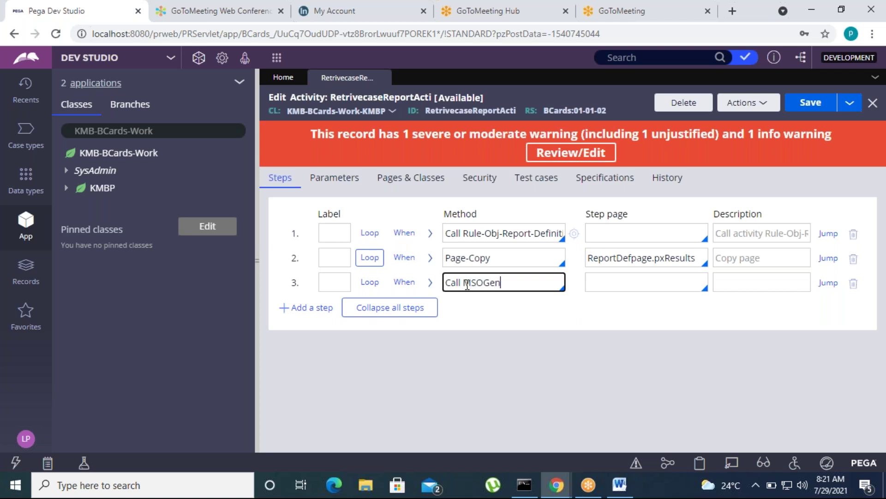
Step: Make step 3 call MSOGenerateExcelFile and open that activity
type("rateExcelfile")
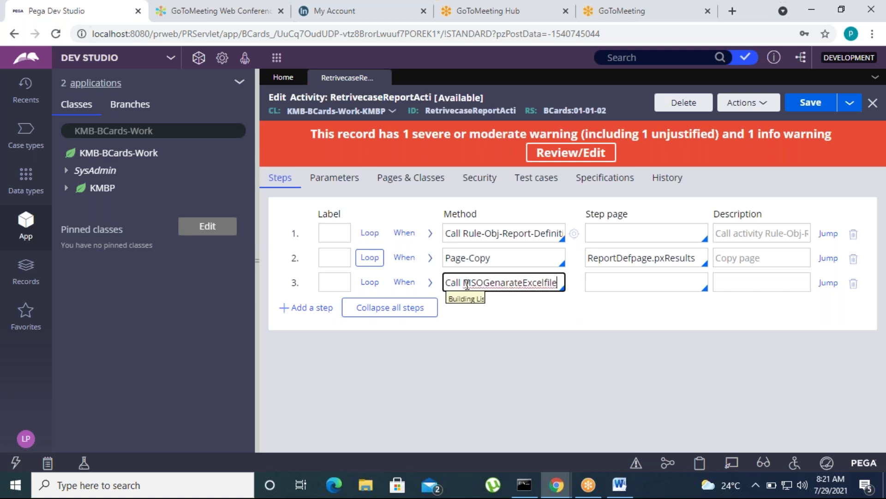
key("Down")
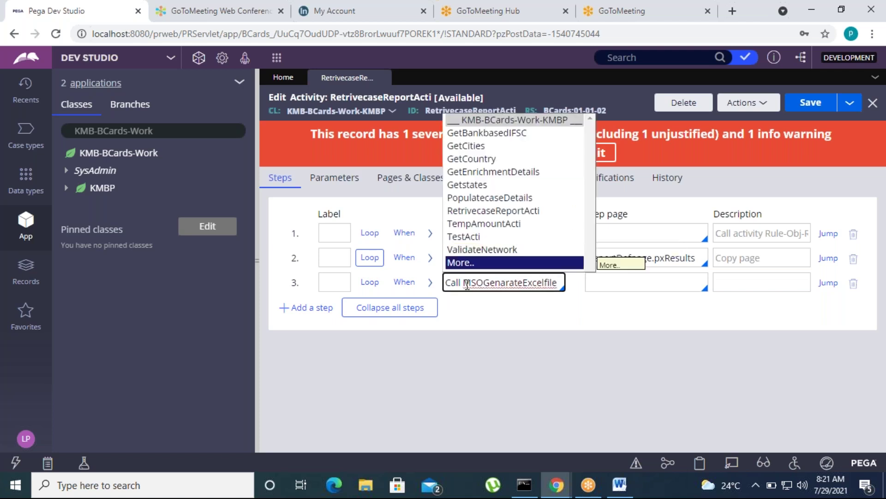
key("Return")
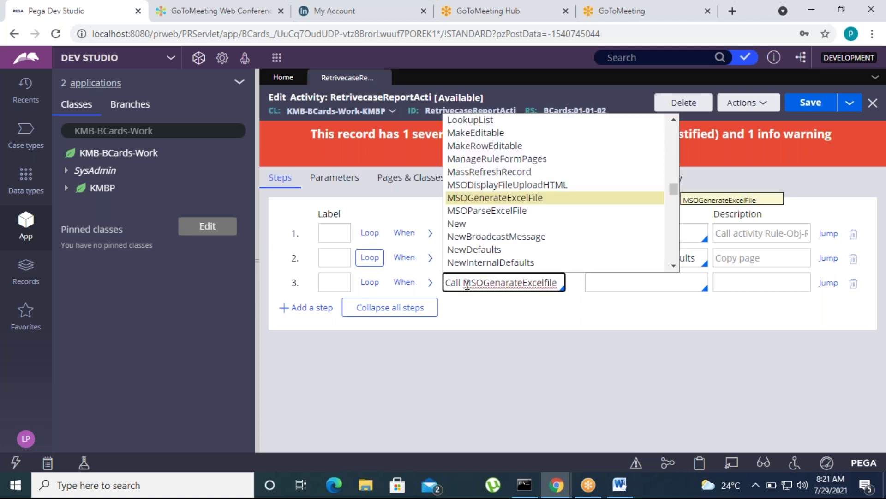
left_click(518, 199)
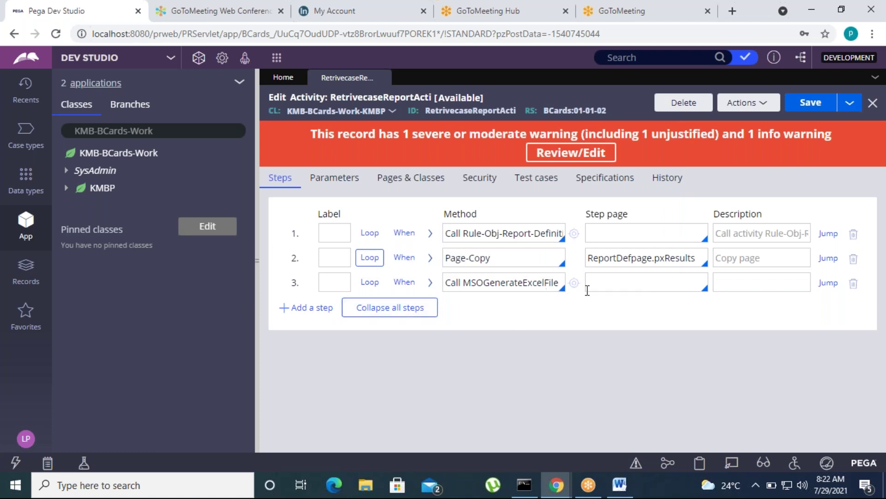
left_click(574, 283)
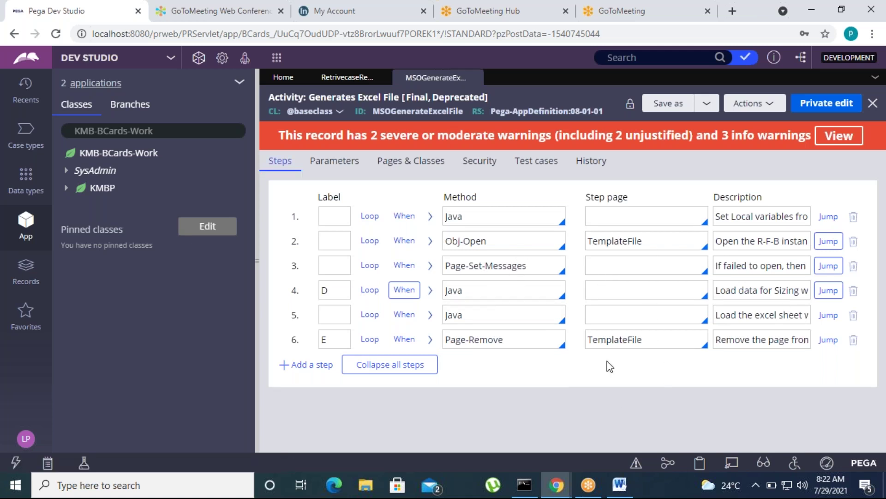
Step: Review MSOGenerateExcelFile's TemplateFile step and Rule-File-Binary page class, then close the activity
double_click(645, 241)
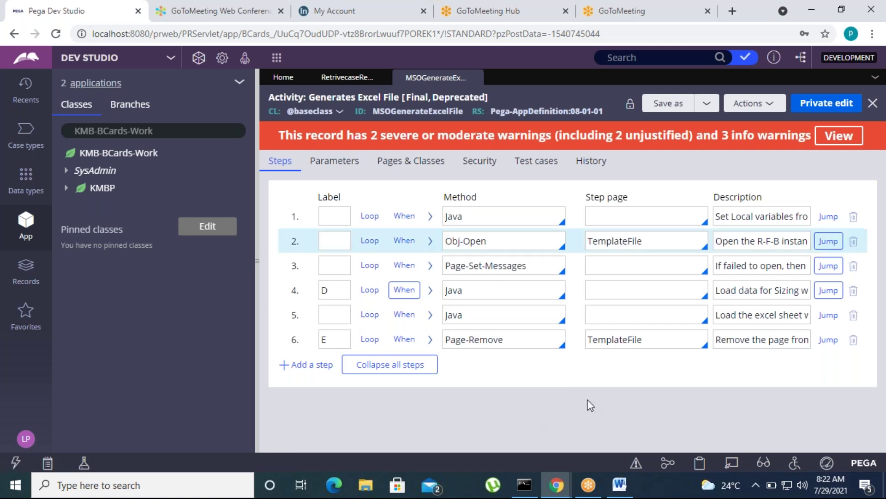
left_click(410, 163)
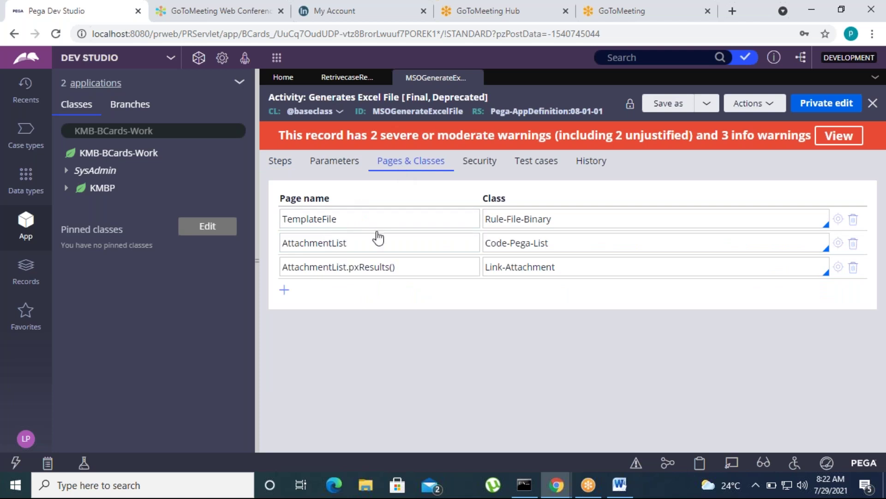
left_click_drag(557, 219, 528, 219)
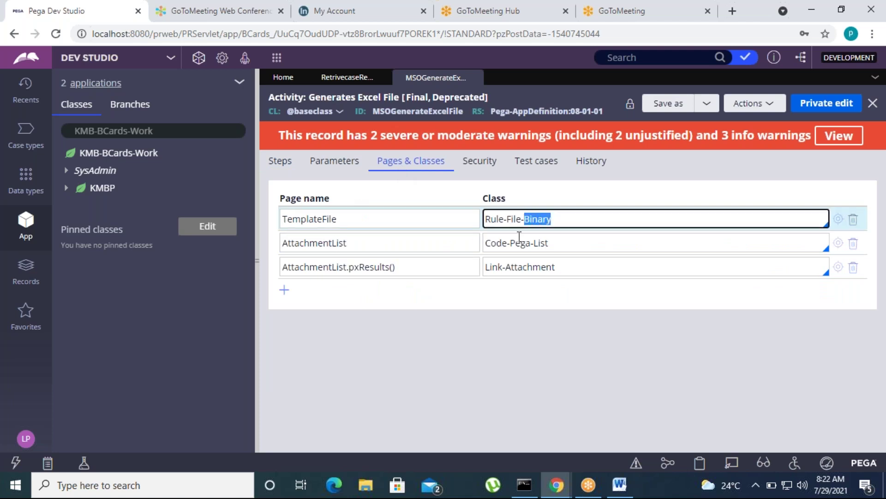
left_click(495, 306)
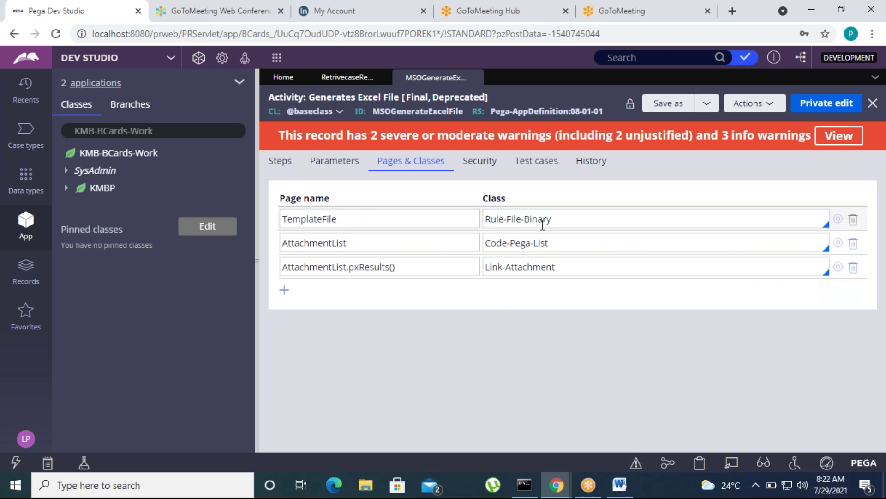
left_click(283, 163)
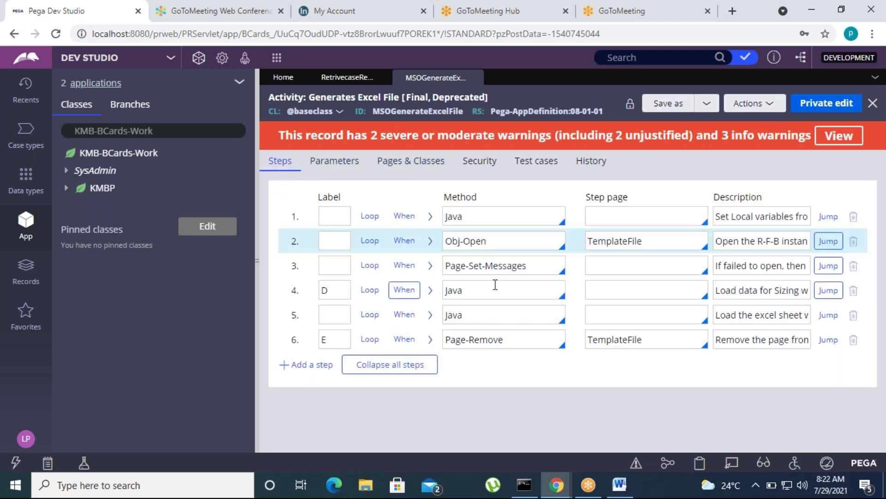
left_click(477, 77)
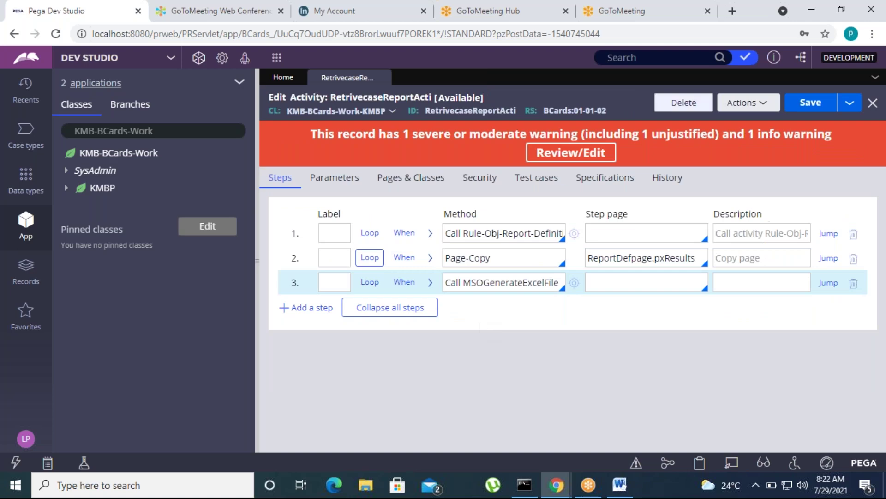
Step: Minimize the browser and Word, open the Template workbook in Excel, and dismiss the activation notice
left_click(812, 13)
left_click(814, 18)
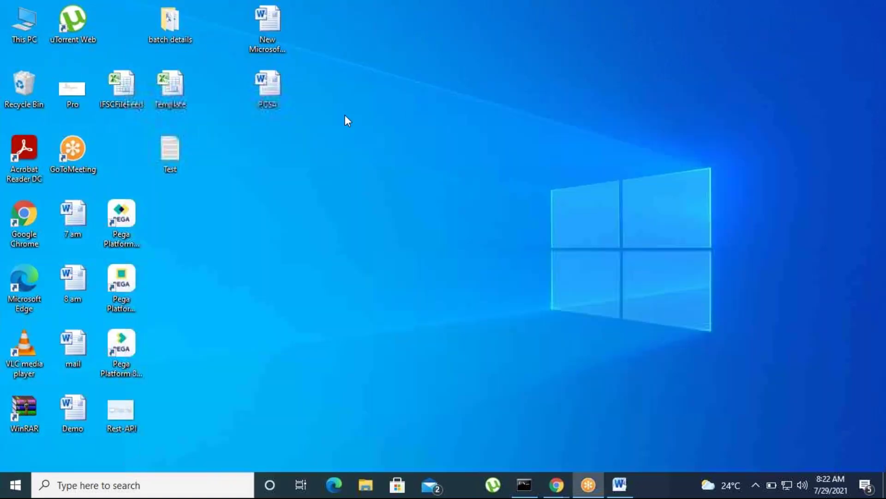
double_click(173, 93)
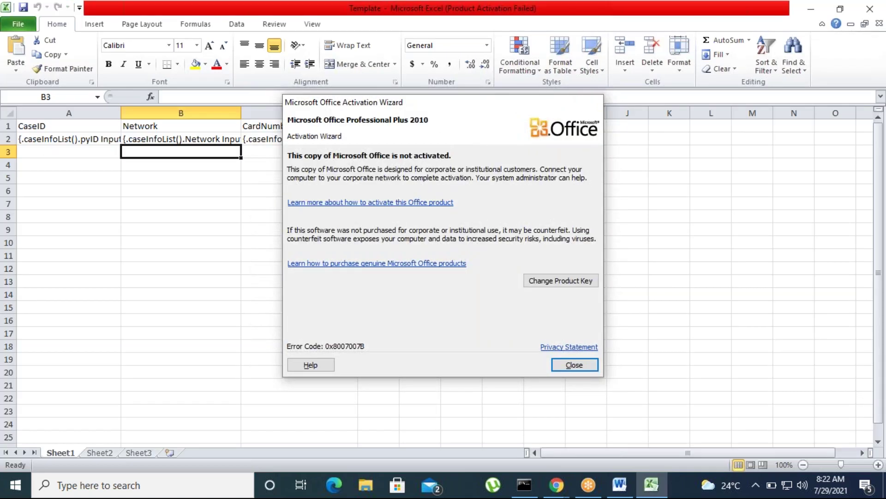
key("Escape")
Step: Check the CaseID, Network and CardNumber headers and cell A2's placeholder, then return to Pega
left_click(272, 126)
left_click(178, 125)
left_click(61, 127)
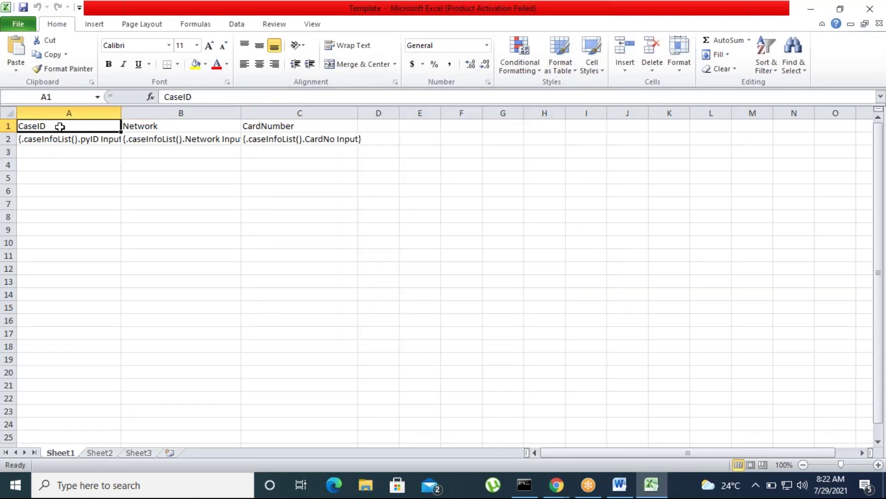
left_click(51, 140)
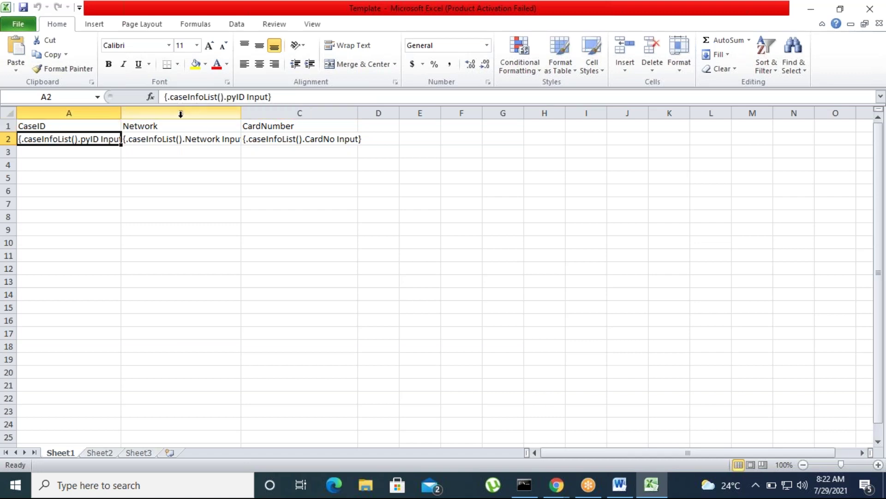
mouse_move(545, 490)
left_click(499, 431)
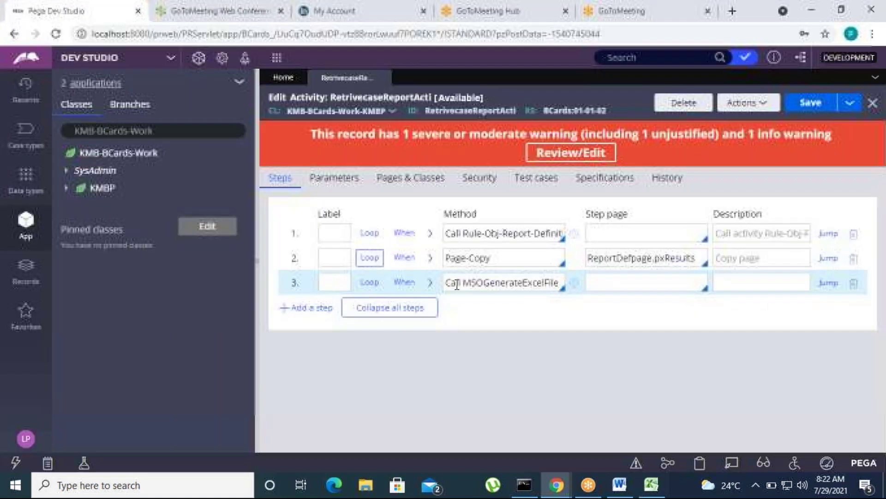
Step: Check the parameters of step 3 and the Page-Copy step, then switch back to the Excel template
left_click(430, 283)
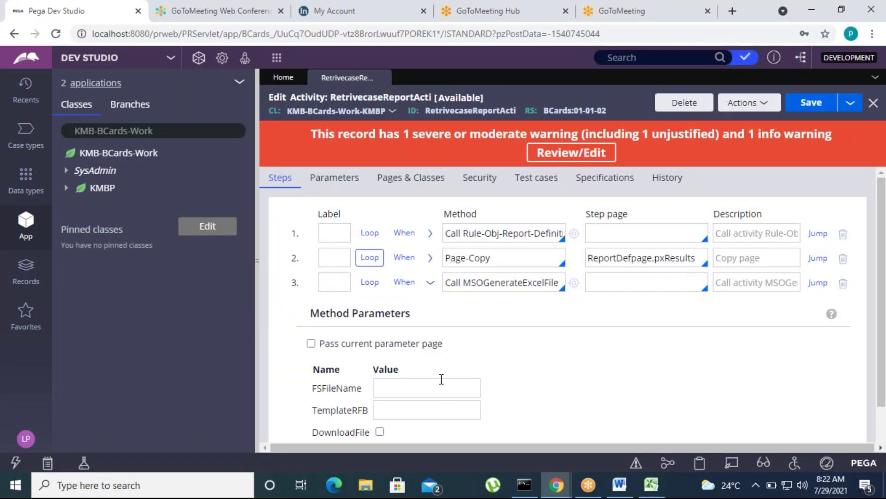
left_click(430, 283)
left_click(430, 257)
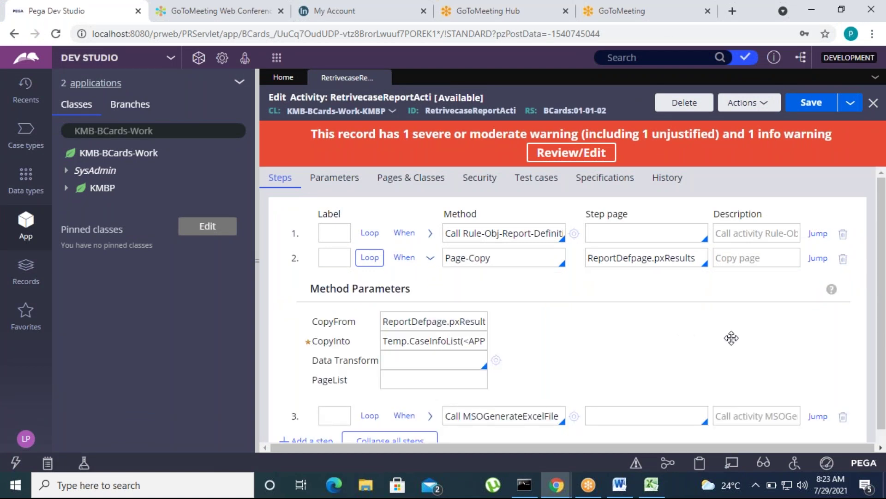
left_click(651, 484)
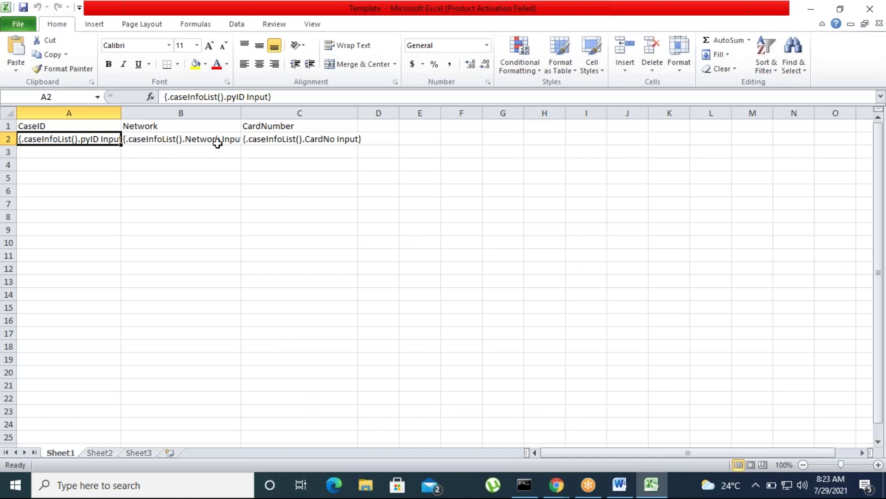
Step: Change CardNo to CardNumber in cell C2, then close Excel saving Template.xlsx
left_click(327, 139)
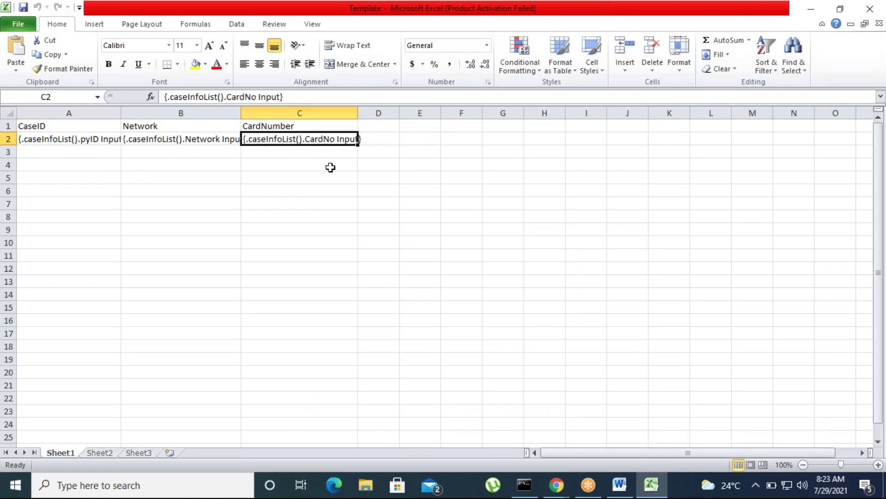
left_click(257, 97)
key("BackSpace")
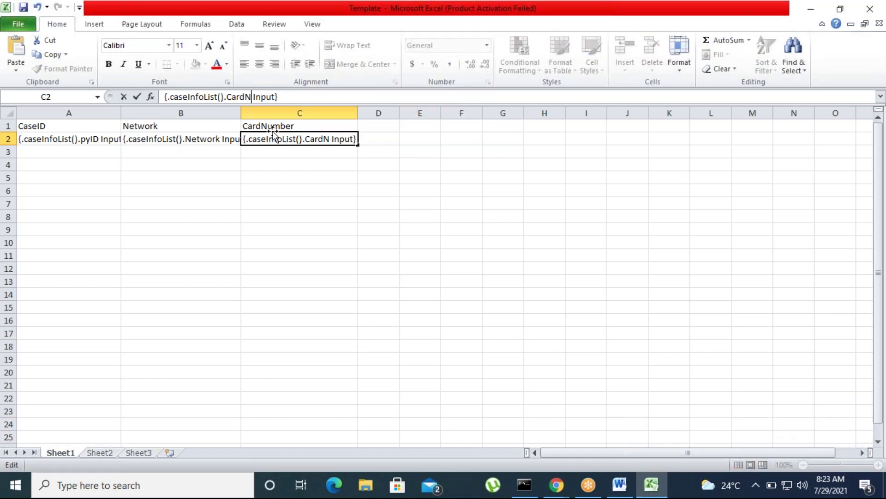
type("umber")
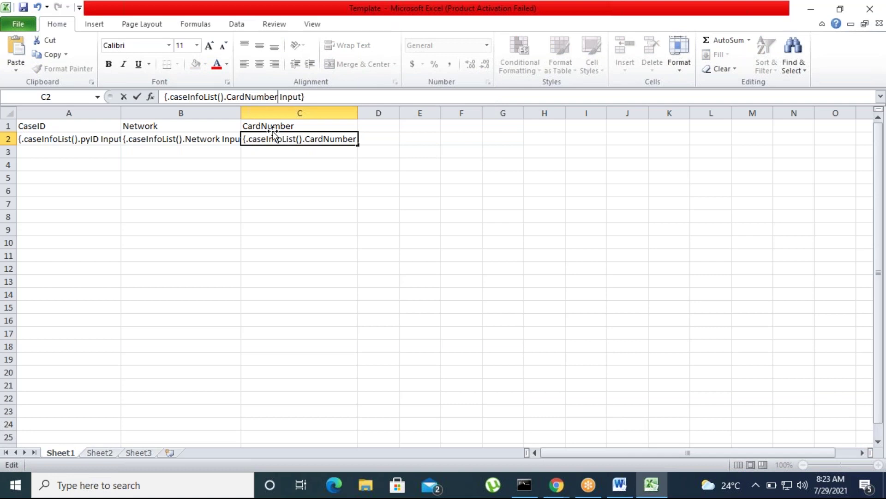
left_click(83, 130)
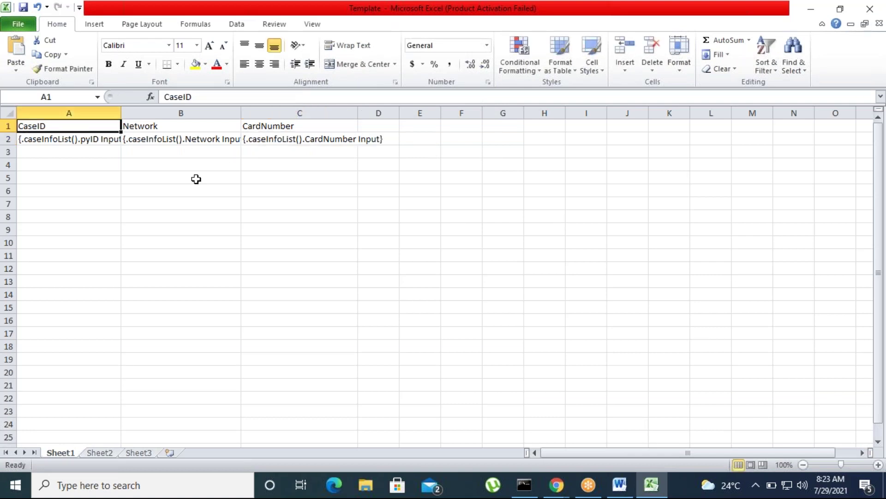
left_click(870, 11)
left_click(390, 258)
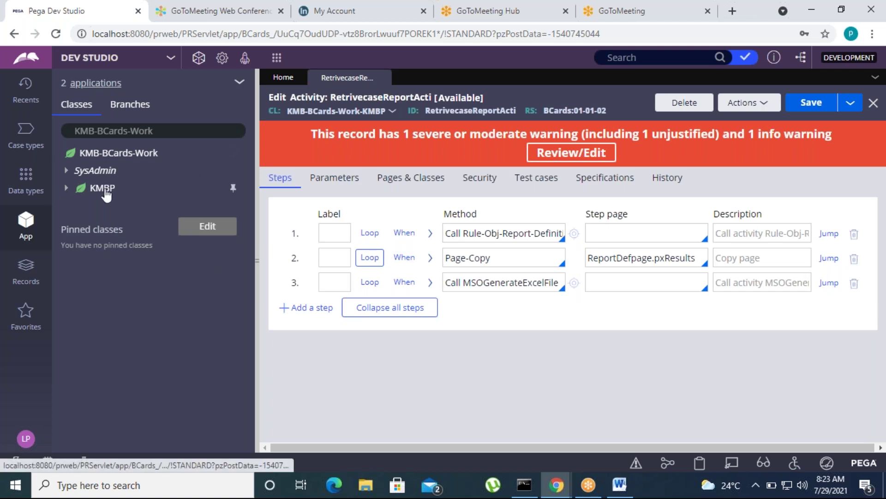
Step: From the KMBP class's right-click menu, choose Create > Technical > Binary File
left_click(105, 192)
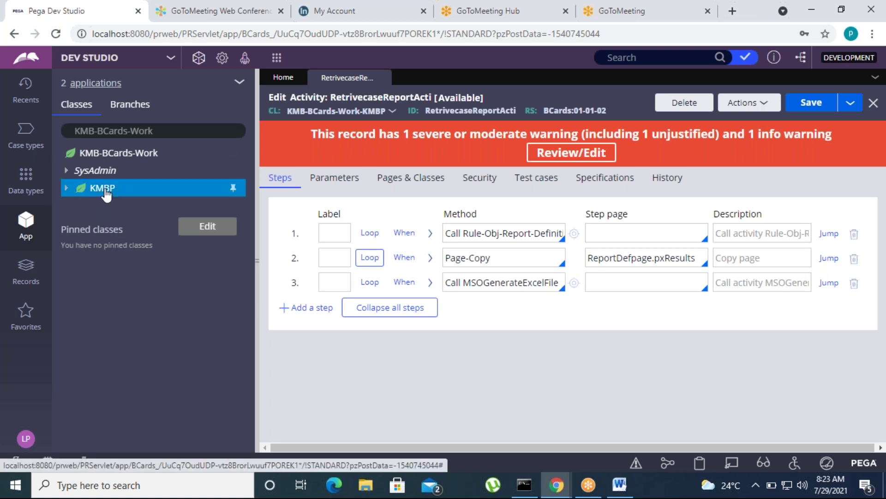
right_click(106, 191)
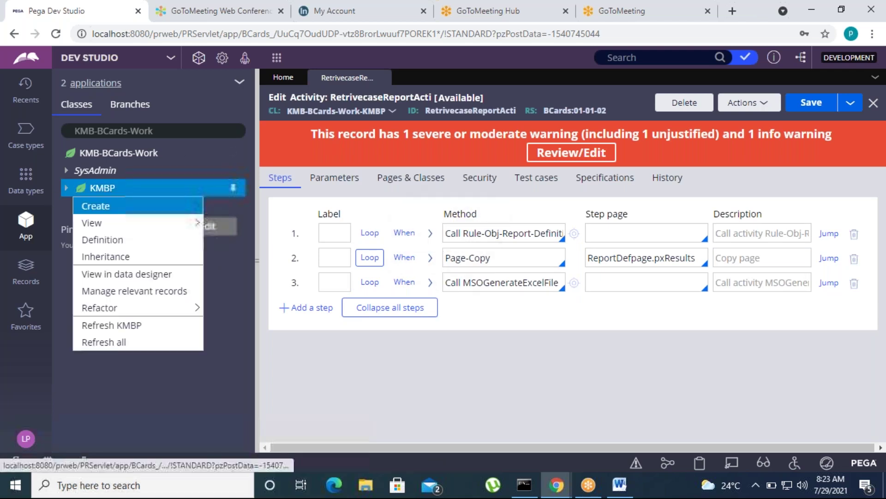
mouse_move(105, 212)
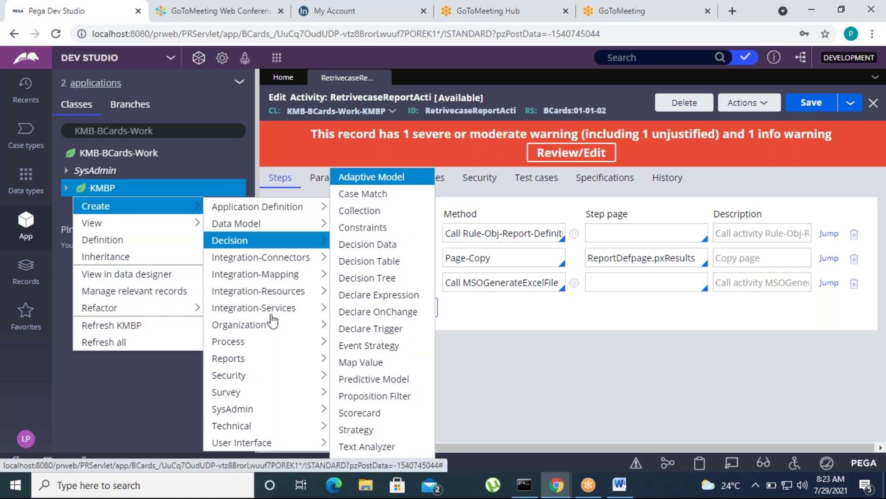
mouse_move(242, 426)
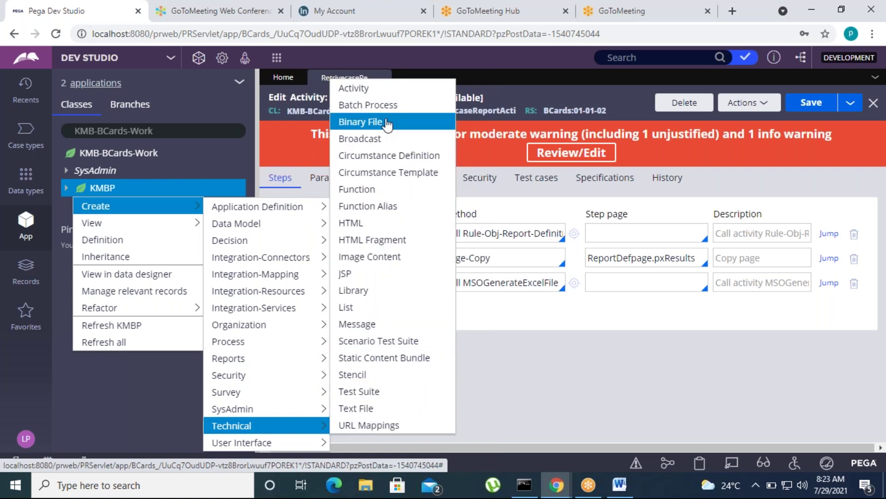
left_click(360, 121)
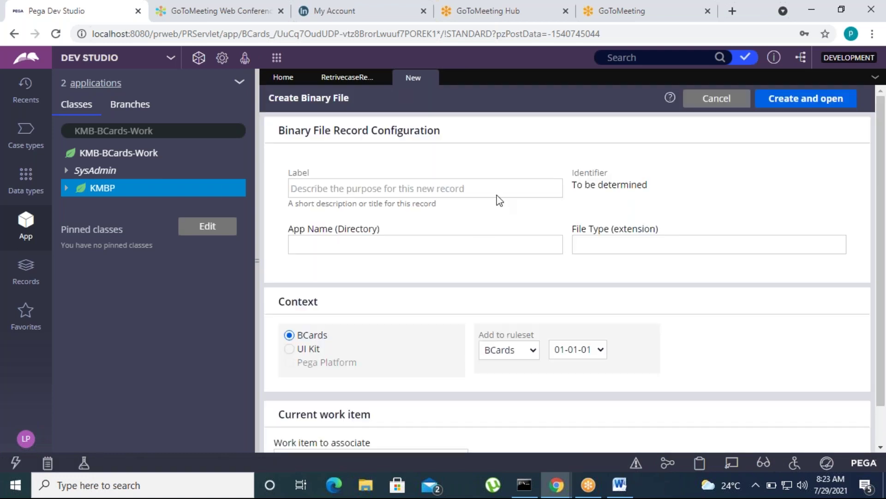
Step: Highlight the words 'Binary File' in the Create Binary File form heading
left_click(321, 184)
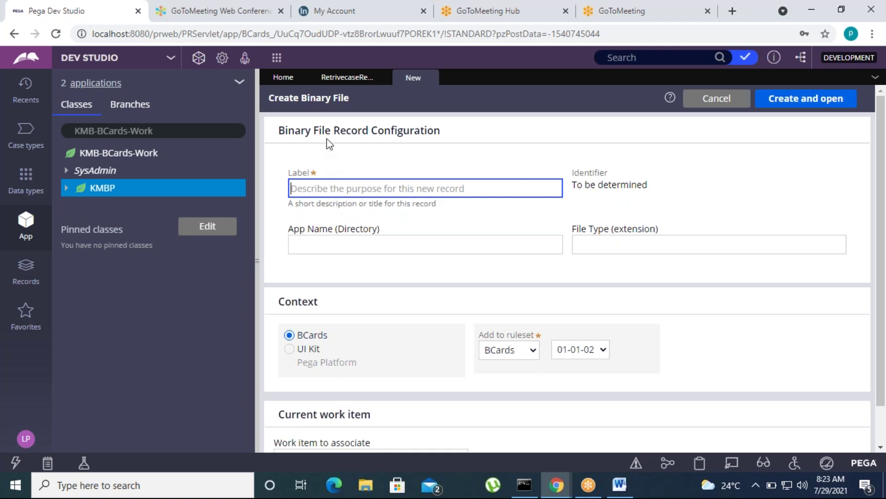
left_click_drag(332, 131, 268, 139)
left_click(366, 157)
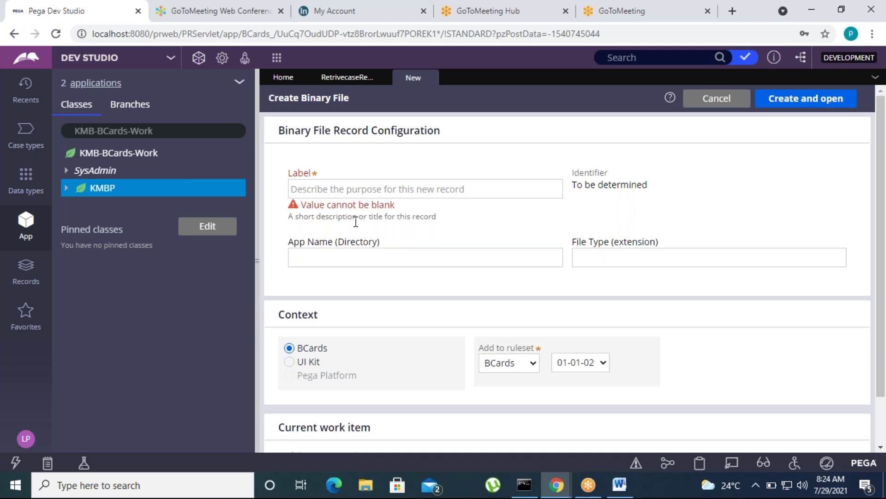
left_click_drag(330, 130, 270, 137)
left_click(339, 162)
left_click_drag(333, 131, 272, 138)
left_click(290, 155)
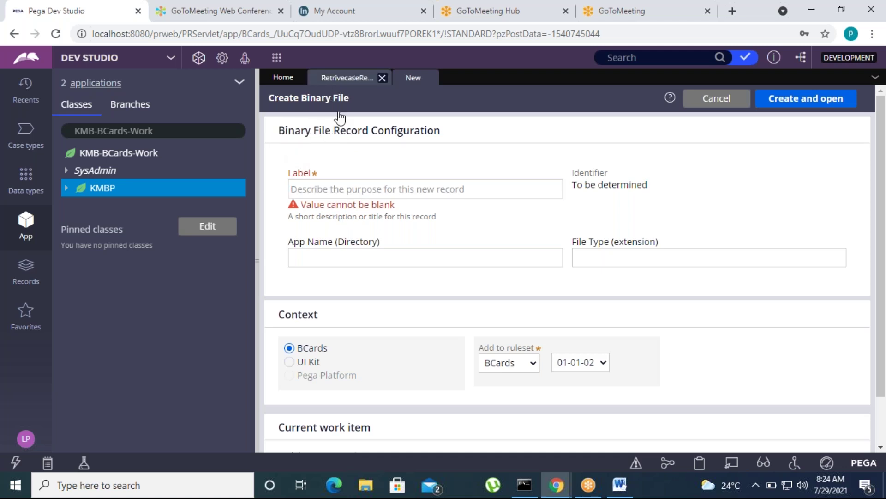
Step: Check the report activity, then enter CaseTemplate as the Binary File Label
left_click(340, 79)
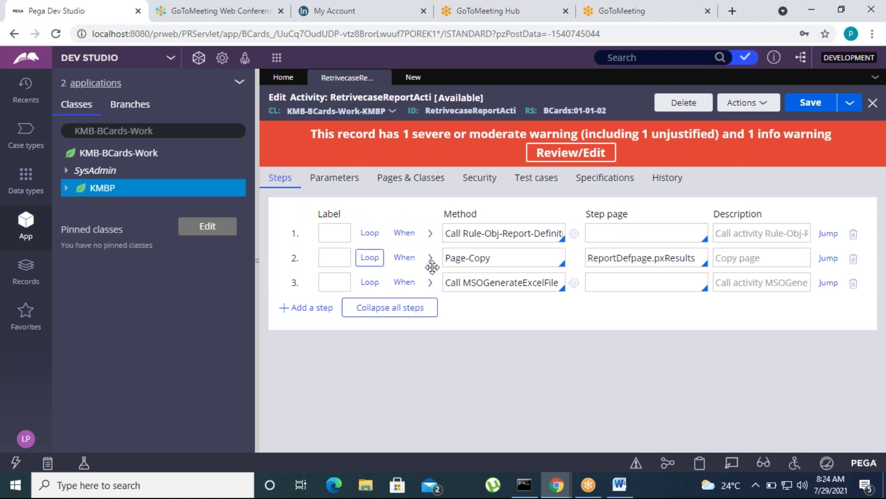
left_click(403, 79)
left_click_drag(333, 133, 277, 132)
left_click(347, 151)
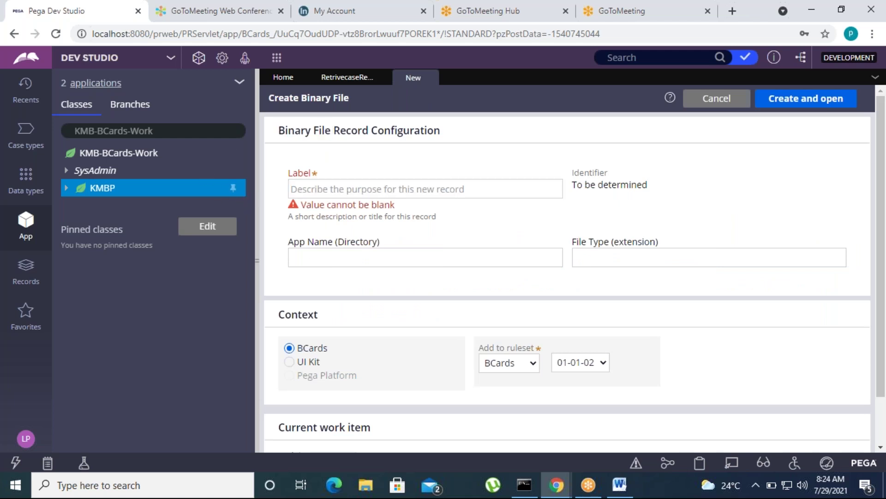
left_click(305, 189)
left_click(420, 259)
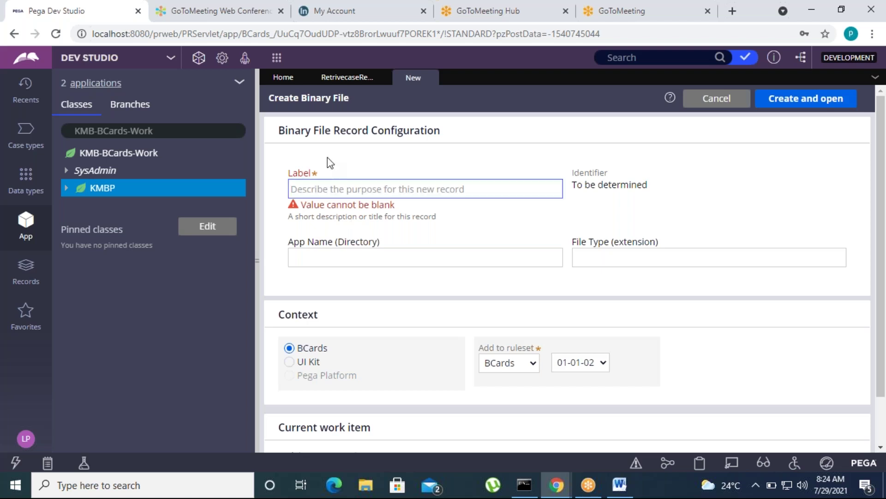
left_click_drag(331, 131, 282, 130)
left_click(346, 154)
left_click(306, 193)
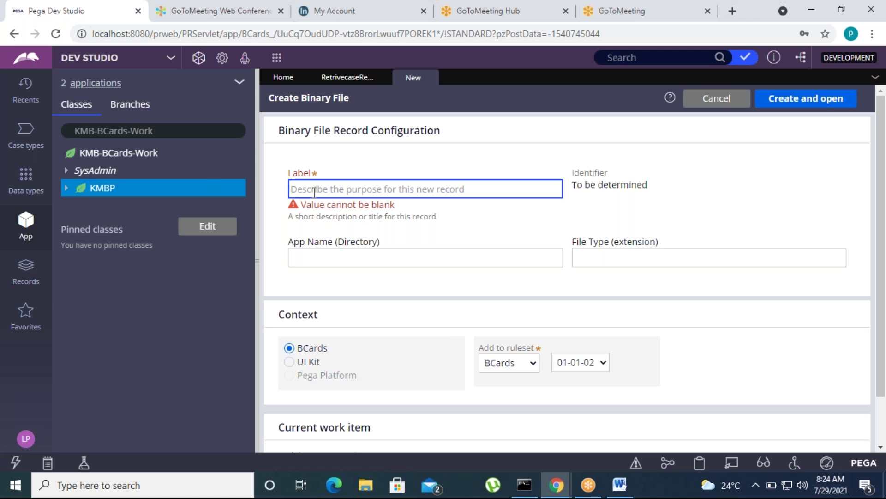
type("Cas")
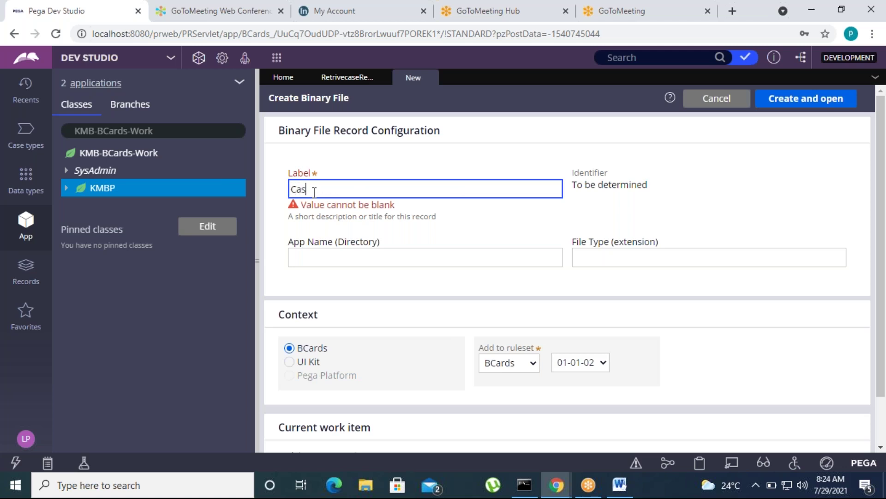
type("eTemplate")
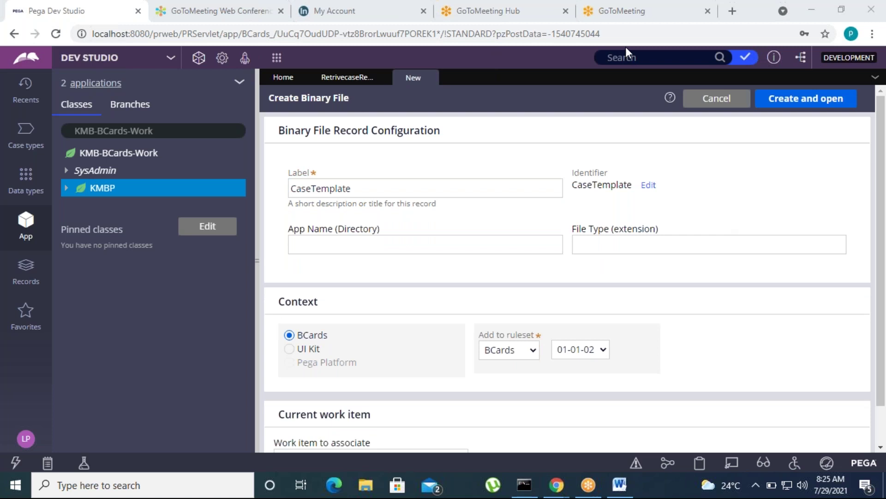
Step: Enter excel as the App Name (Directory), fixing the misspelling
left_click(313, 243)
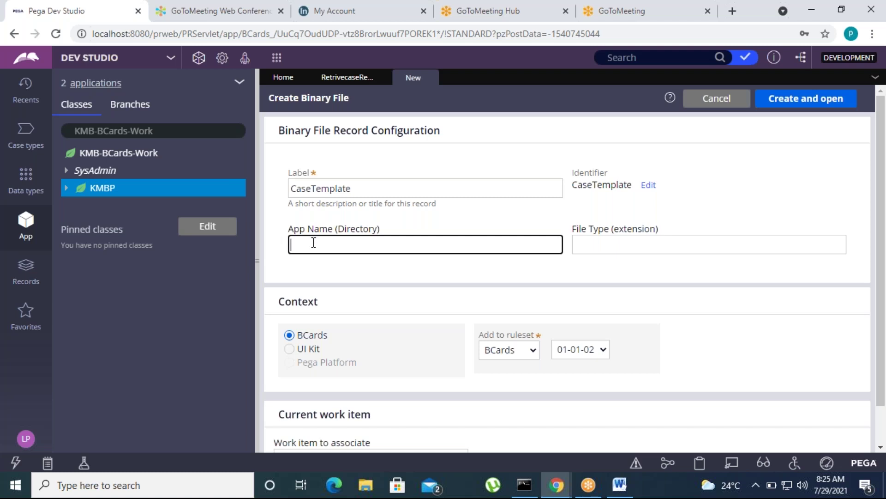
left_click(607, 244)
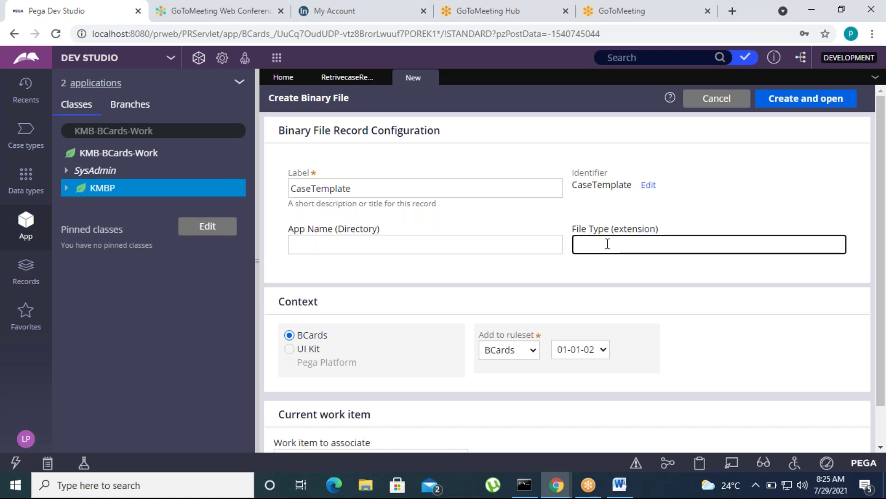
left_click(312, 243)
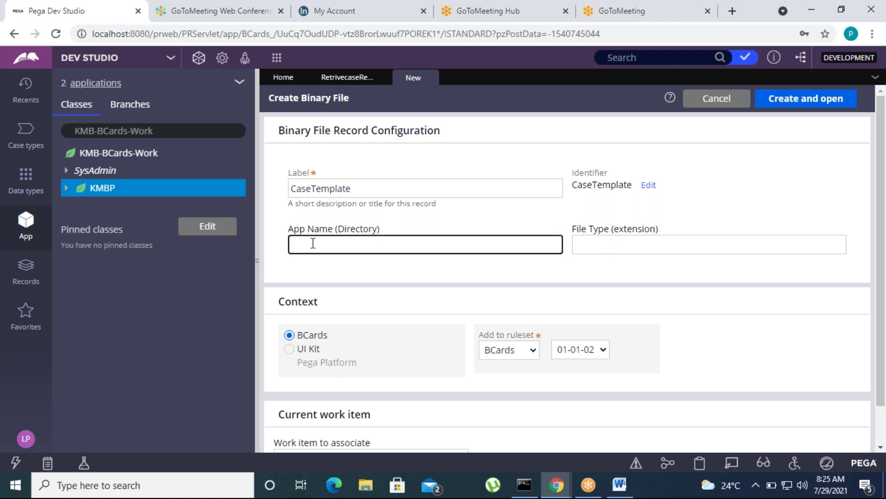
type("ecxe")
left_click(301, 245)
key("BackSpace")
key("BackSpace")
type("xc")
key("BackSpace")
type("c")
Step: Set the File Type (extension) to xlsx
left_click(606, 248)
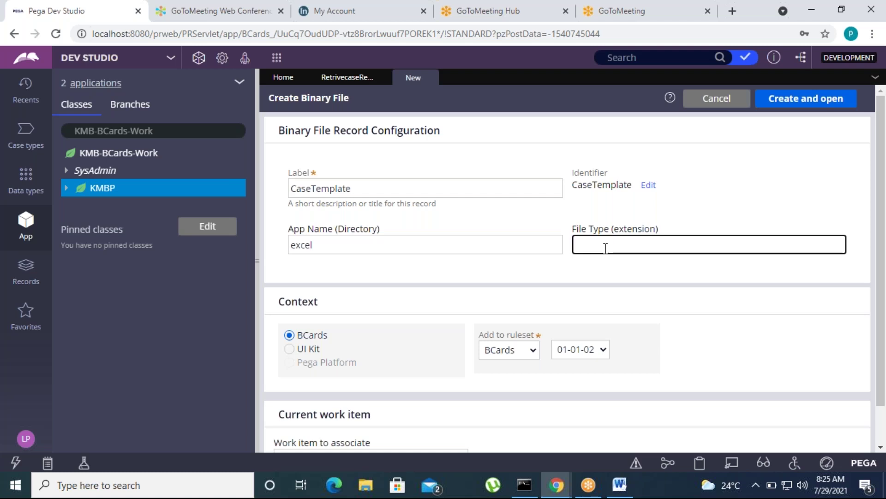
type("xlsx")
left_click(567, 275)
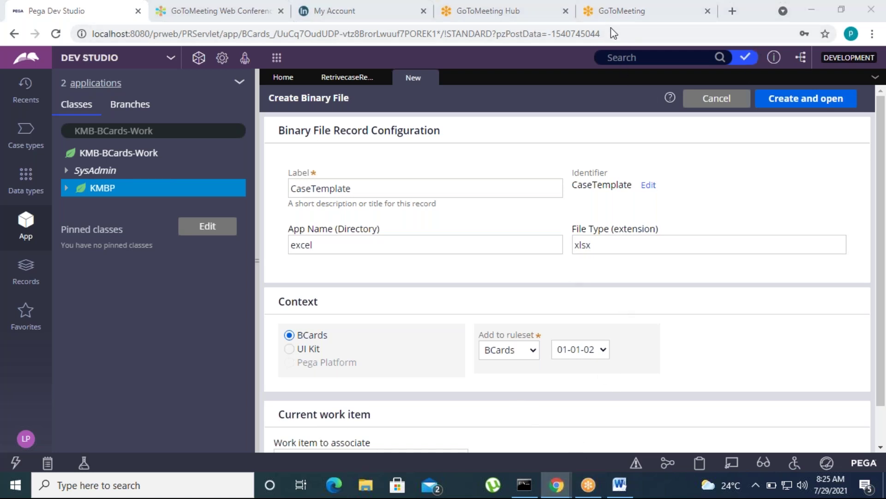
left_click(812, 9)
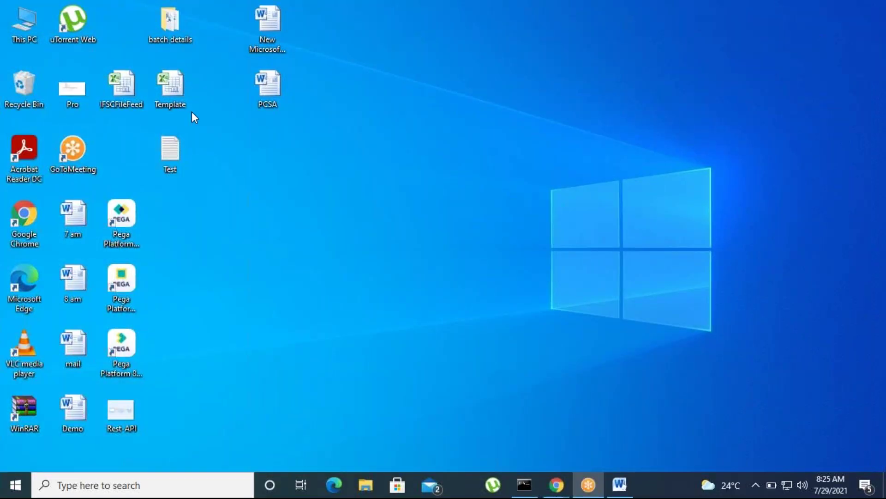
double_click(174, 86)
right_click(175, 83)
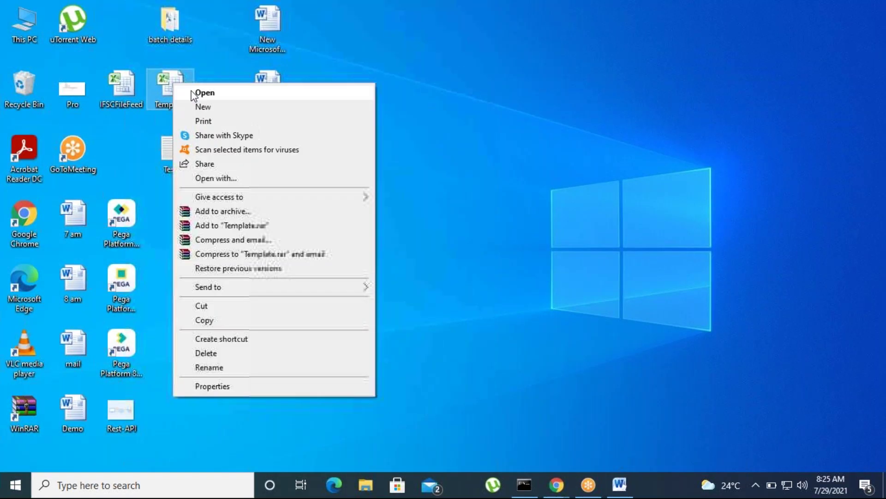
left_click(217, 386)
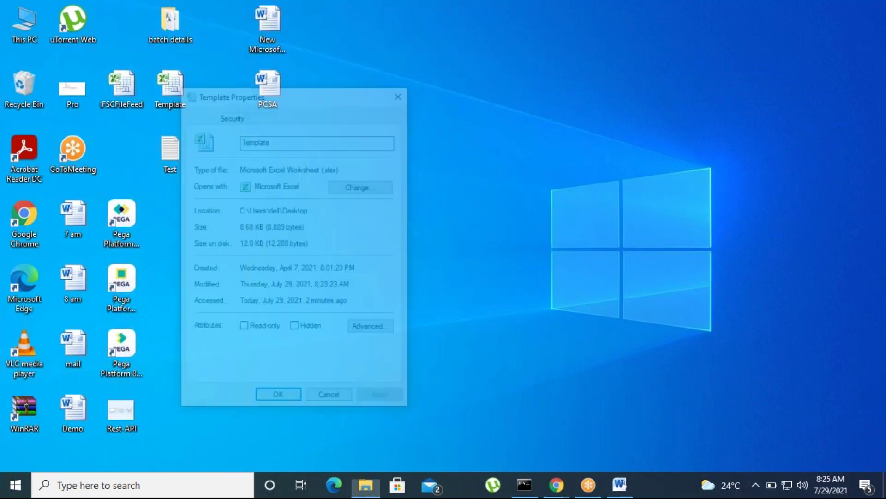
left_click_drag(349, 169, 265, 169)
left_click(291, 268)
left_click(400, 93)
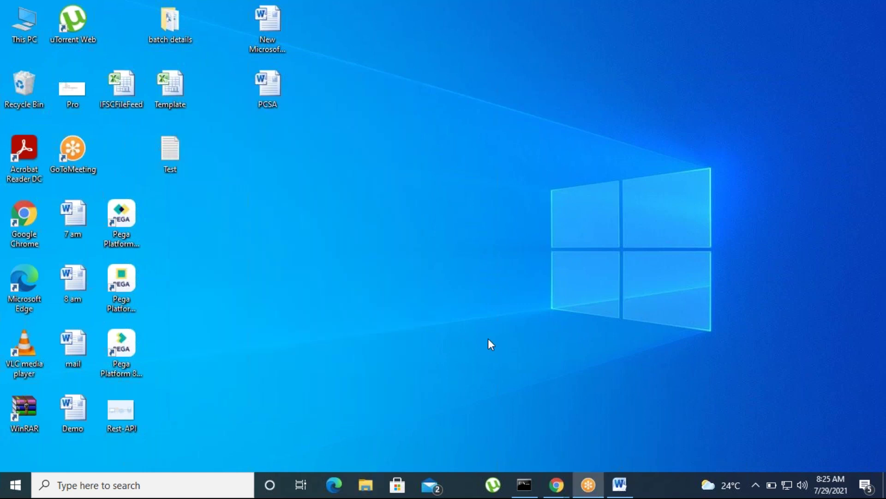
mouse_move(557, 484)
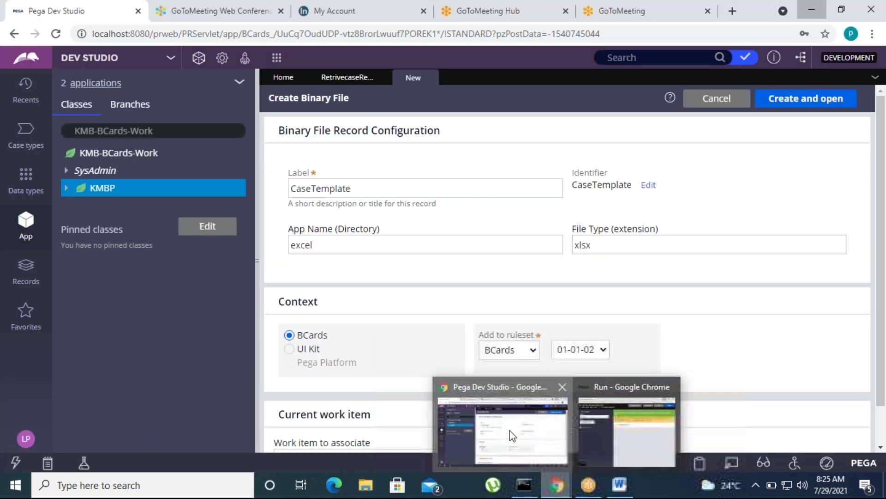
left_click(511, 431)
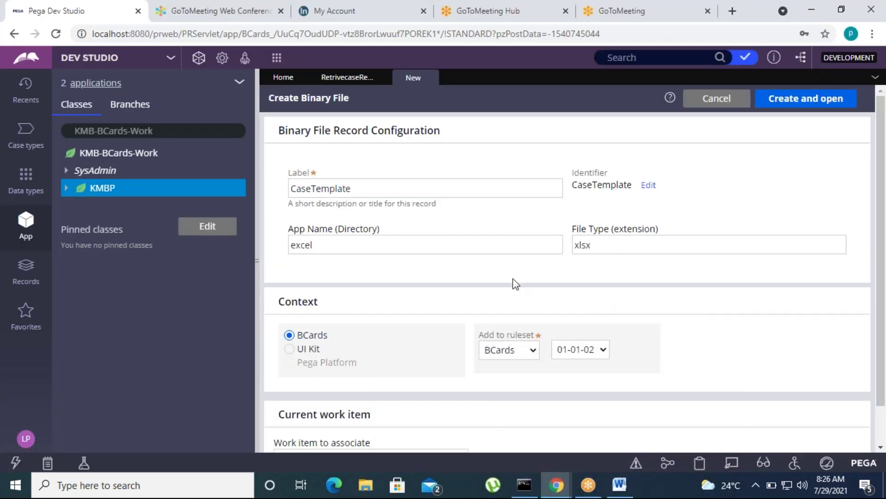
Step: Create and open the CaseTemplate record, choosing Template.xlsx from the Desktop to upload
left_click(805, 101)
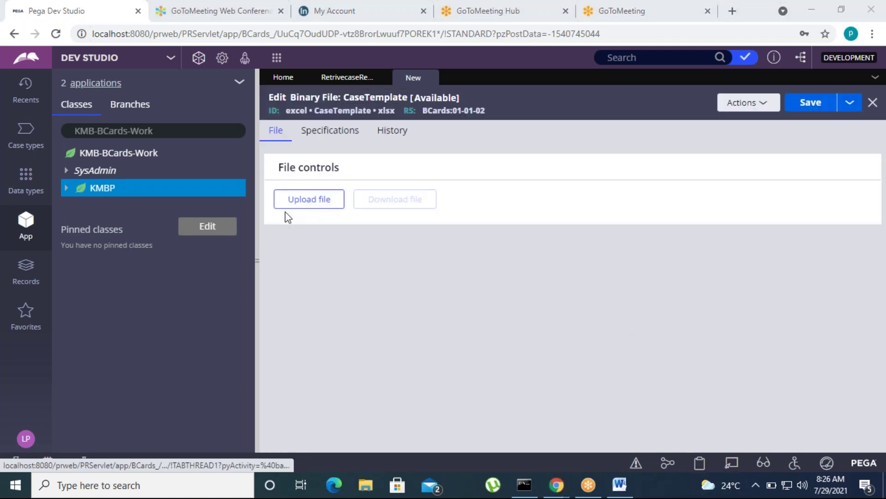
left_click(286, 201)
left_click(403, 264)
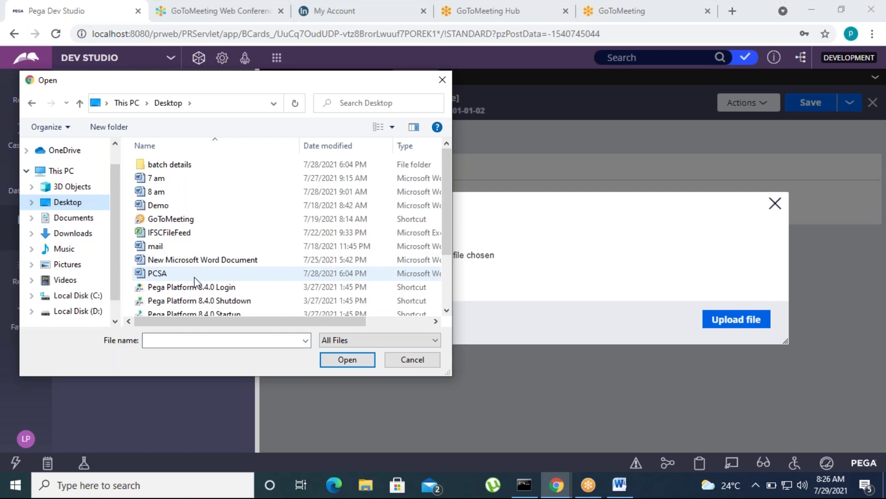
scroll(195, 282, "down", 2)
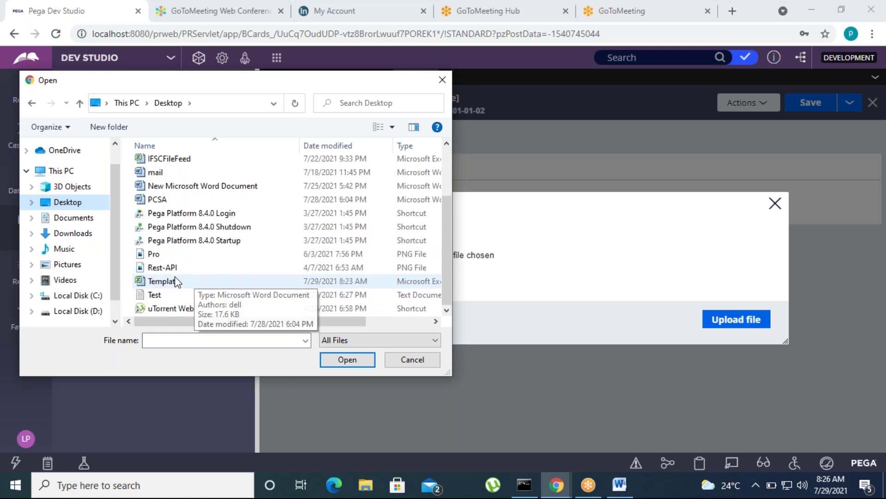
left_click(163, 281)
left_click(356, 364)
left_click(347, 361)
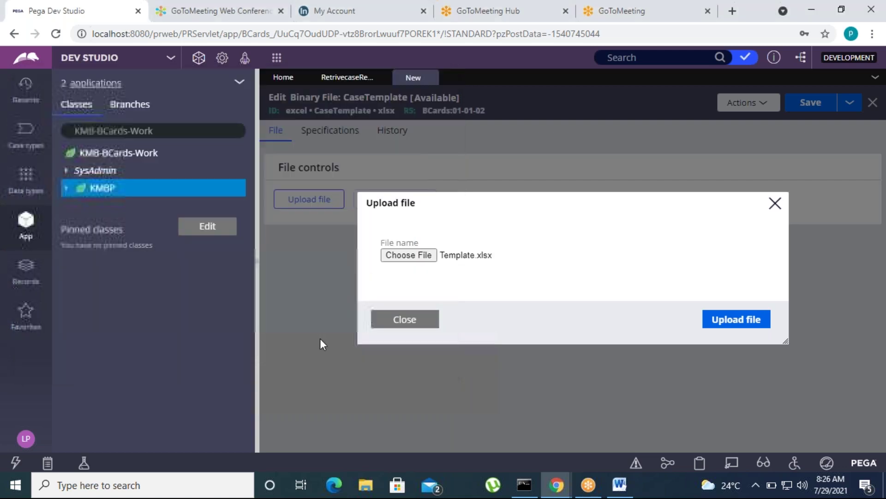
Step: Upload Template.xlsx, save the record, and select its record ID for copying
left_click(712, 322)
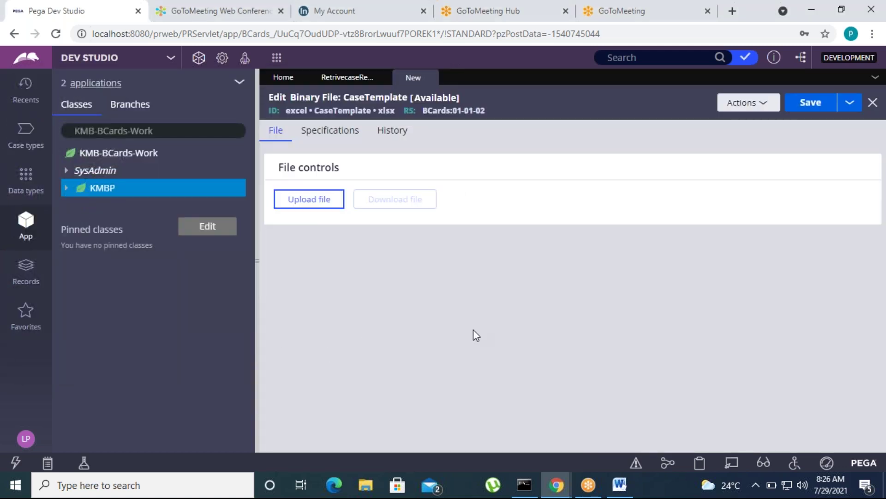
left_click(827, 110)
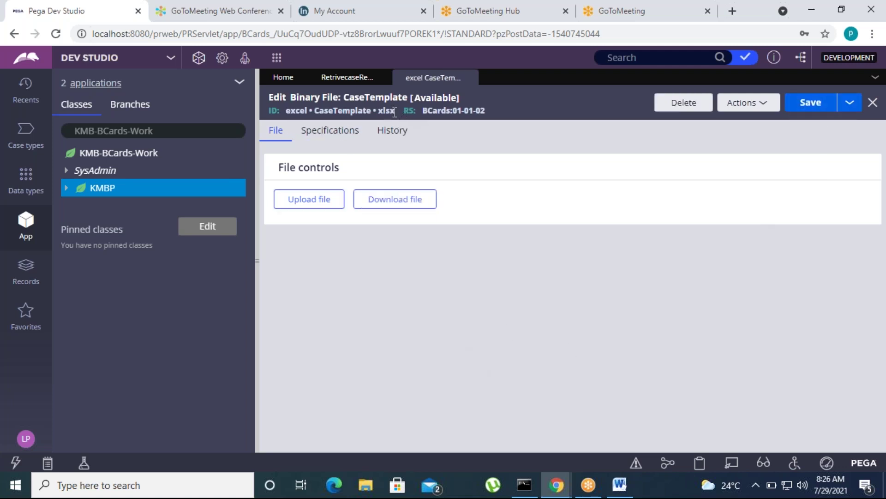
left_click_drag(395, 112, 285, 112)
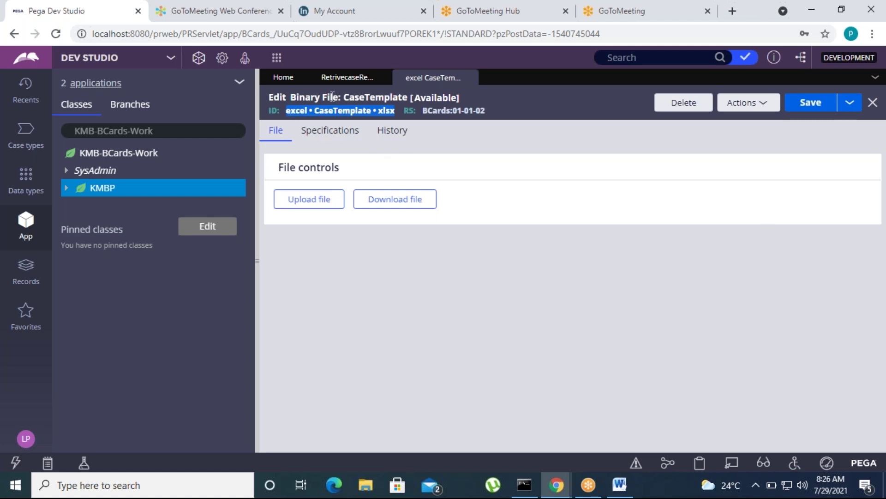
Step: In step 3, enter FSFileName "CBcasesList, paste the CaseTemplate ID into TemplateRFB, and enable DownloadFile
left_click(347, 77)
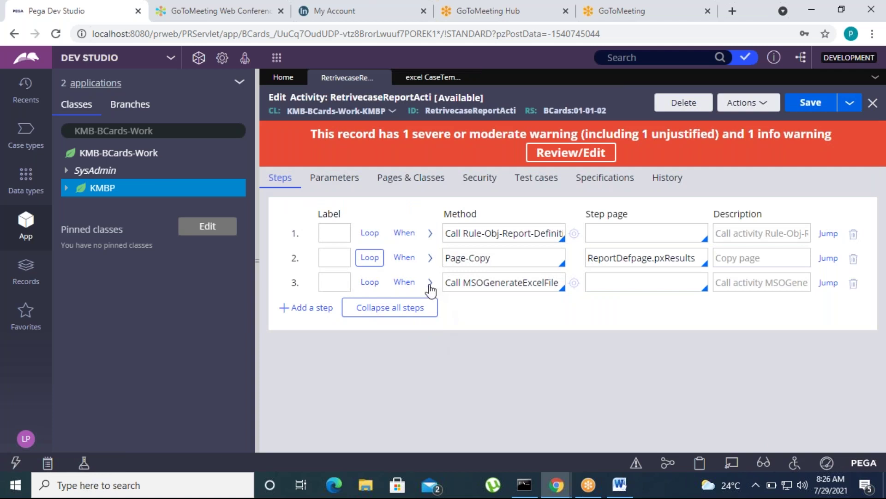
left_click(430, 282)
scroll(355, 396, "down", 1)
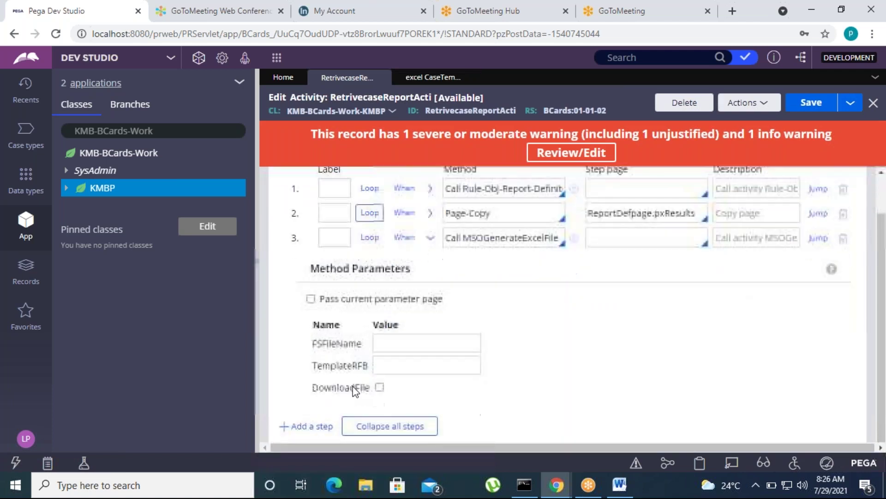
left_click(389, 345)
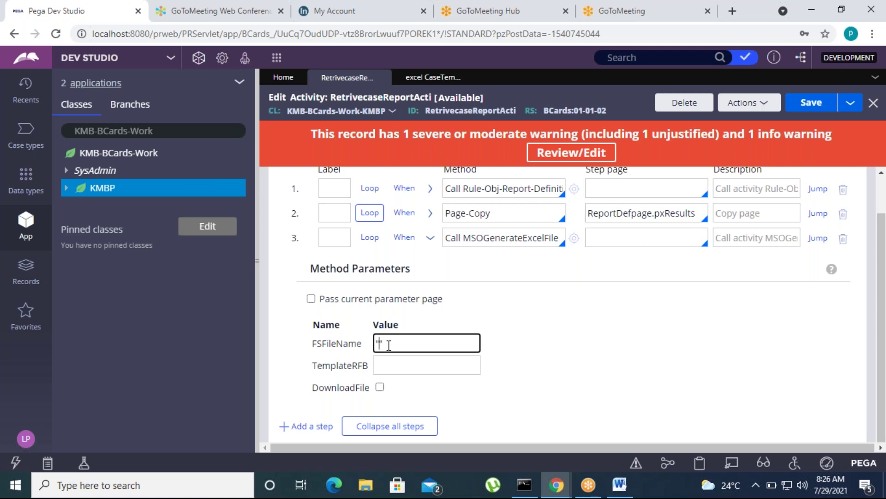
type("\"CBcasesList")
left_click(391, 362)
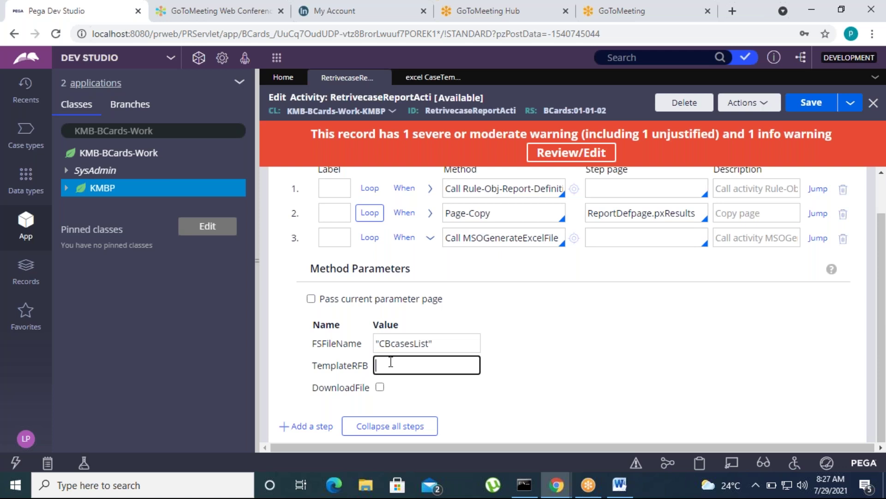
key("ctrl+v")
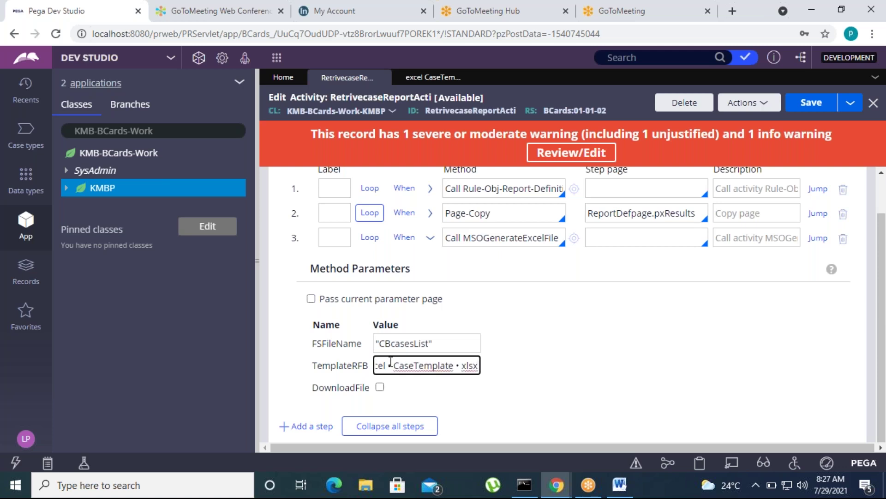
key("Tab")
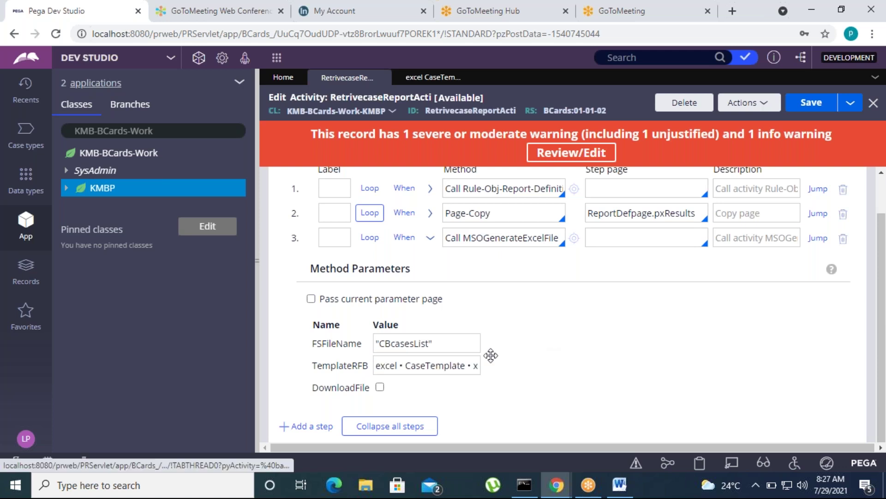
left_click(379, 387)
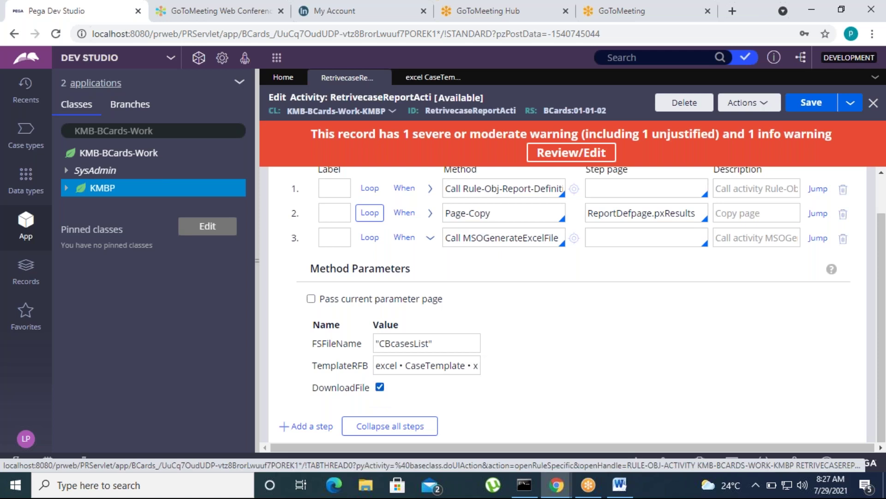
Step: Complete the FSFileName value as "CBcasesList.xlsx" and save the activity
left_click(429, 237)
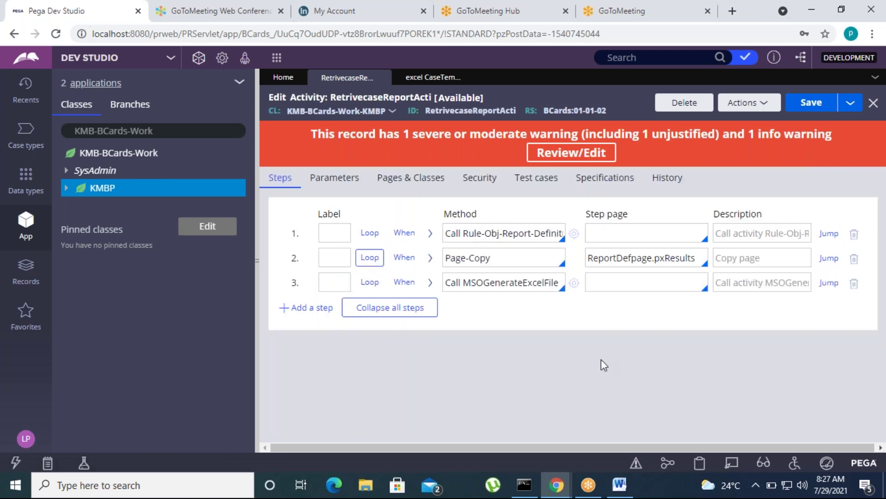
left_click(431, 284)
left_click(430, 390)
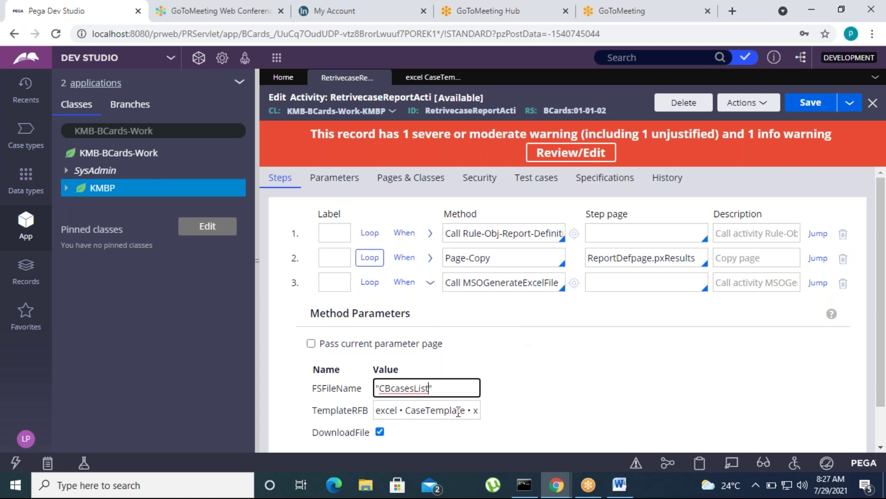
type(".xlsx")
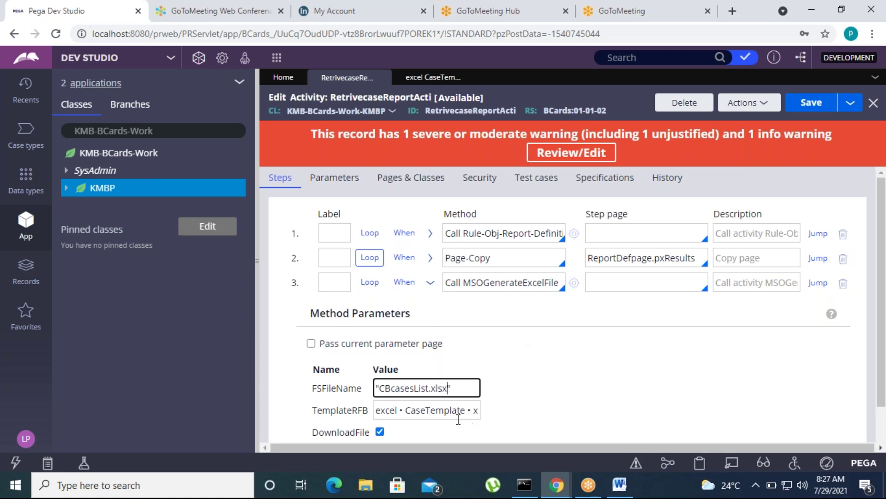
left_click(811, 103)
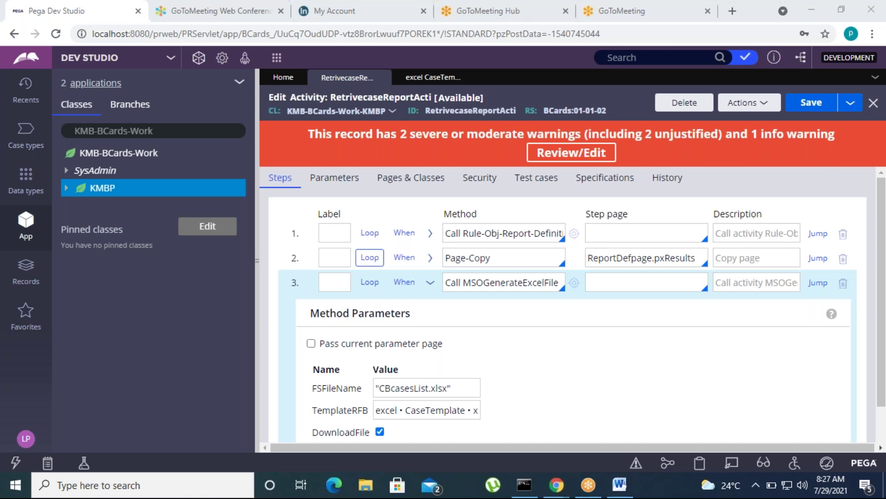
scroll(505, 397, "down", 1)
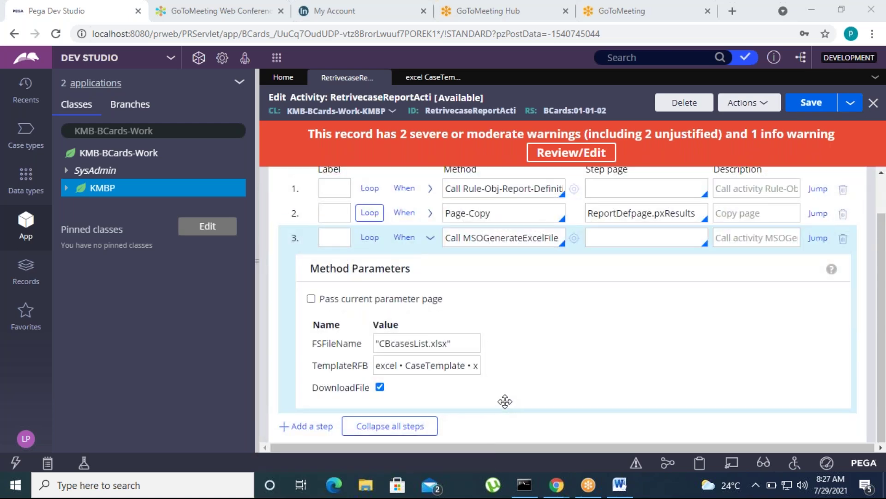
scroll(505, 401, "up", 1)
left_click(430, 282)
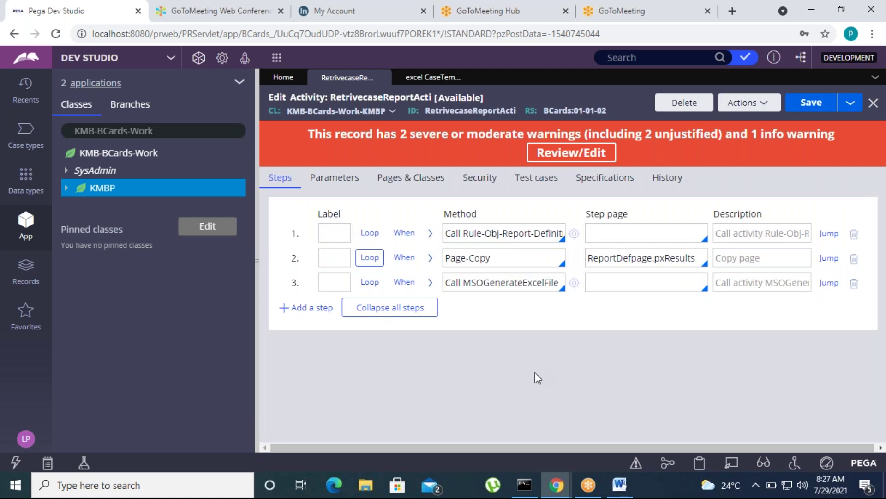
Step: Run RetrivecaseReportActi, then close the resulting Pega error window and the Run popup
left_click(757, 102)
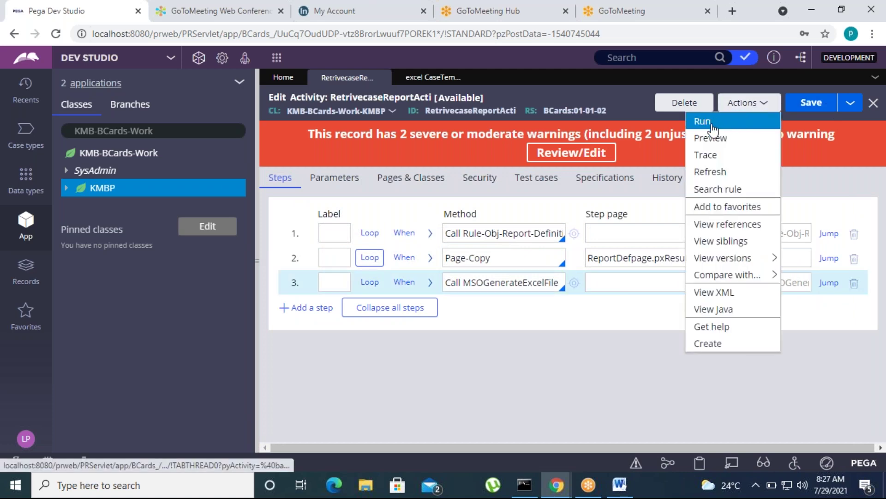
left_click(711, 122)
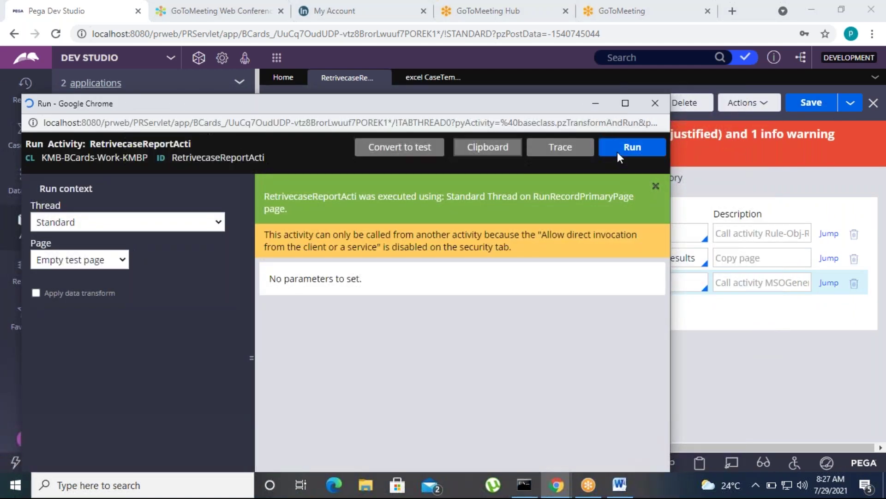
left_click(612, 148)
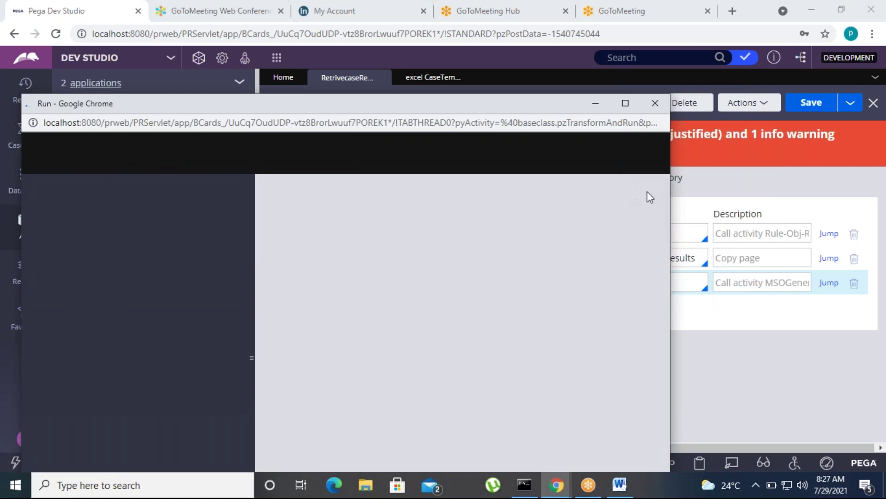
left_click_drag(391, 110, 506, 96)
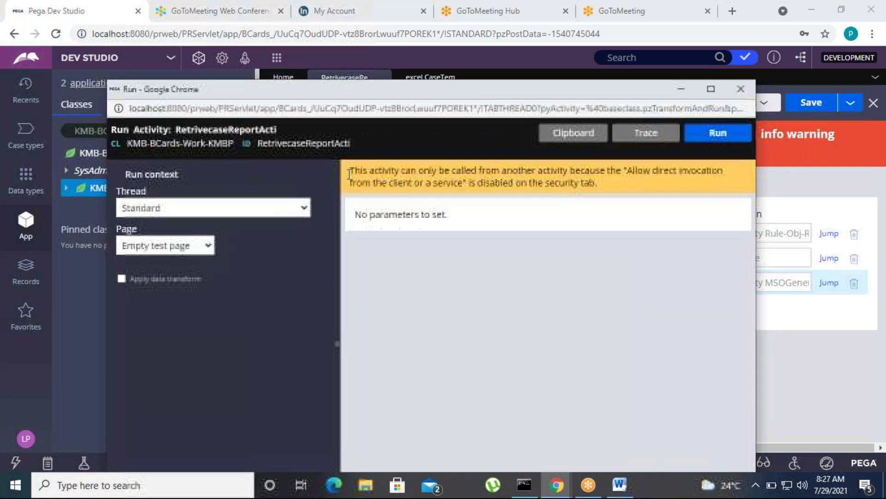
left_click(718, 132)
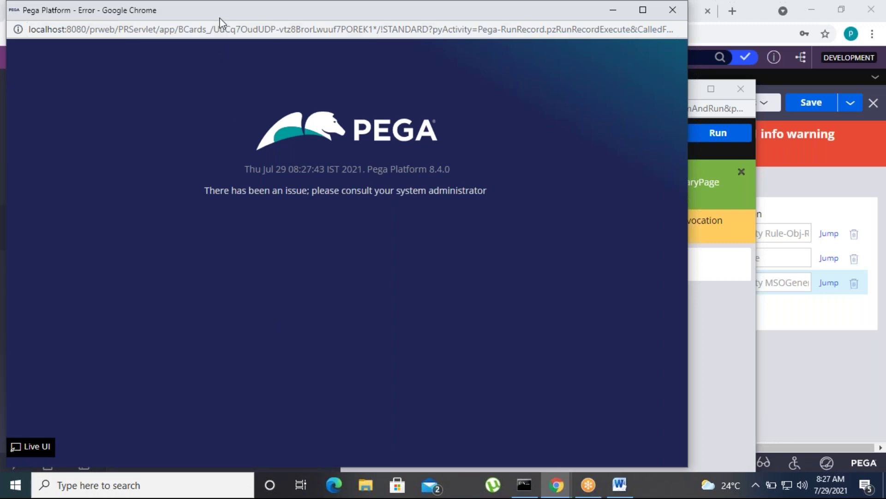
left_click_drag(221, 22, 274, 156)
left_click(727, 148)
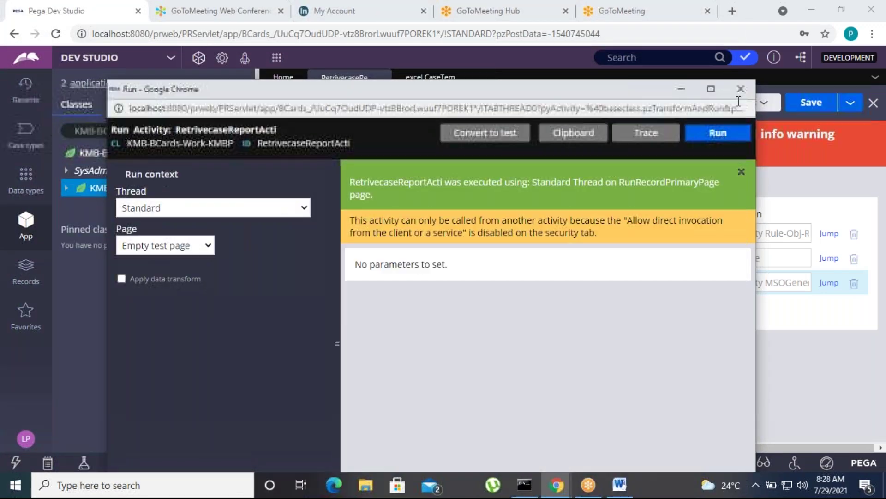
left_click(740, 90)
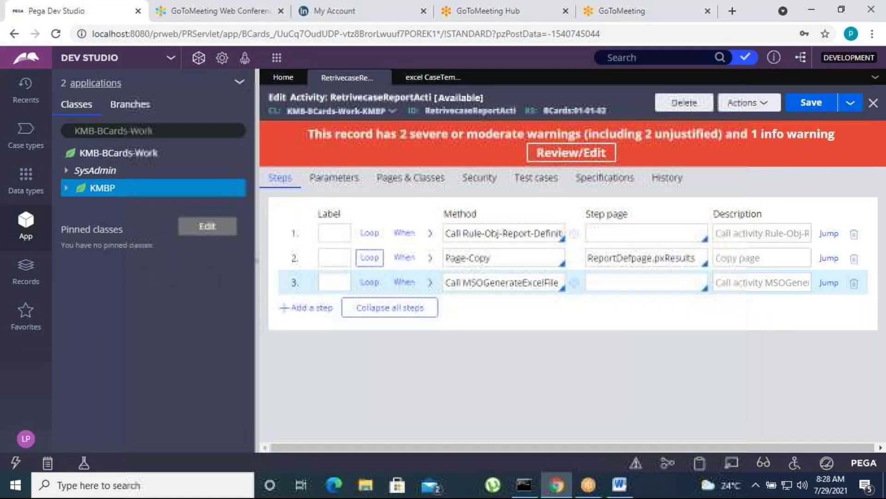
Step: Delete the spaces around CaseTemplate in step 3's TemplateRFB value and save the activity
left_click(431, 283)
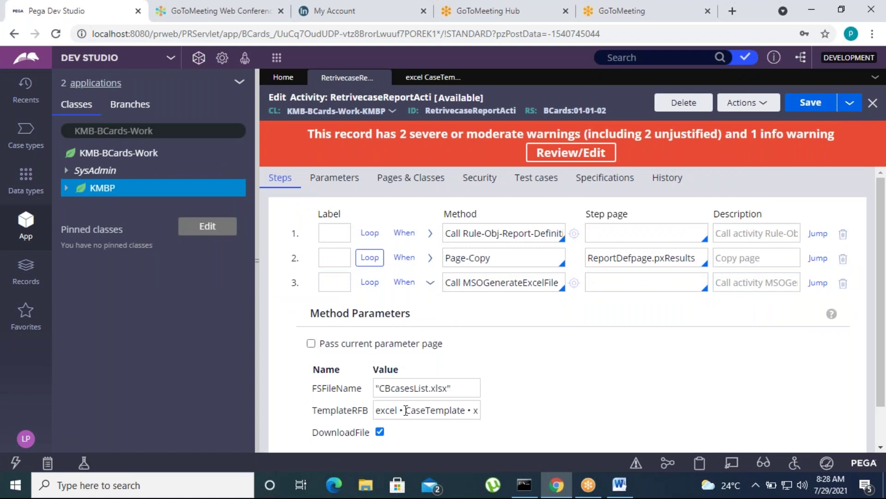
left_click(406, 410)
type("l")
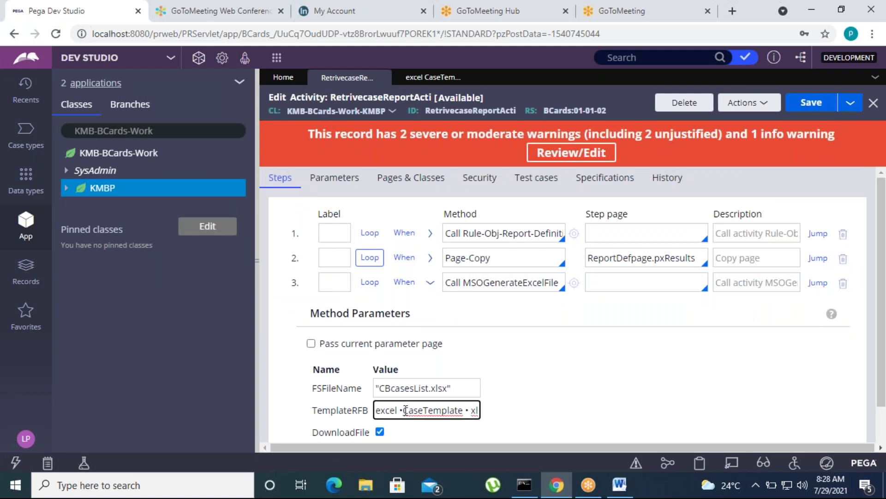
key("BackSpace")
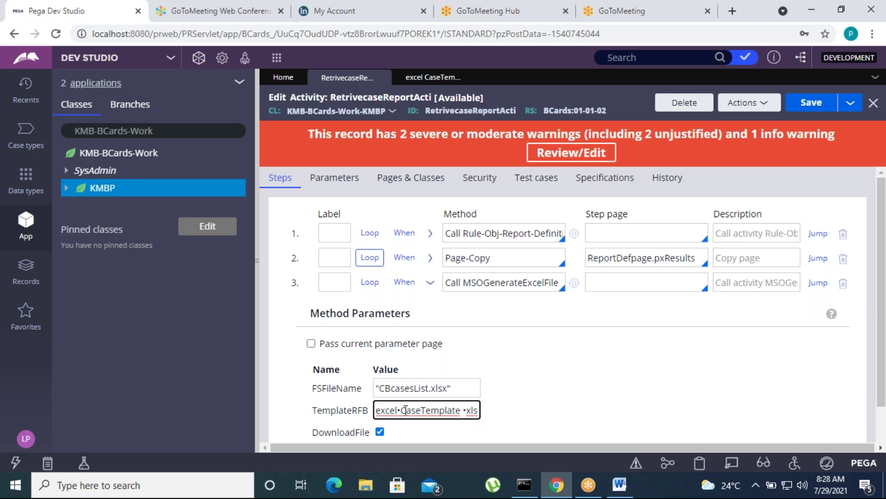
key("BackSpace")
key("End")
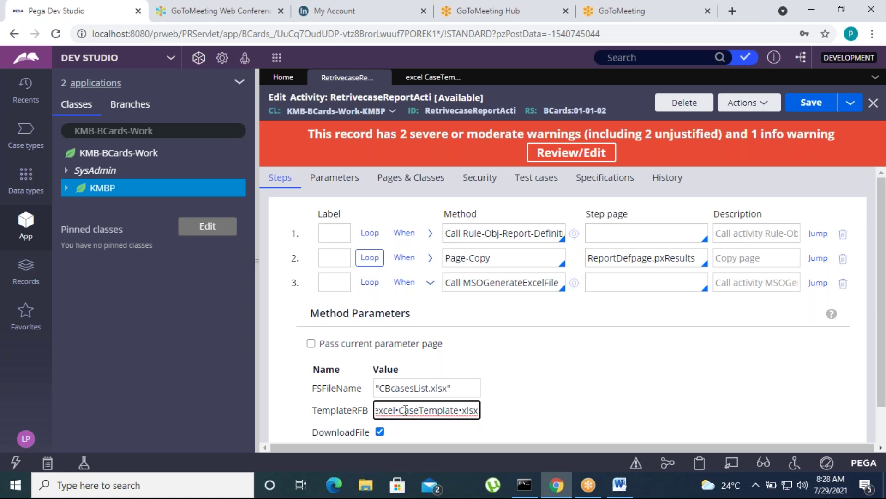
left_click(807, 104)
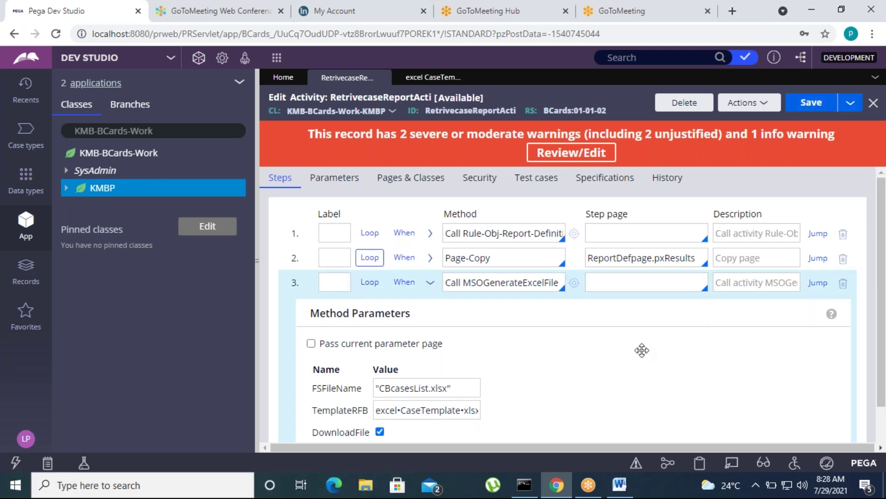
left_click(743, 102)
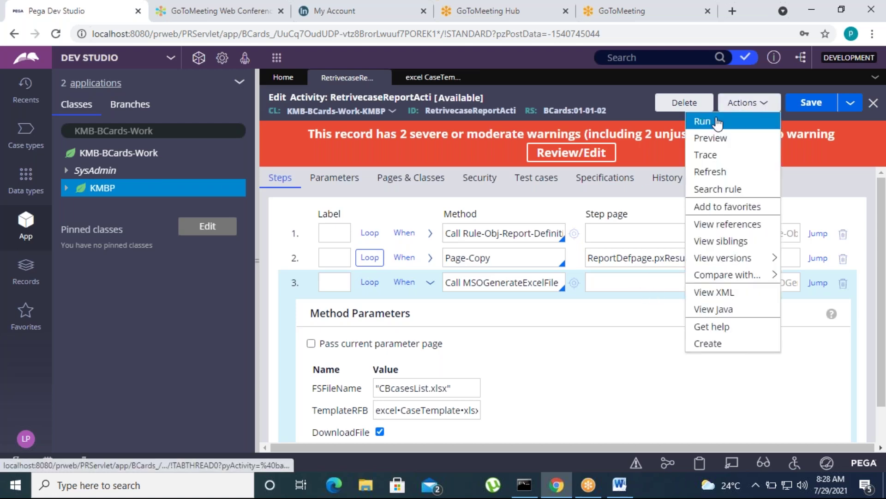
Step: Run the activity again and return to the activity editor
left_click(716, 121)
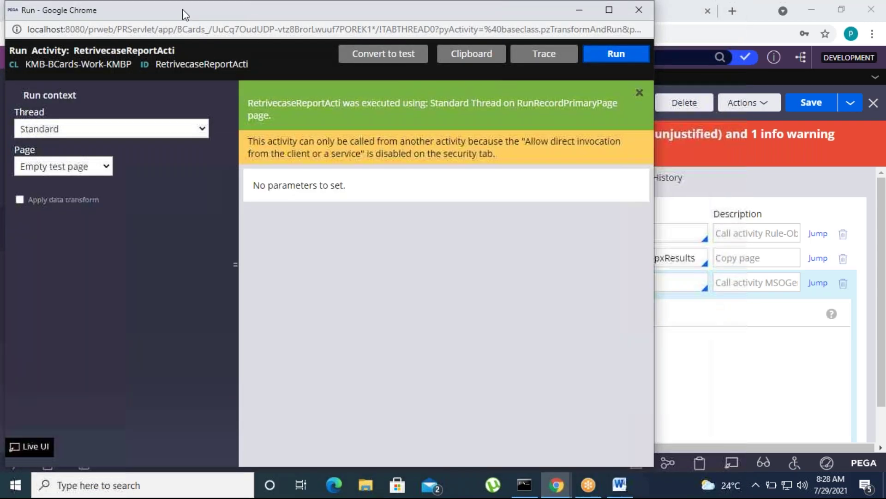
left_click_drag(184, 13, 221, 101)
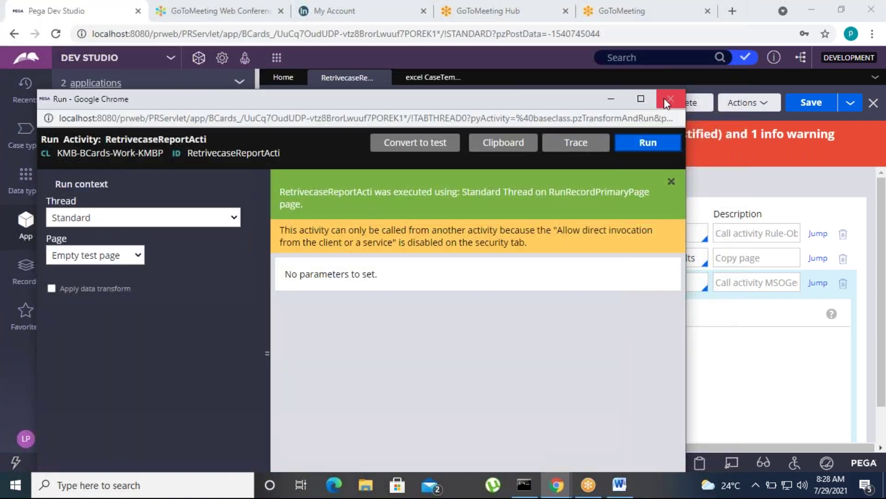
key("alt+Tab")
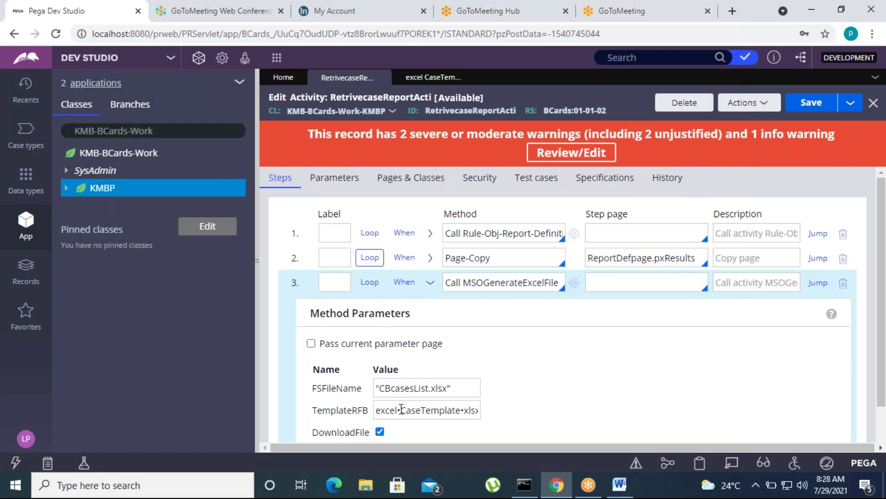
Step: Change TemplateRFB to excel!CaseTemplate!xlsx and save the activity
left_click(401, 410)
key("BackSpace")
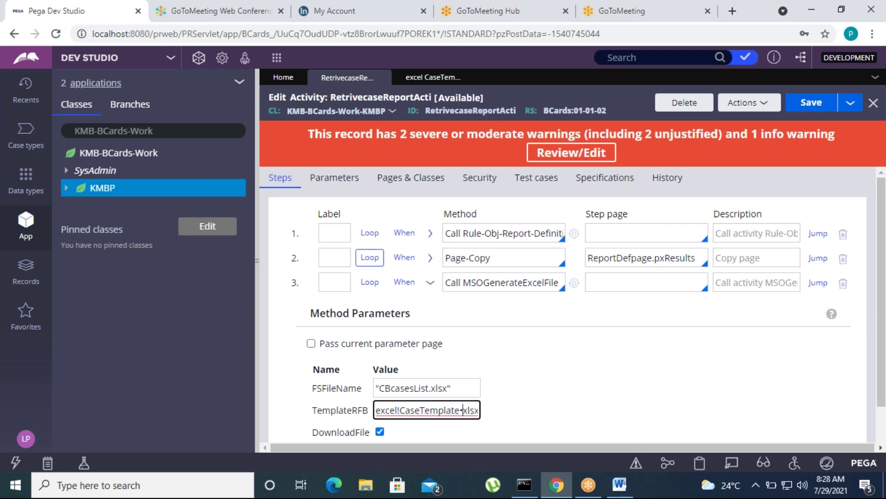
key("BackSpace")
type("!")
left_click(808, 101)
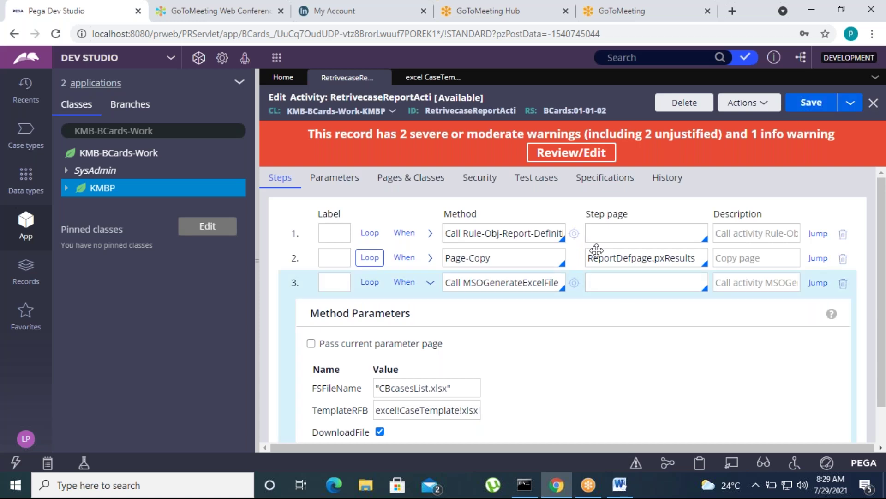
left_click(745, 103)
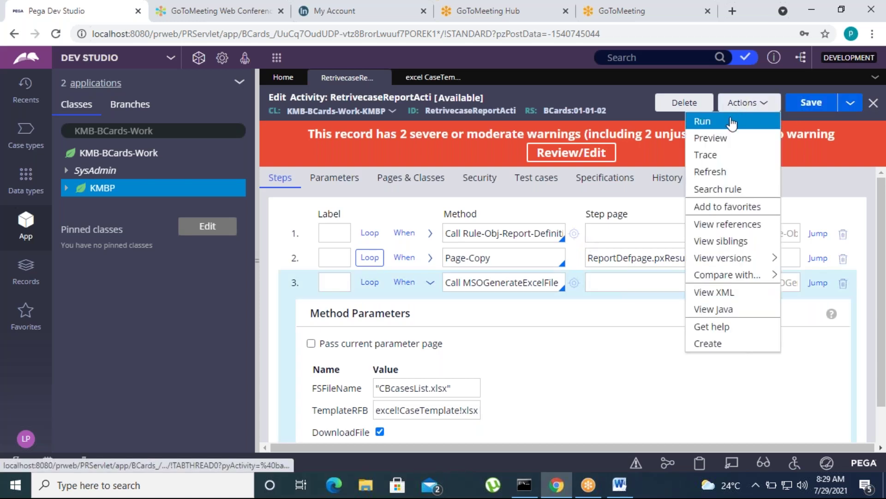
Step: Run RetrivecaseReportActi and open the downloaded CBcasesList.xlsx in Excel
left_click(732, 122)
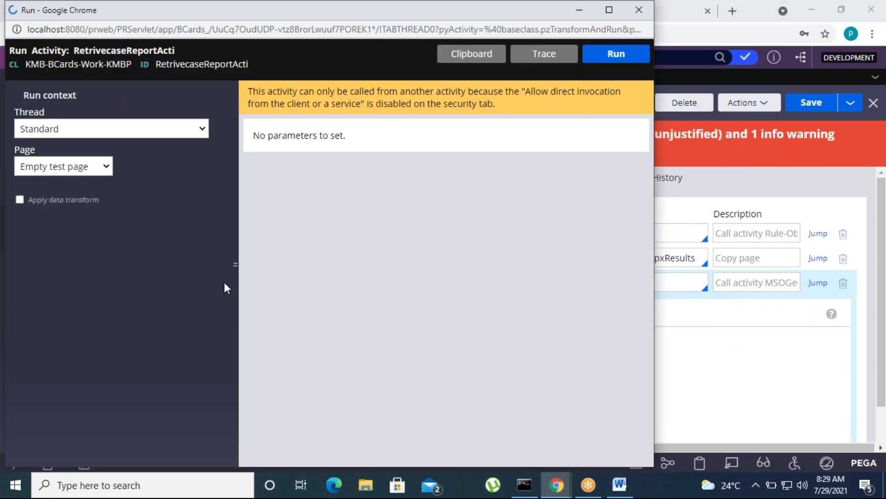
left_click(616, 54)
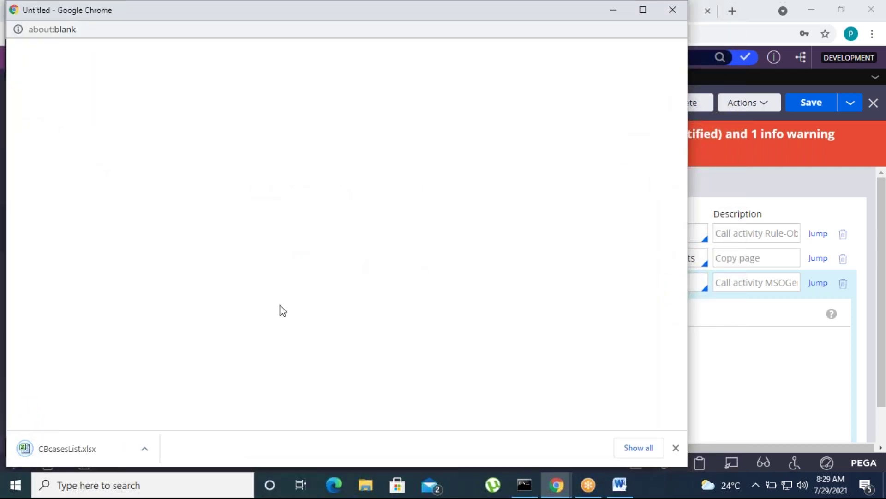
left_click(90, 455)
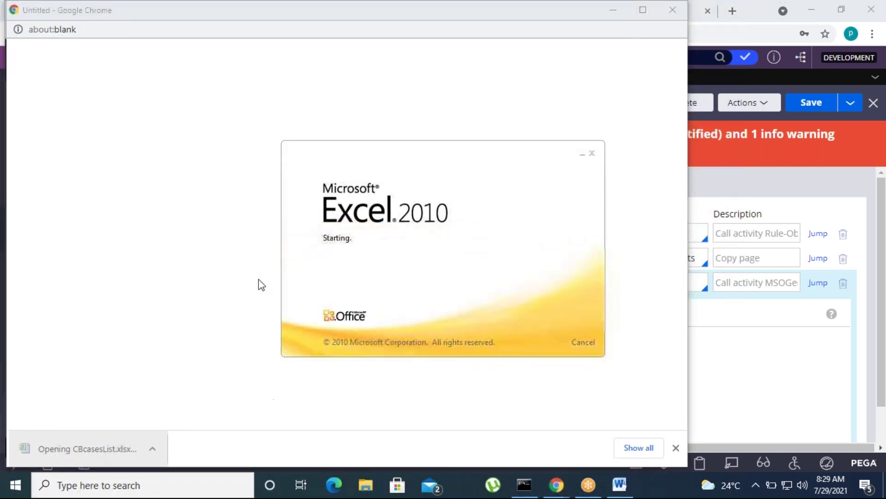
mouse_move(663, 493)
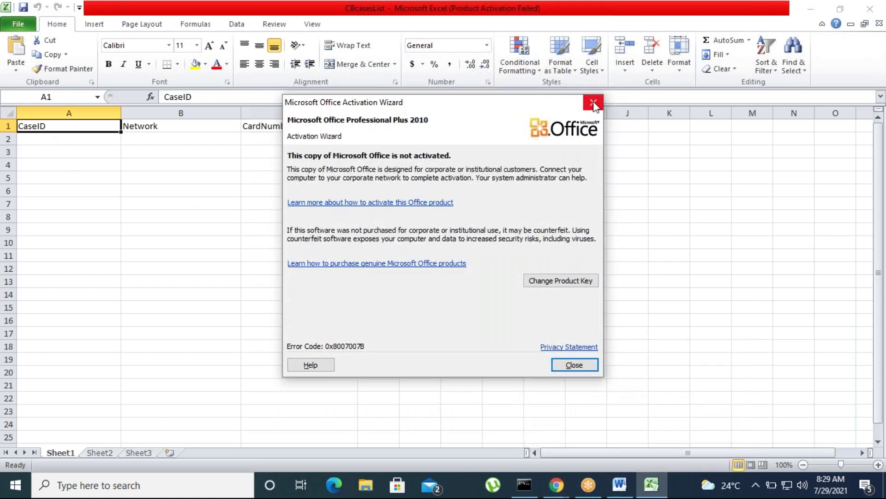
Step: Dismiss the Office activation wizard and inspect row 2 cells A2–C2 under the headers
left_click(594, 103)
left_click(37, 138)
left_click(143, 136)
left_click(259, 137)
left_click(162, 141)
left_click(58, 140)
left_click(147, 141)
left_click(277, 141)
left_click(49, 139)
left_click(128, 137)
left_click(257, 137)
left_click(31, 140)
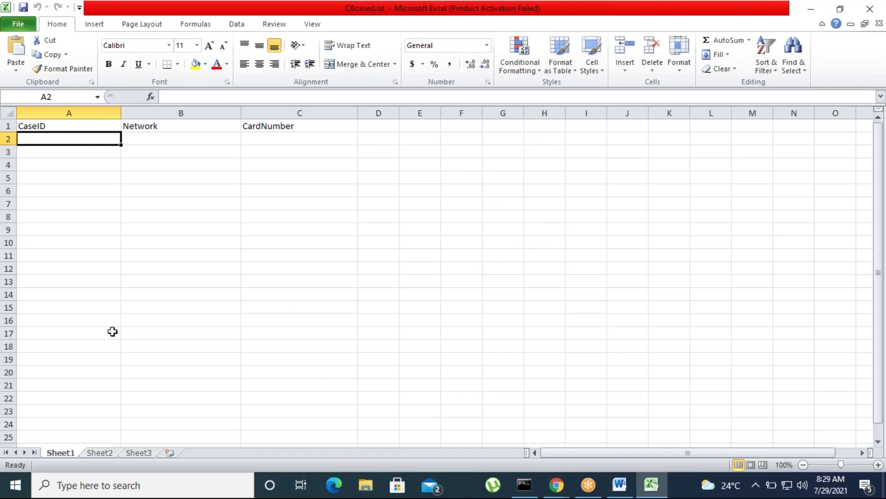
Step: Close Excel, the blank download window, and the Run popup
left_click(868, 10)
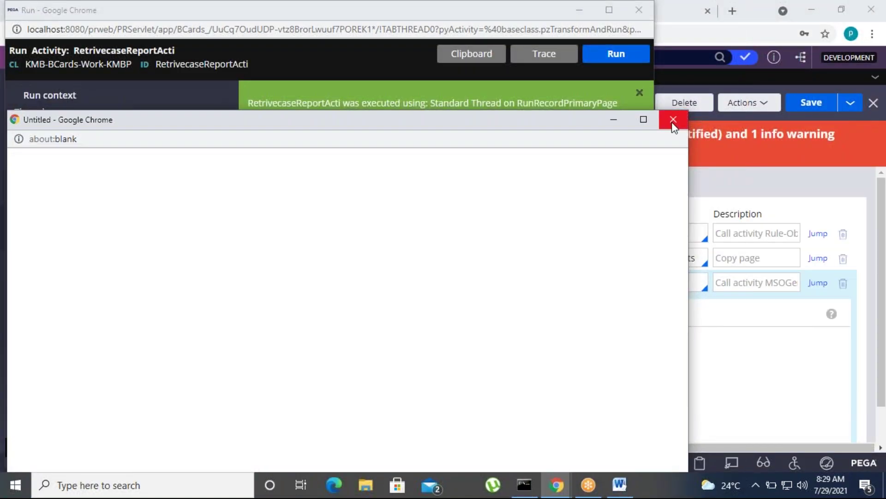
left_click(674, 119)
left_click_drag(445, 26, 481, 117)
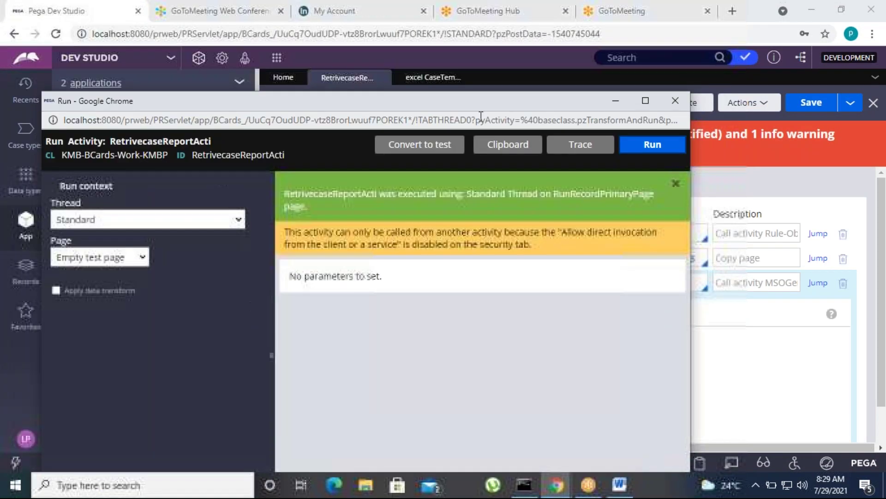
left_click(675, 101)
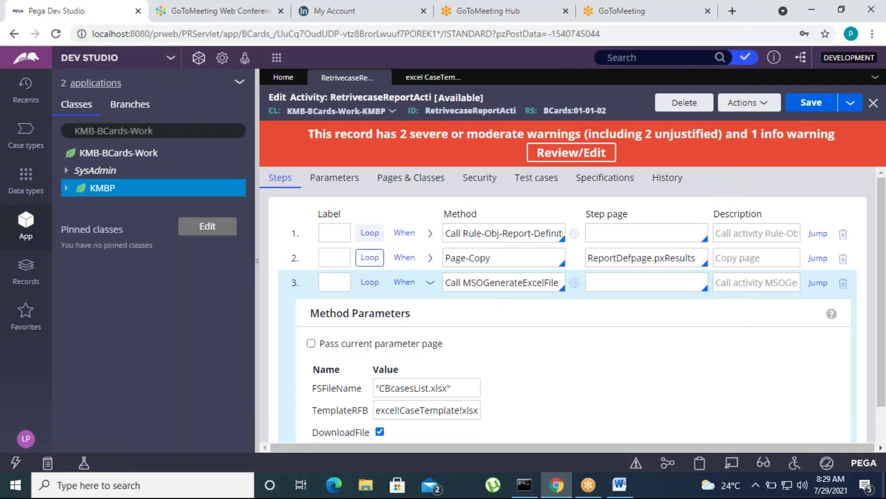
Step: Open the CaseHistoryReport report definition from the Recents list
left_click(26, 92)
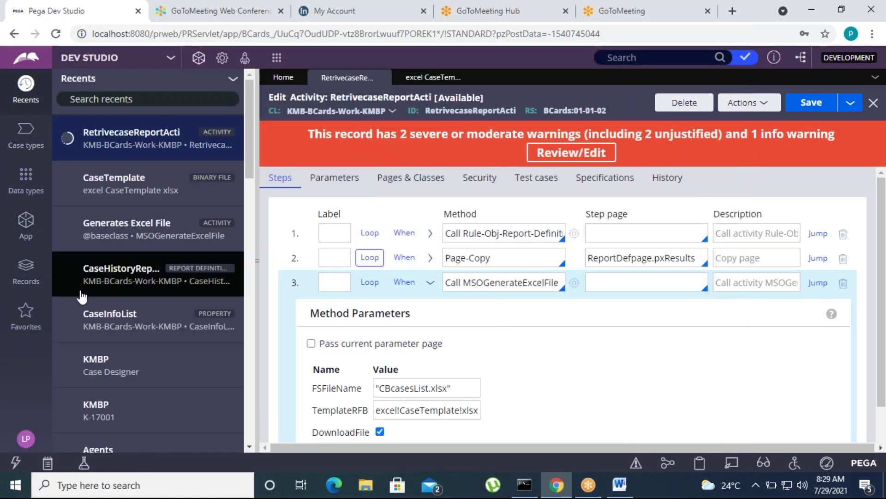
left_click(121, 283)
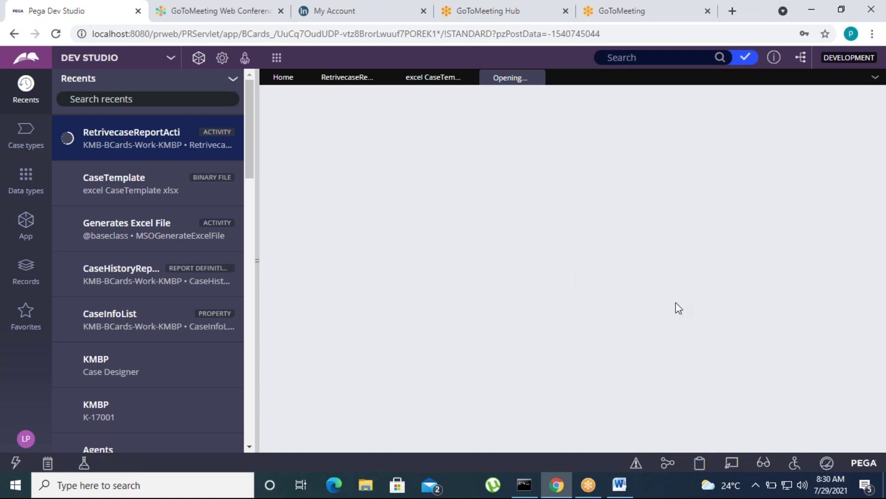
left_click(656, 496)
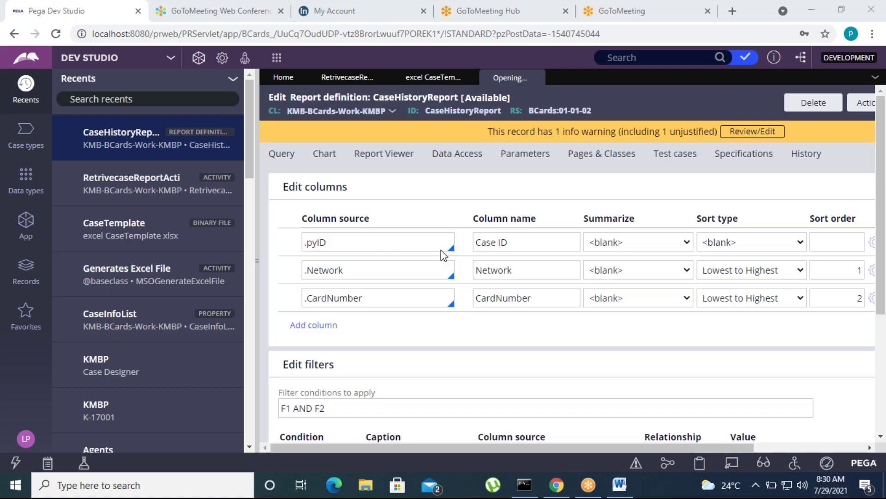
Step: Run CaseHistoryReport to show its 2 records and export them to an Excel .xlsx file
left_click(862, 105)
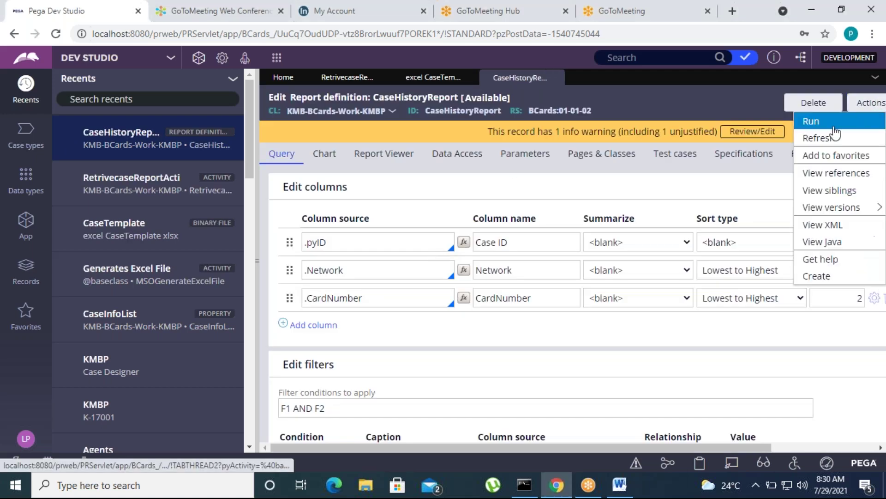
left_click(811, 122)
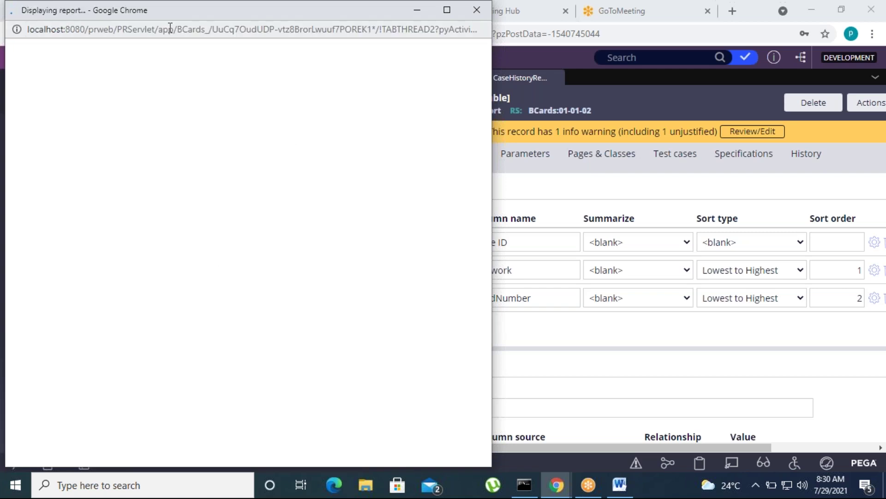
left_click_drag(152, 13, 307, 39)
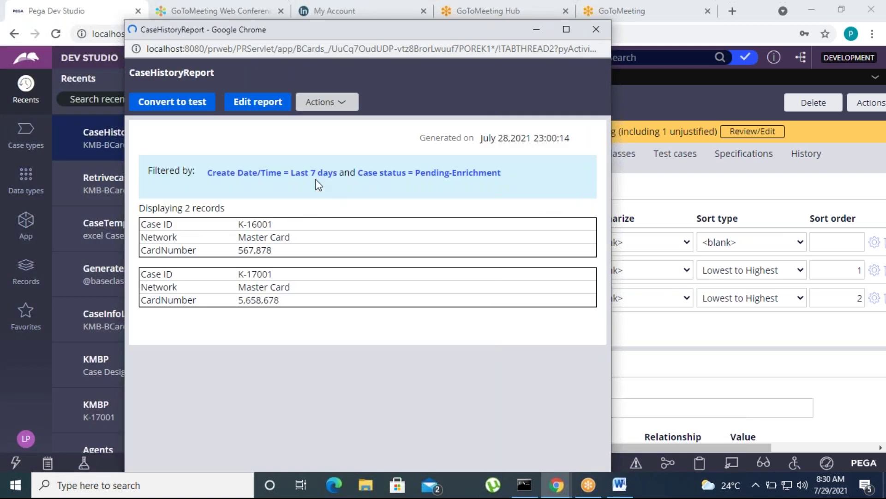
left_click(324, 105)
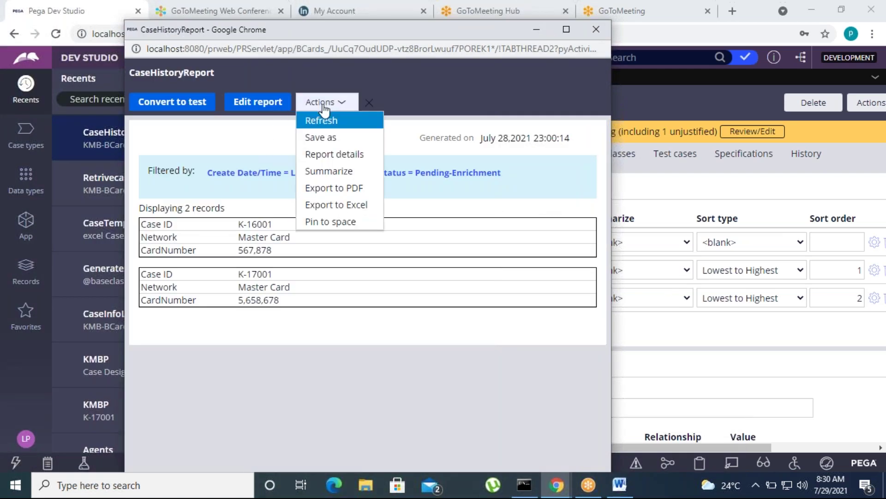
left_click(326, 207)
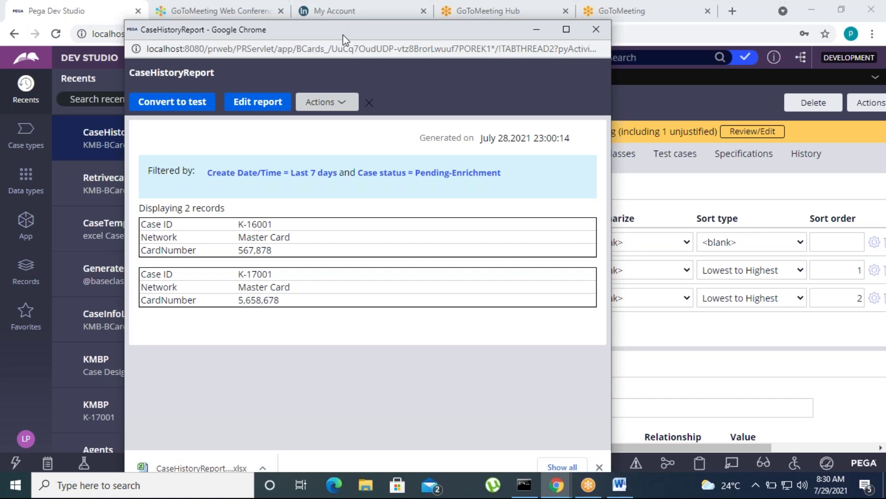
left_click_drag(343, 39, 385, 24)
left_click(236, 455)
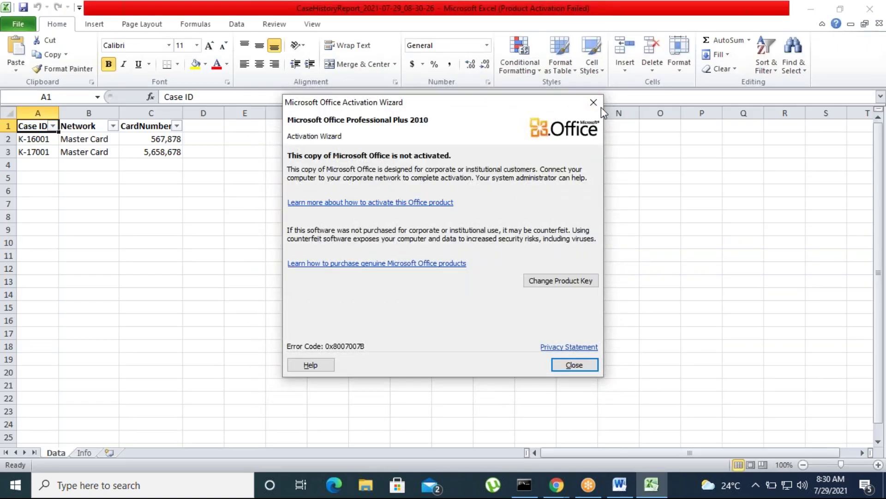
left_click(593, 102)
left_click(67, 140)
left_click(74, 156)
left_click(143, 140)
left_click(150, 151)
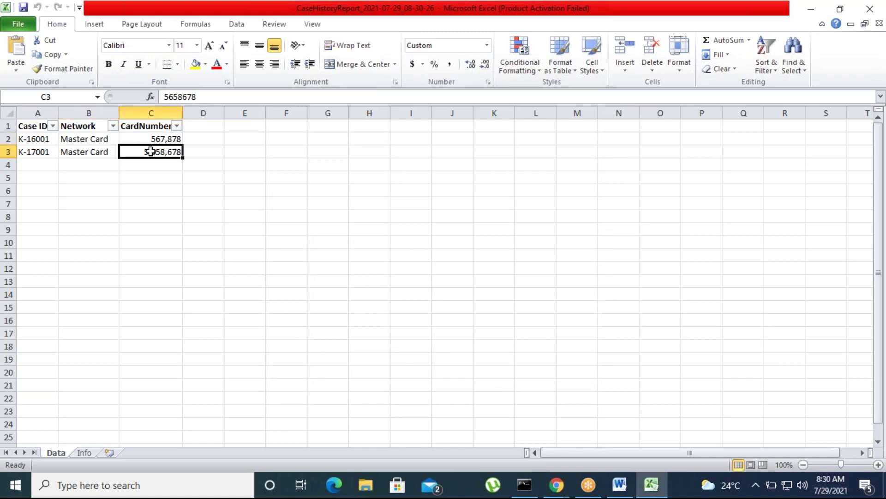
left_click(36, 141)
left_click(34, 155)
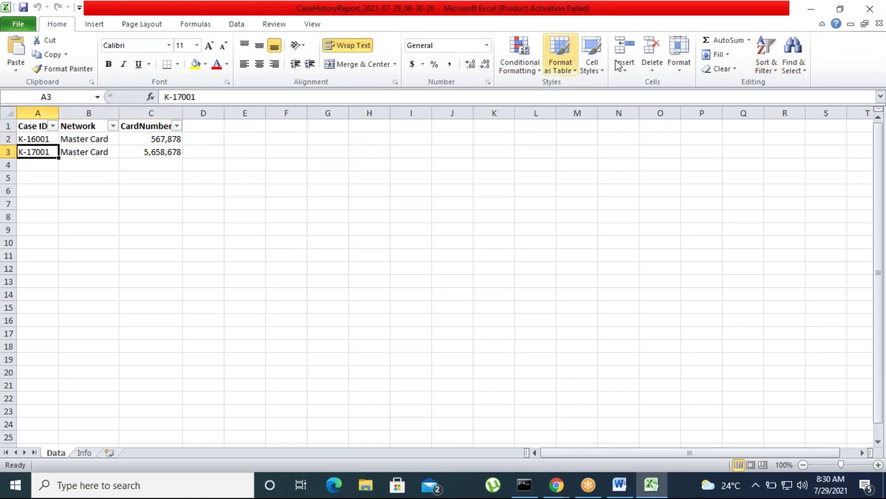
left_click(870, 8)
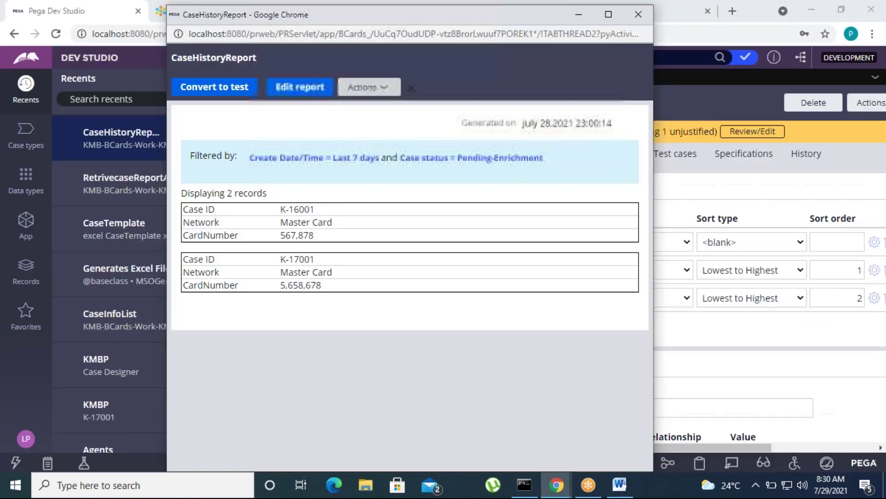
Step: Close the report results window and the CaseHistoryReport rule tab
left_click_drag(222, 20, 256, 143)
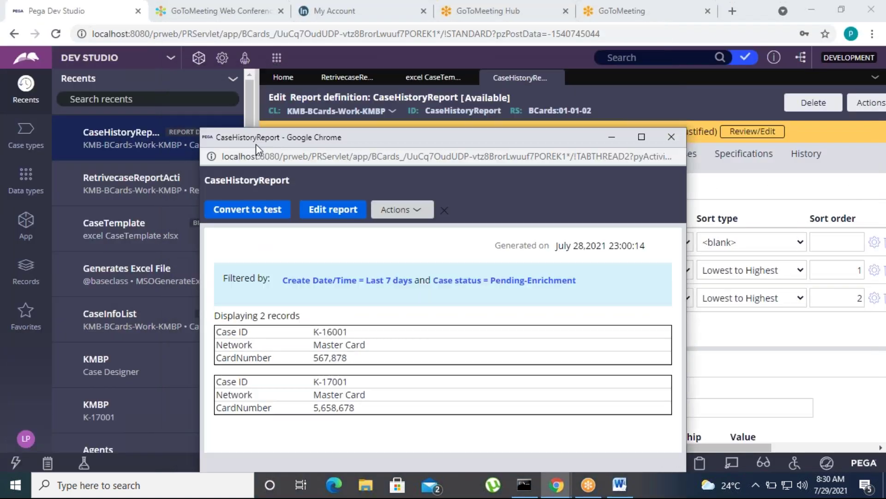
key("ctrl+w")
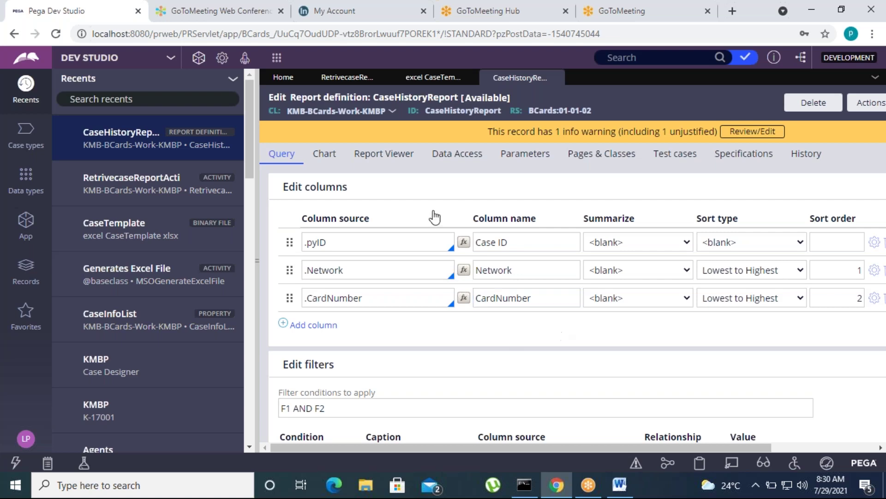
left_click(26, 224)
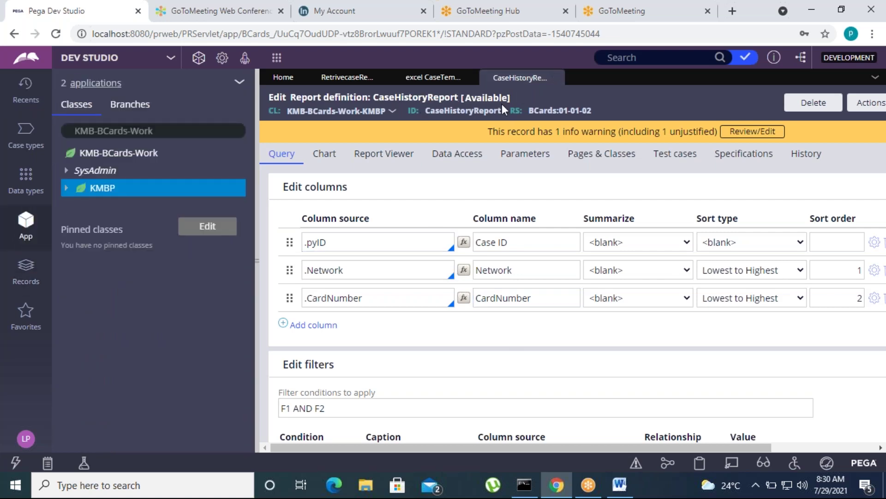
left_click(556, 77)
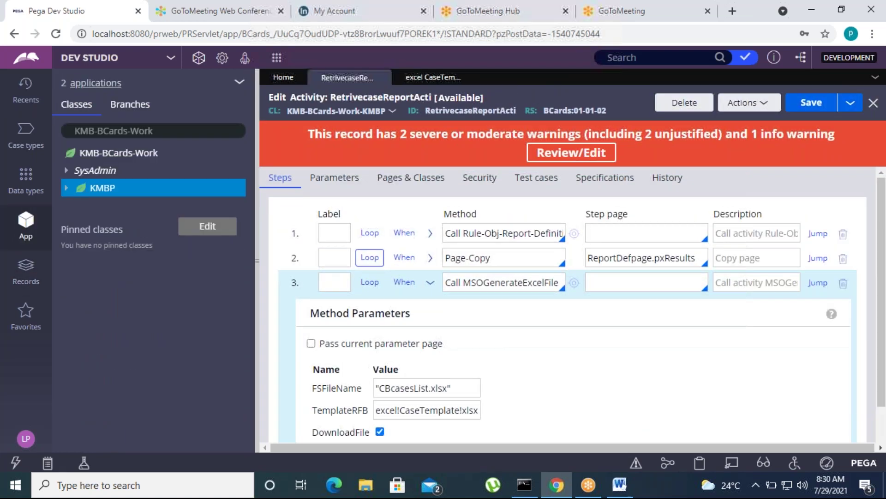
Step: Close the CaseTemplate and activity rule tabs, leaving Home, and search Windows for 'paint'
left_click(429, 283)
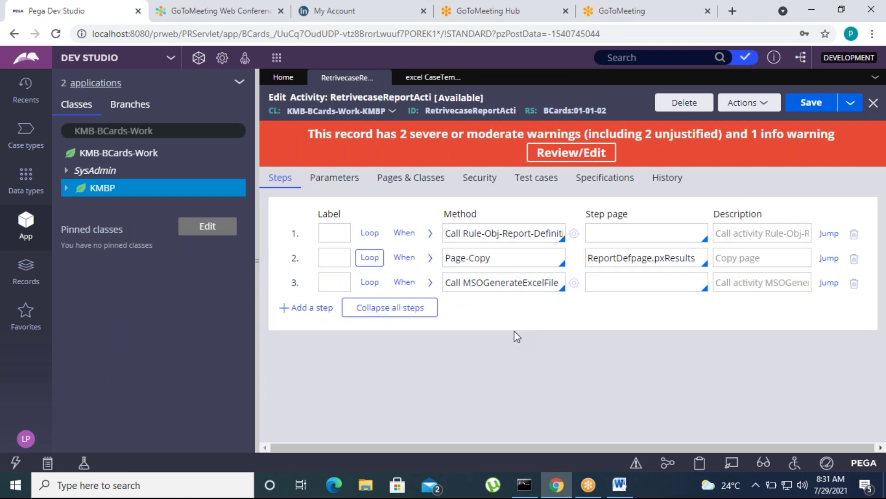
left_click(466, 79)
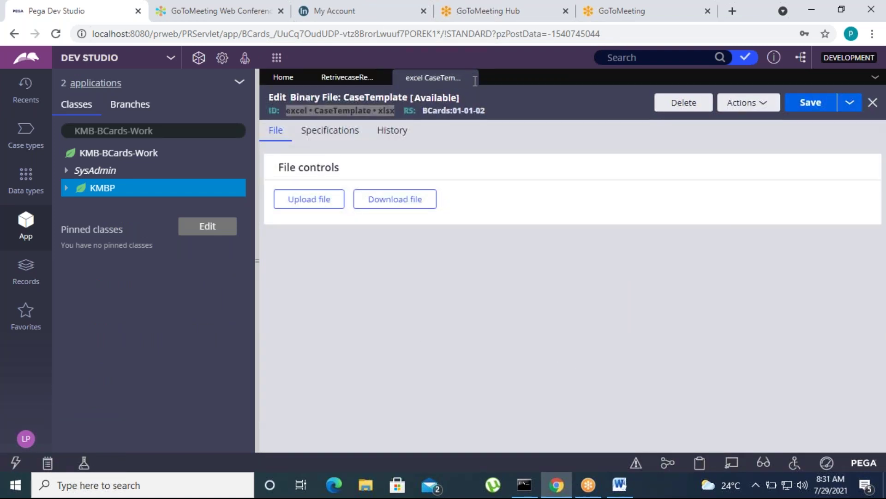
left_click(469, 78)
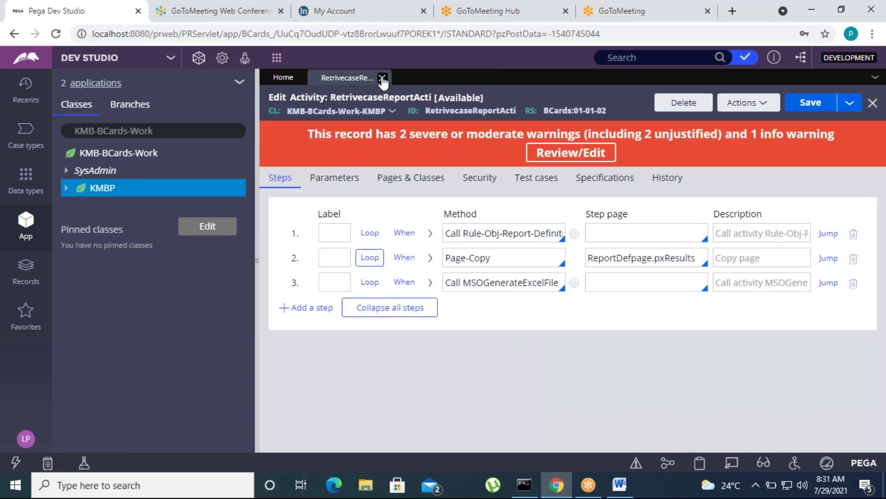
left_click(384, 78)
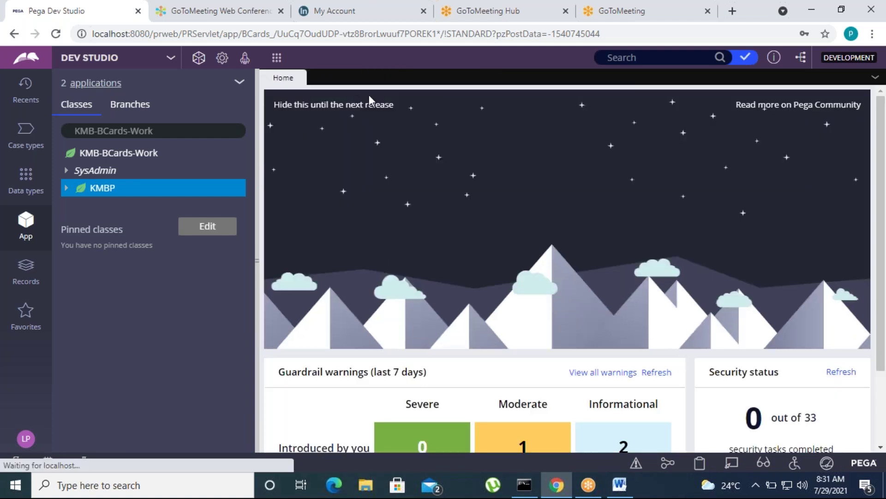
left_click(154, 485)
type("paint")
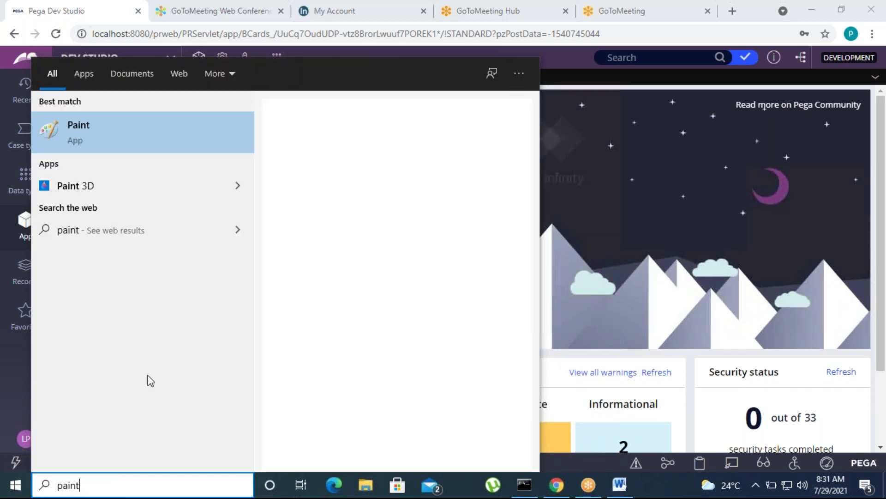
Step: Launch Paint and add a new 'Logs' line below LAST in the Word notes
left_click(99, 133)
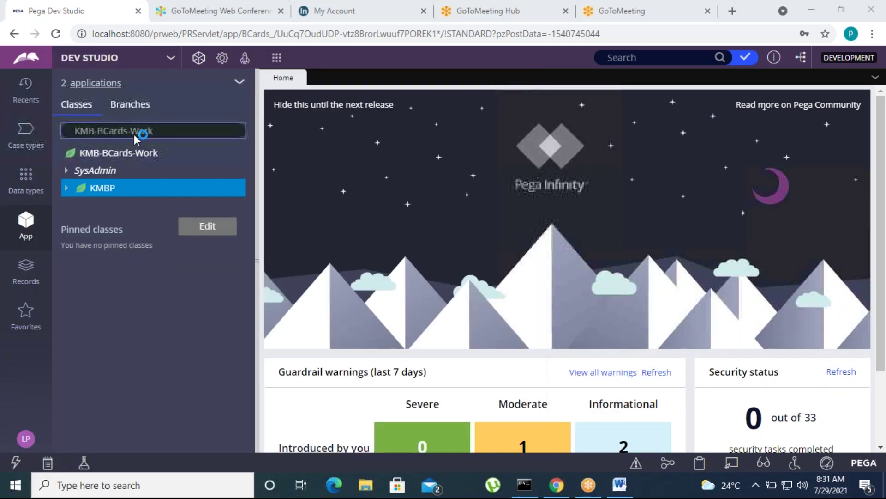
left_click(617, 493)
scroll(324, 370, "down", 5)
key("Return")
key("Return")
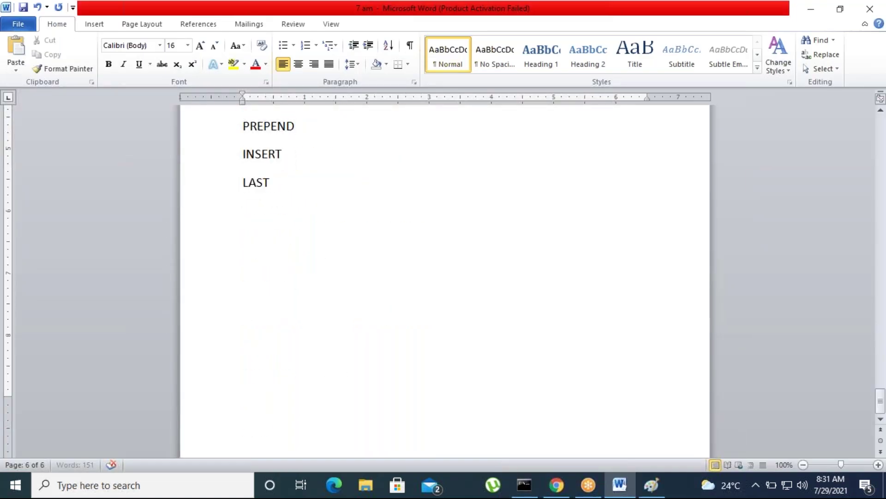
type("Logs")
Step: Colour the Logs line red and minimize Word
left_click(229, 243)
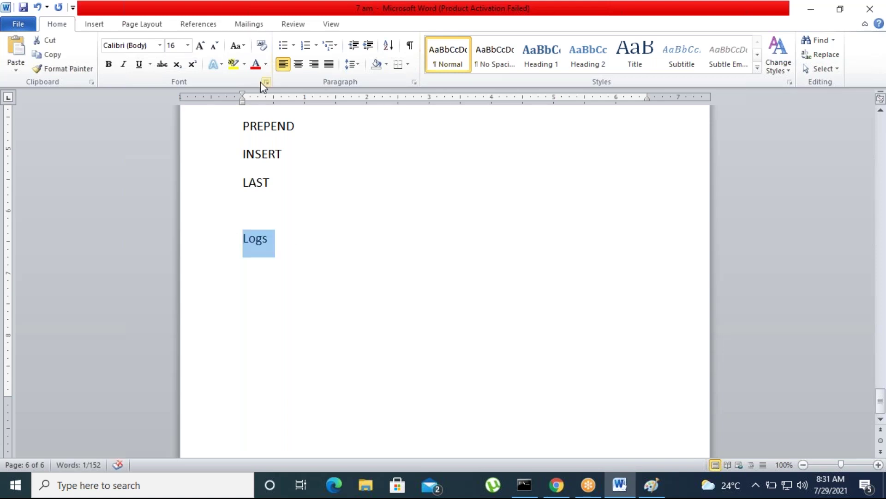
left_click(267, 66)
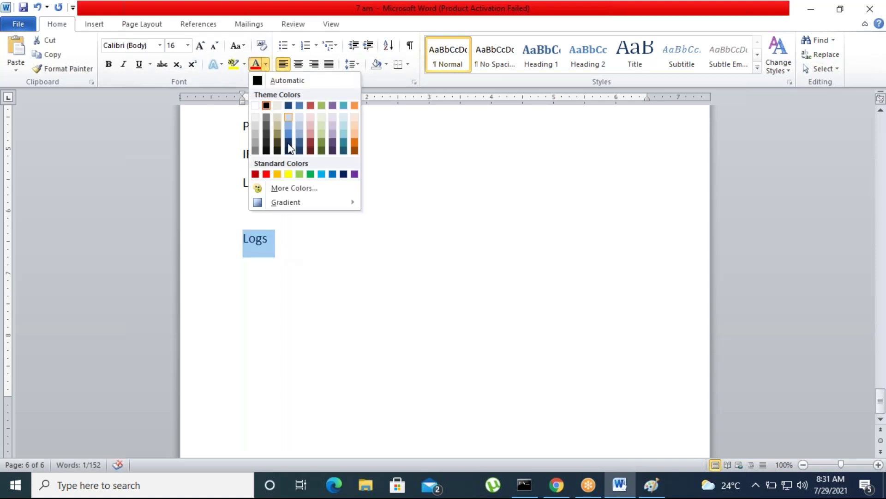
left_click(263, 174)
key("Down")
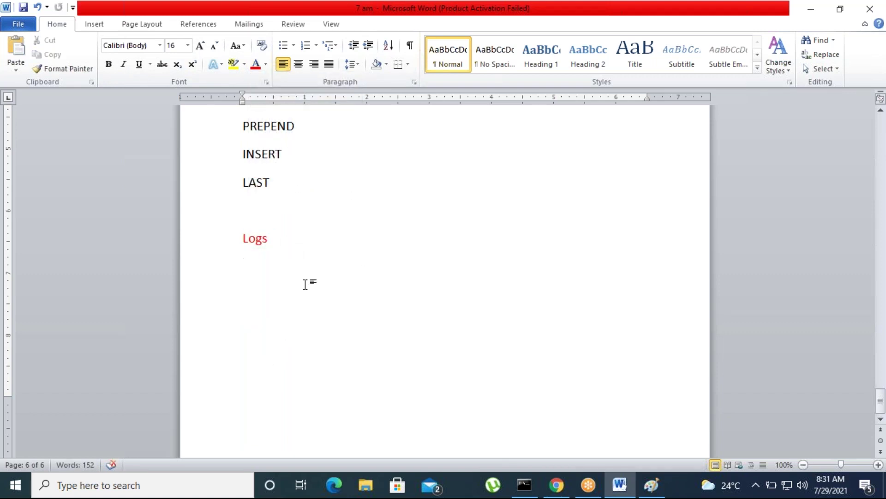
left_click(811, 9)
Step: Minimize Paint and browse to the Material folder on Local Disk (D:) in File Explorer
left_click(811, 7)
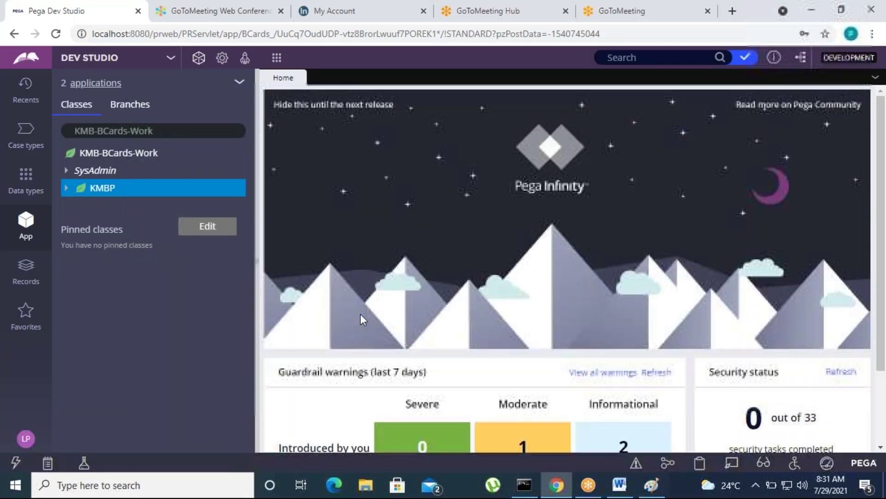
left_click(366, 485)
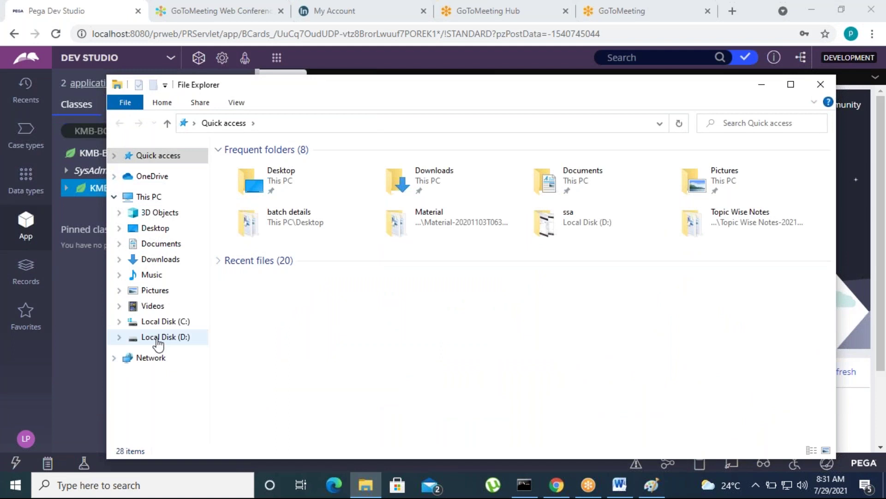
left_click(159, 338)
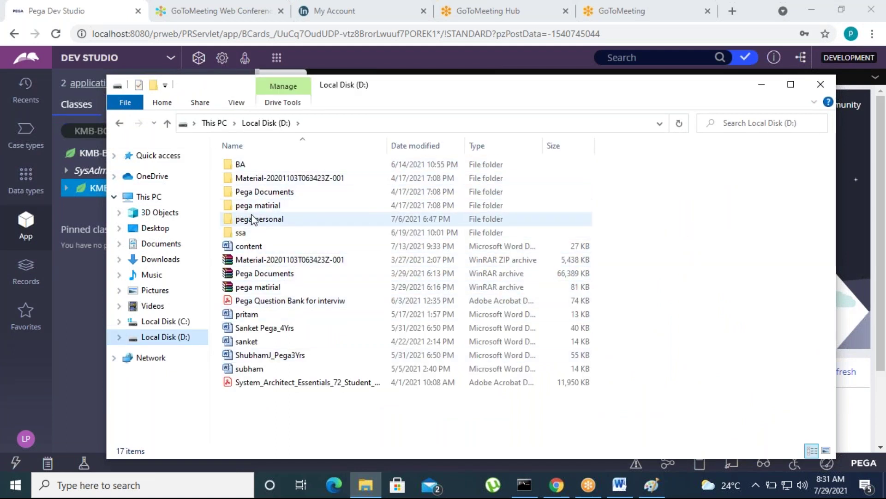
left_click(251, 181)
double_click(251, 179)
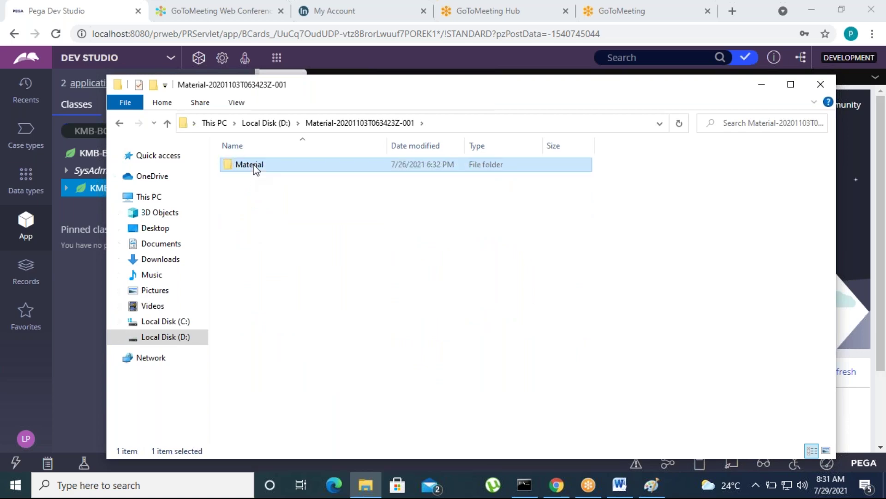
double_click(253, 168)
Step: Open the 21c.LOGS document, then minimize Word, the Material folder and the browser
scroll(261, 374, "down", 6)
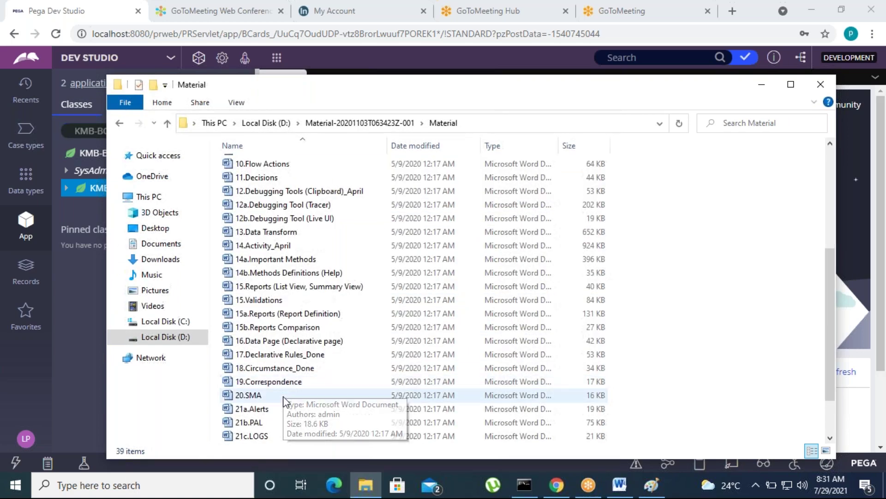
left_click(257, 382)
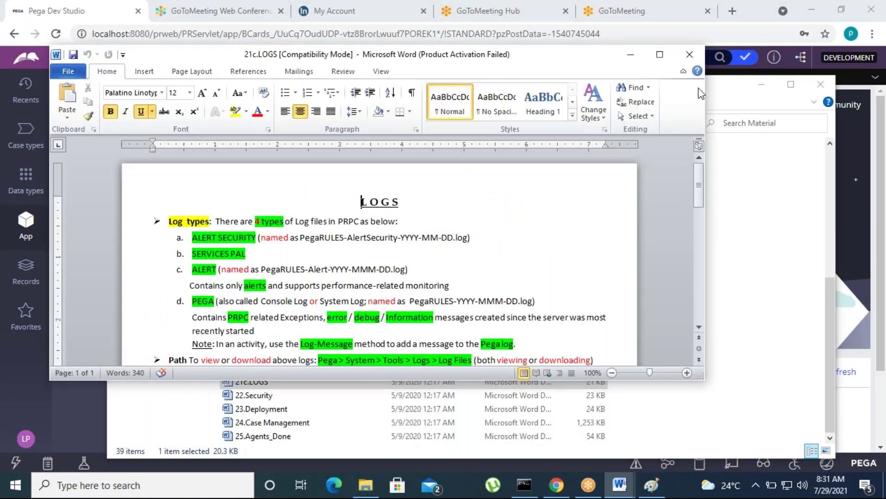
left_click(660, 55)
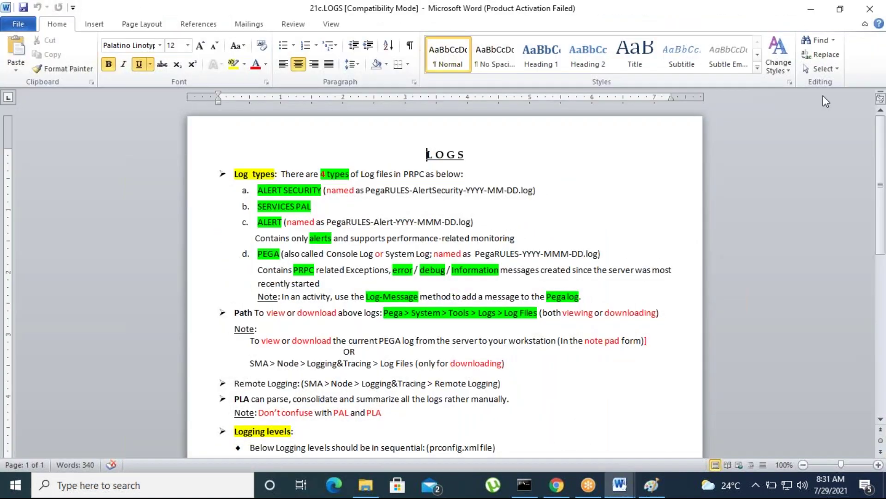
left_click(809, 8)
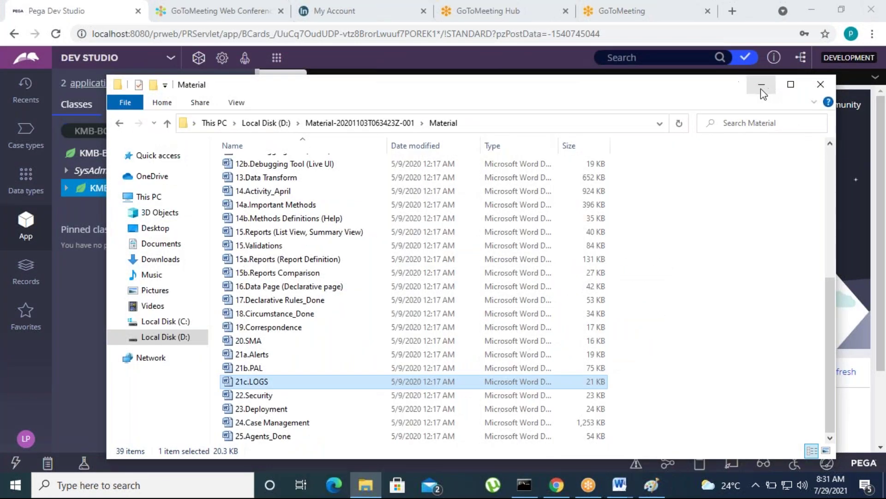
left_click(784, 84)
left_click(812, 12)
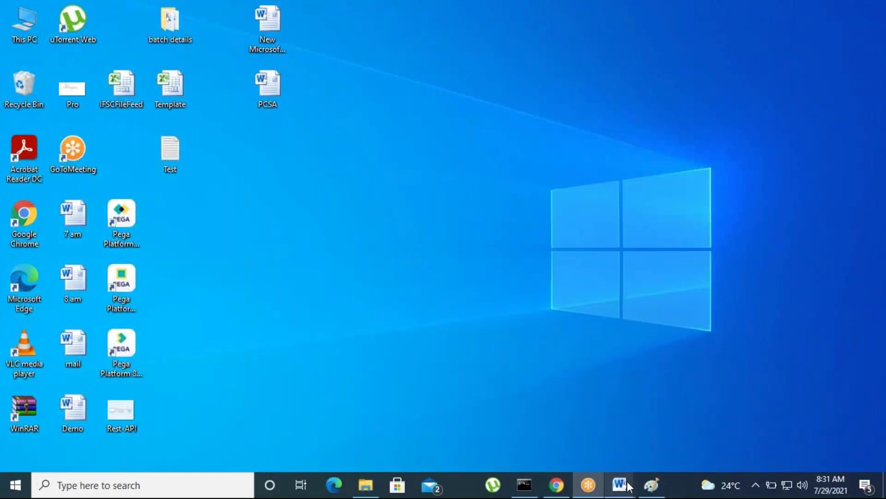
Step: Write the 'Agent' label near the top of the Paint canvas
left_click(645, 492)
left_click(188, 46)
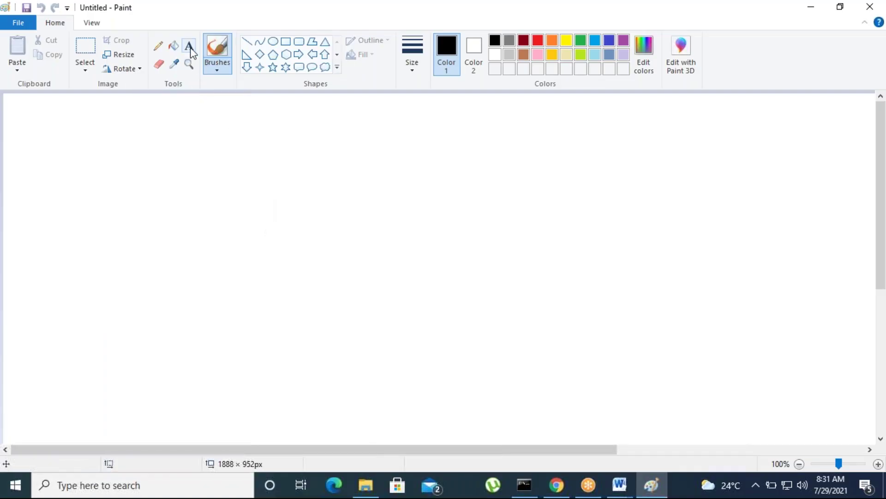
left_click(224, 156)
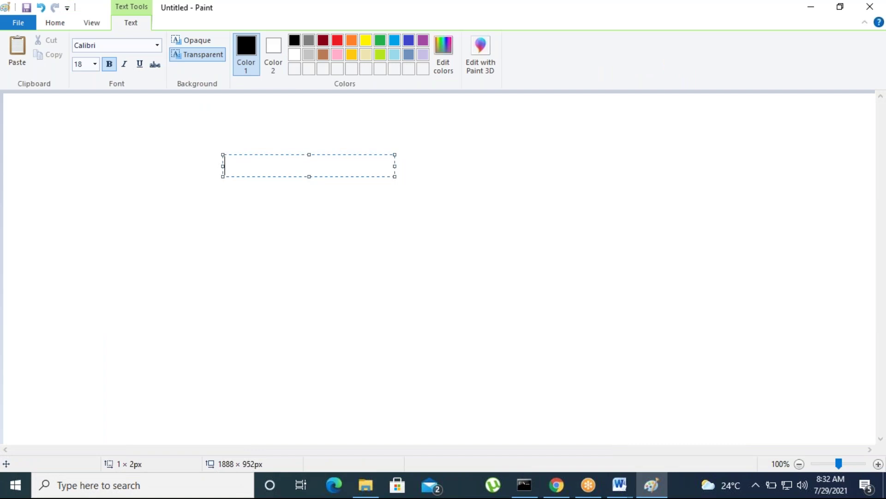
type("Agent")
left_click(267, 236)
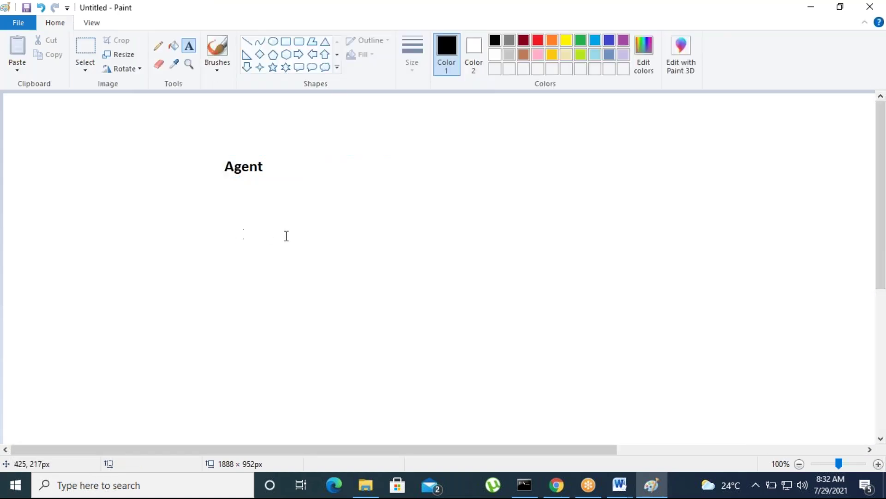
left_click(264, 159)
left_click(270, 253)
Step: Draw two branch lines down from Agent and label the left one 'Adv'
left_click(247, 42)
left_click_drag(237, 192, 176, 221)
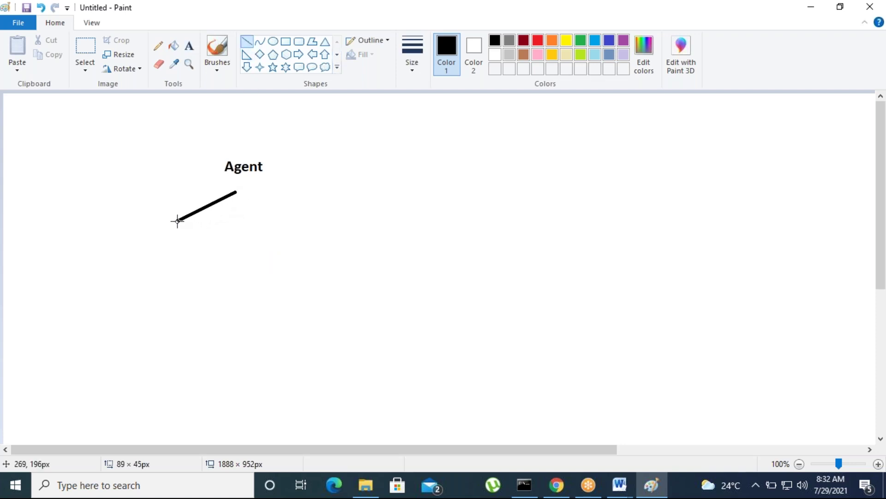
left_click_drag(267, 194, 346, 233)
left_click(189, 47)
left_click(154, 258)
type("A")
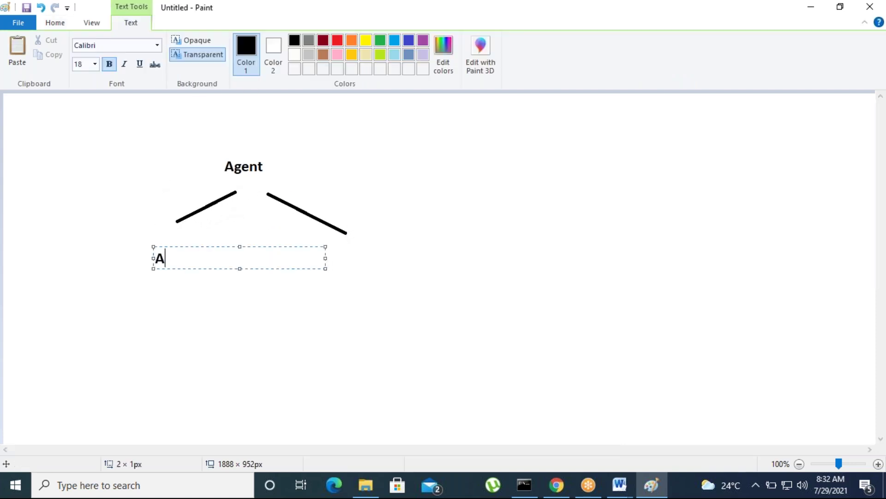
type("dv")
left_click(182, 323)
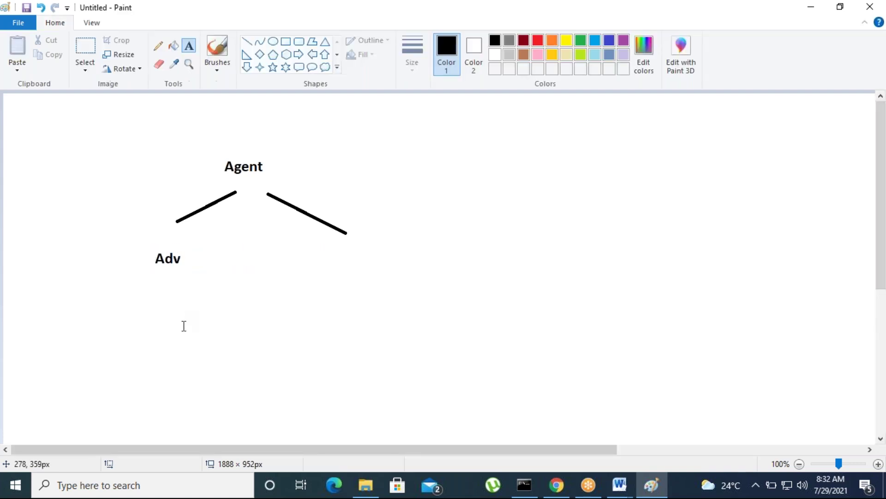
Step: Label the right branch 'std Adv'
left_click(186, 258)
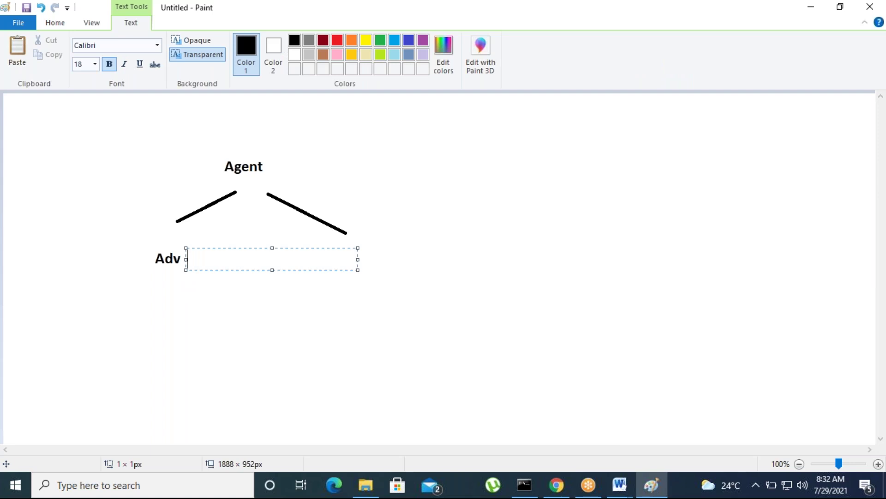
left_click(256, 285)
left_click(345, 253)
type("std Adv")
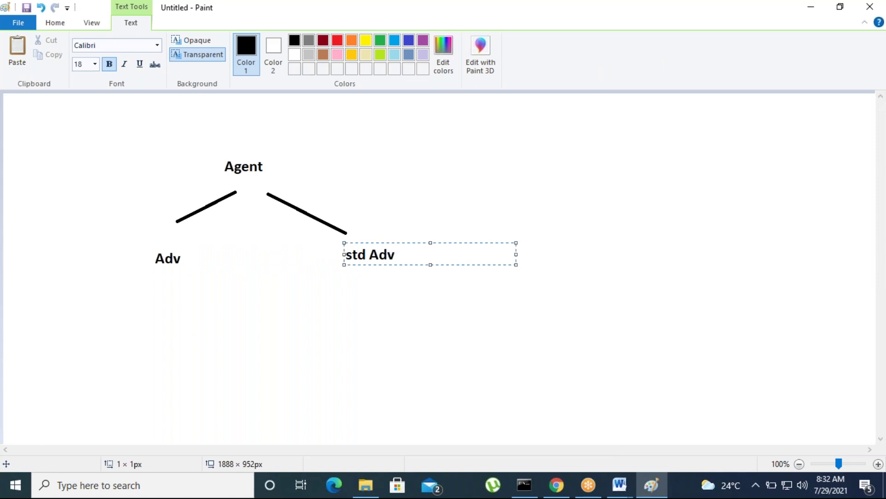
left_click(438, 336)
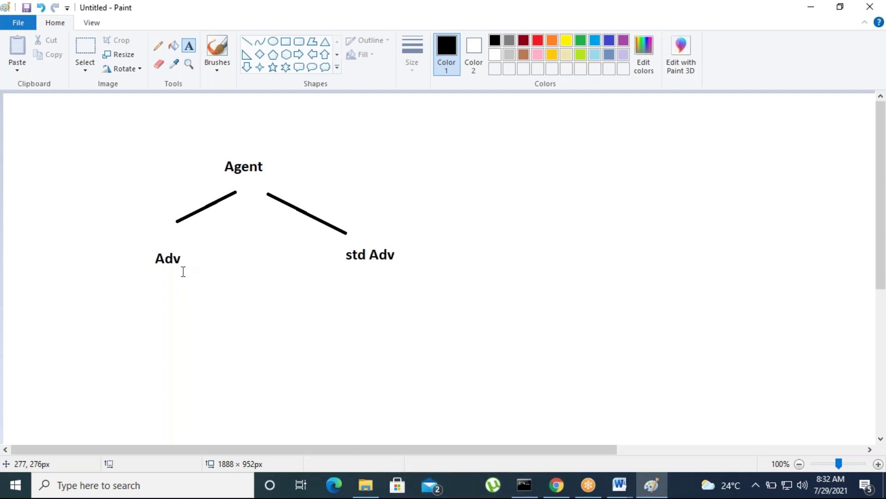
Step: Dismiss the stray empty text boxes around the tree and pick the red swatch as Color 1
left_click(181, 247)
left_click(209, 346)
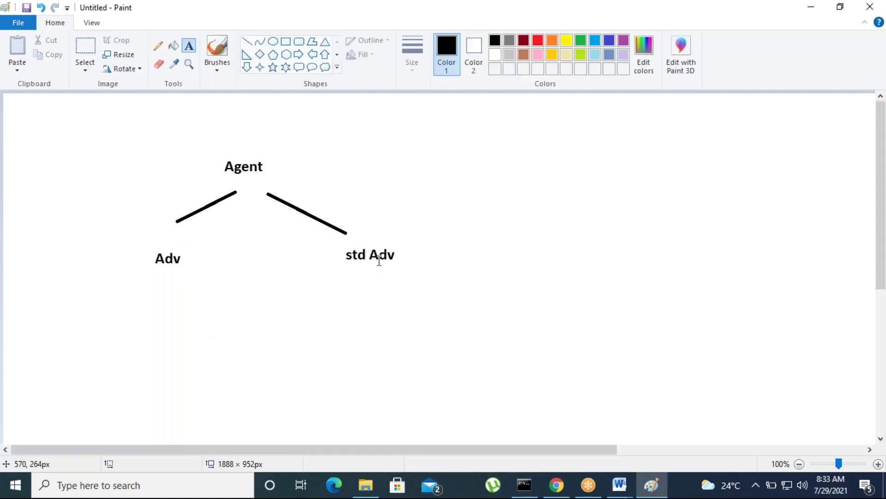
left_click(399, 240)
left_click(384, 346)
left_click(189, 130)
left_click(333, 42)
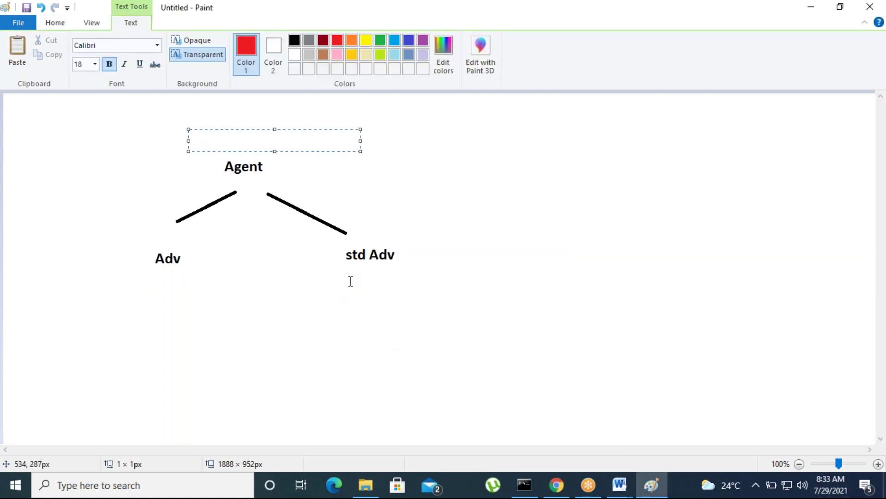
left_click(141, 295)
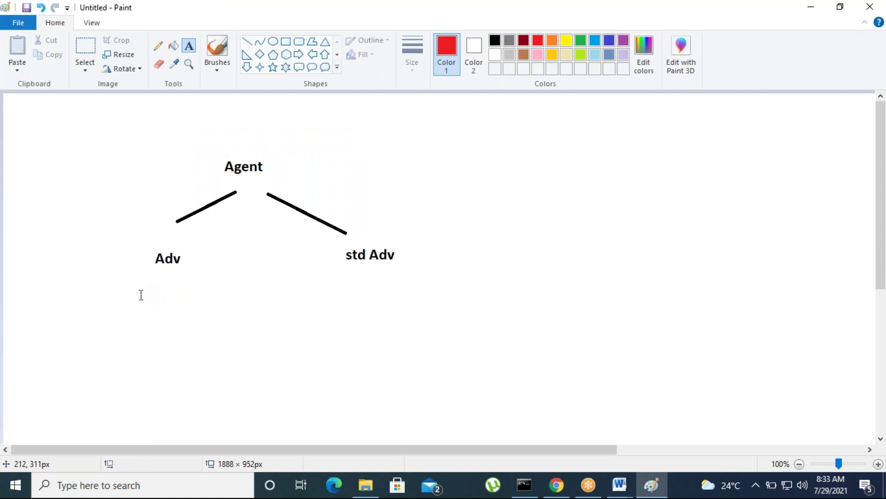
Step: Add a red 'or' label beneath Adv
left_click(141, 295)
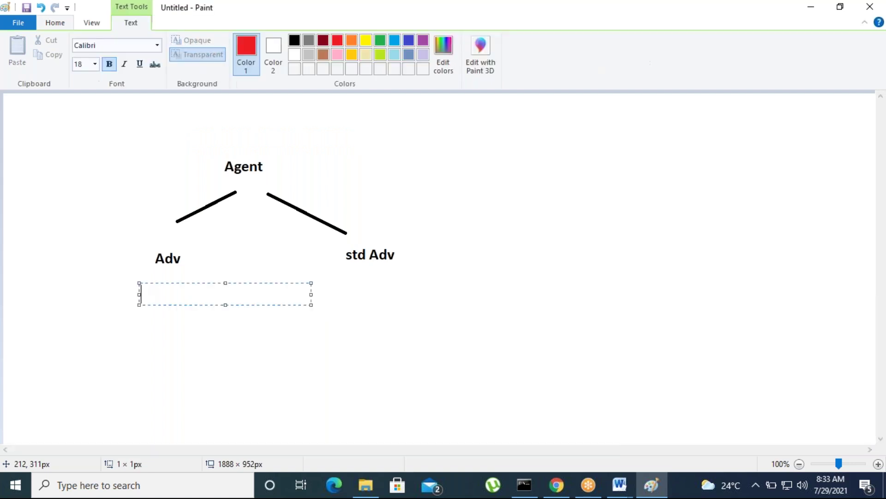
type("or")
key("Return")
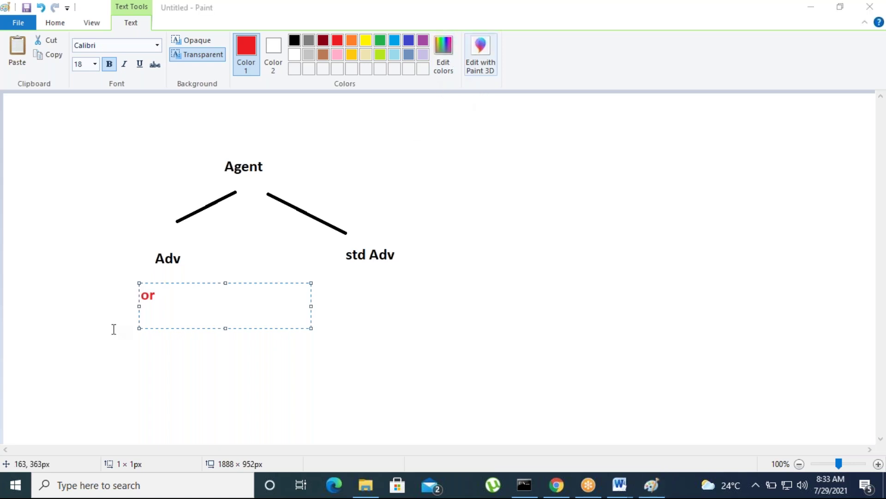
left_click(141, 365)
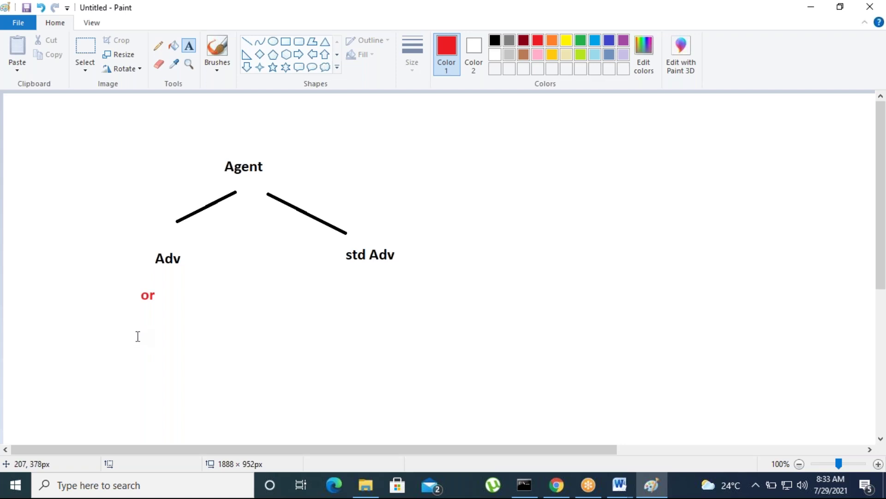
left_click(143, 310)
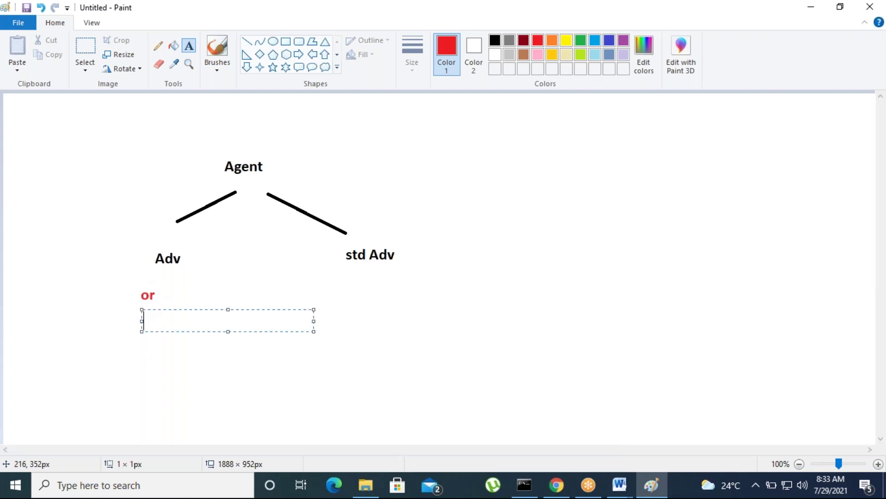
left_click(150, 303)
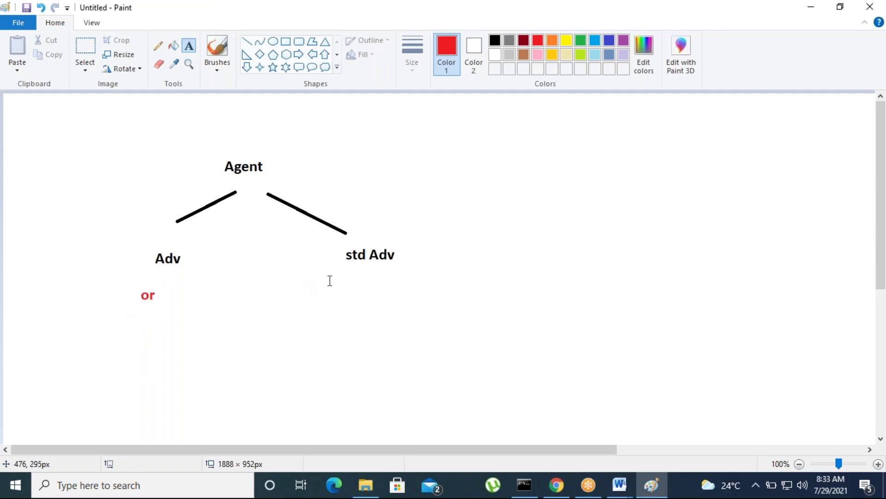
Step: Add a red 'Job schedular' label below 'or'
left_click(398, 243)
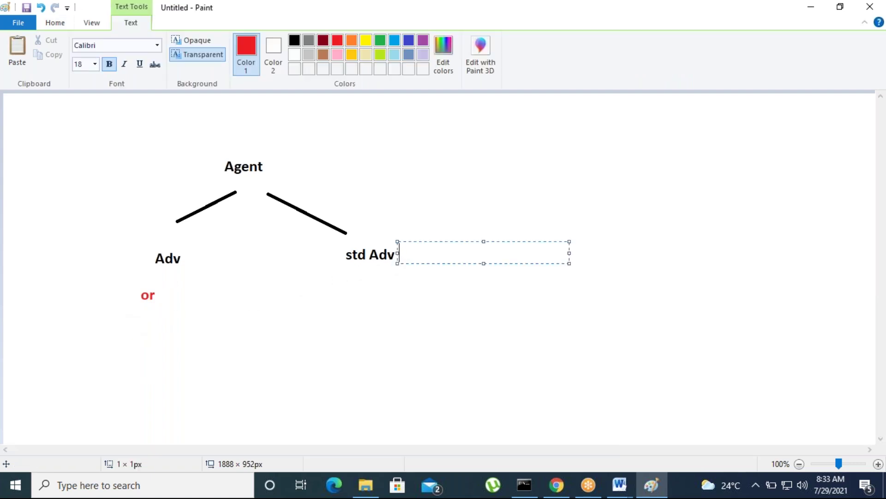
left_click(375, 304)
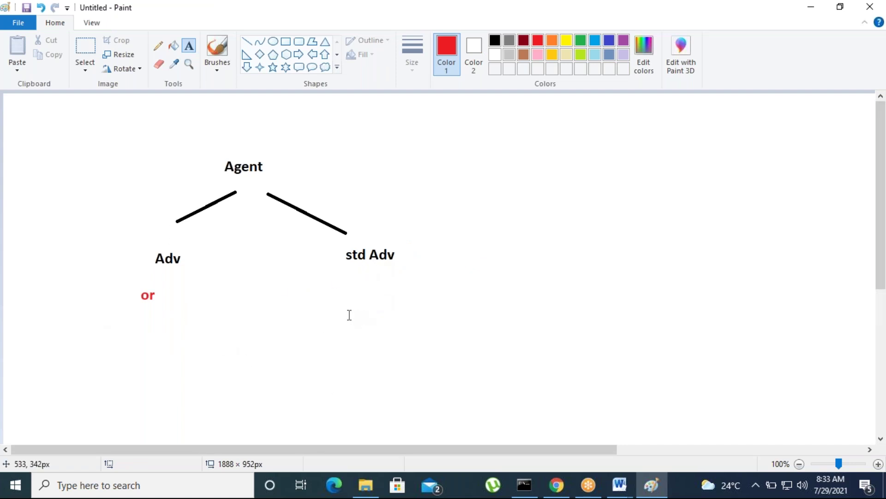
left_click(134, 322)
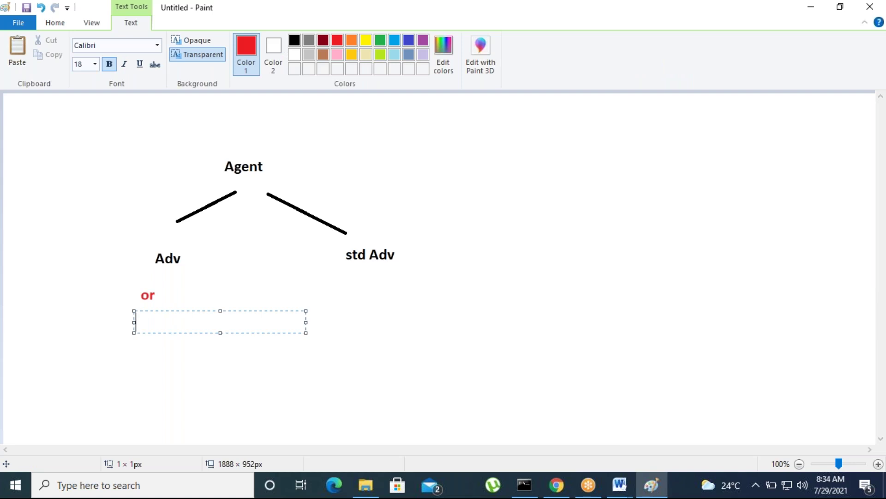
type("Job schedu")
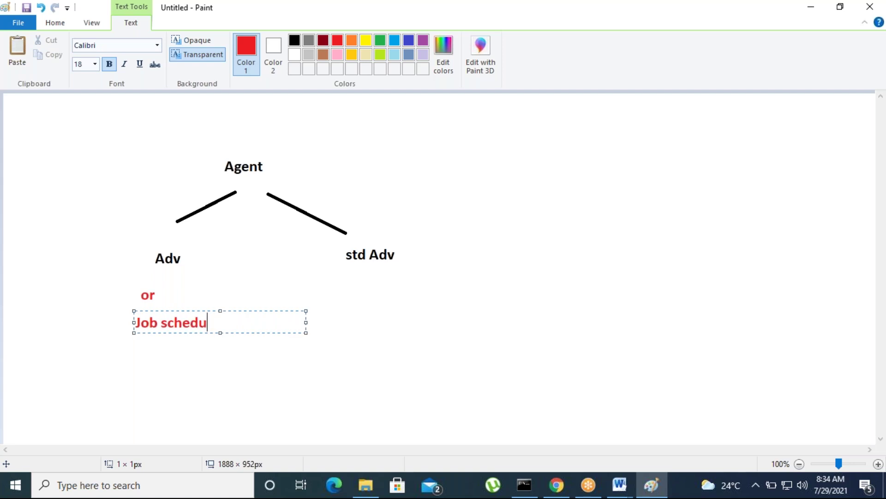
type("lar")
left_click(365, 344)
left_click(366, 332)
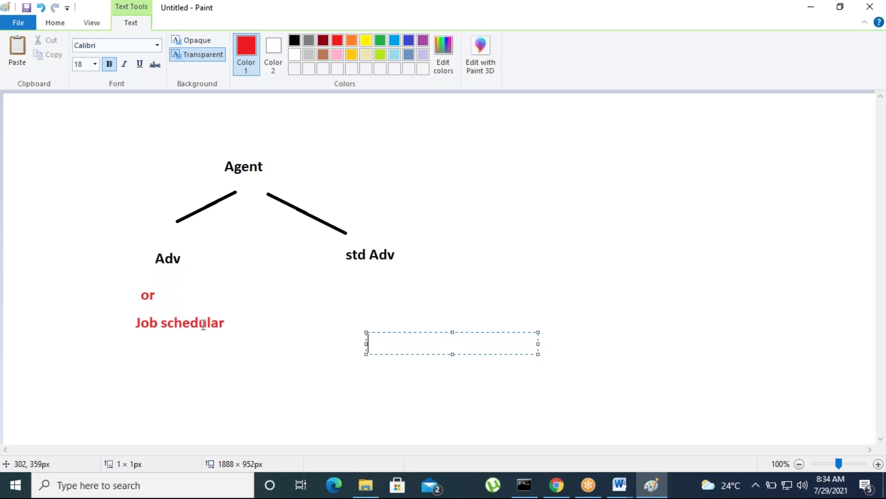
left_click(230, 365)
left_click(229, 366)
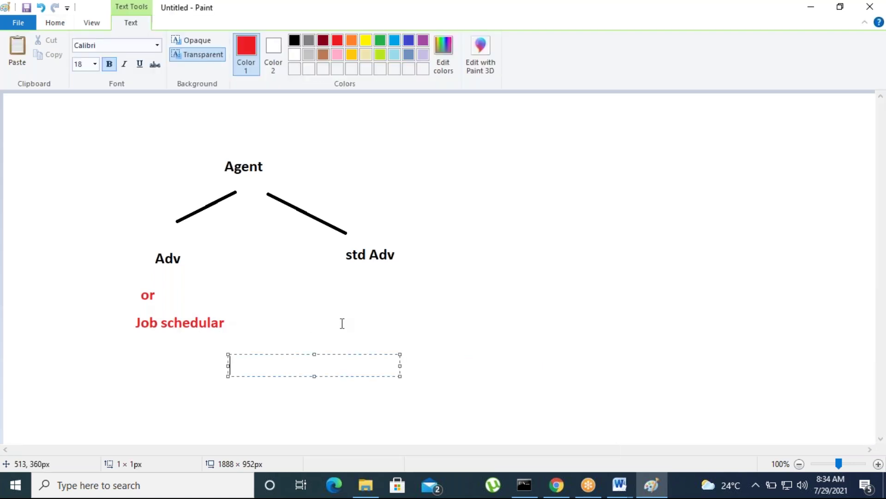
left_click(370, 310)
left_click(370, 311)
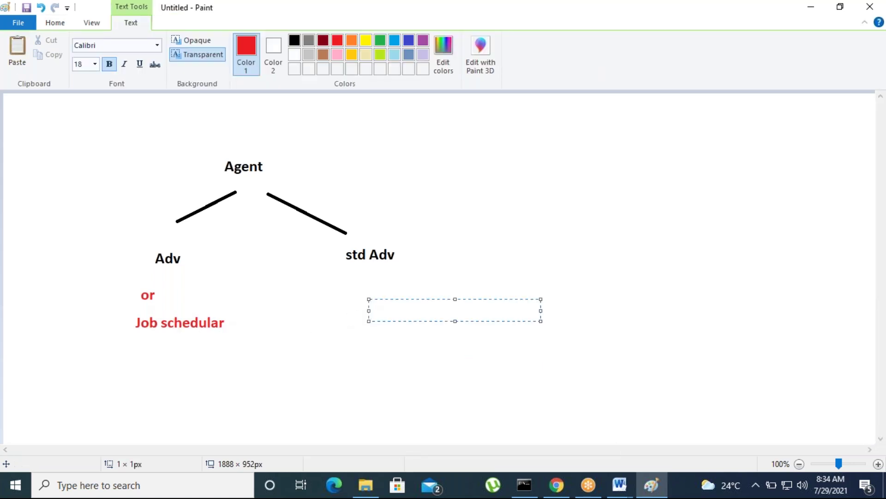
type("Queue processo")
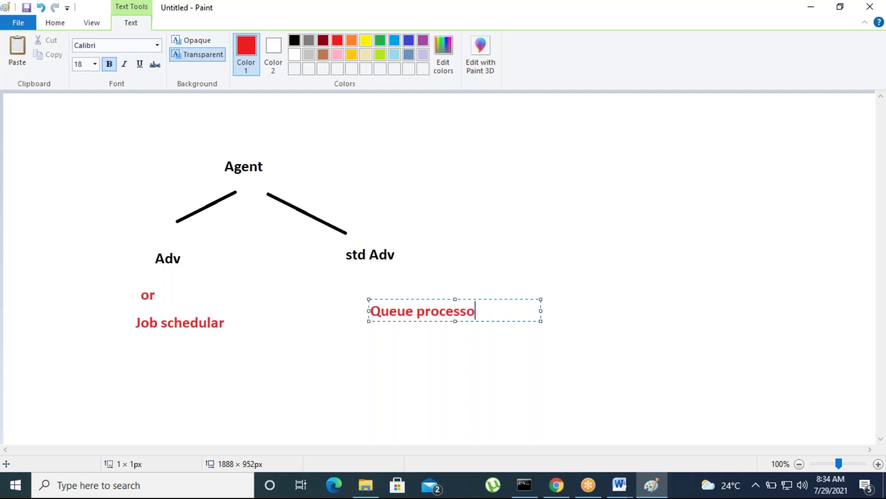
type("r")
left_click(190, 293)
left_click(187, 253)
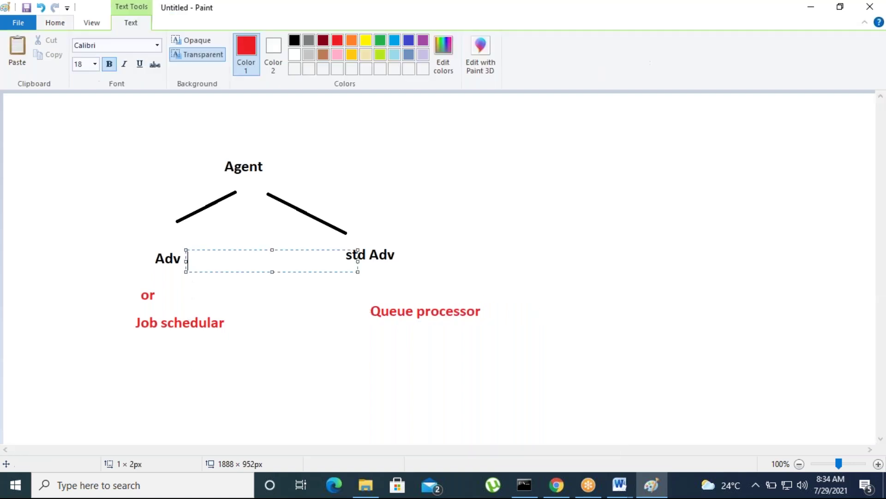
left_click(405, 248)
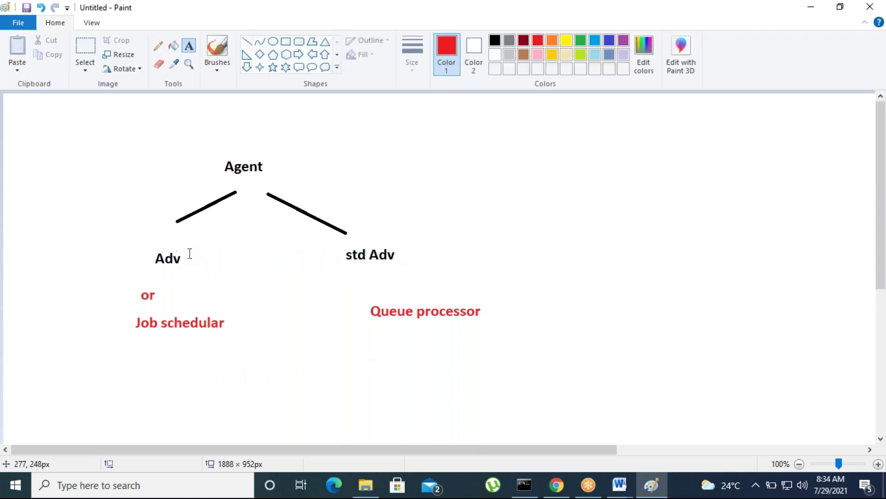
left_click_drag(131, 312, 233, 341)
left_click(225, 375)
left_click_drag(344, 240, 515, 263)
left_click(380, 350)
left_click_drag(364, 293, 536, 331)
left_click(413, 341)
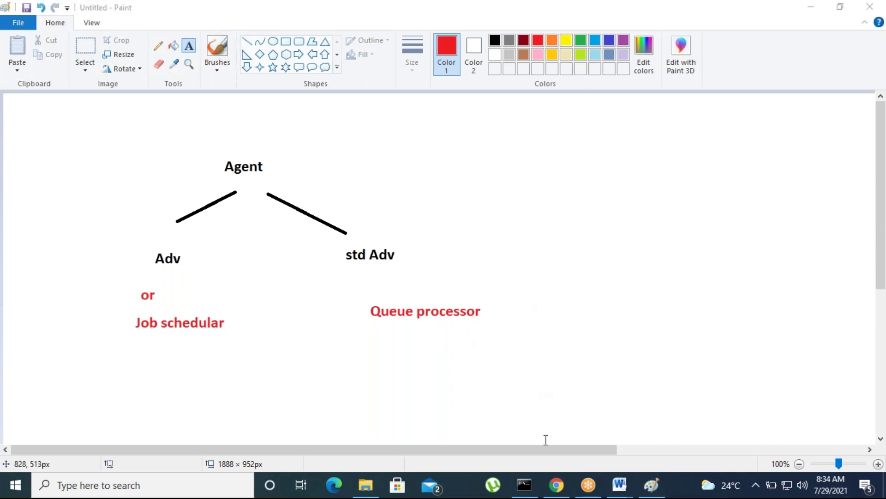
left_click(158, 258)
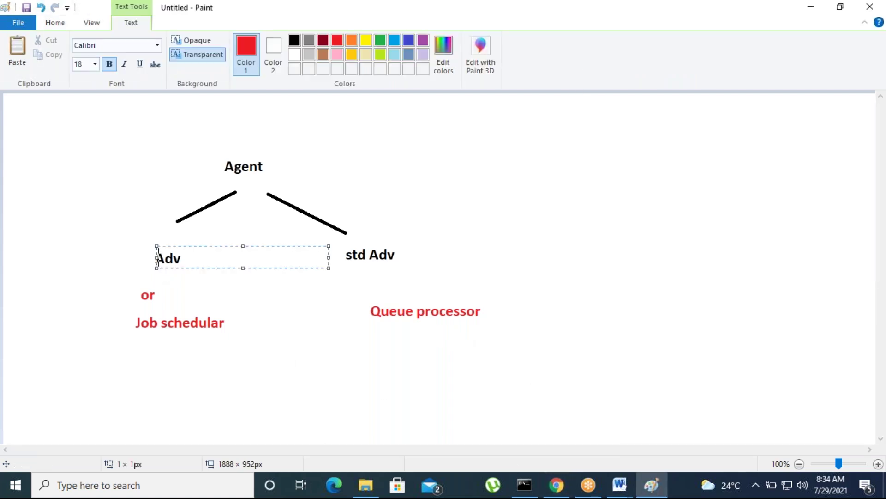
left_click(394, 249)
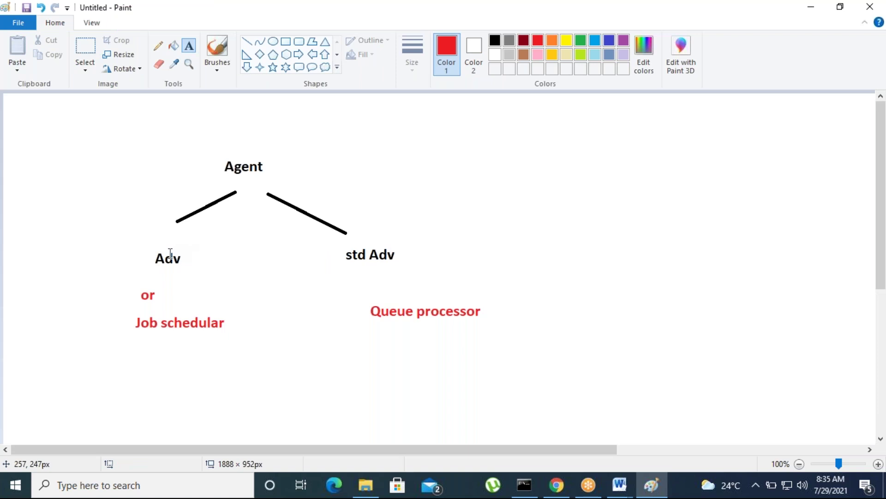
left_click(397, 255)
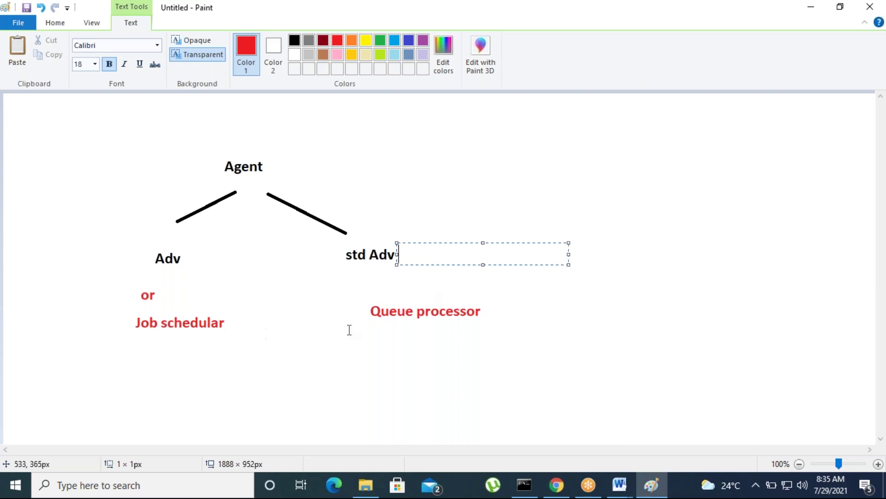
left_click(369, 277)
left_click(400, 252)
left_click(321, 270)
left_click(267, 168)
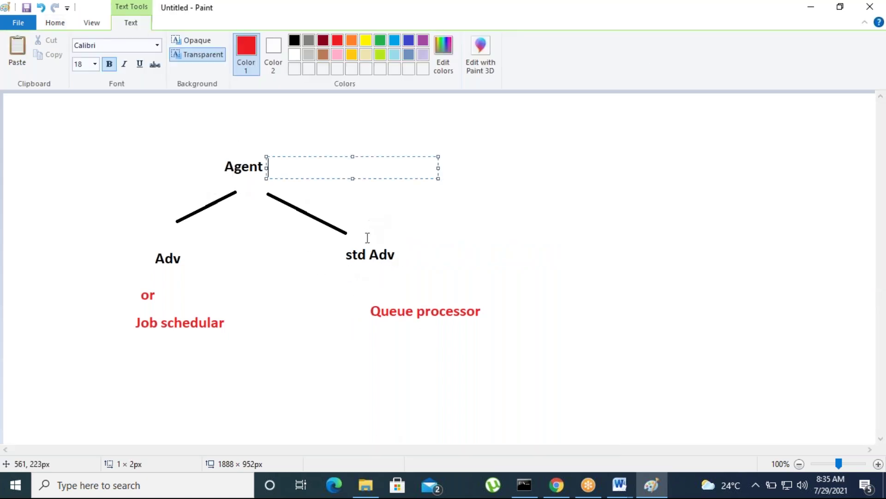
left_click(557, 485)
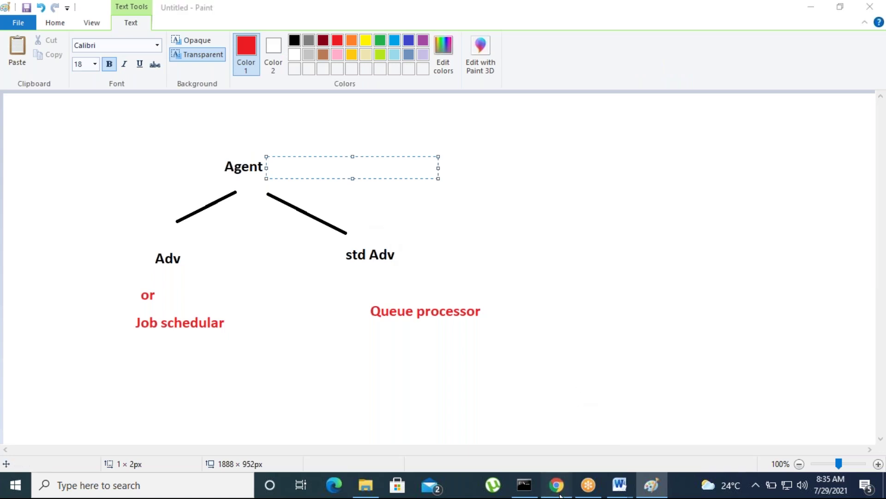
Step: Open Records > SysAdmin > Agents and select the Pega-ProCom agents rule
left_click(22, 279)
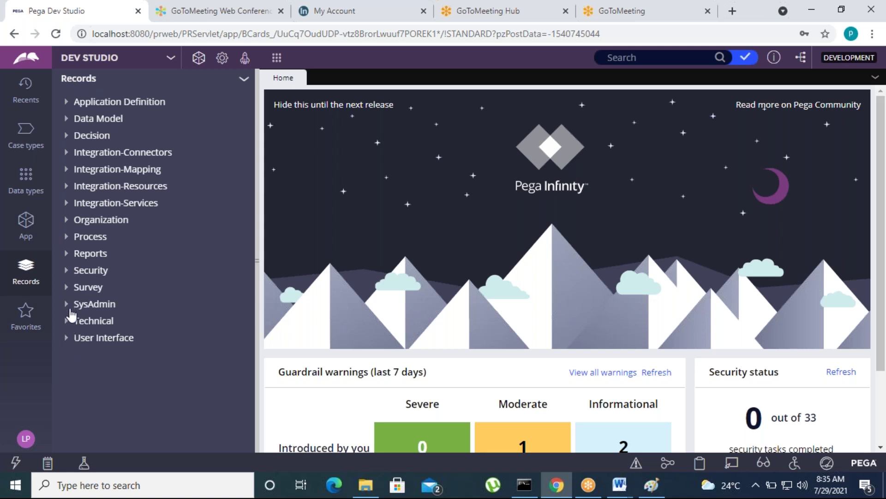
left_click(70, 308)
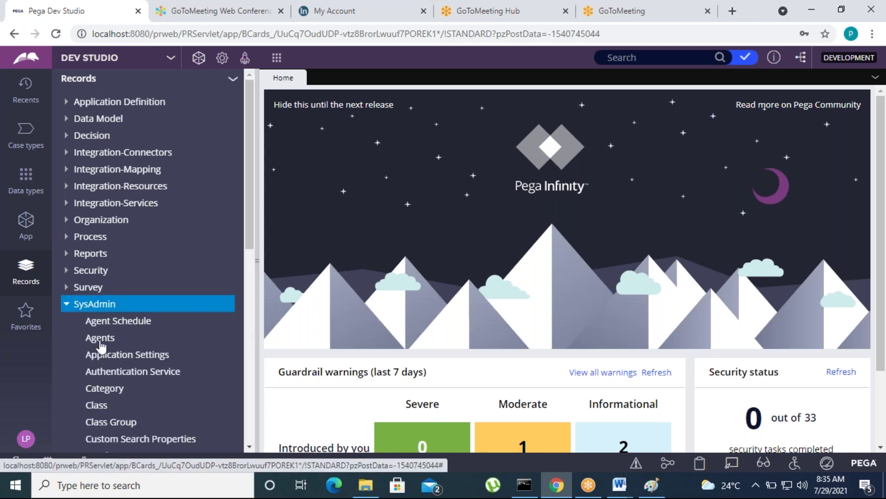
left_click(102, 339)
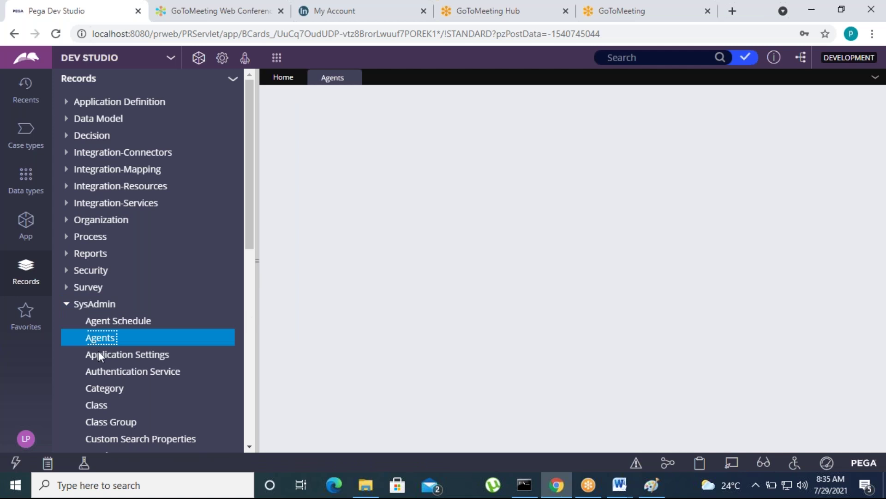
left_click(99, 342)
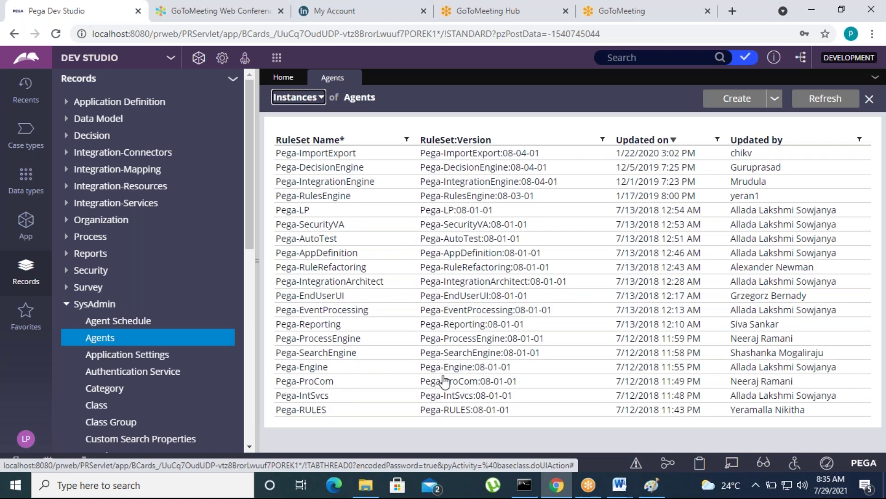
left_click(331, 392)
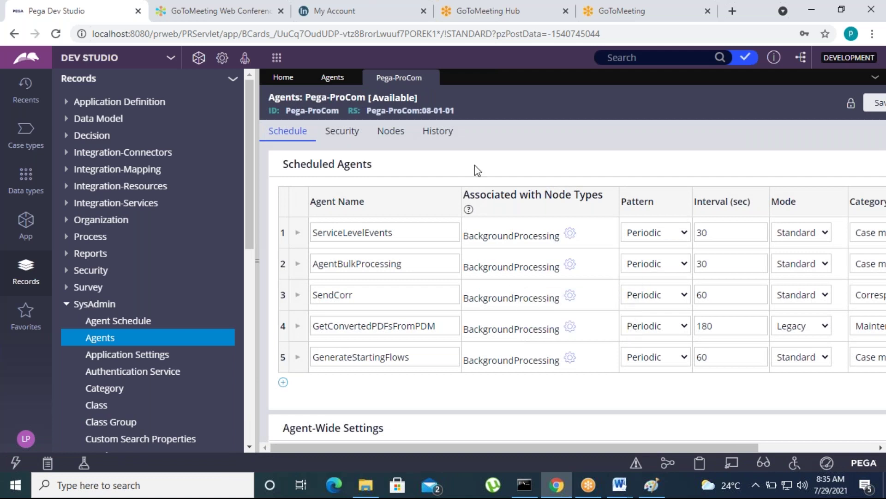
Step: Expand the ServiceLevelEvents agent to review its queue class and ProcessEvent activity
left_click(299, 235)
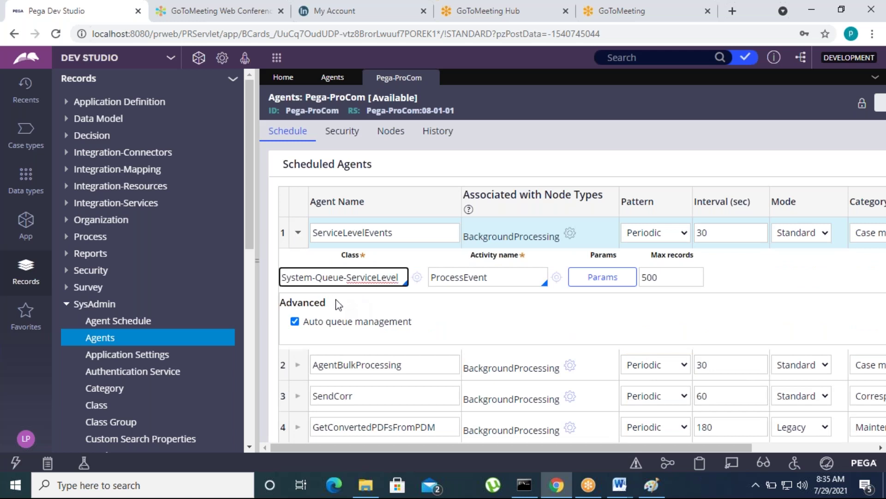
left_click(509, 282)
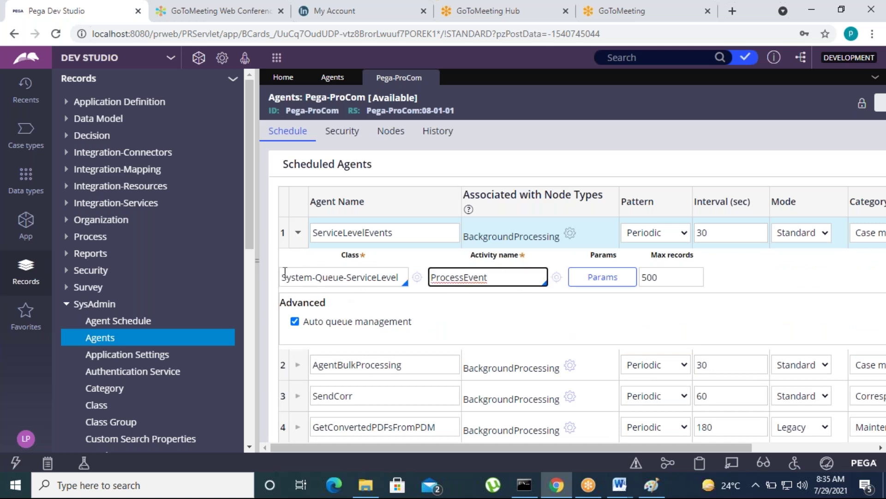
left_click(306, 278)
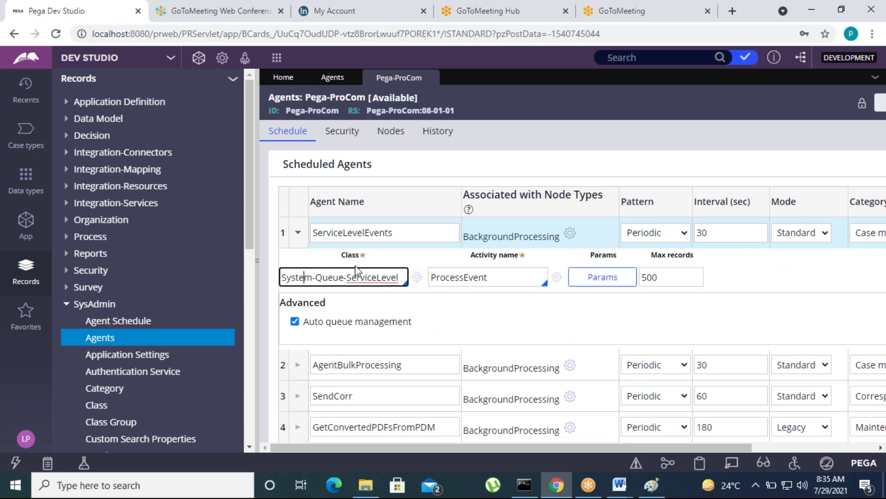
left_click(498, 276)
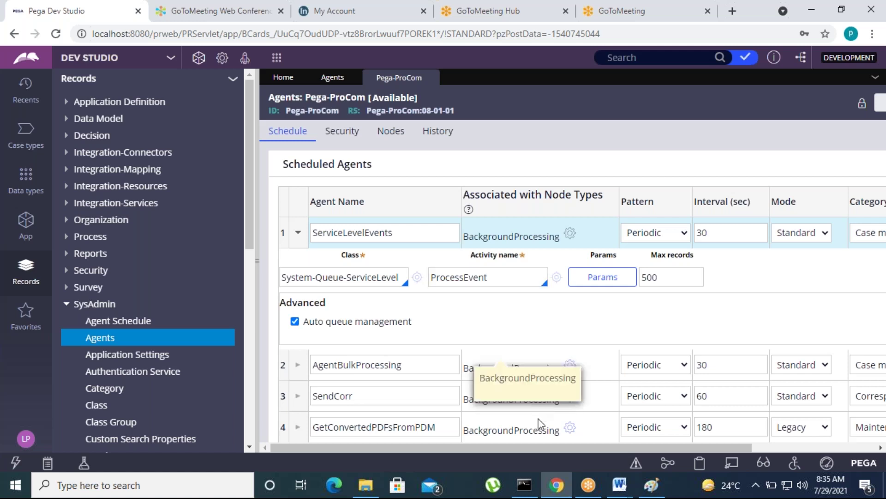
left_click_drag(541, 447, 617, 446)
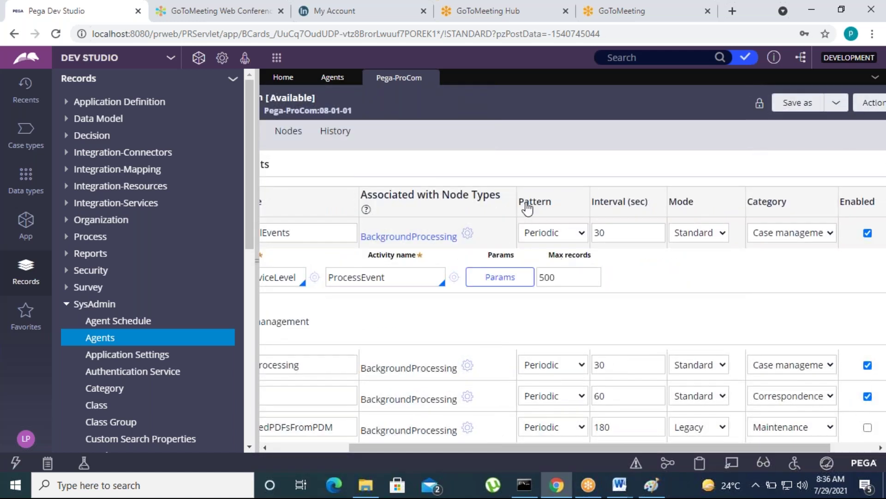
Step: Review the Periodic 30-second interval, then switch the pattern to Recurring
left_click(544, 234)
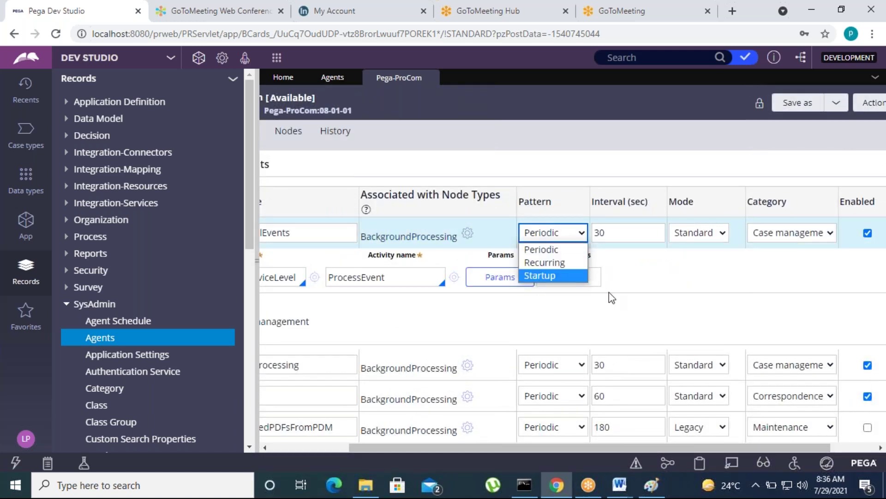
left_click(663, 318)
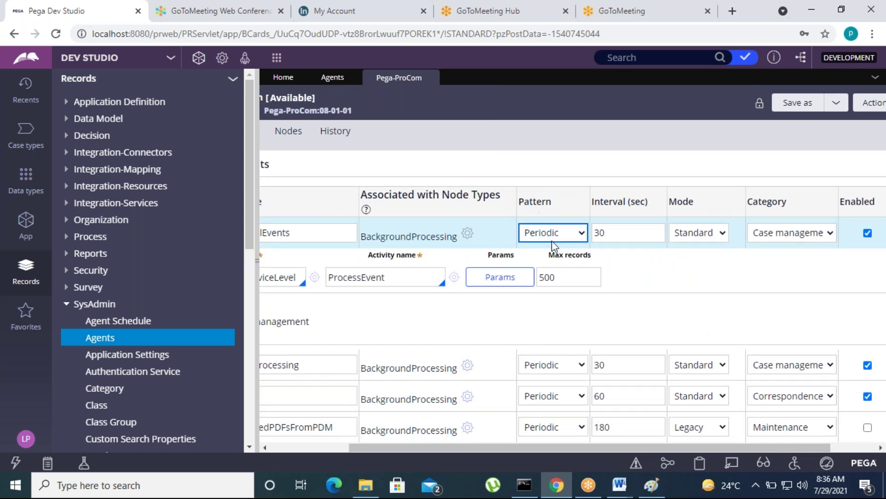
left_click(395, 240)
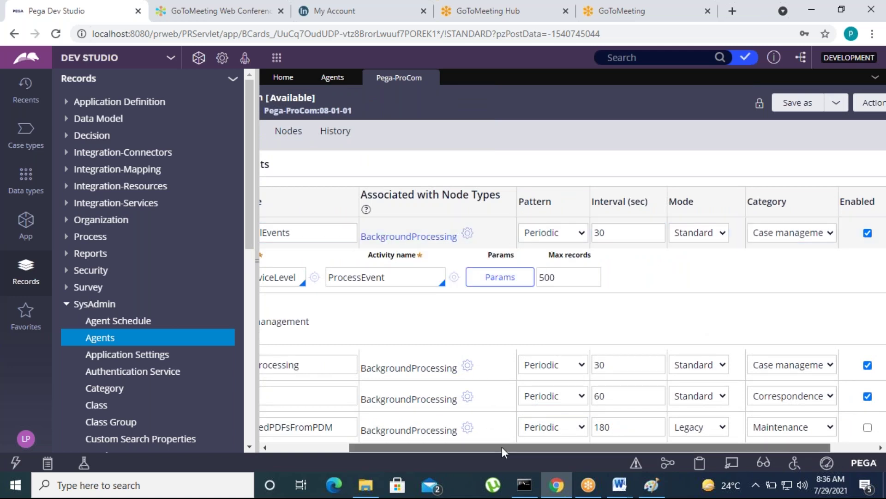
left_click(620, 229)
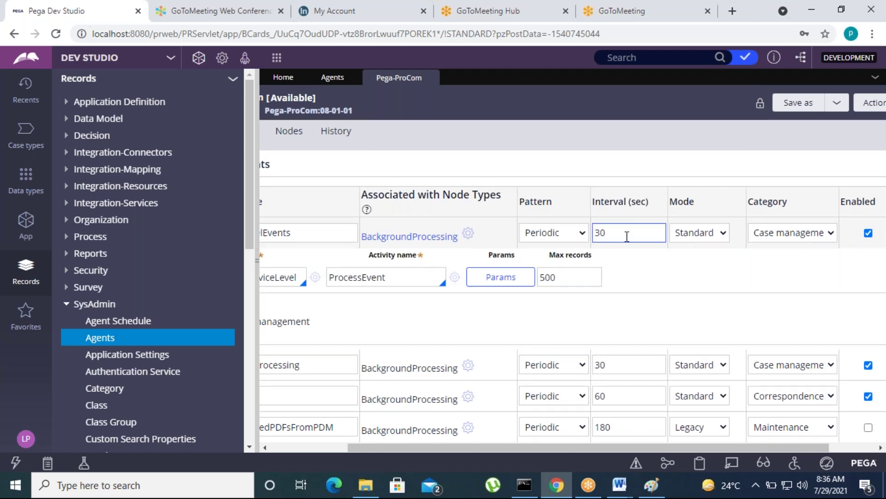
left_click(548, 234)
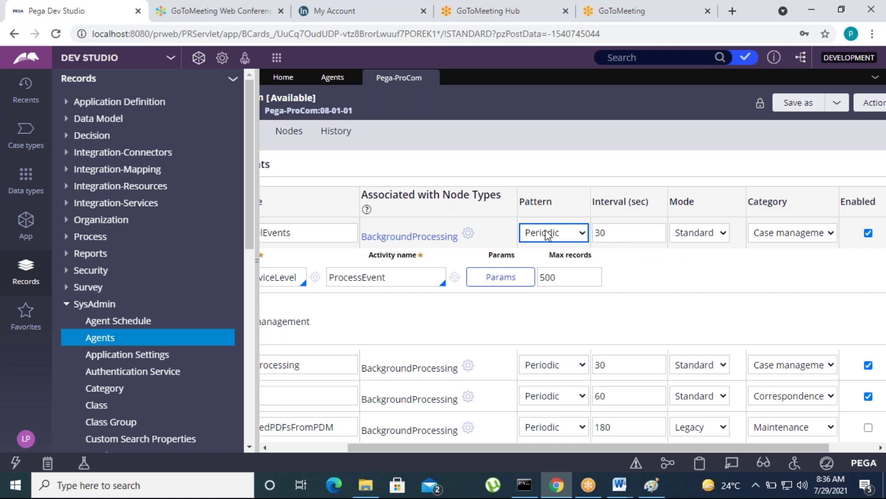
left_click(549, 235)
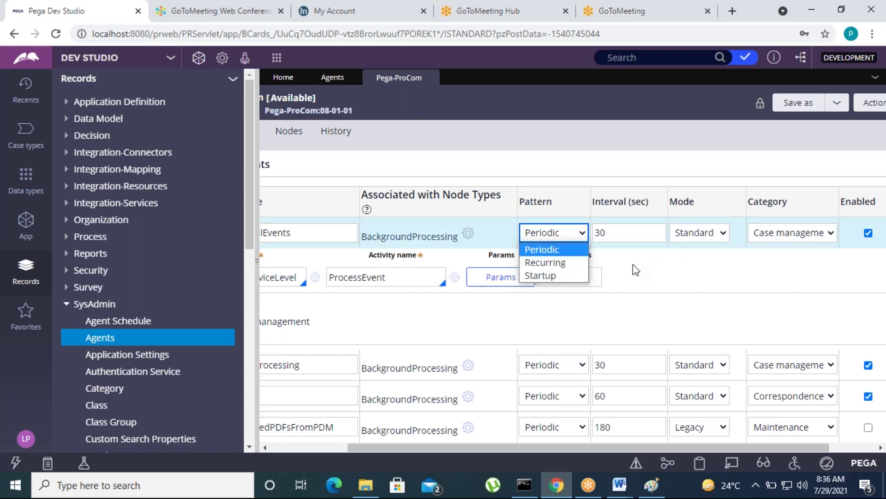
left_click(547, 263)
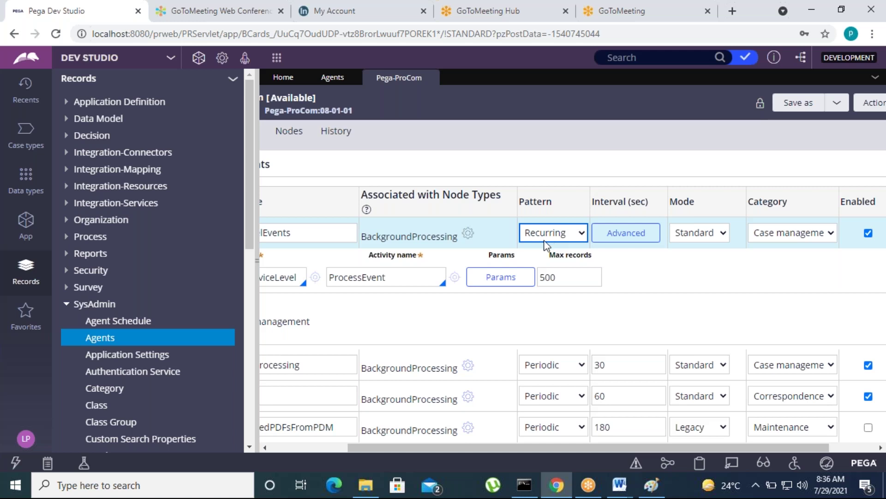
left_click(635, 235)
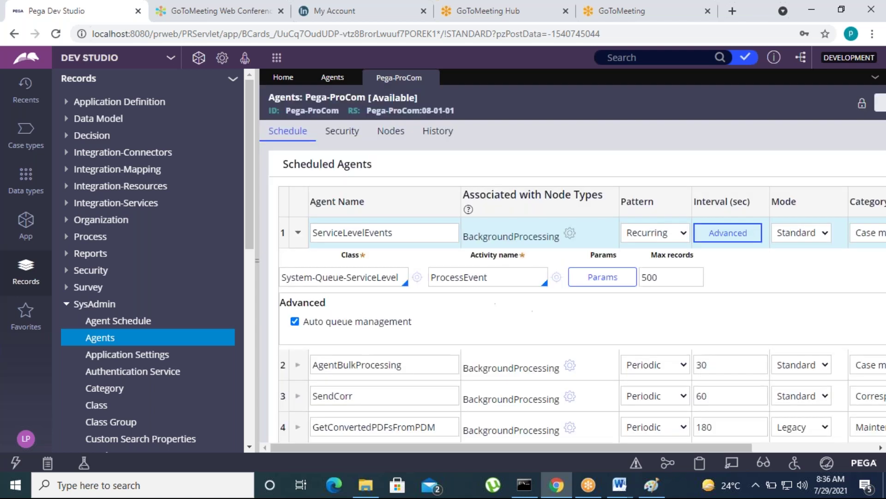
left_click(772, 189)
left_click_drag(594, 450, 671, 341)
left_click(671, 340)
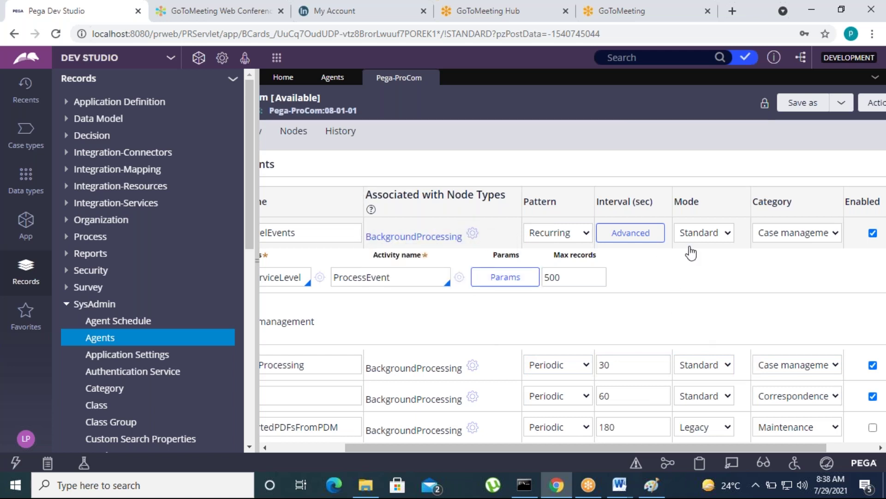
left_click(709, 236)
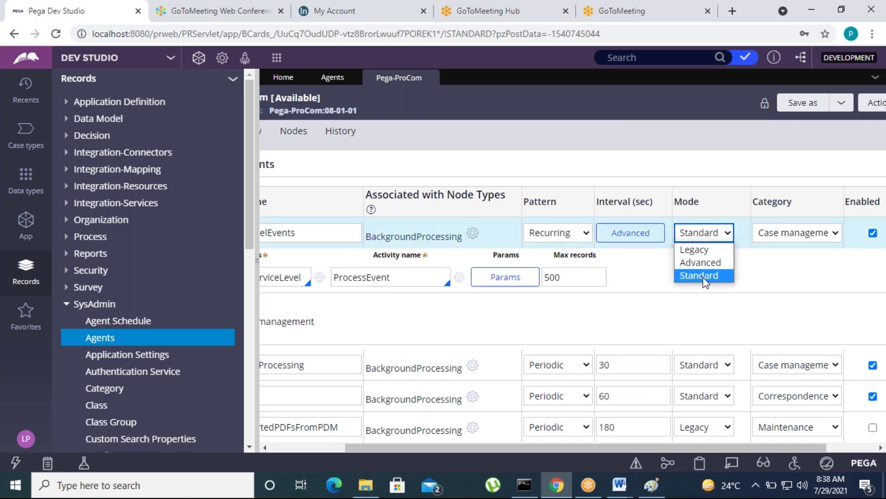
left_click(687, 304)
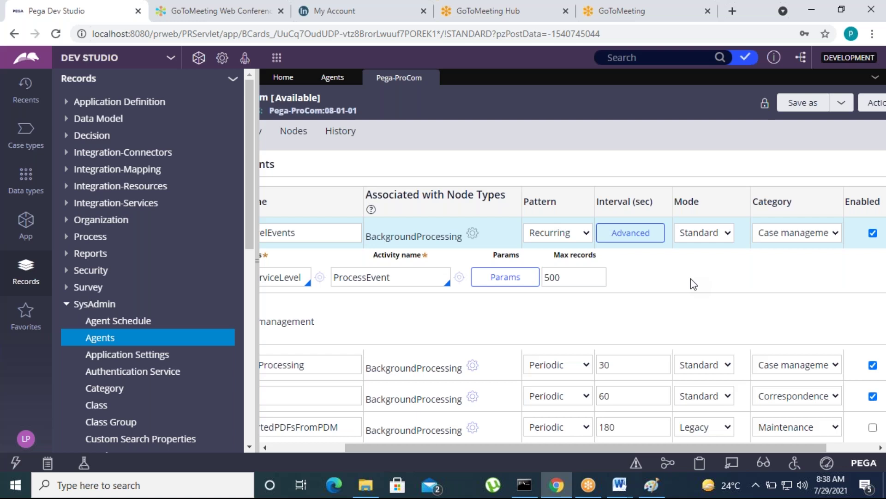
left_click(702, 236)
left_click(642, 272)
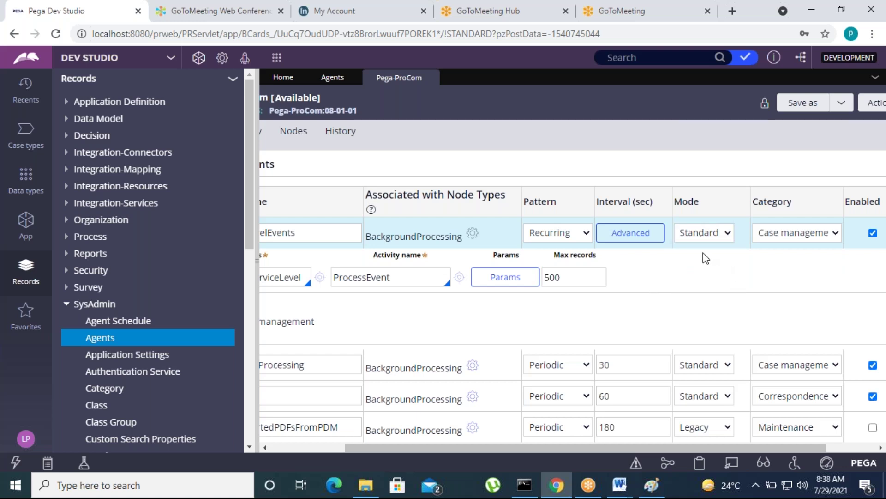
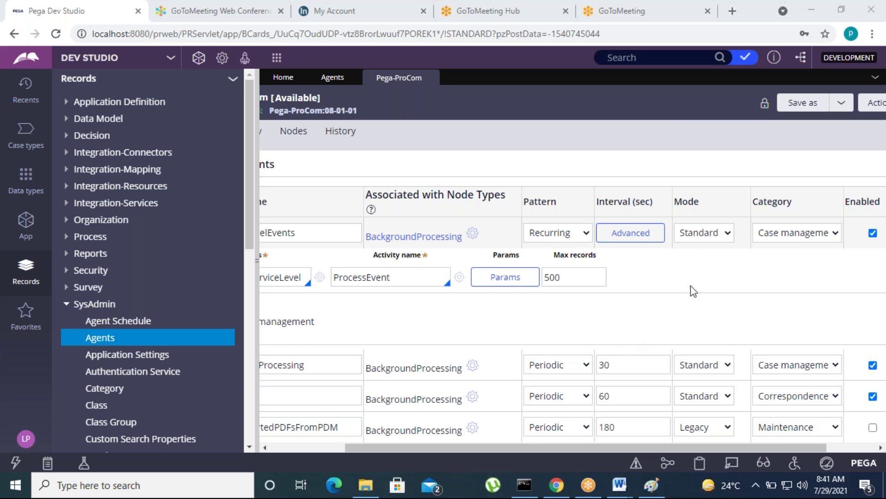
Step: Scroll the agents grid right and switch ServiceLevelEvents' pattern from Recurring to Startup
left_click_drag(565, 450, 612, 444)
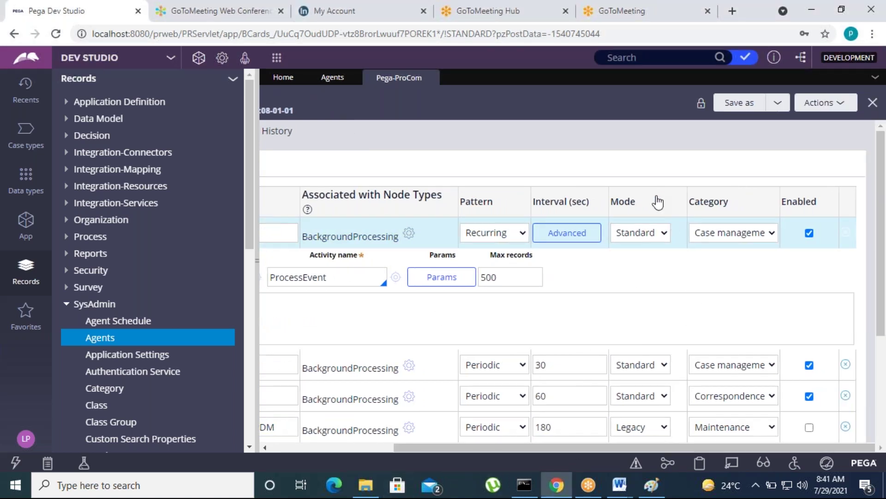
left_click(645, 238)
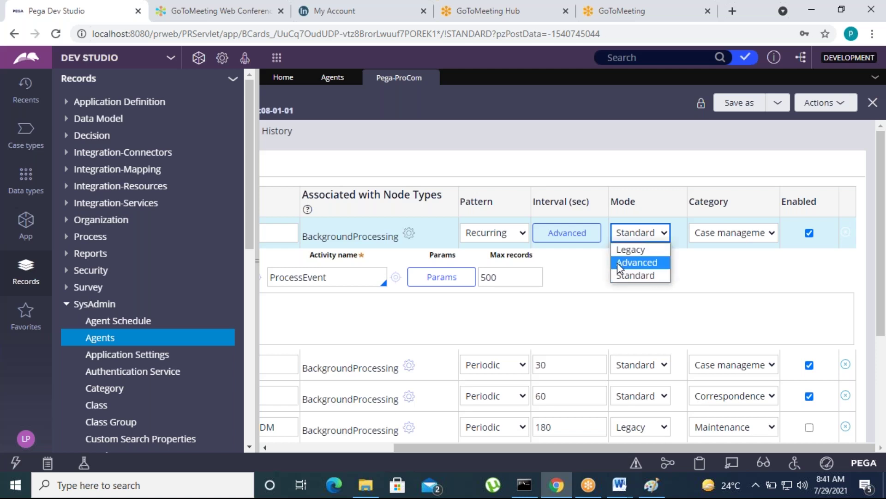
left_click(500, 234)
key("Down")
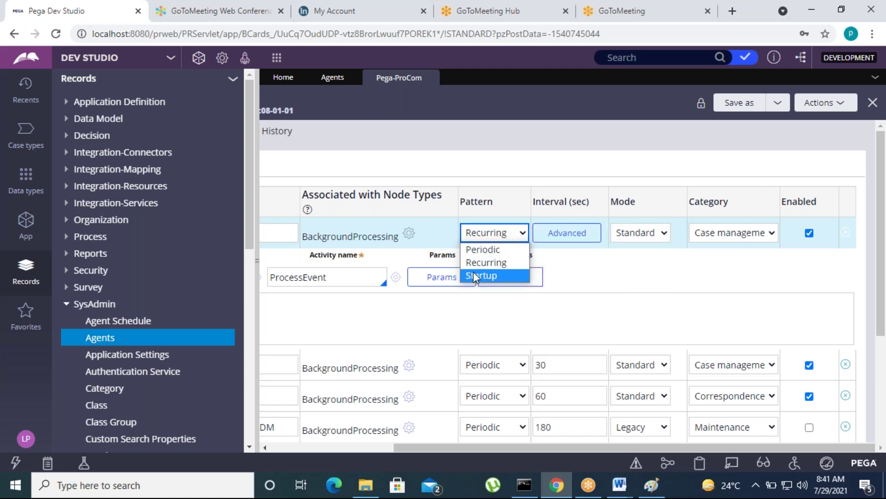
key("Return")
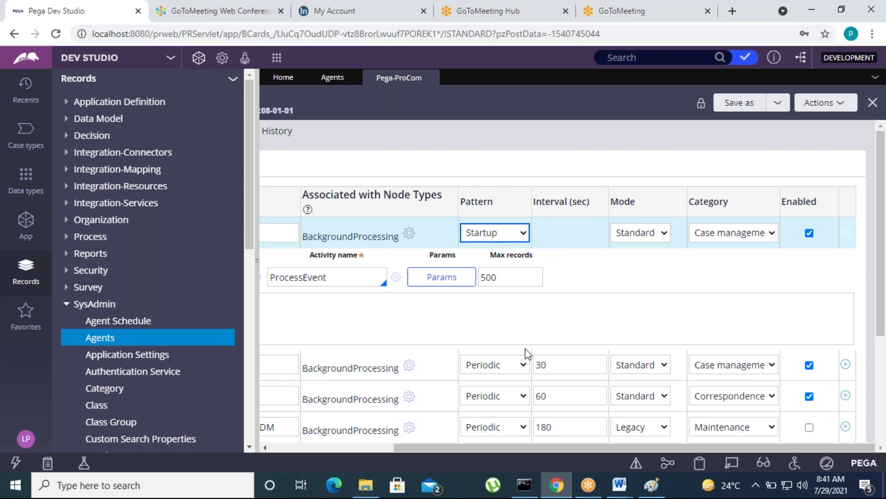
Step: Check the Pega server console, then set the first agent's pattern to Periodic
left_click(524, 483)
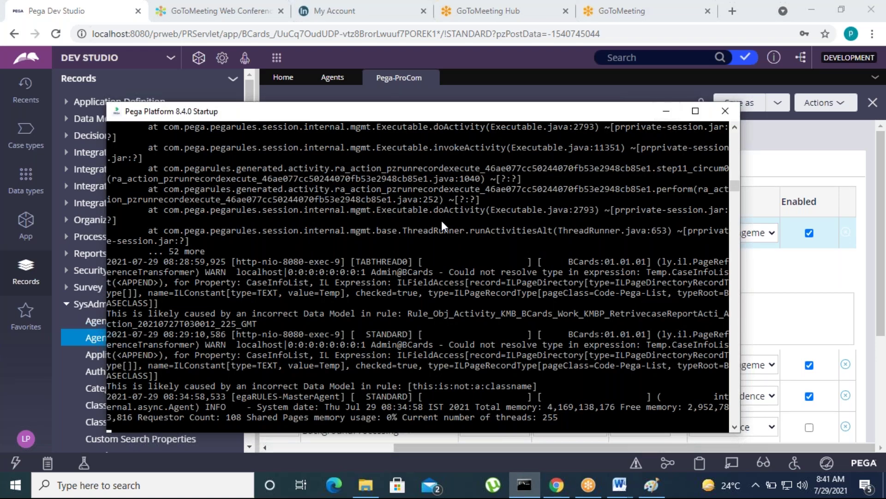
left_click(664, 113)
left_click(493, 233)
left_click(488, 250)
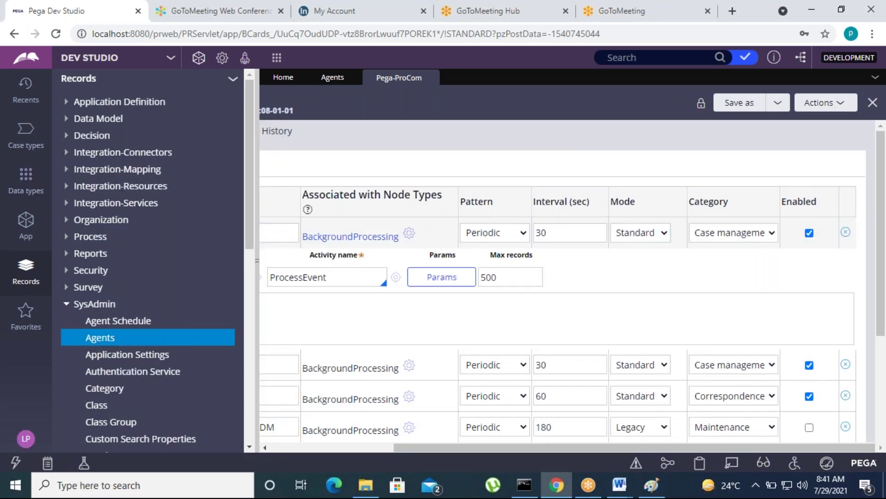
Step: Keep Standard mode and Case management category, then scroll back left and collapse the row
left_click(653, 232)
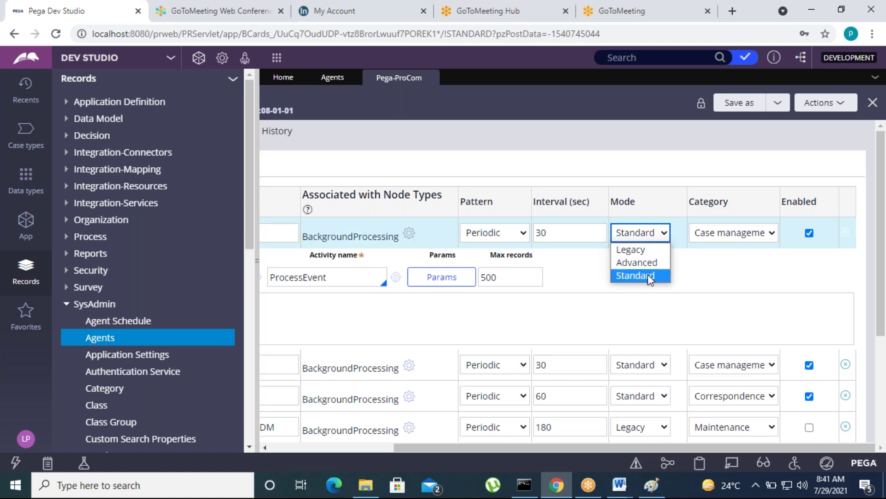
left_click(583, 298)
left_click(752, 233)
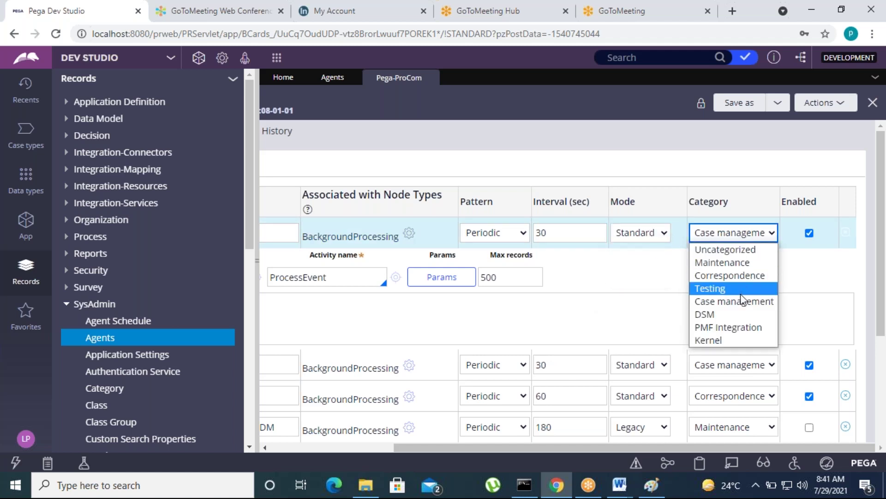
left_click(616, 283)
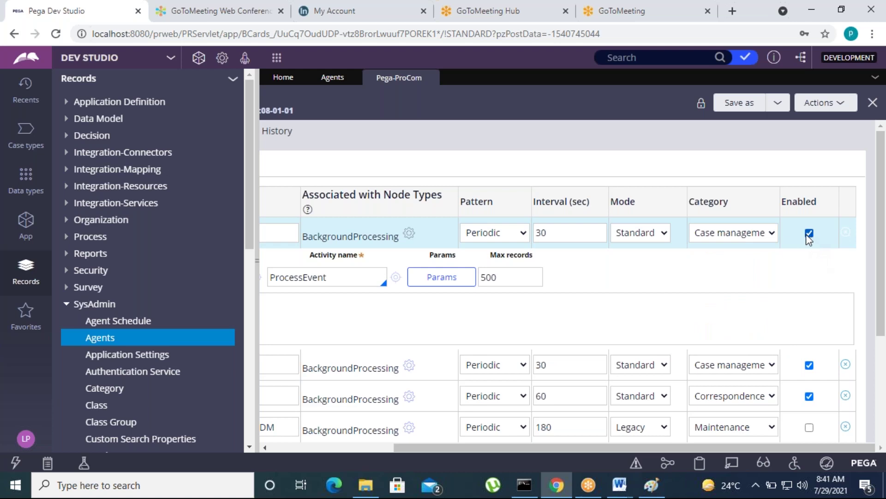
left_click_drag(497, 447, 373, 447)
left_click(298, 234)
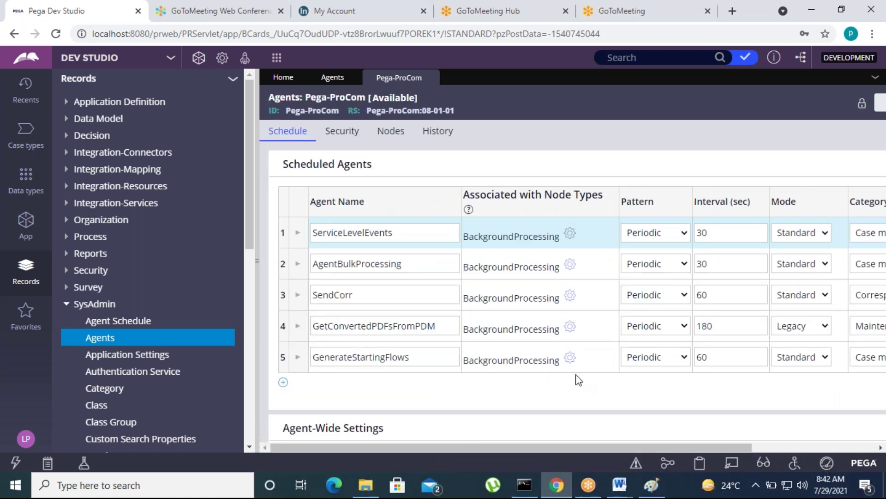
Step: Close the Pega-ProCom agents record, discarding its unsaved changes
left_click(368, 264)
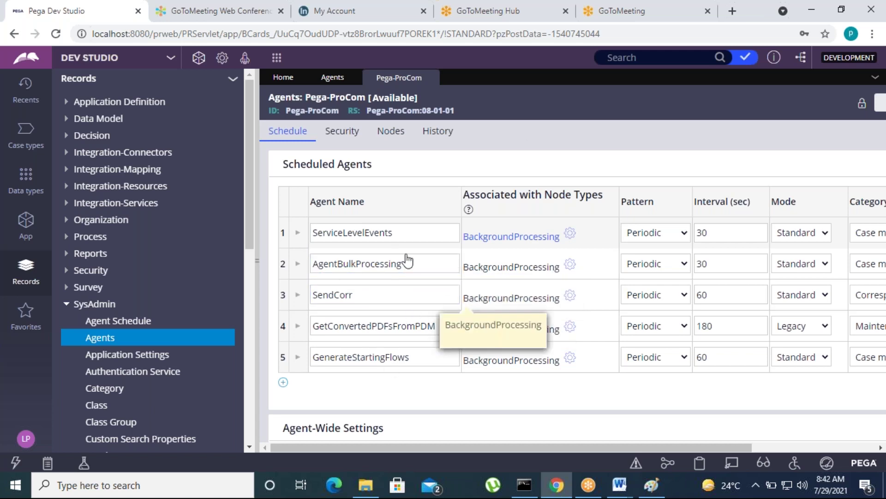
left_click(431, 78)
left_click(730, 301)
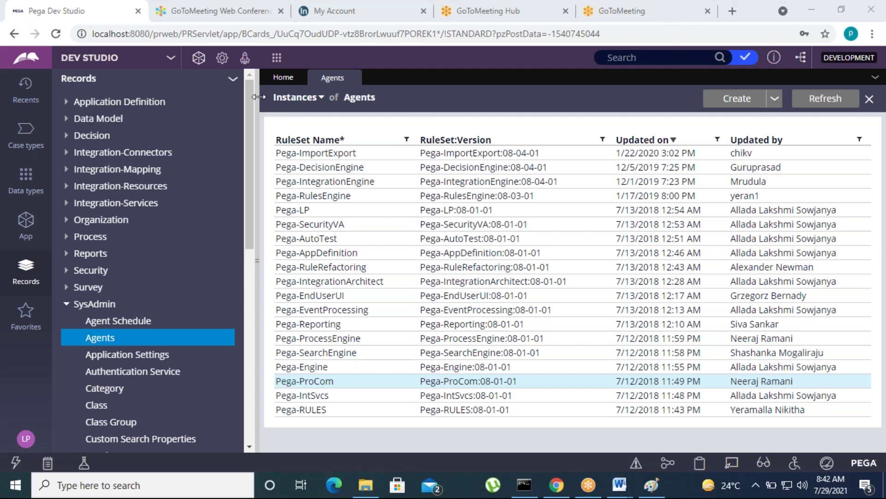
Step: Collapse SysAdmin in the Records explorer and start a new record from the Agents list
left_click(67, 304)
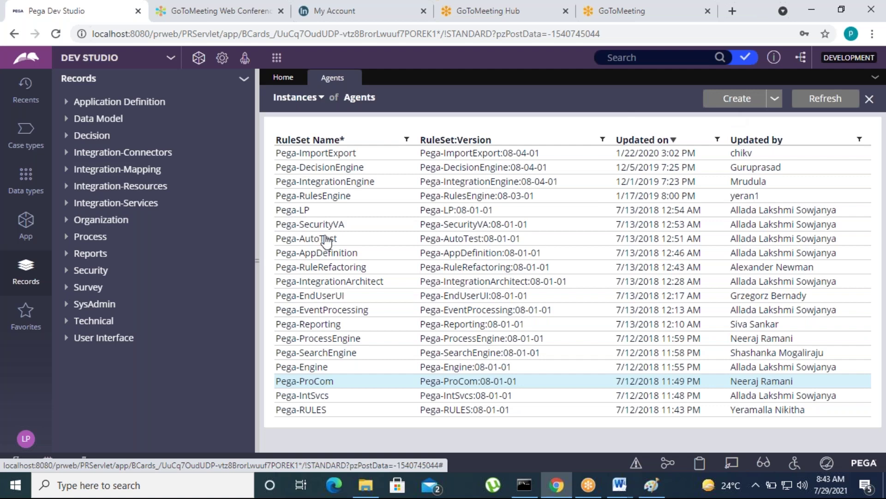
left_click(735, 101)
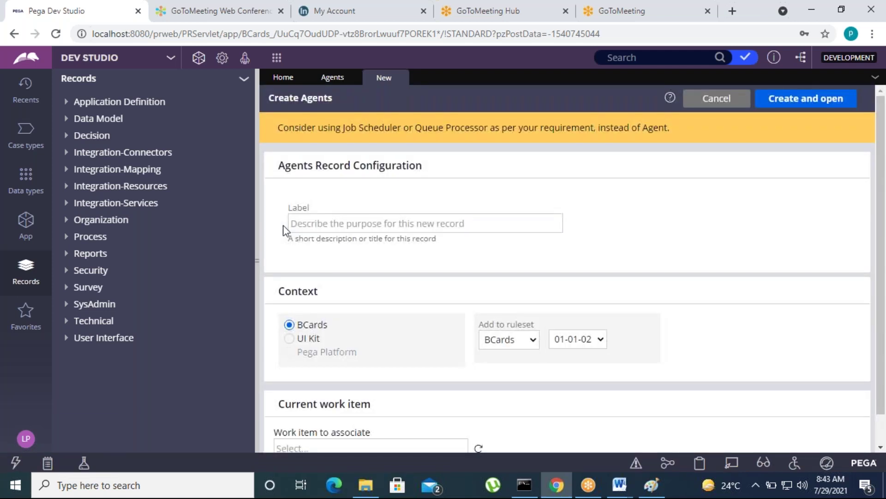
Step: Enter BCards as the new Agents record's label
left_click(309, 229)
type("BC")
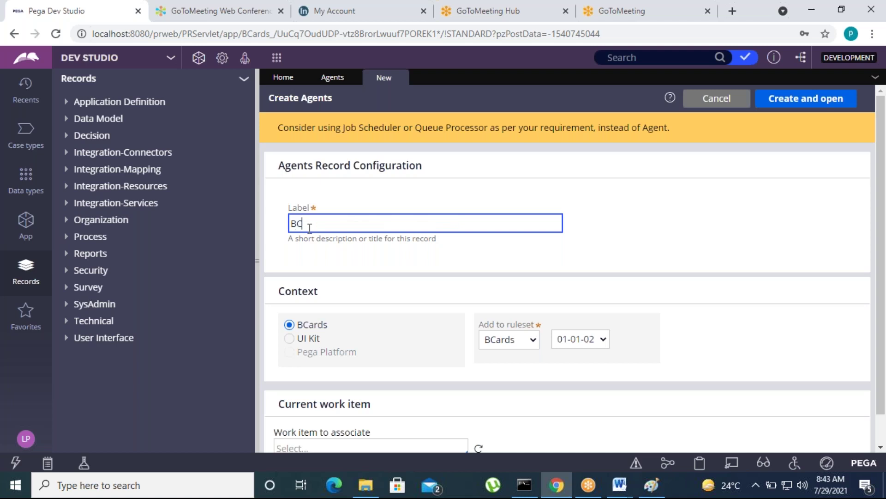
type("ards")
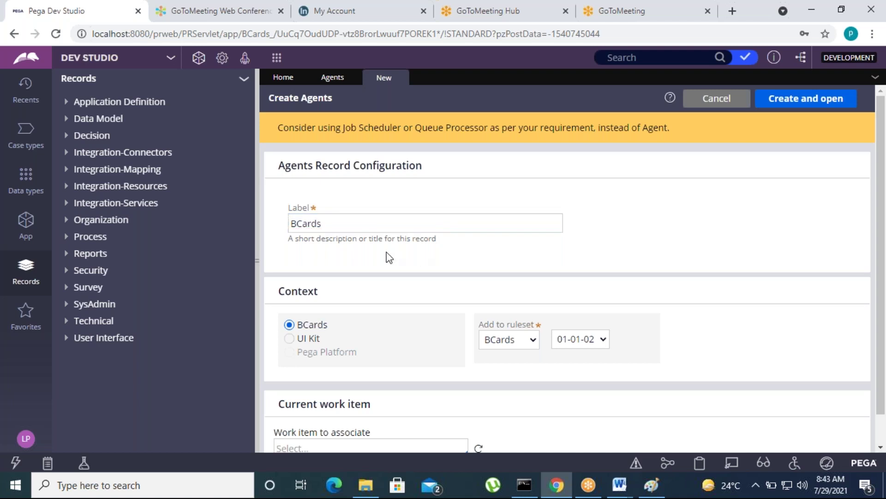
left_click(448, 328)
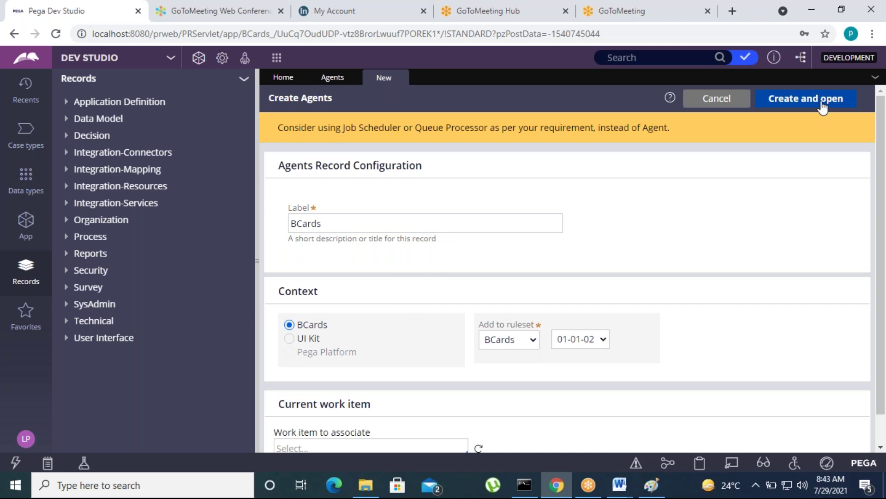
Step: Highlight the banner's Job Scheduler and Queue Processor advice passages
left_click_drag(278, 128, 507, 145)
left_click(577, 243)
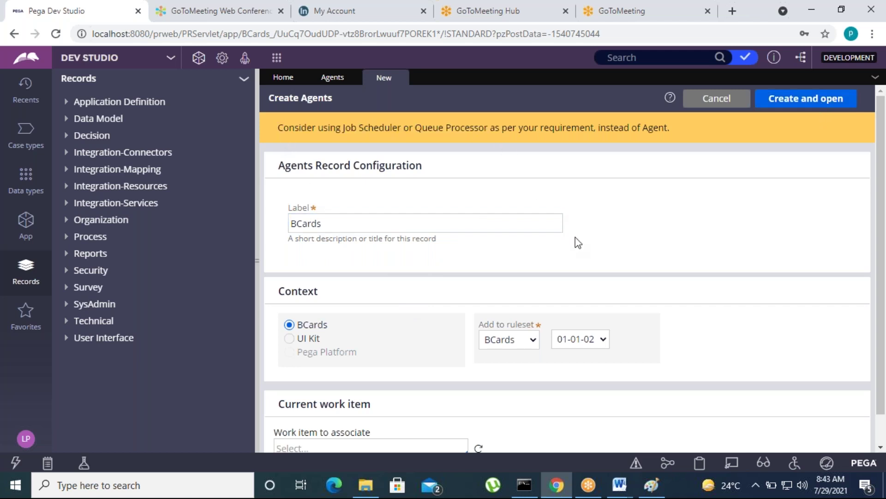
left_click_drag(396, 128, 355, 128)
left_click(477, 173)
left_click_drag(492, 128, 423, 129)
left_click(572, 129)
left_click_drag(673, 128, 583, 128)
left_click(653, 176)
left_click_drag(393, 128, 343, 128)
left_click(529, 193)
left_click_drag(477, 124, 346, 129)
left_click(469, 193)
Step: Review the banner again, then create and open the BCards record in ruleset BCards:01-01-02
left_click_drag(490, 127, 411, 121)
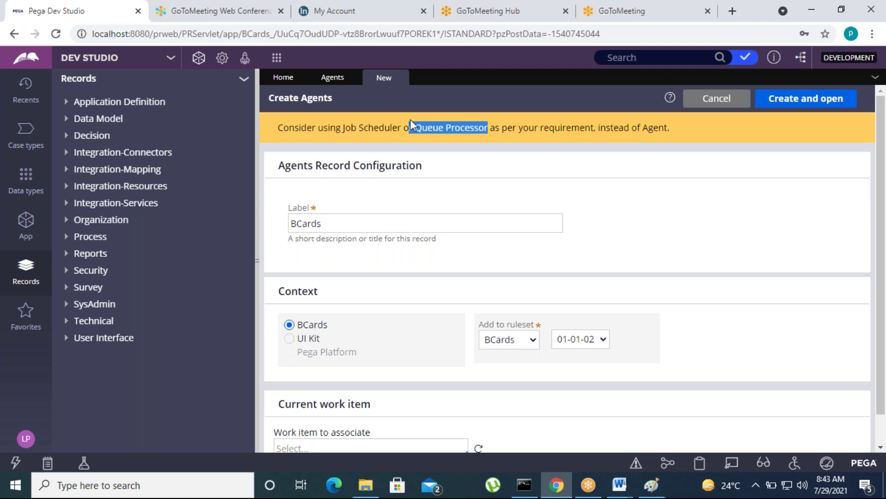
left_click(386, 206)
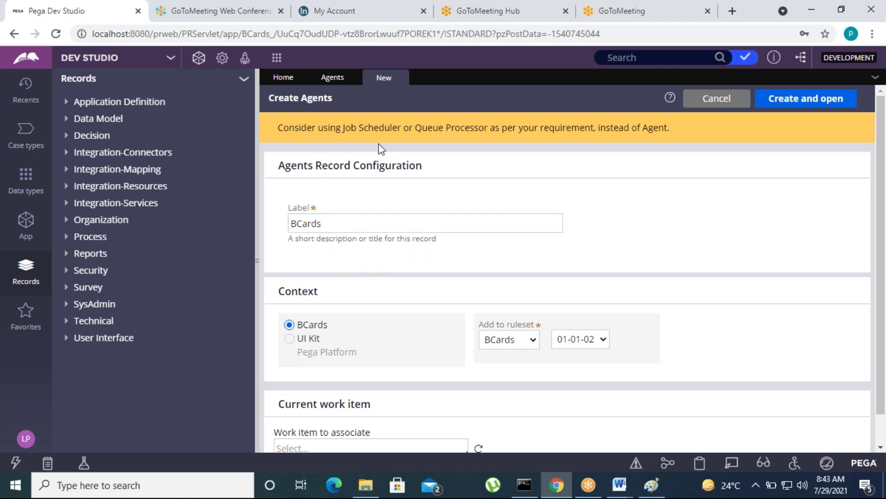
left_click_drag(354, 128, 335, 128)
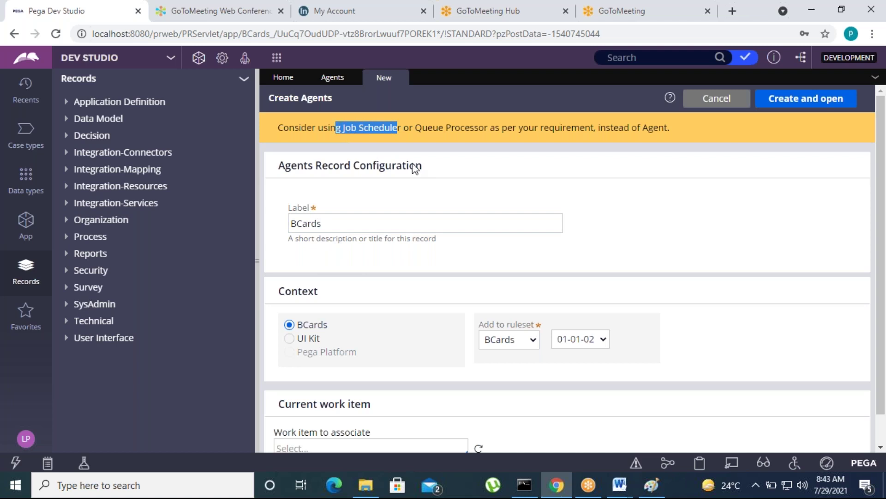
left_click(469, 178)
left_click_drag(484, 128, 413, 121)
left_click(497, 220)
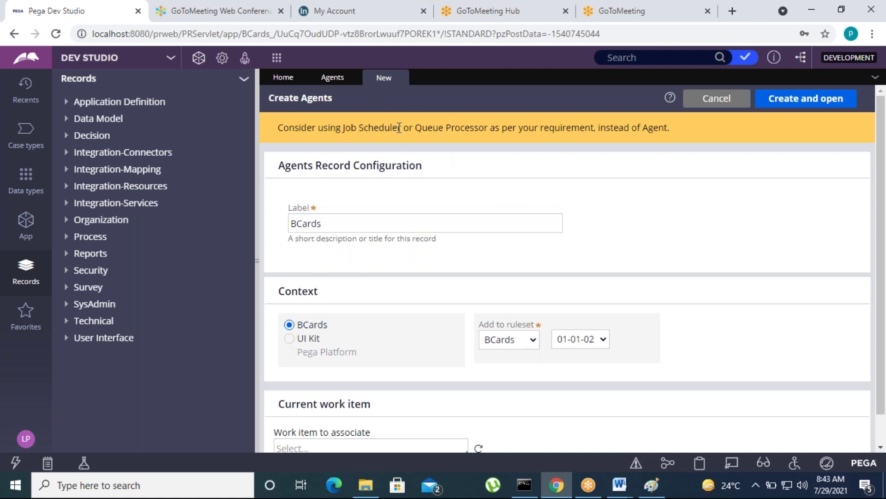
left_click_drag(397, 128, 338, 130)
left_click_drag(485, 129, 414, 128)
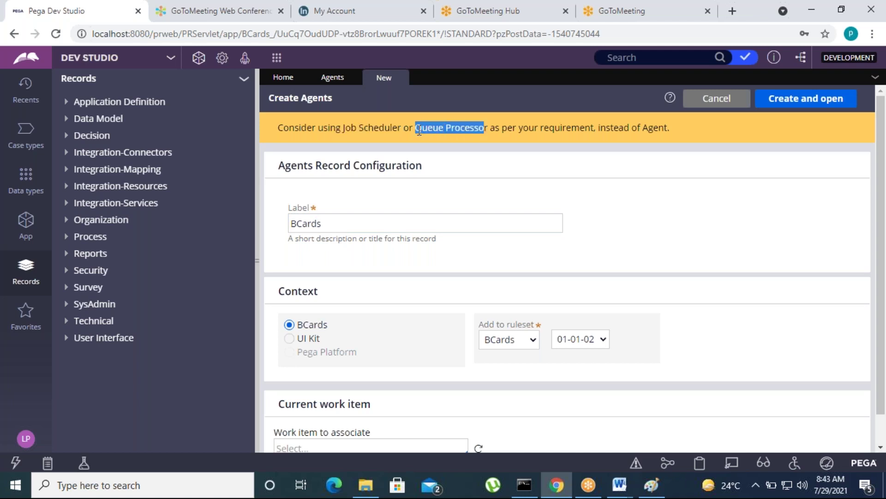
left_click(488, 204)
left_click(816, 107)
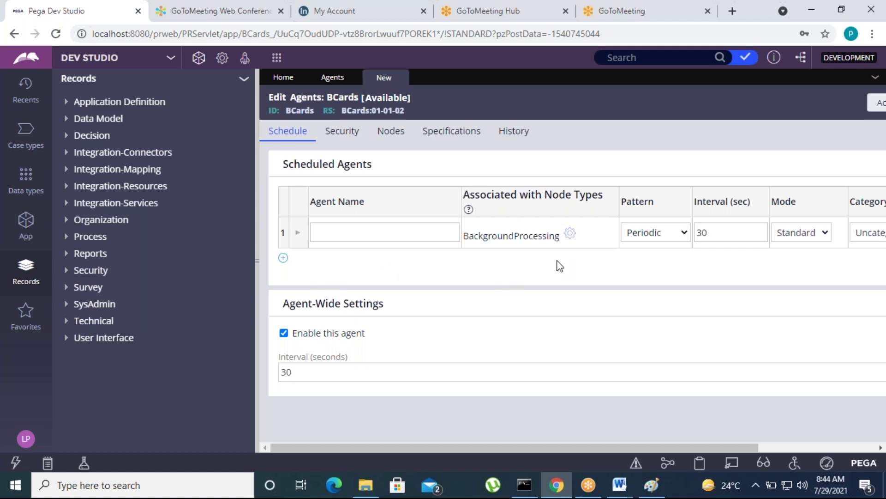
Step: Name the first scheduled agent LogAgent and expand its class and activity settings
left_click(349, 240)
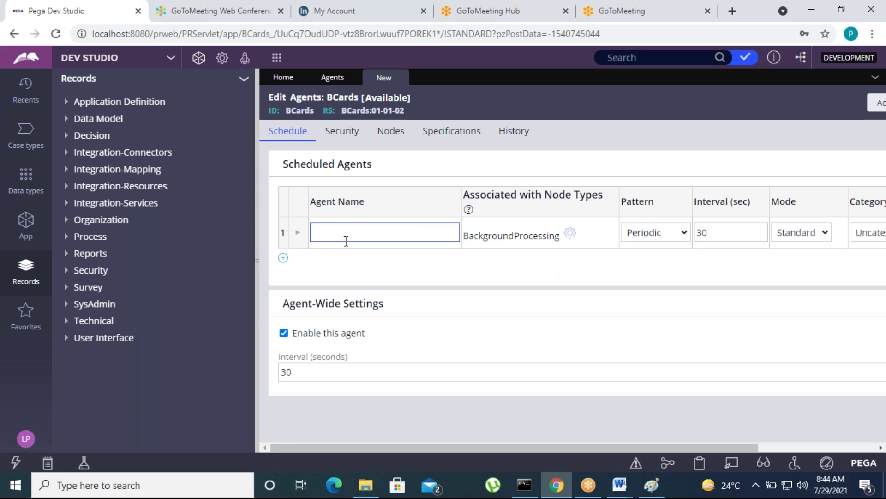
left_click(347, 240)
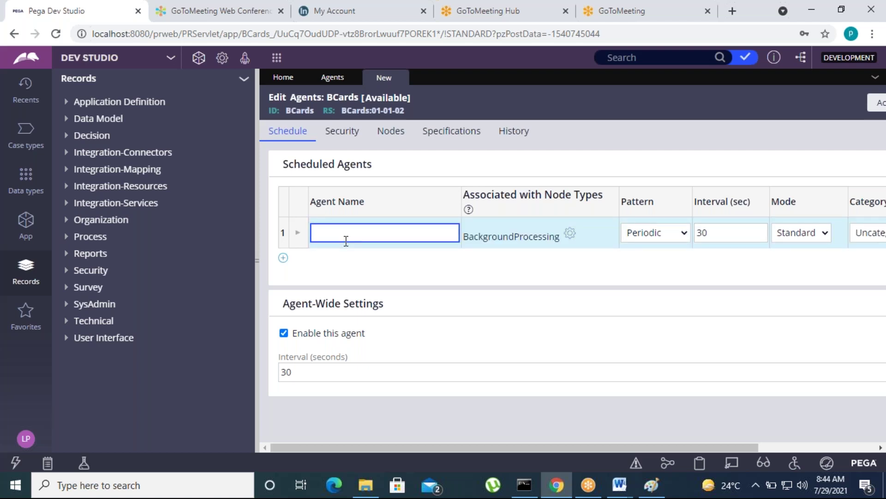
type("LogAge")
left_click(298, 233)
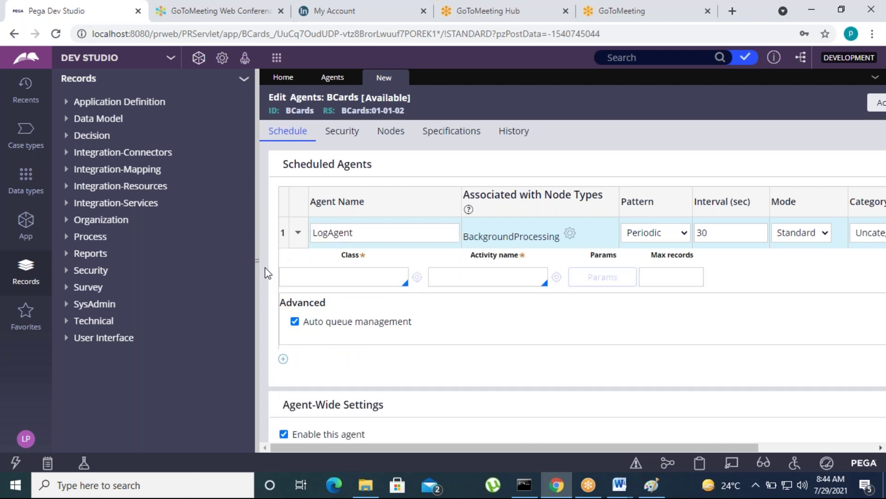
Step: Set the LogAgent class to KMB-BCards-Work-KMBP
left_click(330, 277)
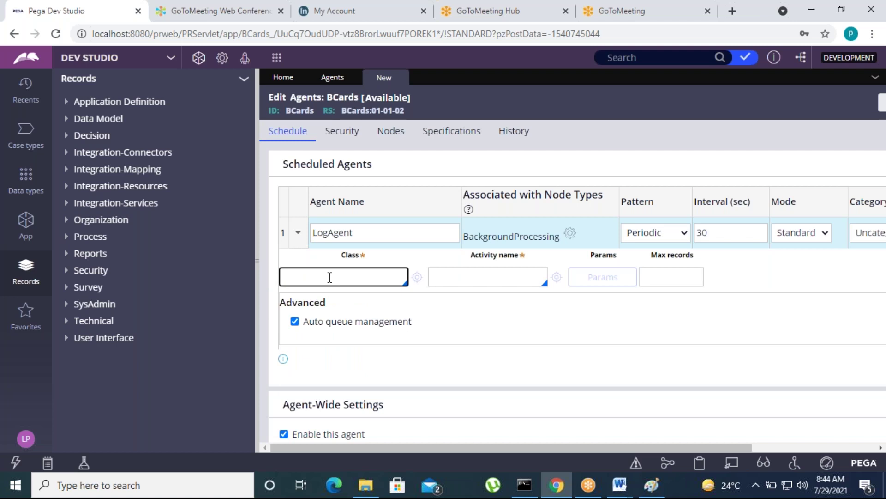
left_click(25, 223)
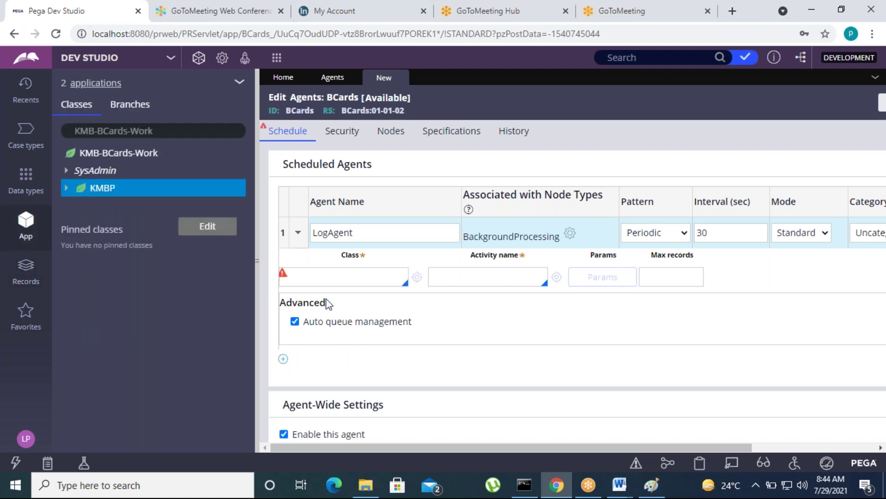
left_click(326, 277)
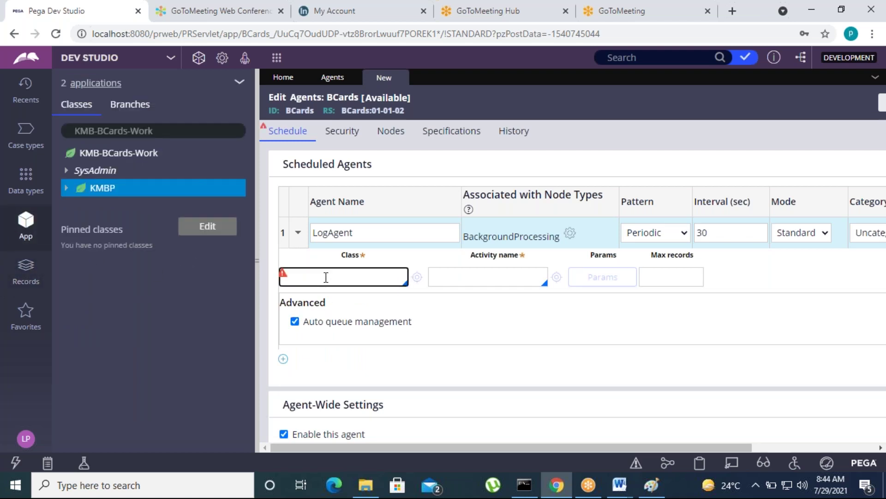
type("KMB")
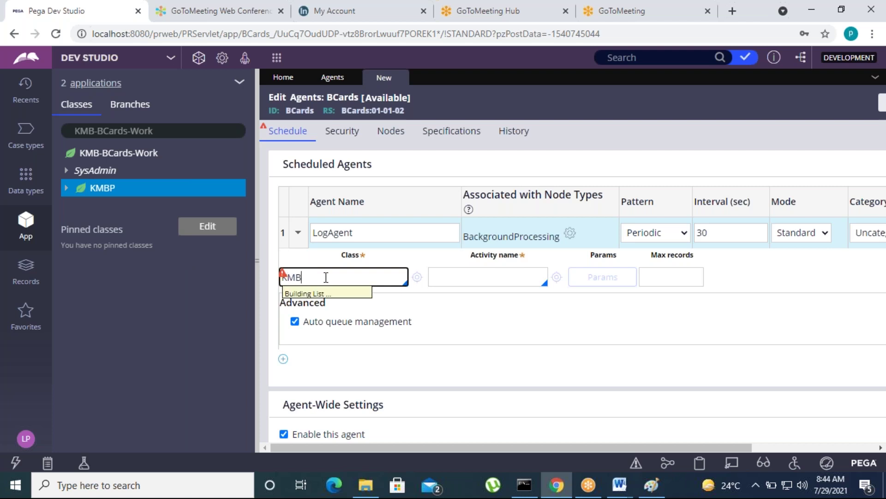
key("Down")
key("Down")
key("Down")
key("Down")
key("Down")
key("Down")
key("Down")
key("Down")
key("Down")
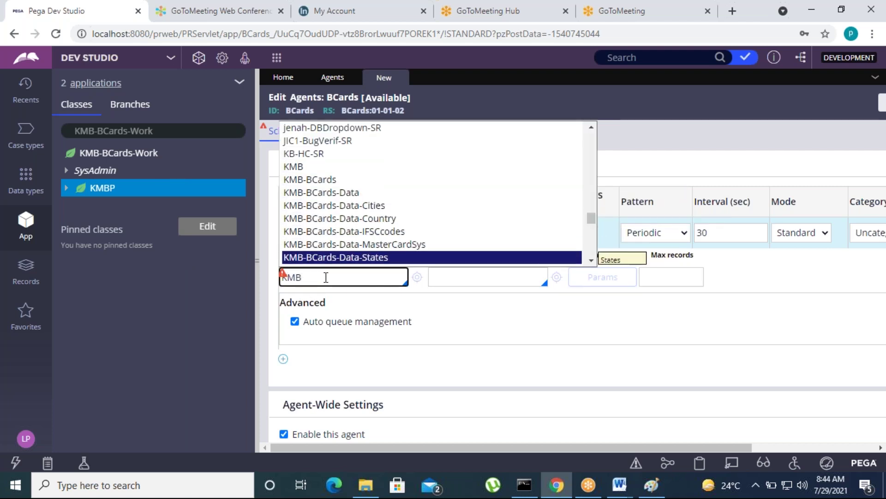
key("Down")
key("Down")
key("Return")
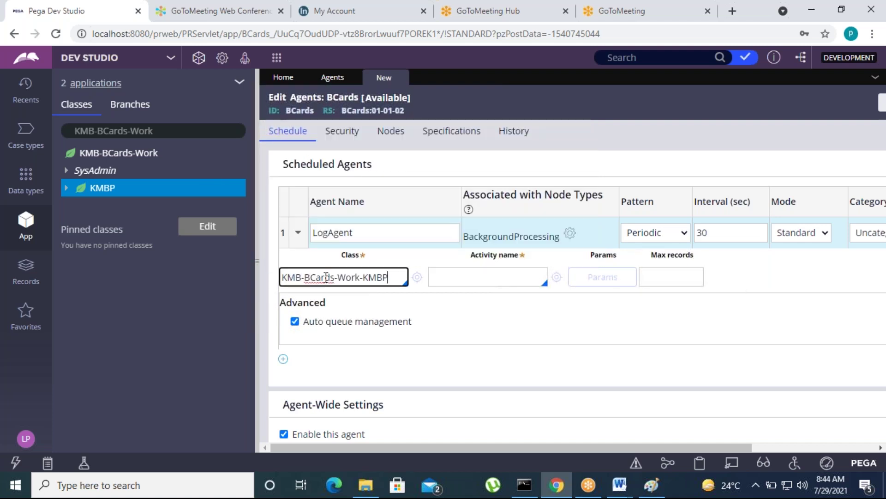
Step: Enter AgentActi as the activity name
left_click(440, 278)
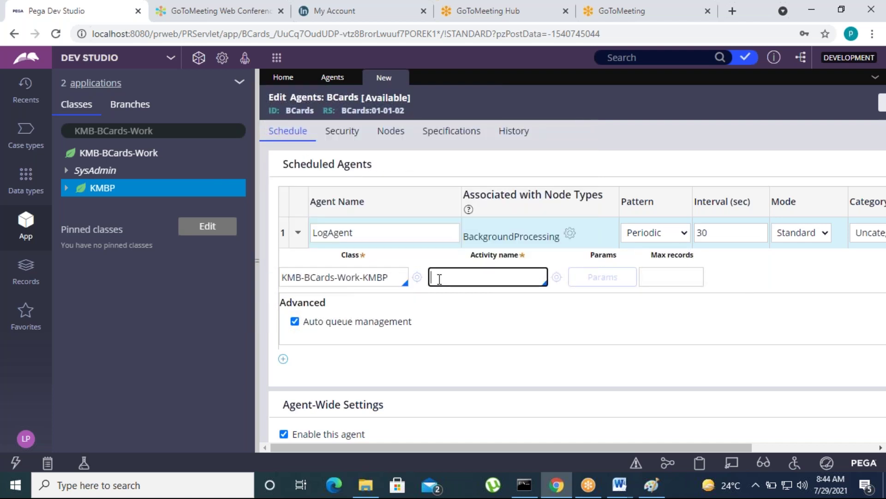
type("AgentActi")
key("Tab")
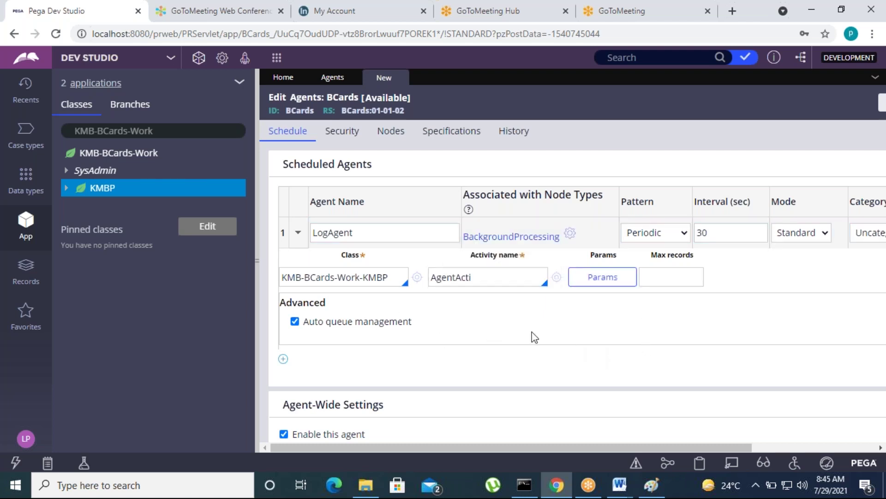
Step: Create and open the AgentActi activity for KMB-BCards-Work-KMBP in the BCards ruleset
left_click(558, 278)
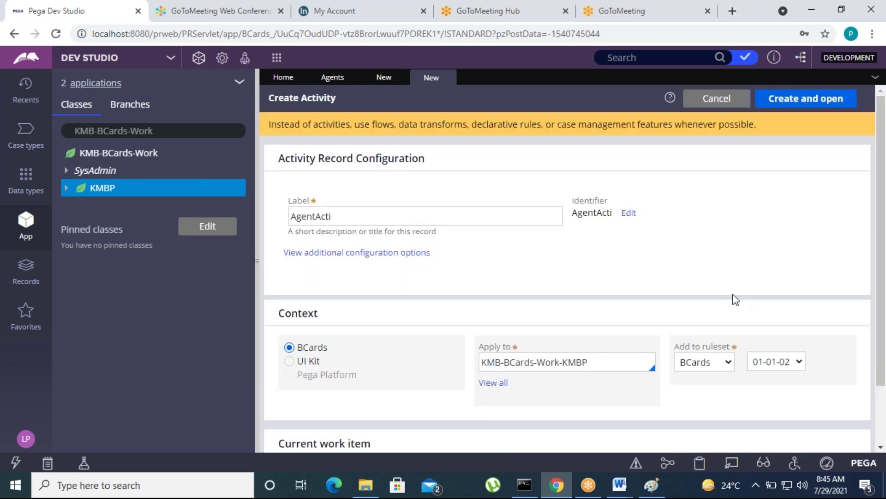
left_click(808, 104)
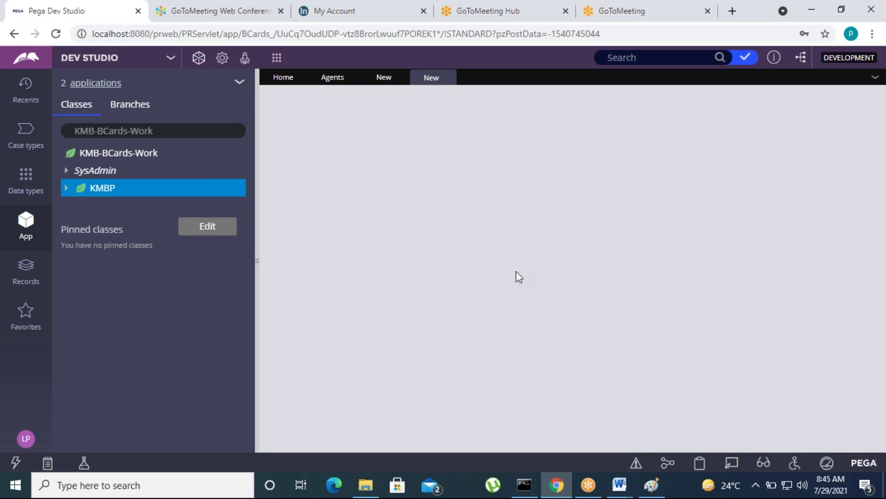
Step: Set step 1's method to Log-Message and expand it to edit the Message parameter
left_click(467, 183)
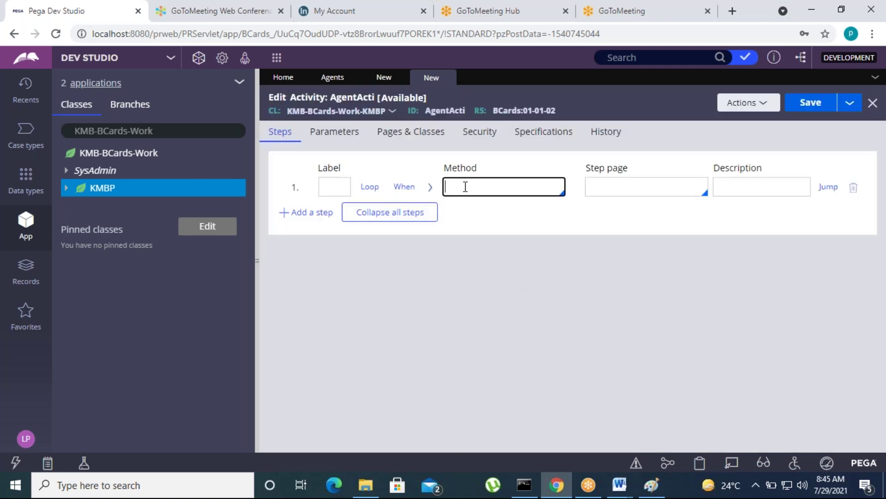
type("Log-messa")
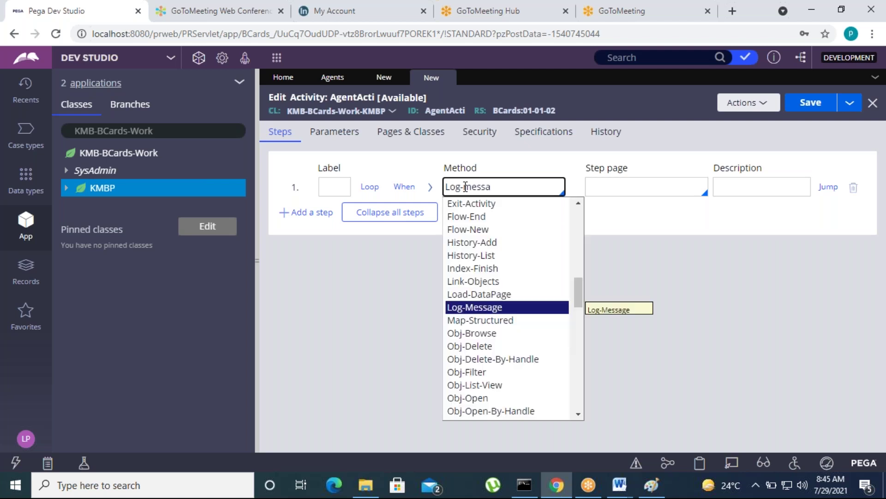
key("Return")
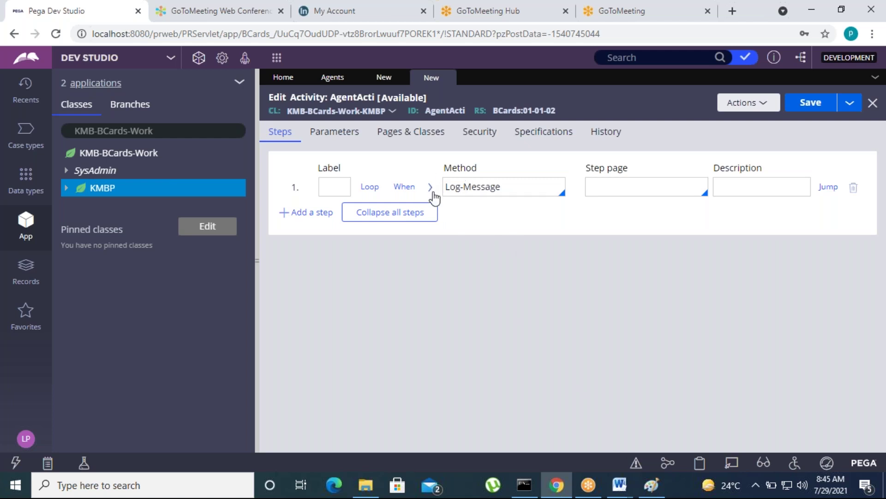
left_click(431, 187)
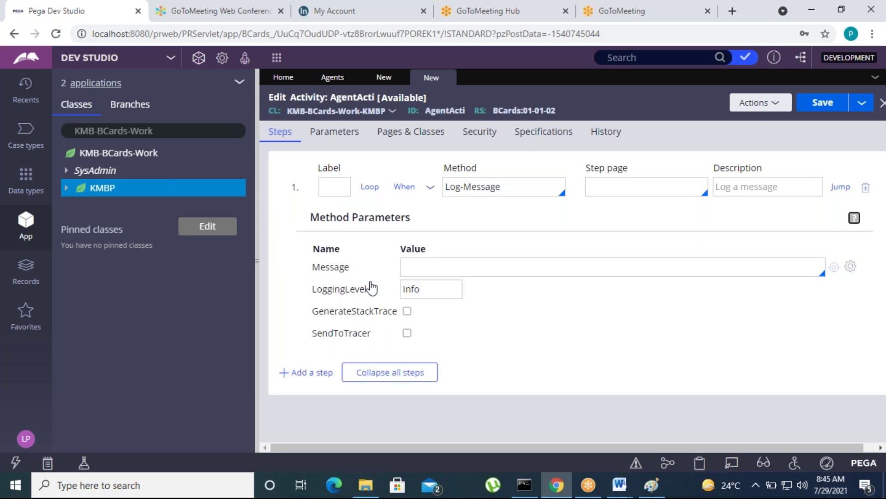
left_click(418, 271)
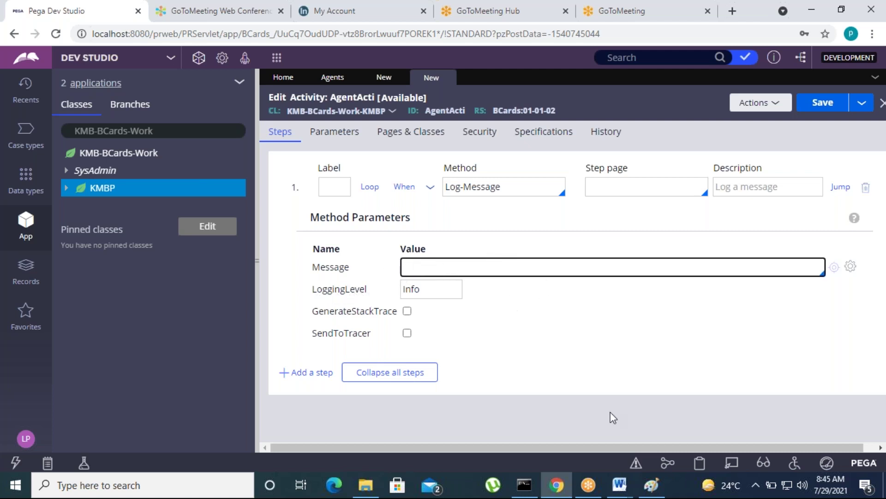
Step: Switch to the 21c.LOGS Word document and highlight the Log types line
mouse_move(619, 489)
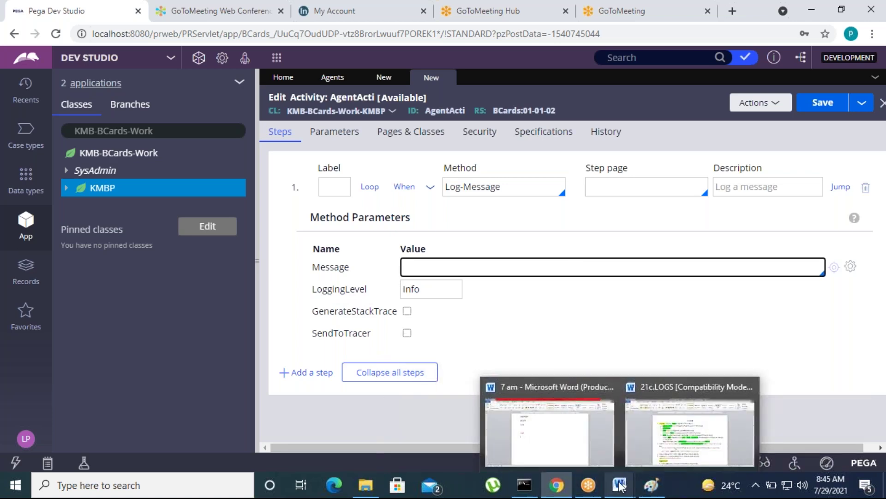
left_click(668, 459)
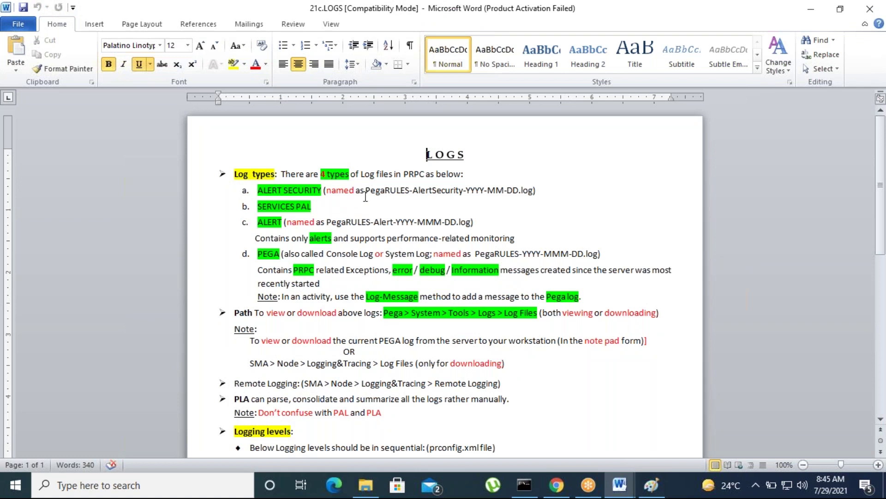
double_click(450, 174)
left_click_drag(424, 179, 376, 178)
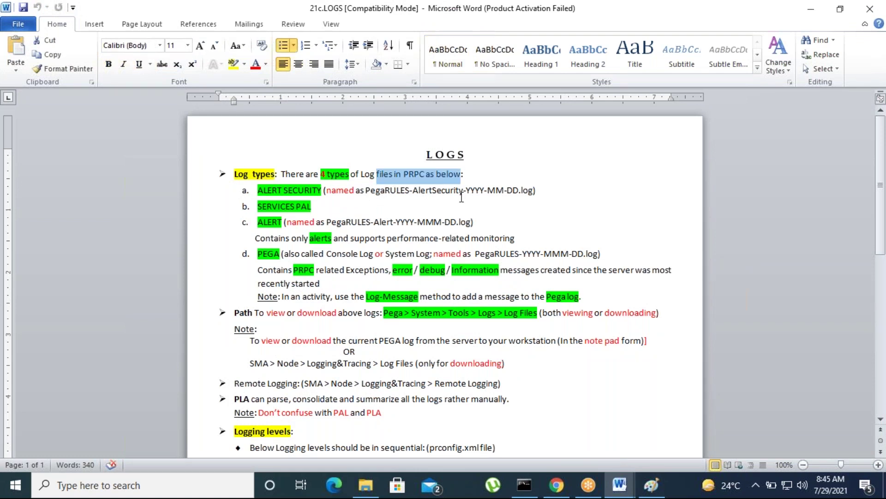
left_click(635, 192)
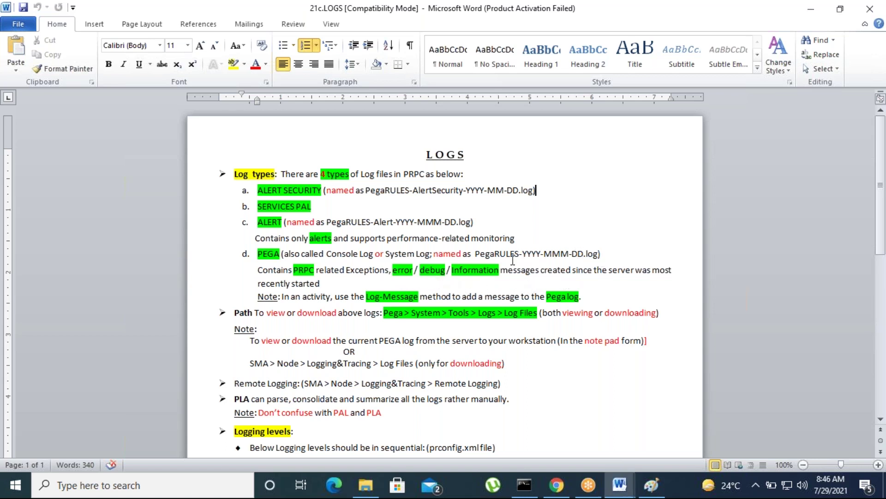
Step: Highlight the PegaRULES-YYYY and PEGA parts of the log file name on line d
left_click_drag(474, 254, 547, 256)
left_click(632, 262)
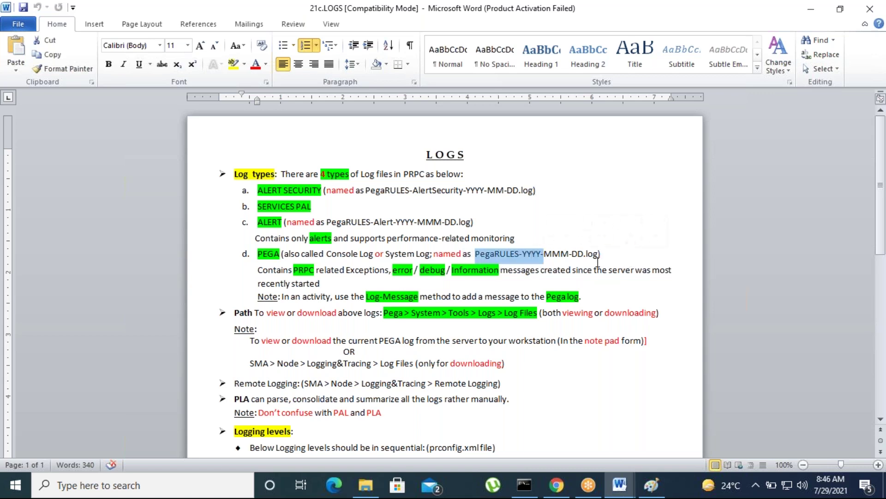
left_click(618, 254)
left_click(281, 255)
double_click(282, 255)
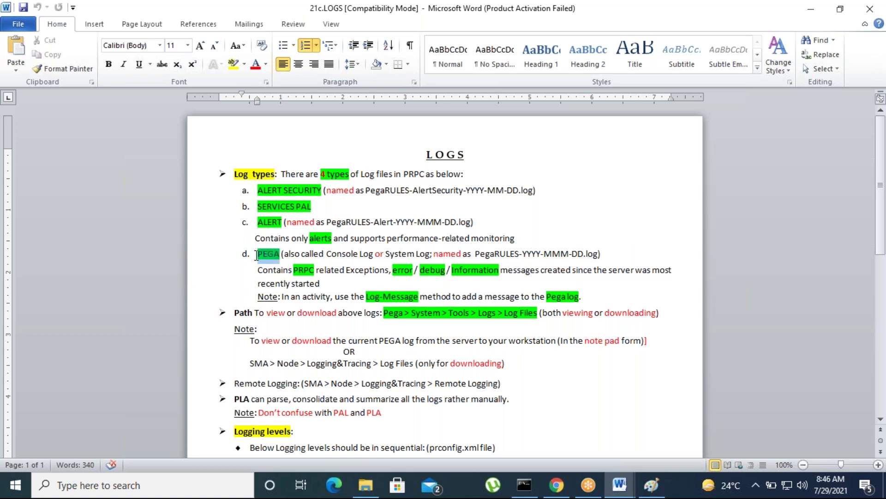
left_click(283, 255)
left_click_drag(476, 255, 540, 256)
left_click(567, 206)
left_click_drag(279, 259, 254, 255)
left_click(236, 277)
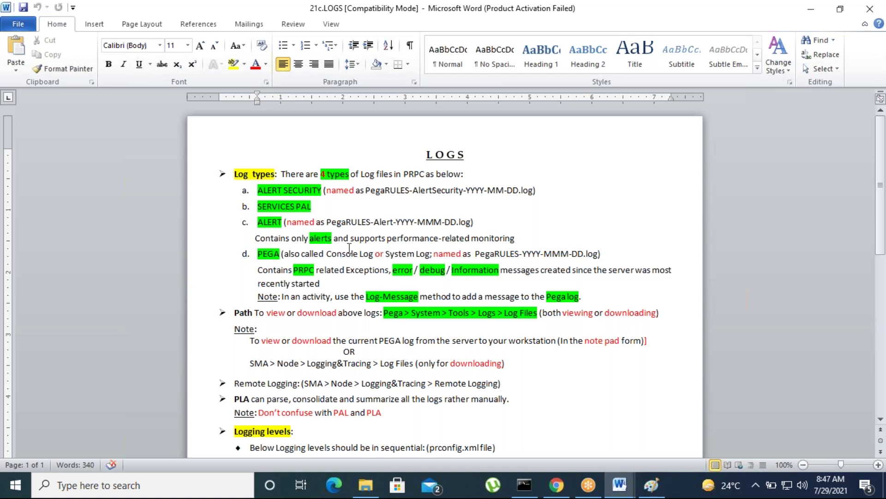
Step: Highlight the Pega > System > Tools > Logs > Log Files path, then scroll to Logging levels
left_click(260, 222)
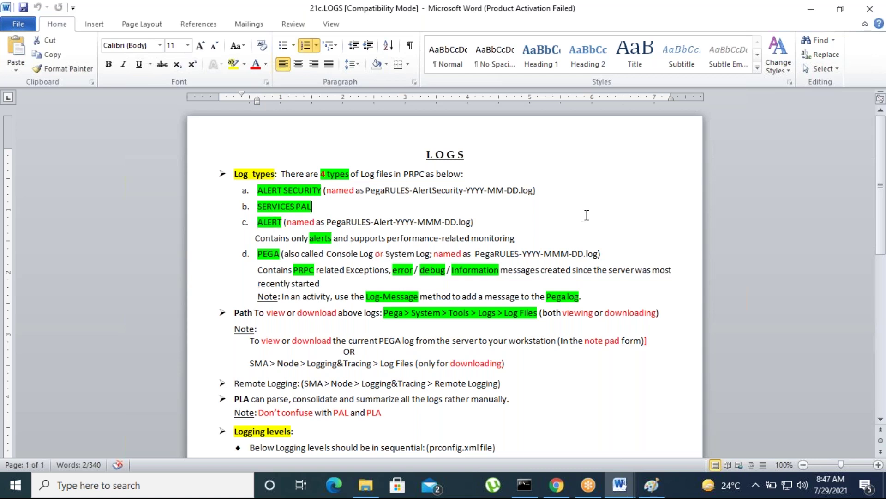
scroll(258, 328, "down", 1)
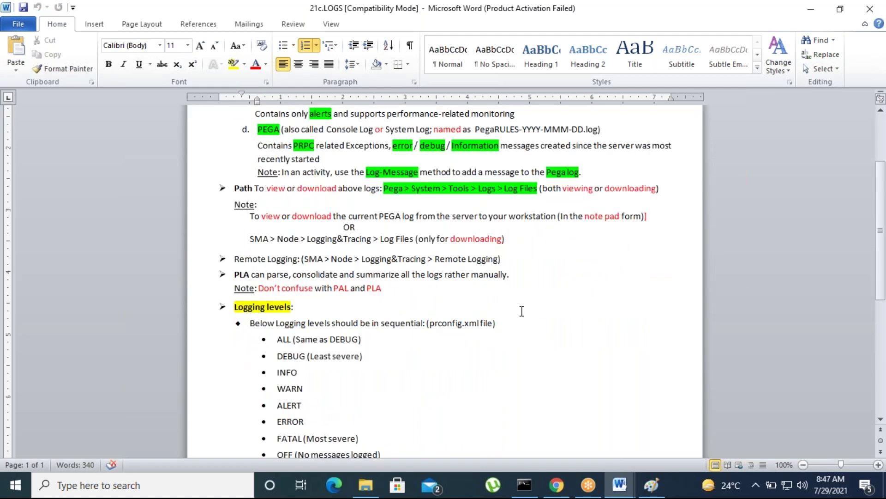
scroll(522, 310, "up", 1)
left_click_drag(386, 220, 538, 220)
left_click(593, 338)
left_click_drag(385, 220, 563, 221)
left_click(538, 320)
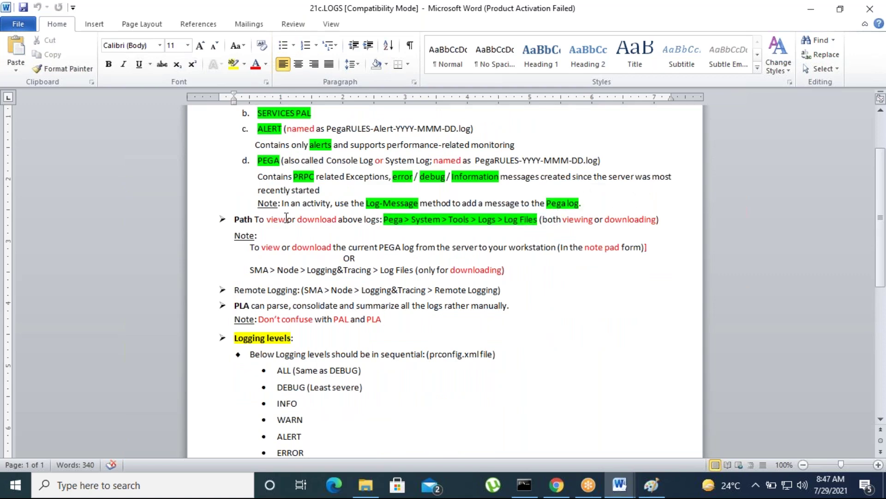
scroll(328, 349, "down", 6)
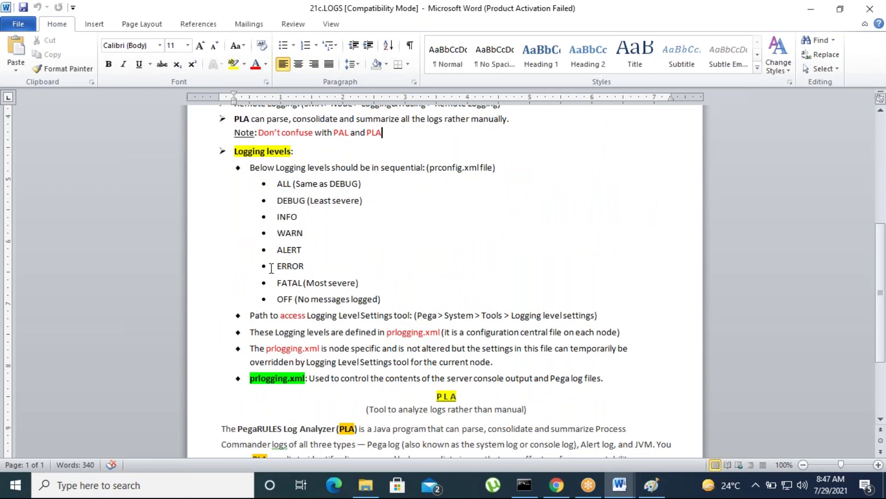
Step: Bring up the Pega Platform 8.4.0 Startup console and scroll up through its INFO and ERROR entries
left_click(531, 489)
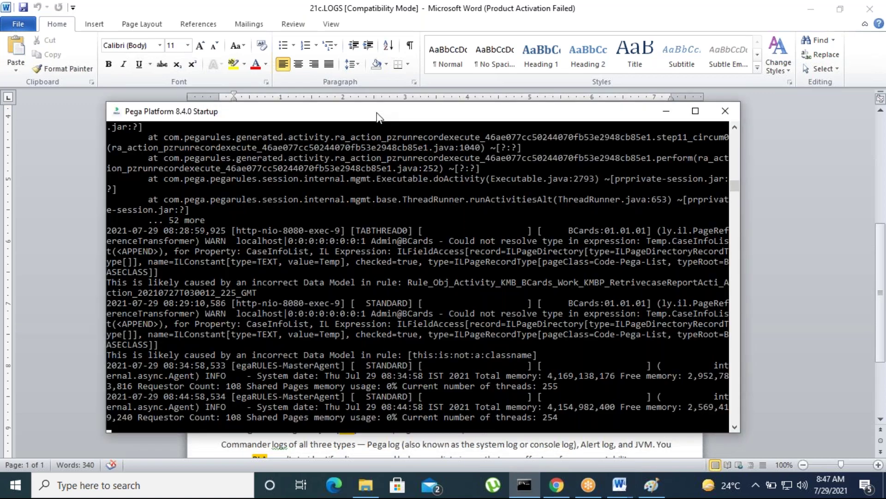
scroll(323, 356, "up", 1)
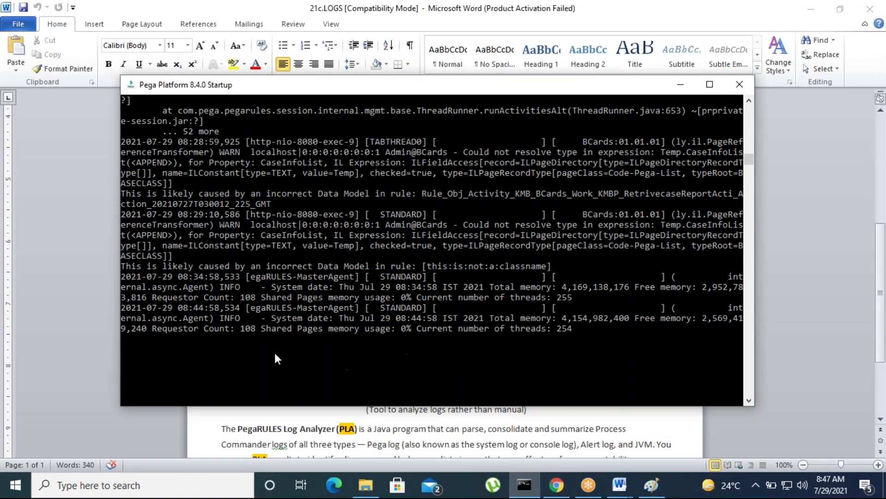
left_click_drag(239, 317, 228, 318)
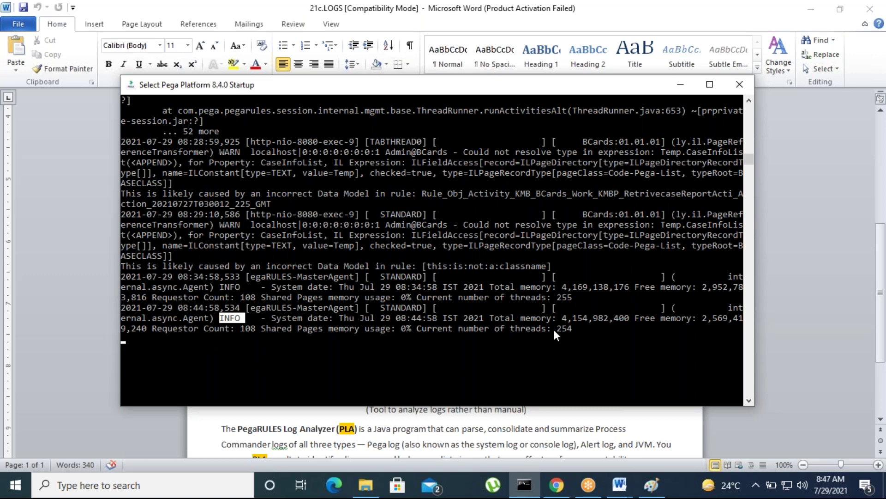
left_click(314, 299)
scroll(321, 292, "up", 7)
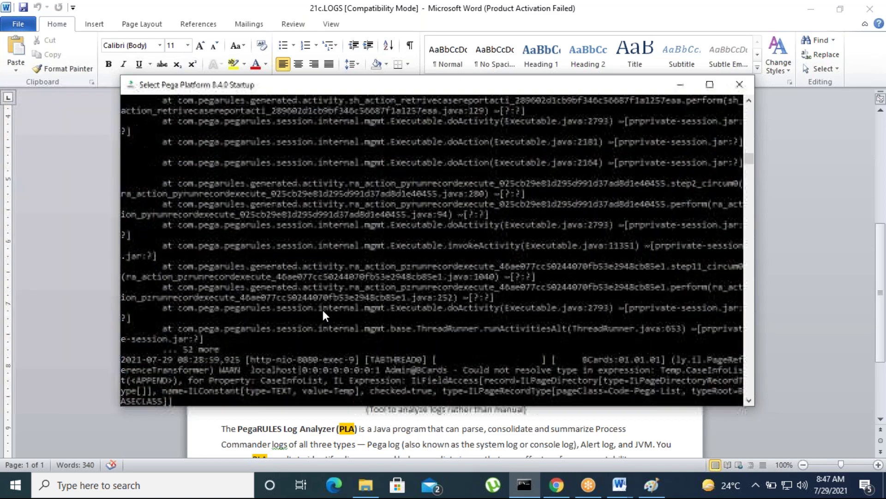
scroll(340, 342, "up", 10)
scroll(342, 349, "up", 5)
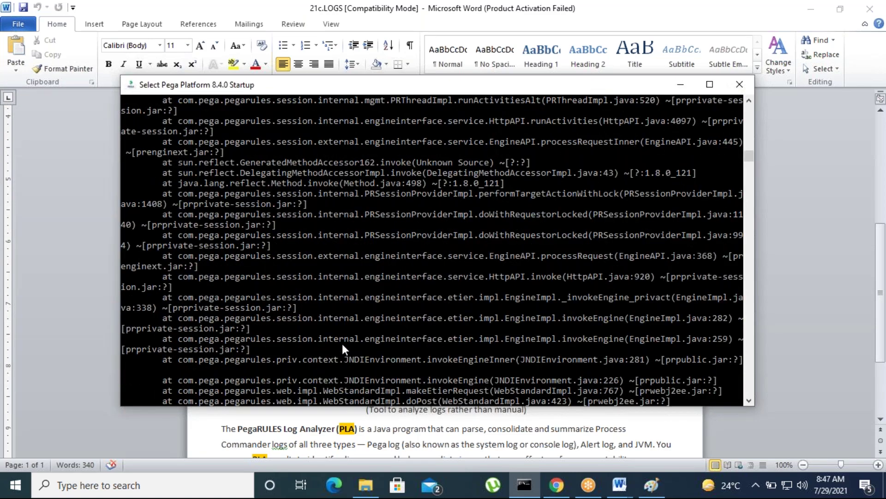
scroll(372, 340, "up", 10)
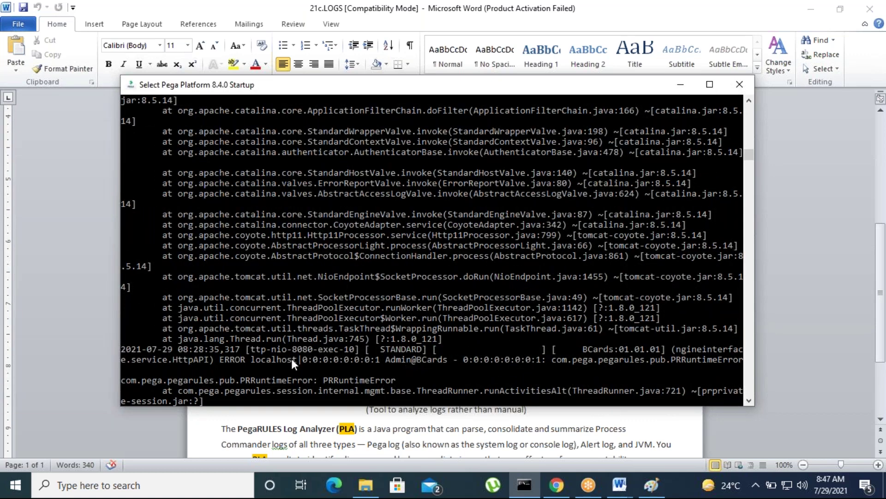
left_click(345, 358)
Step: Scroll the console log down to the newest INFO entries and hide the window
mouse_move(751, 154)
left_mouse_down()
mouse_move(752, 189)
mouse_move(755, 166)
left_mouse_up()
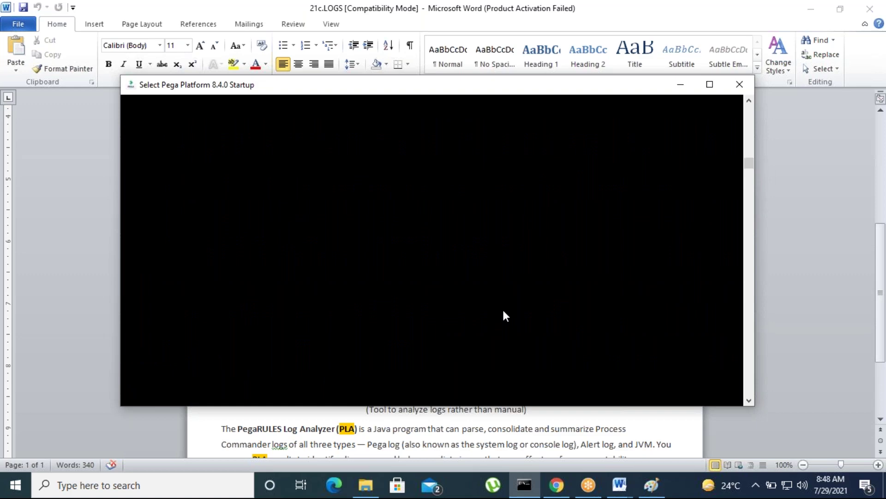
left_click_drag(753, 159, 753, 148)
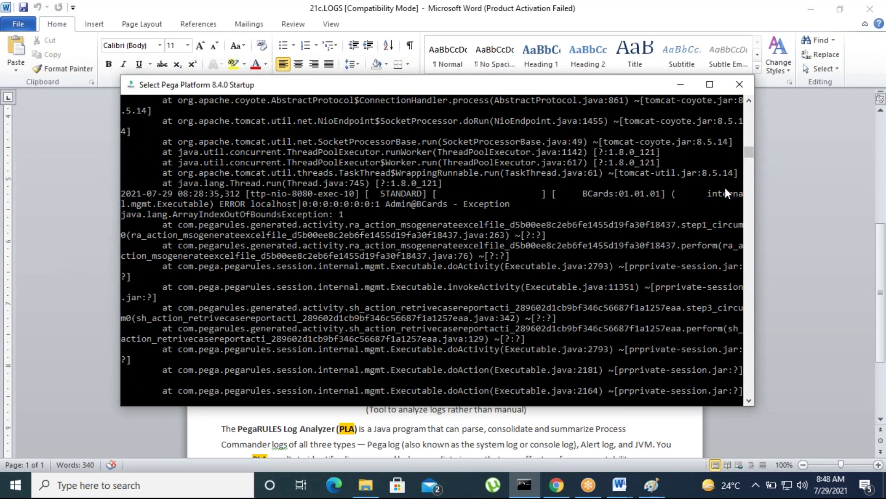
scroll(727, 232, "down", 10)
scroll(747, 270, "down", 20)
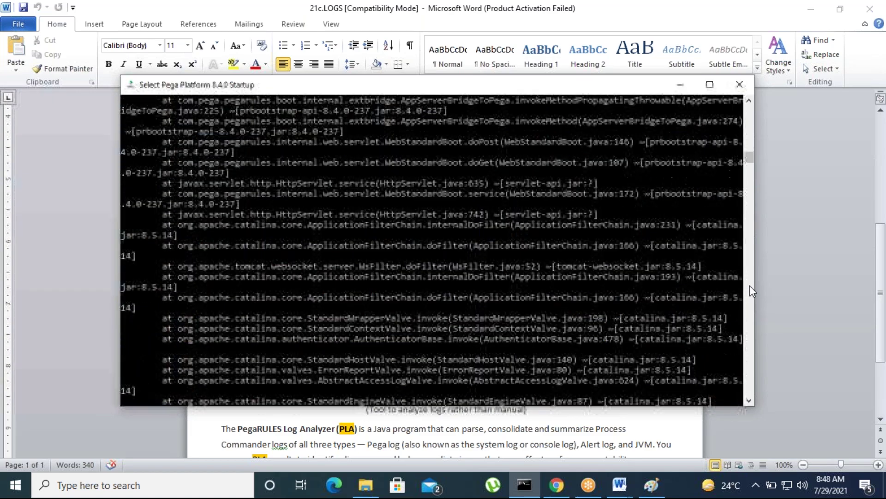
scroll(750, 286, "down", 10)
left_click(748, 400)
scroll(748, 401, "down", 15)
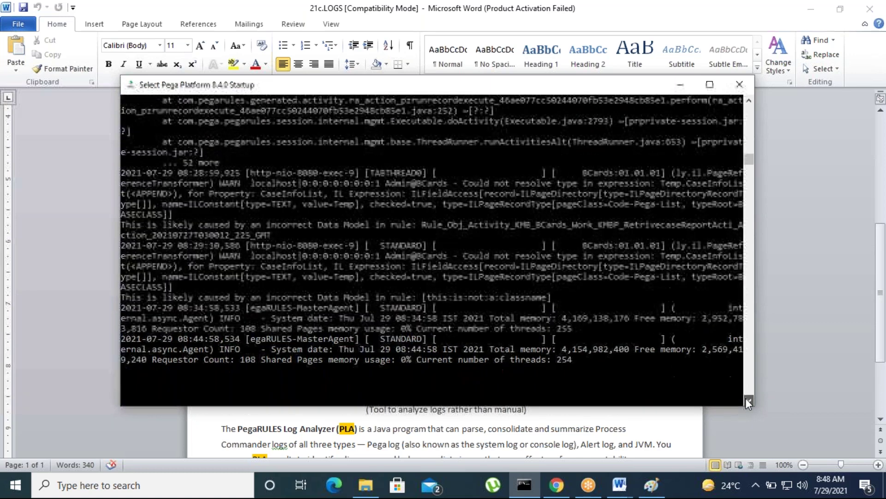
scroll(748, 401, "down", 1)
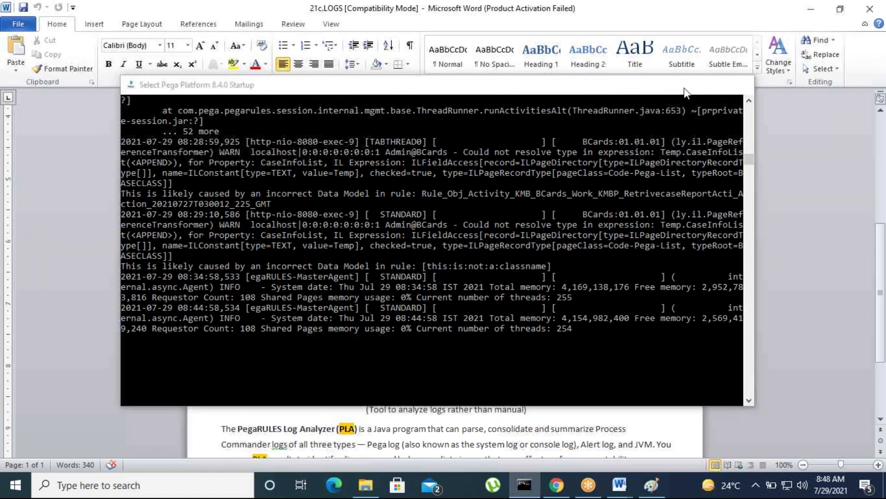
left_click(684, 88)
Step: Set the Log-Message step's message to "Agent process"
left_click(557, 485)
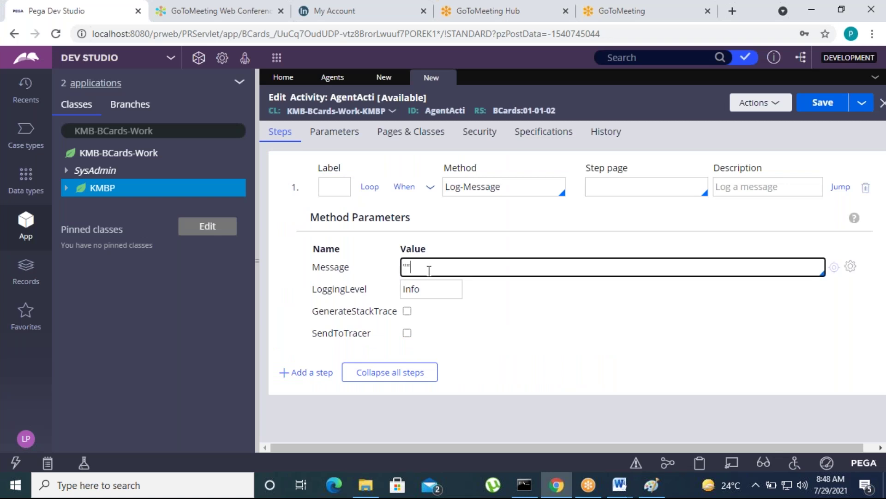
key("BackSpace")
key("BackSpace")
type("\"\"")
type("Age")
type("nt ")
type("che")
type("c")
type("king")
left_click(506, 326)
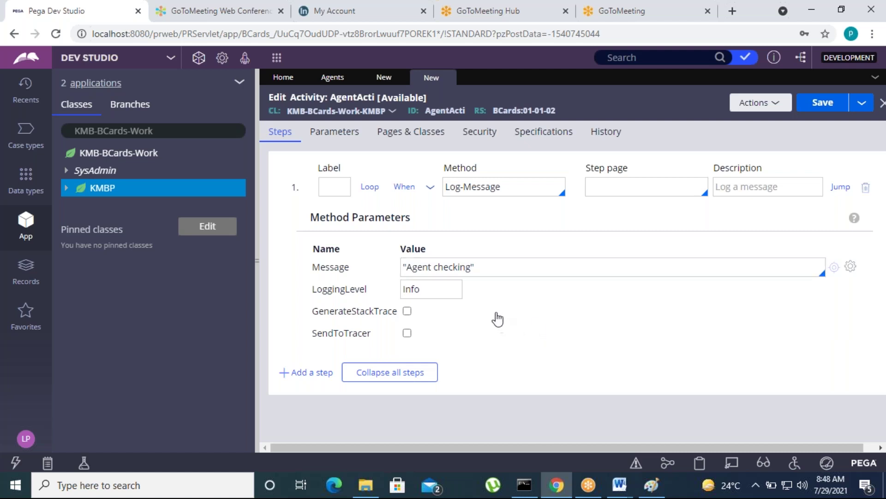
left_click_drag(471, 267, 433, 266)
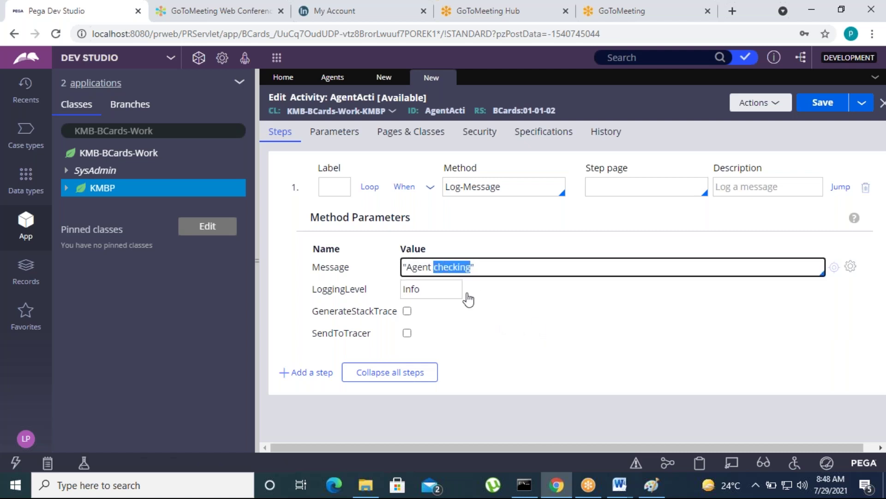
key("BackSpace")
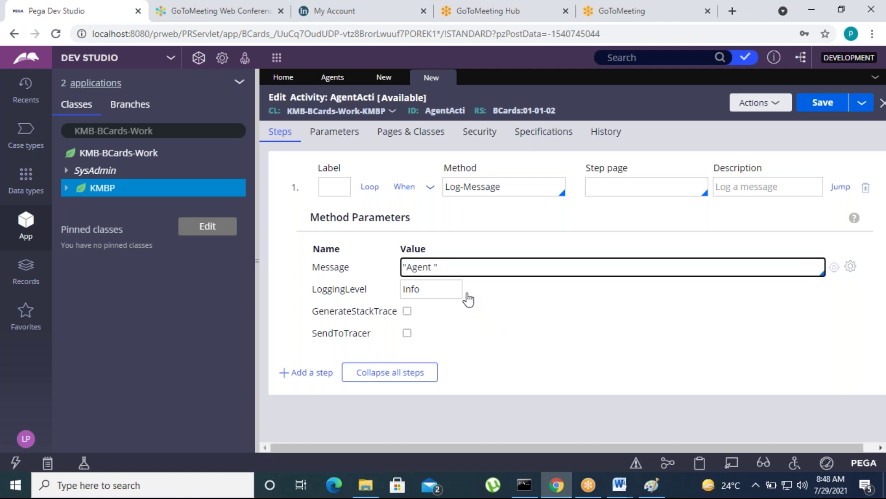
type("process")
left_click(561, 341)
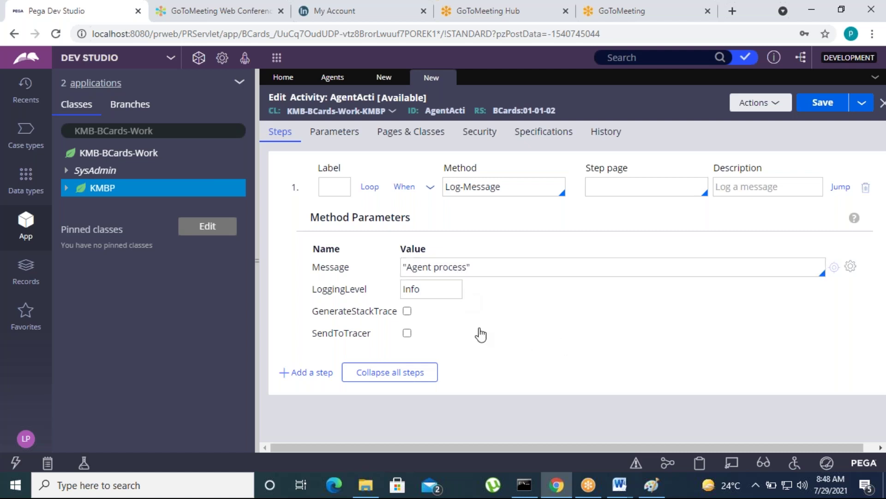
Step: Change the step's logging level from Info to ERROR
left_click(429, 294)
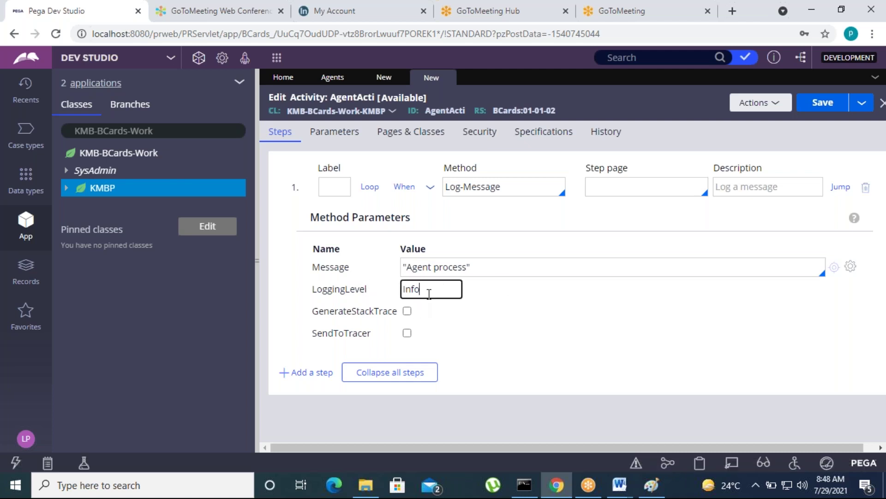
key("BackSpace")
key("BackSpace")
key("BackSpace")
key("BackSpace")
type("EE")
key("BackSpace")
type("RROR")
left_click(543, 331)
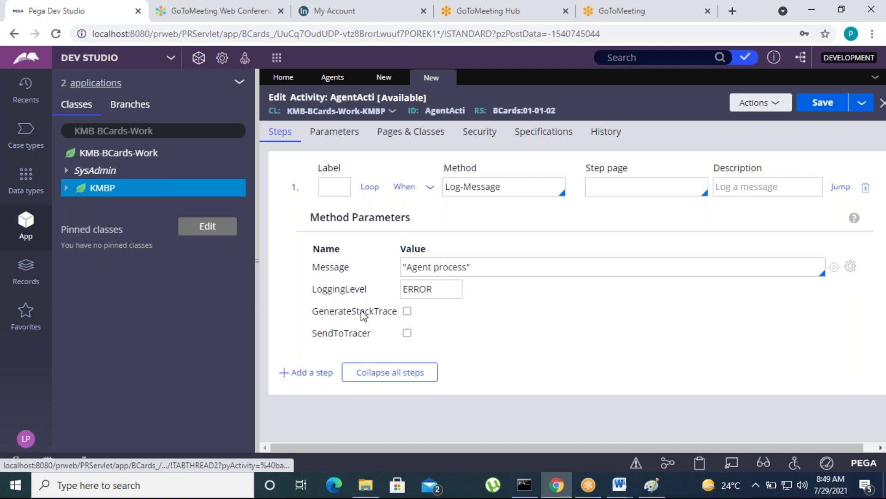
Step: Glance at the 21c.LOGS notes in Word and return to Dev Studio
left_click(619, 485)
left_click(666, 454)
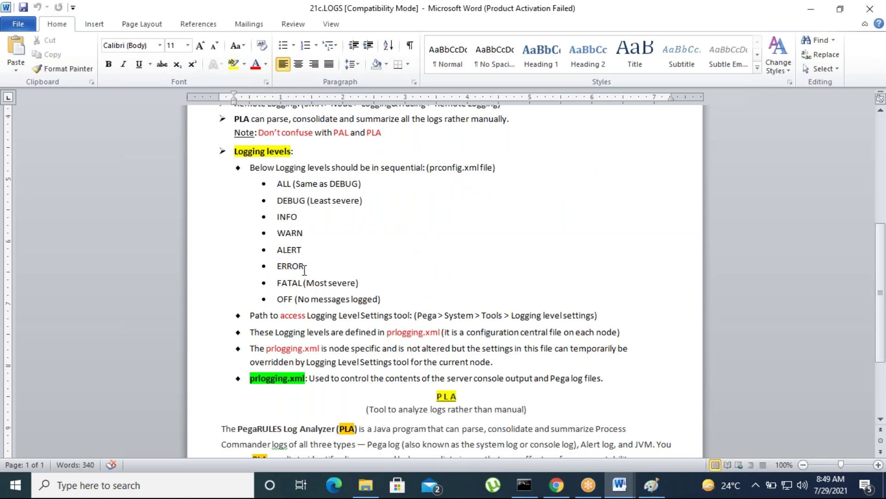
left_click(557, 484)
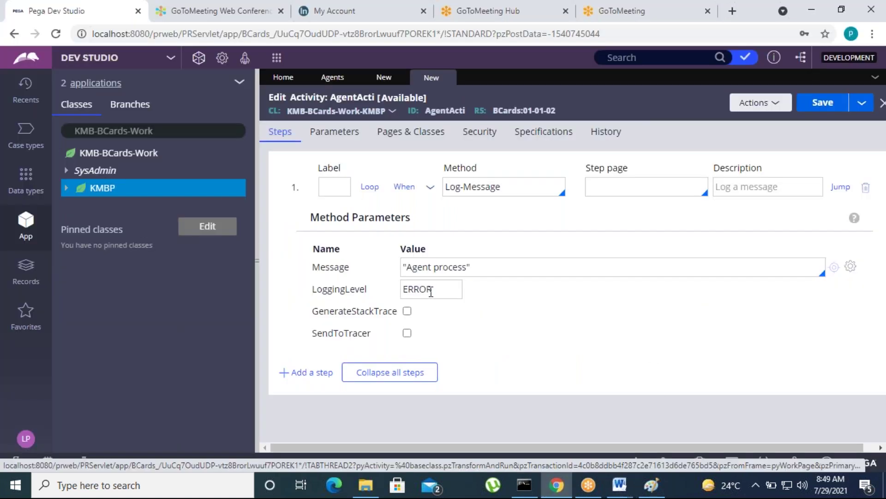
Step: Collapse step 1 of the AgentActi activity and save the activity
left_click(504, 372)
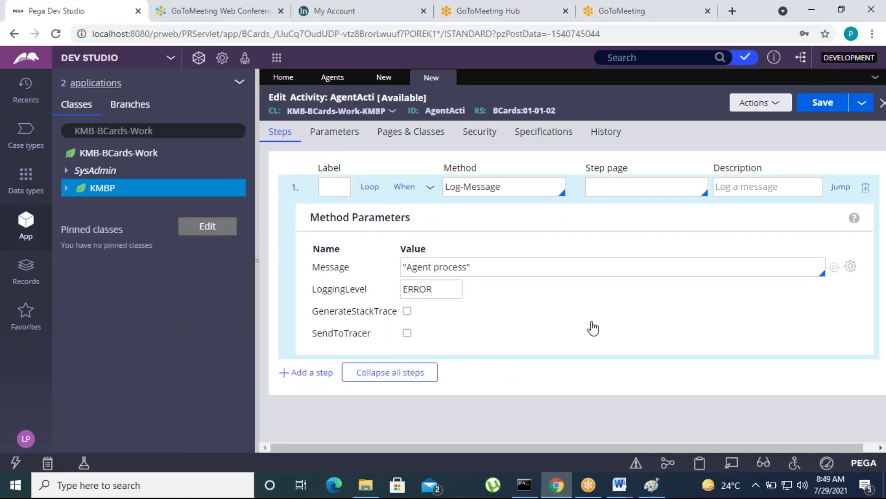
left_click(430, 187)
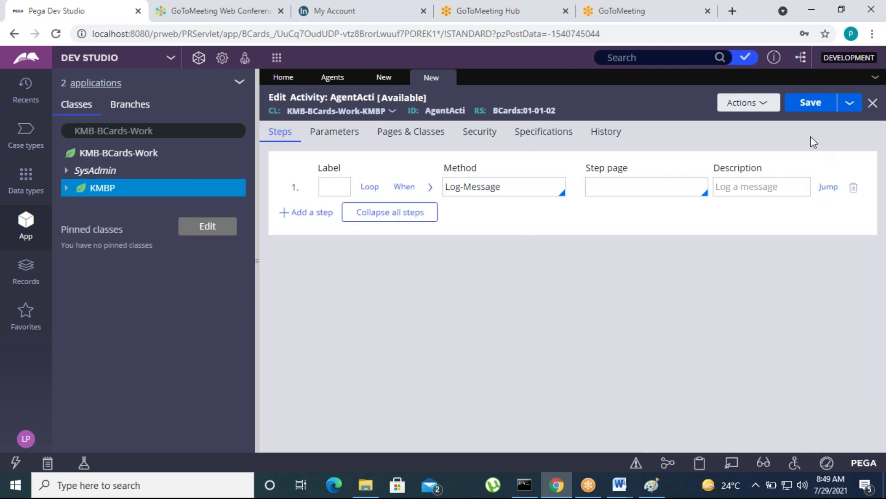
left_click(810, 106)
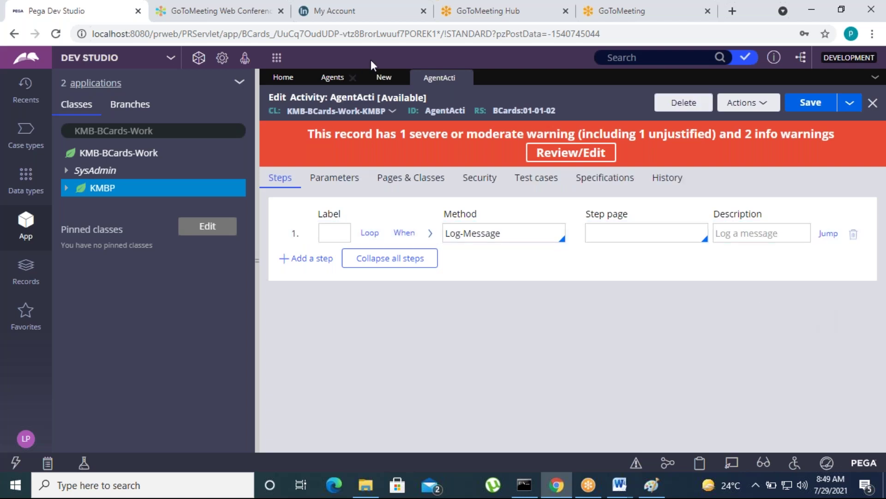
Step: Save the BCards agent rule with LogAgent running every 30 seconds
left_click(381, 77)
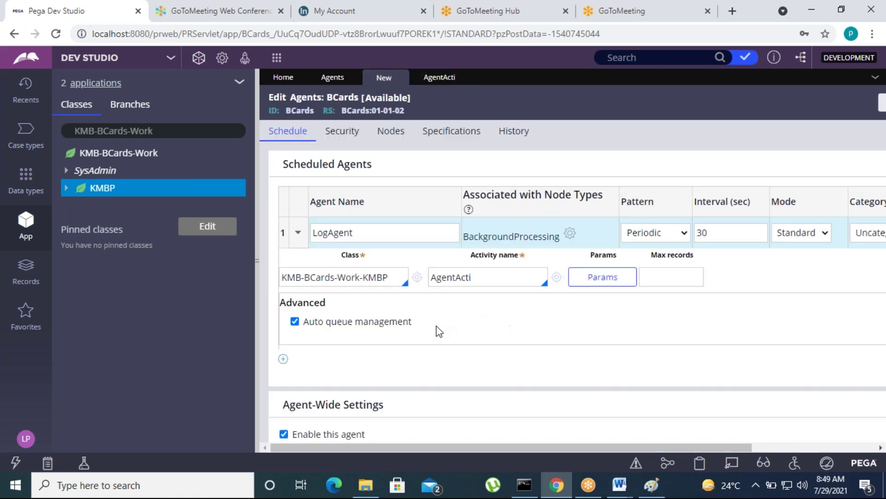
left_click_drag(557, 445, 781, 204)
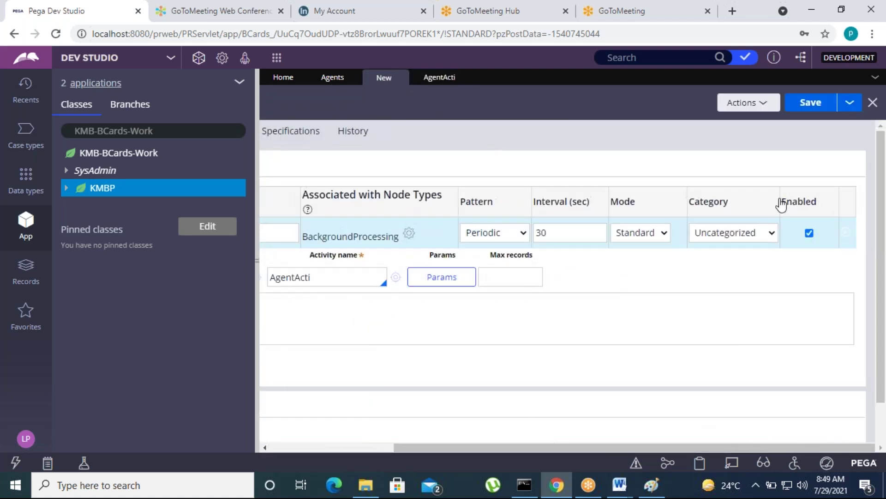
left_click(809, 110)
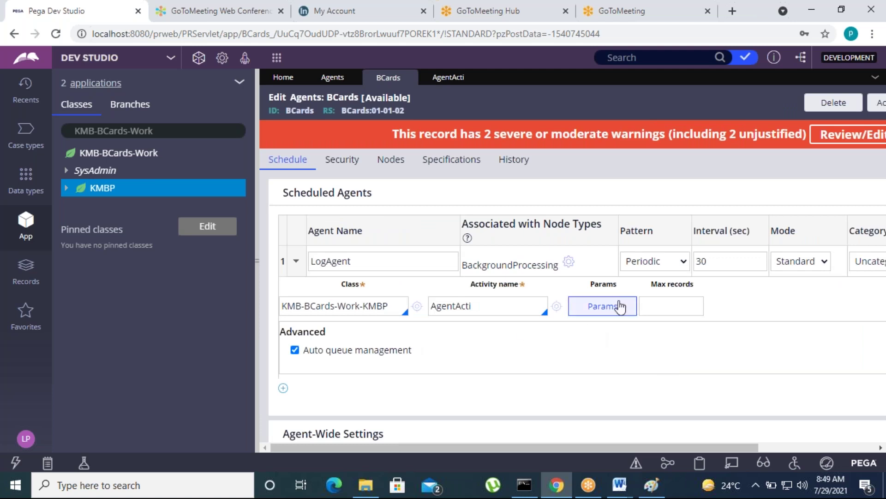
left_click(368, 267)
Step: Set LogAgent's mode to Advanced, keep the 30-second interval, and save the BCards agent rule
left_click(723, 263)
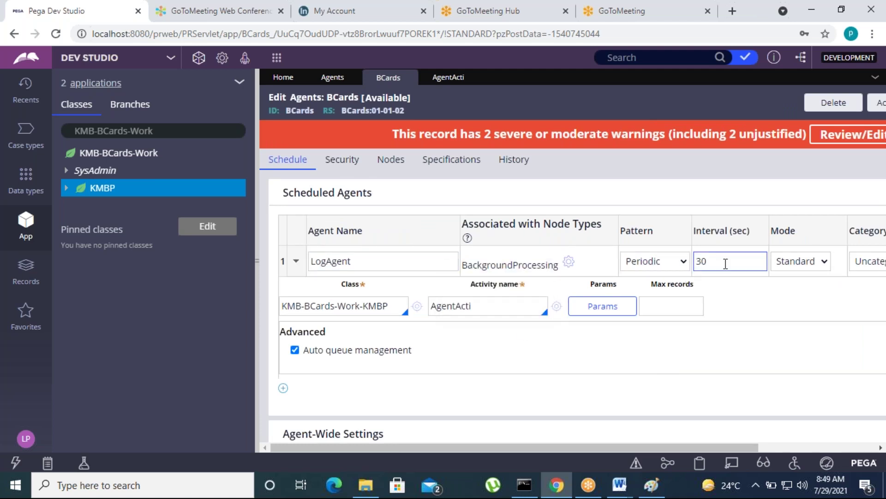
left_click(816, 273)
left_click(808, 289)
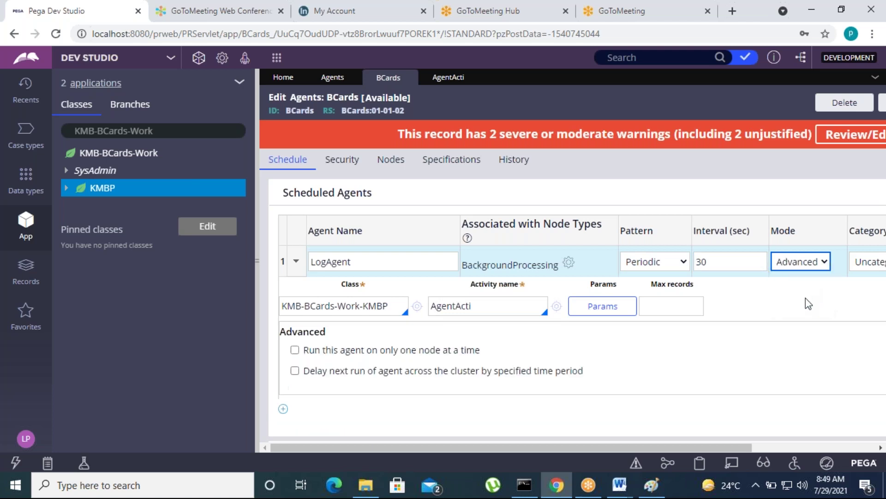
left_click(738, 264)
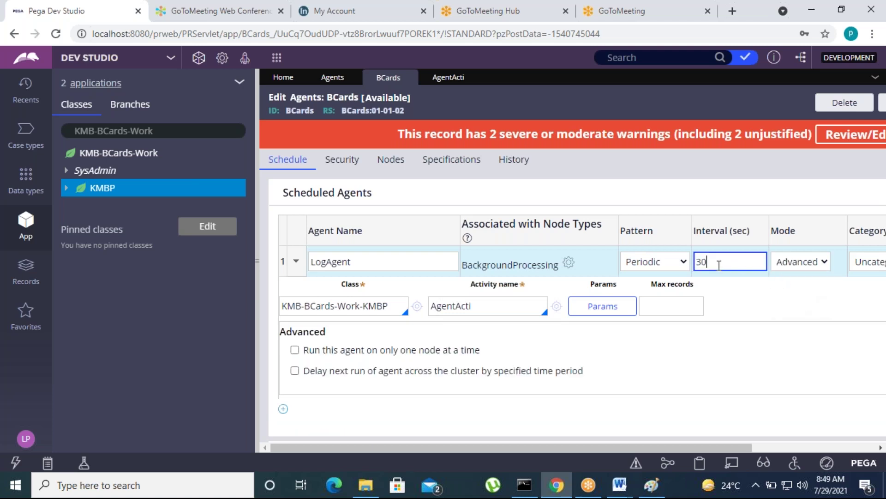
left_click_drag(607, 444, 708, 444)
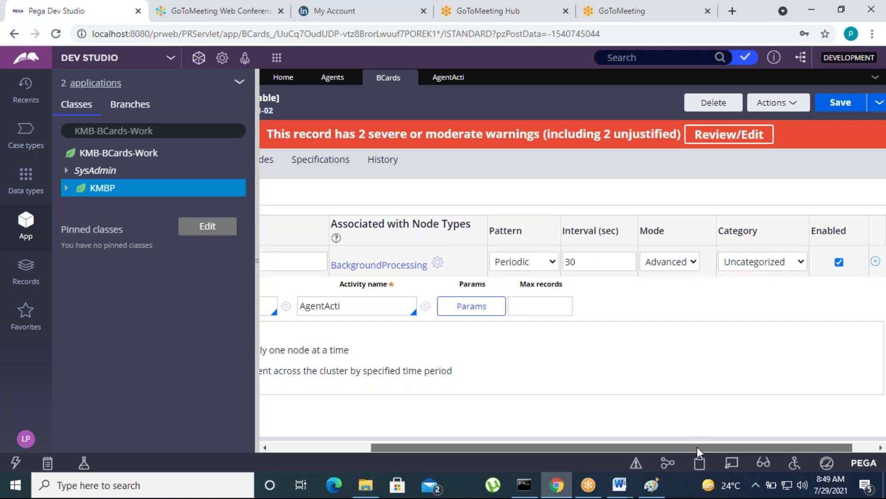
scroll(694, 447, "right", 2)
left_click(798, 106)
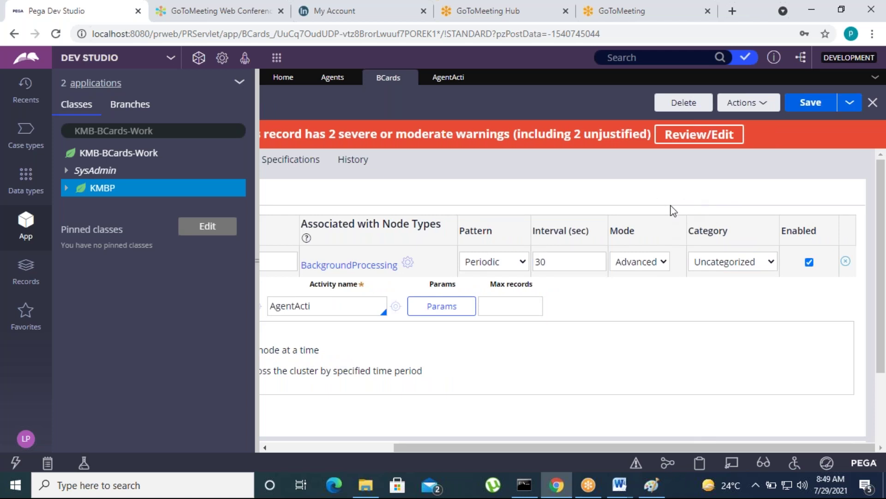
left_click_drag(444, 443, 315, 442)
Step: Collapse the LogAgent row's class and activity details to reveal the Agent-Wide Settings
left_click(296, 261)
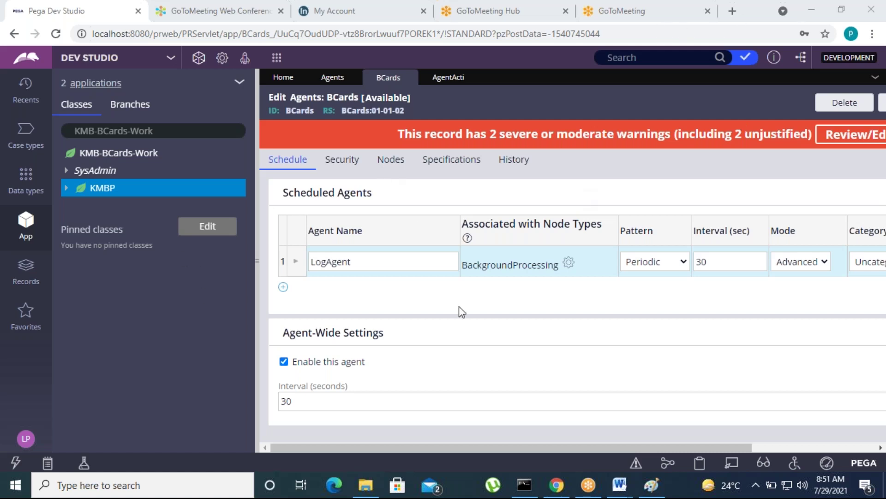
Step: Close the AgentActi activity, keep the BCards agent changes and save the rule
left_click(445, 78)
left_click(472, 78)
left_click(408, 78)
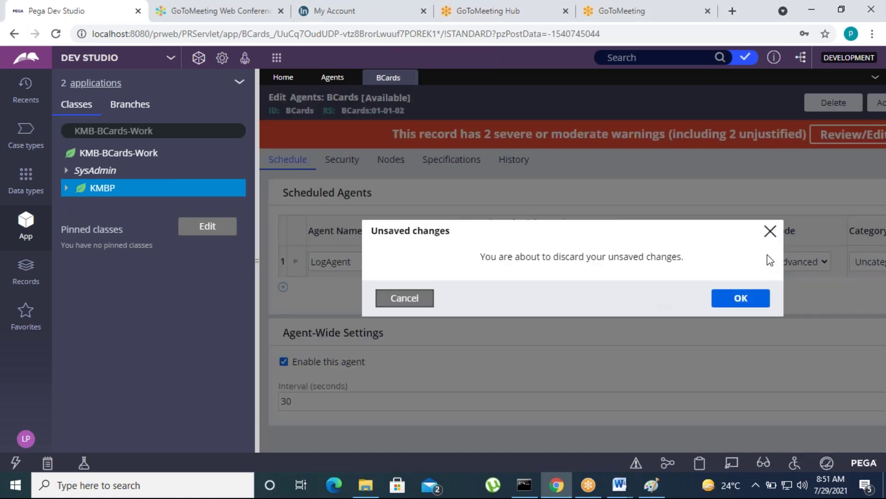
left_click(769, 231)
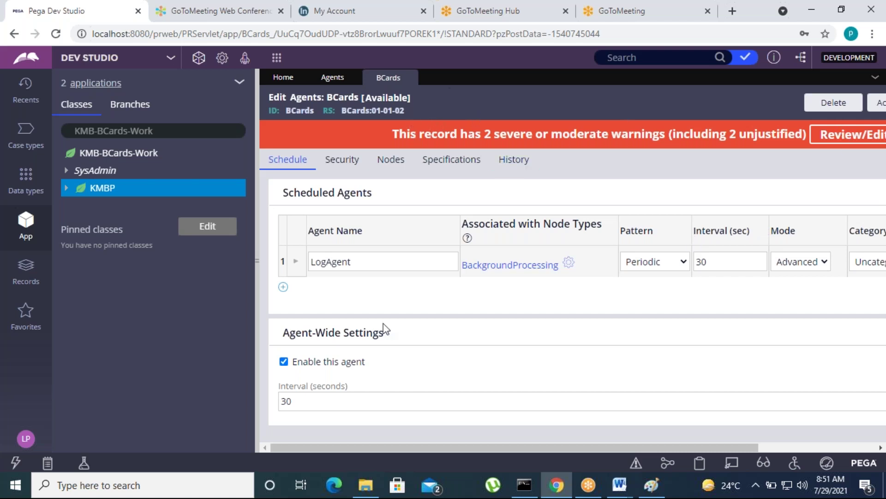
left_click_drag(575, 447, 747, 134)
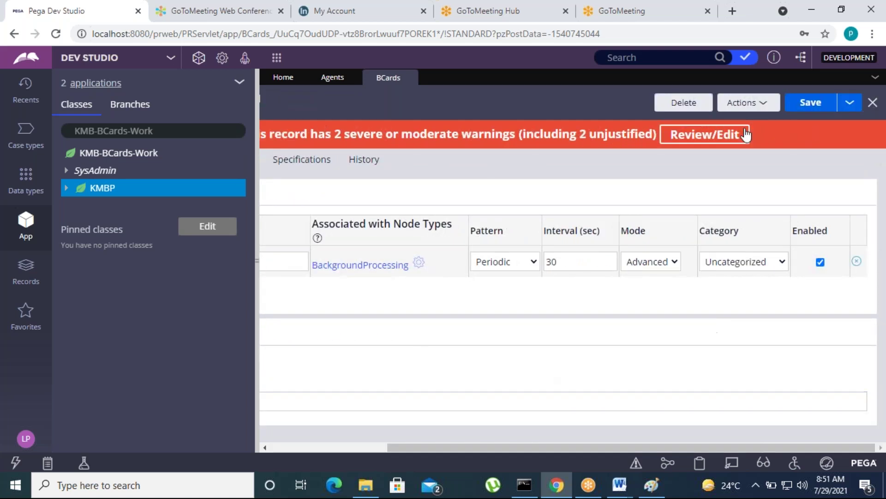
left_click(812, 105)
Step: Close the agent instances list and the BCards record, then bring up the studio switcher
left_click_drag(509, 448, 392, 442)
left_click(331, 80)
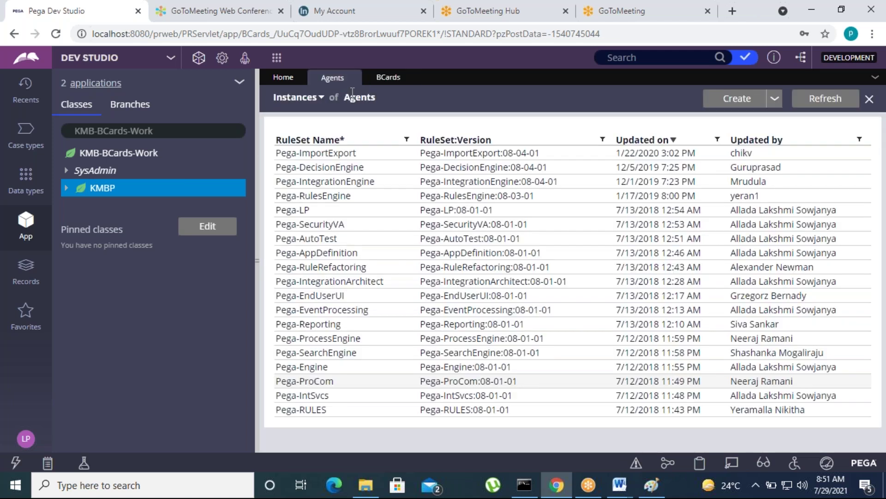
left_click(353, 78)
left_click(354, 79)
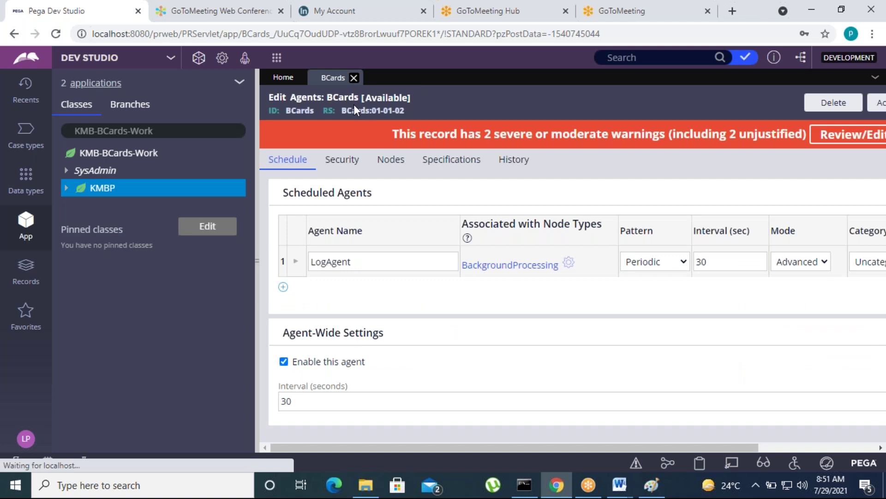
left_click(104, 62)
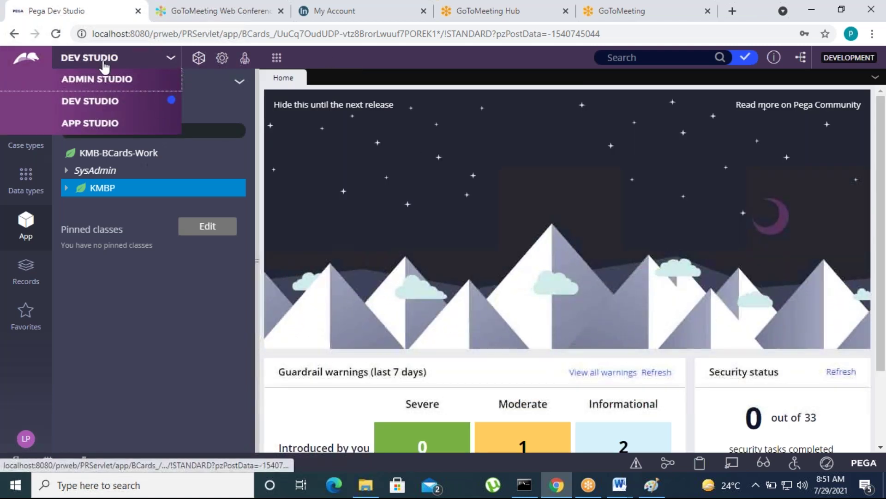
Step: Switch to Admin Studio and open the Resources section in the sidebar
left_click(92, 86)
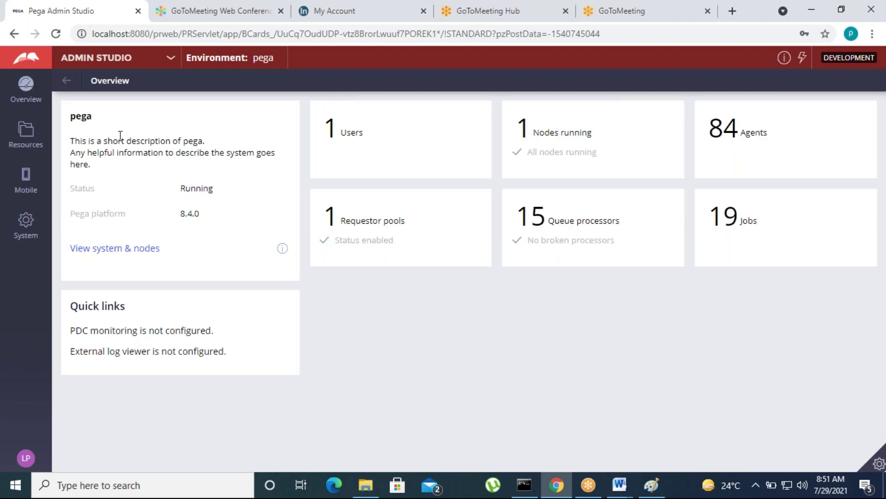
left_click(106, 67)
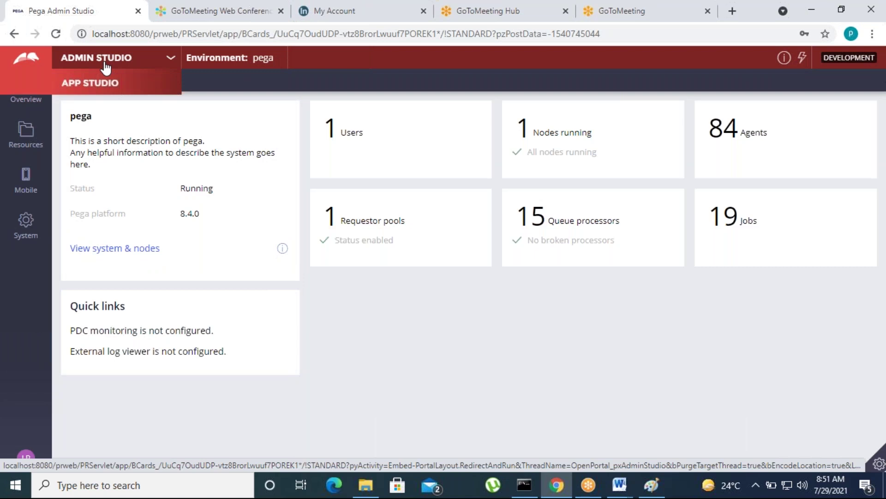
left_click(209, 75)
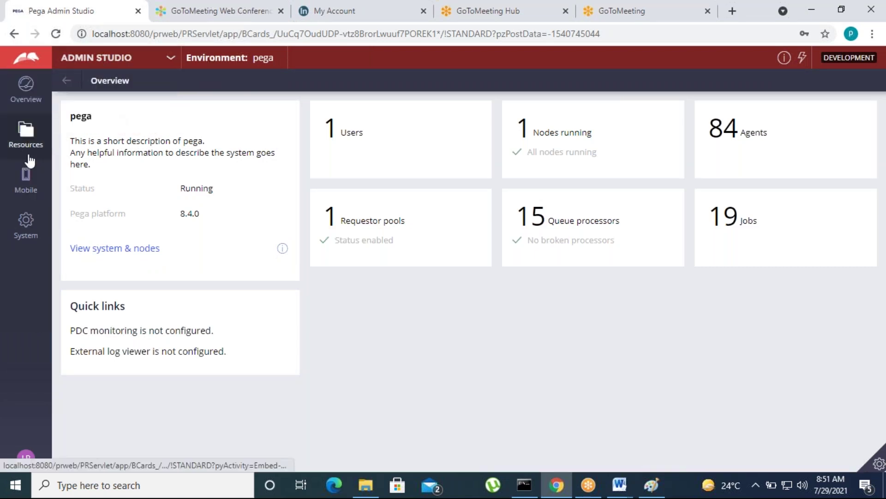
left_click(27, 155)
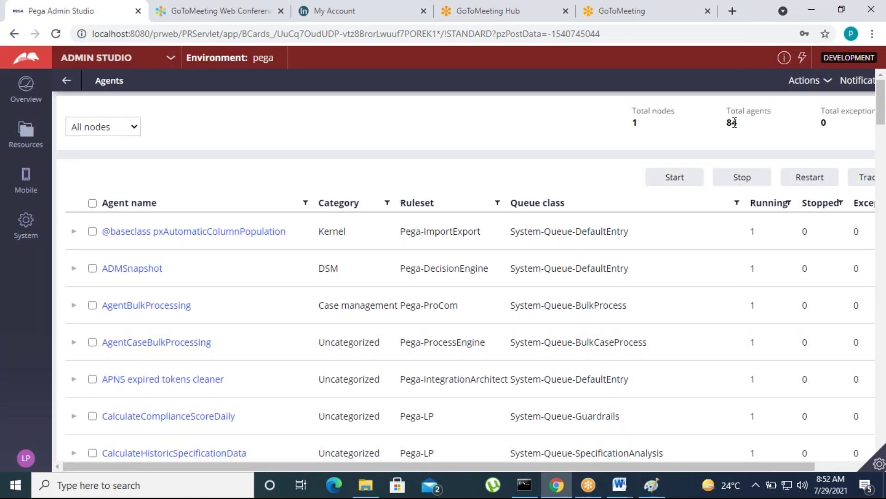
Step: Scroll through the 84-agent table from top to bottom, then bring up the studio switcher
left_click_drag(740, 128, 721, 125)
left_click(543, 121)
scroll(213, 392, "down", 15)
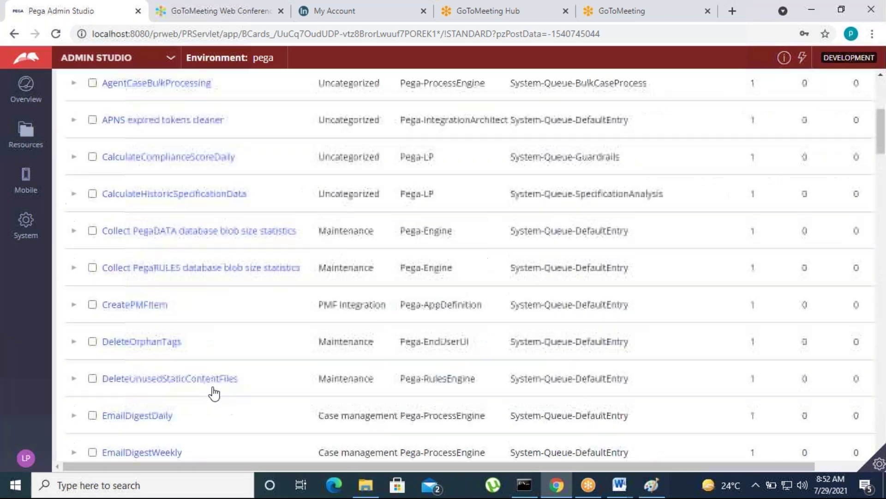
scroll(268, 416, "down", 5)
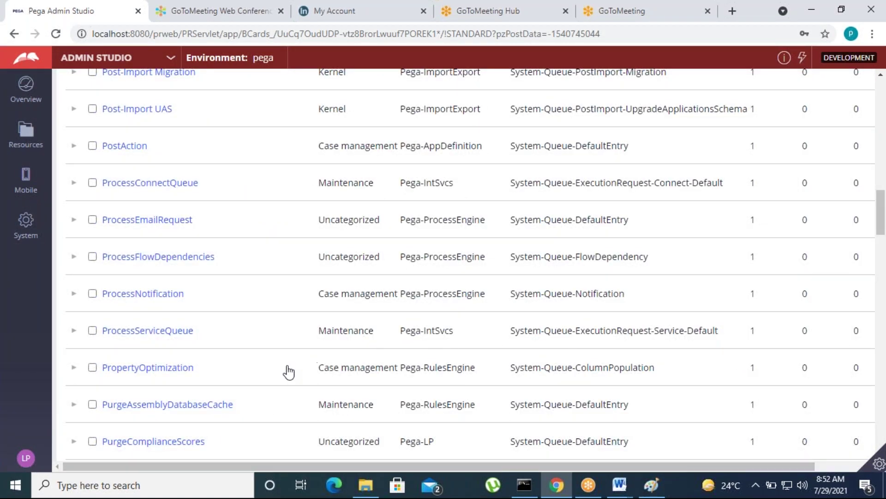
scroll(273, 212, "up", 2)
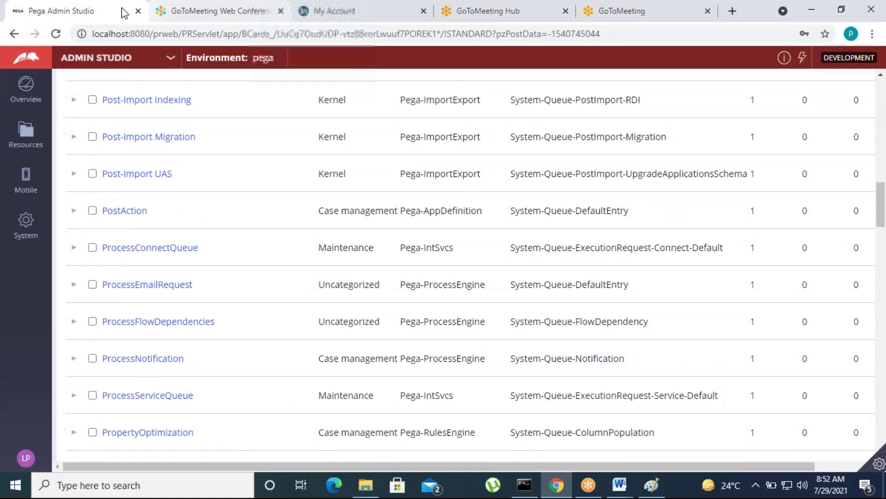
scroll(298, 408, "down", 5)
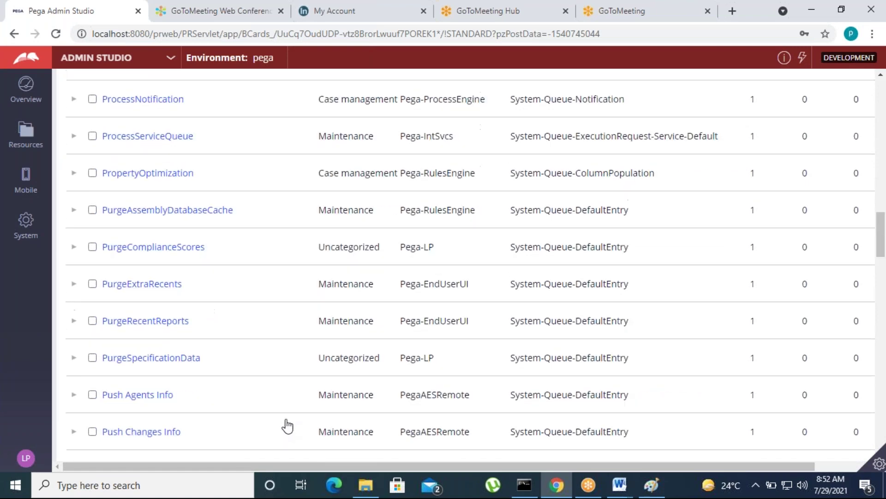
scroll(218, 388, "down", 7)
scroll(232, 422, "down", 5)
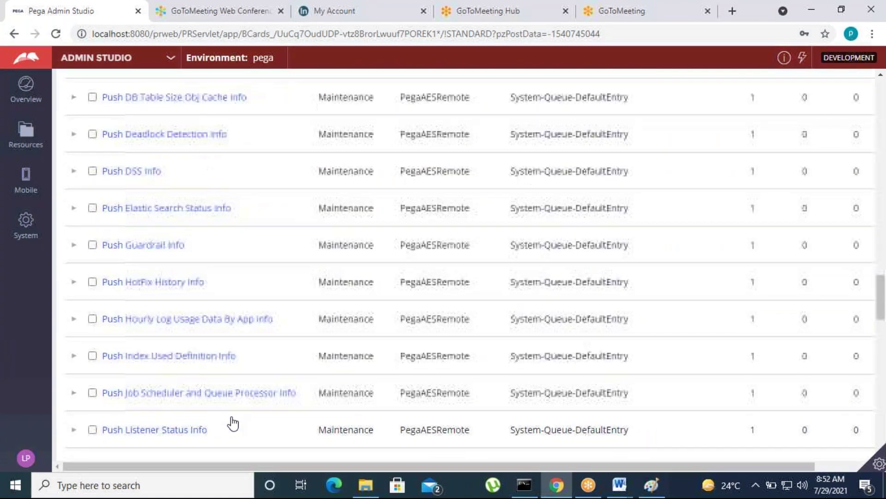
scroll(209, 408, "down", 6)
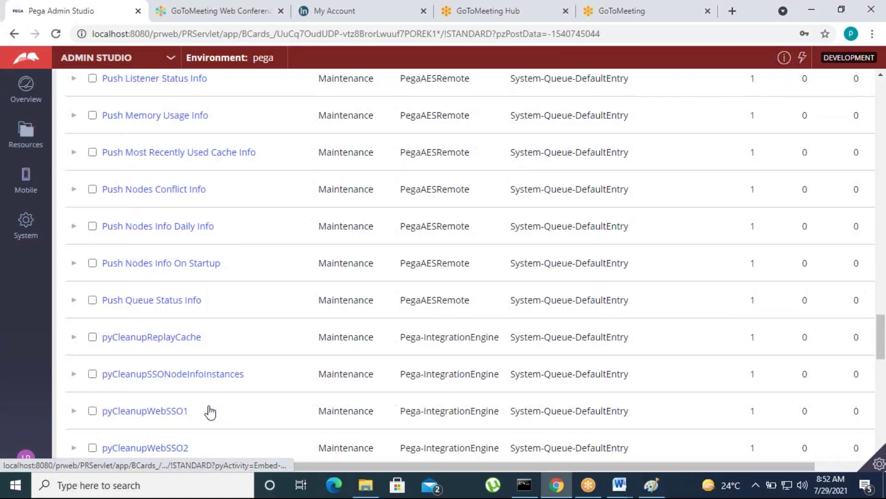
scroll(210, 411, "up", 10)
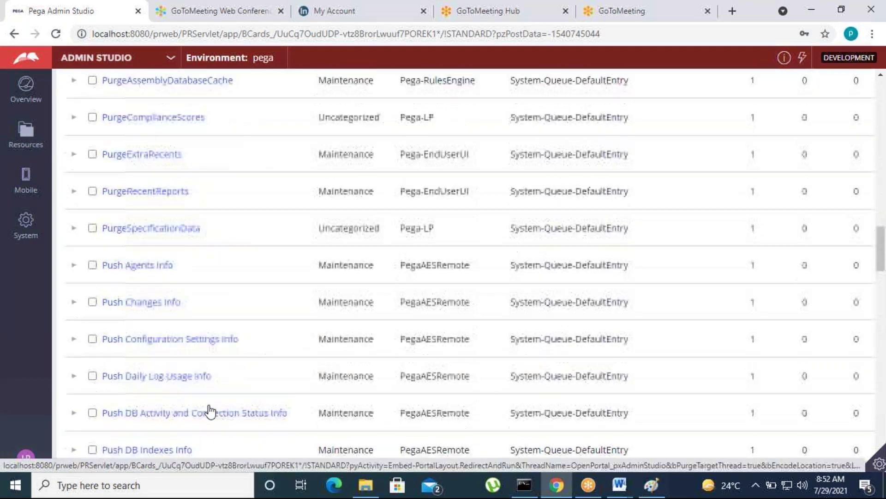
scroll(210, 411, "up", 6)
scroll(211, 410, "up", 5)
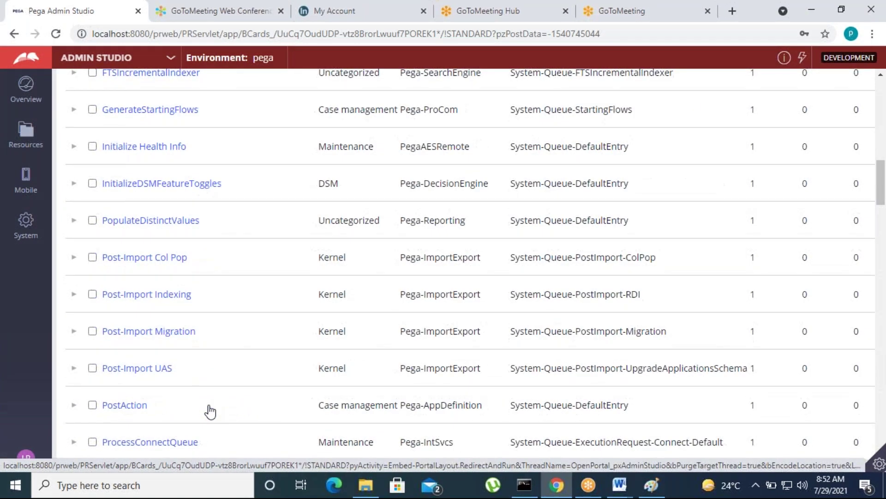
scroll(211, 411, "up", 5)
scroll(211, 411, "up", 5)
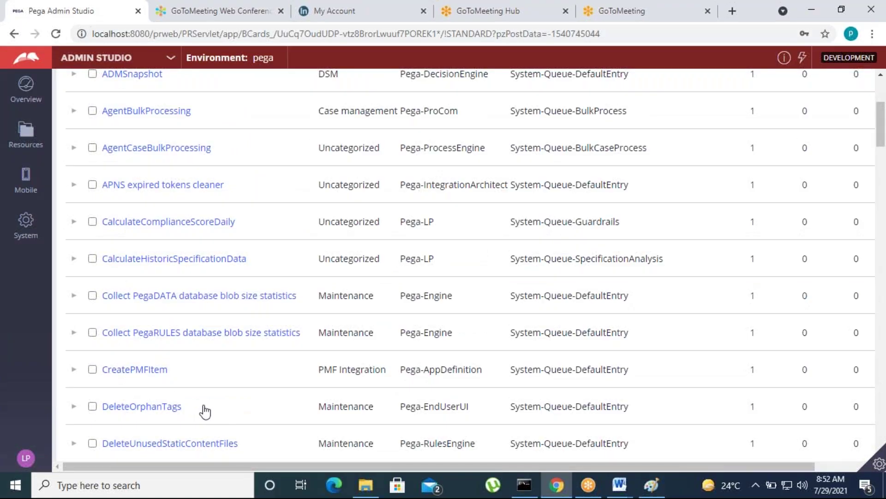
scroll(205, 411, "up", 3)
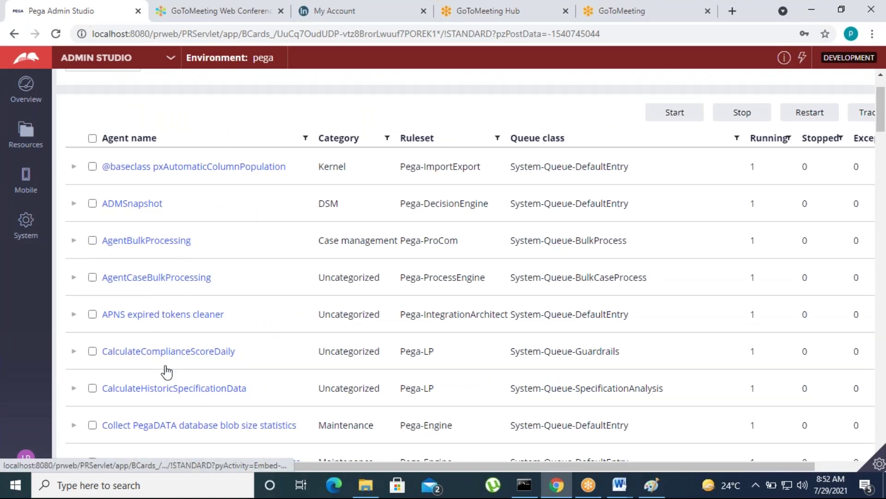
scroll(168, 369, "down", 5)
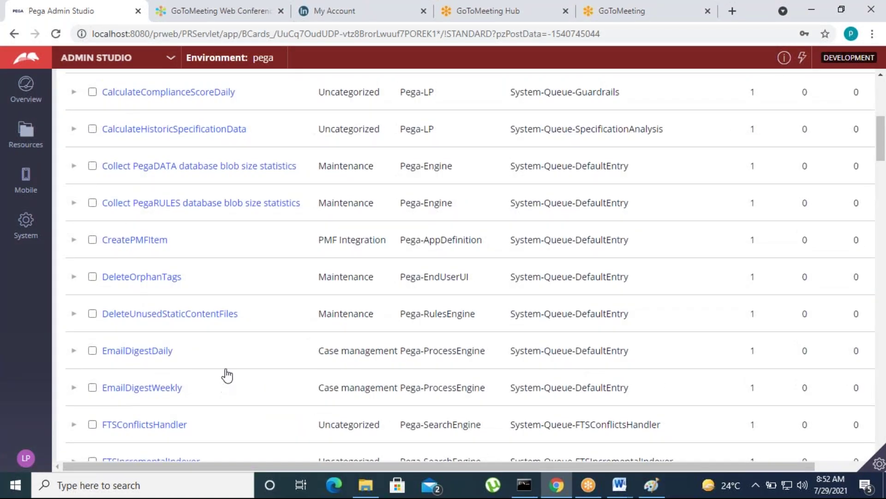
scroll(226, 374, "down", 4)
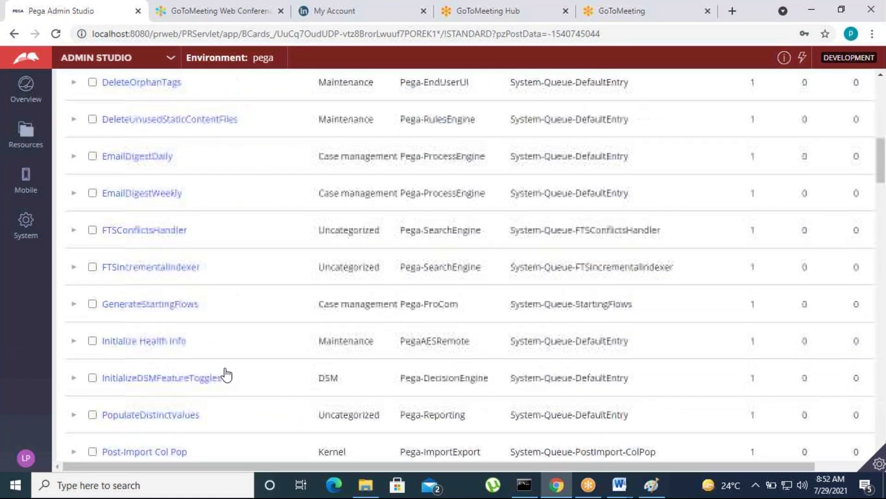
scroll(203, 392, "down", 3)
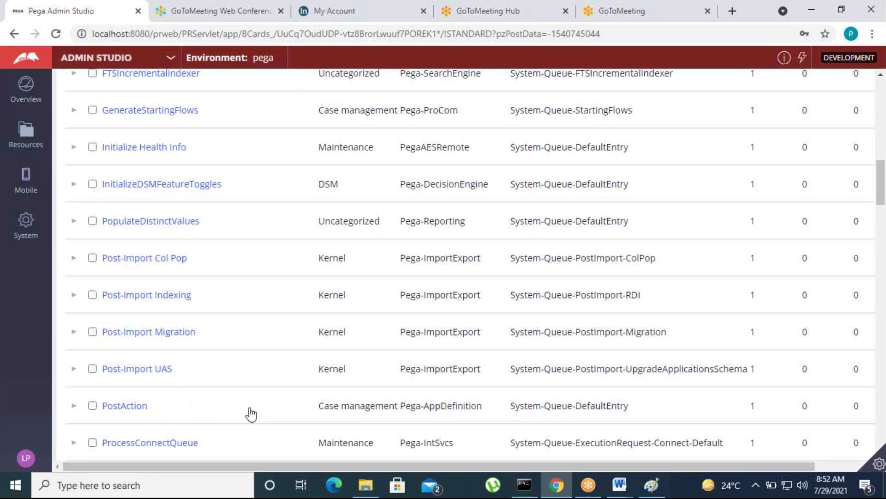
scroll(251, 414, "up", 6)
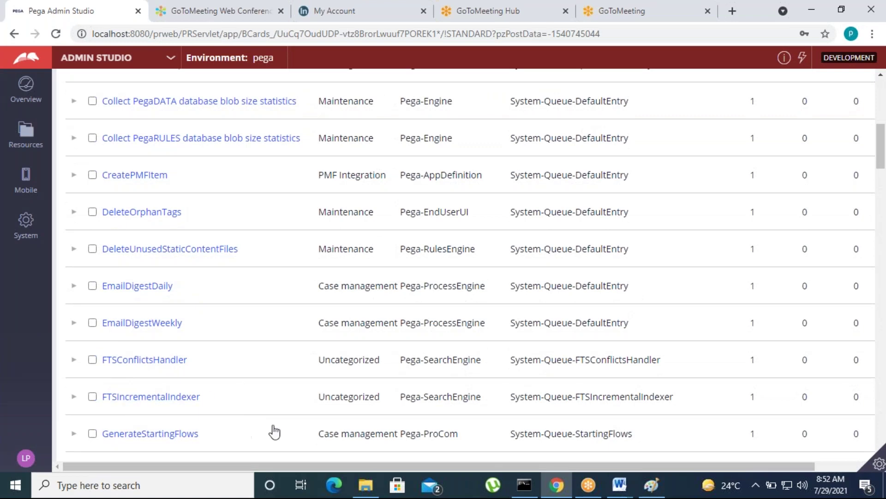
scroll(274, 428, "up", 3)
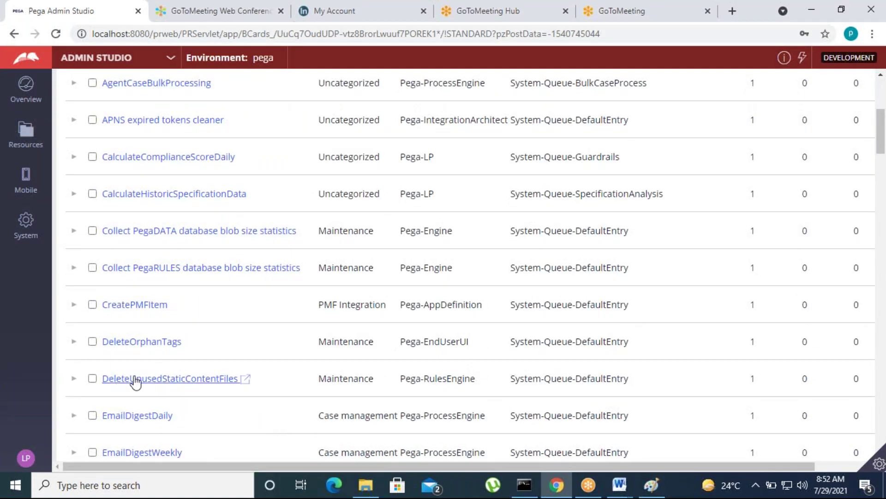
scroll(190, 377, "up", 4)
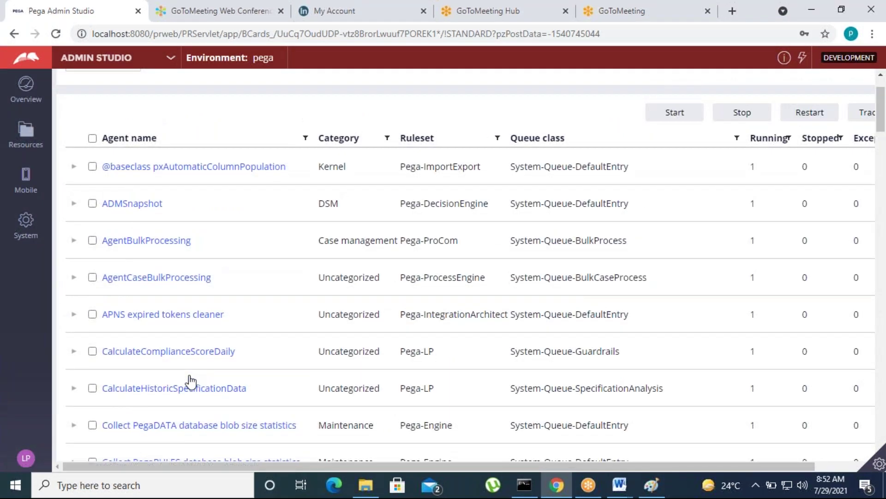
scroll(225, 384, "down", 1)
scroll(225, 384, "down", 20)
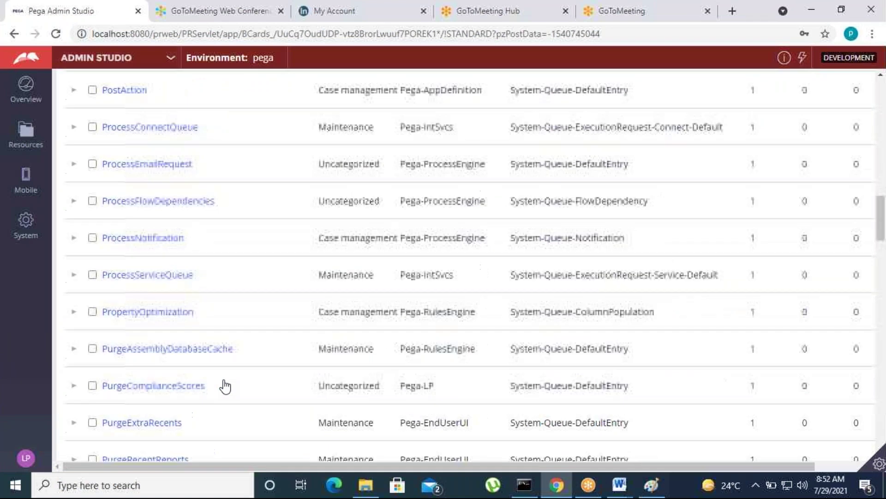
scroll(224, 386, "down", 15)
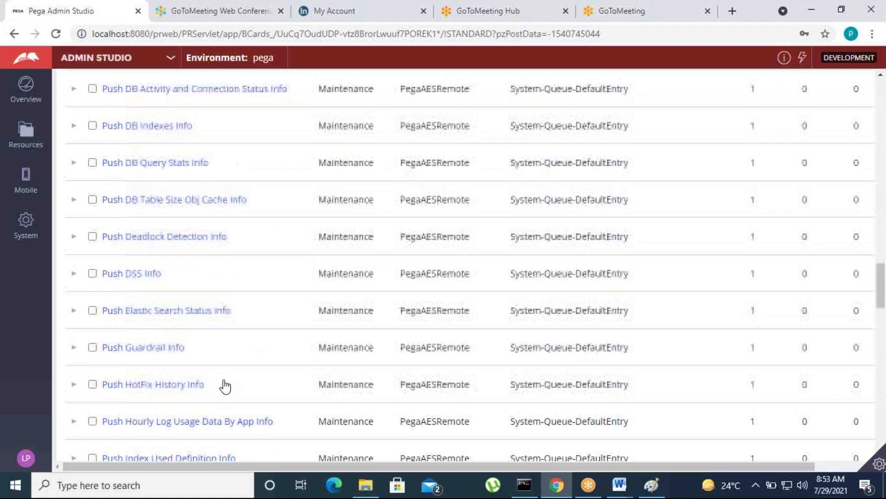
scroll(225, 386, "down", 20)
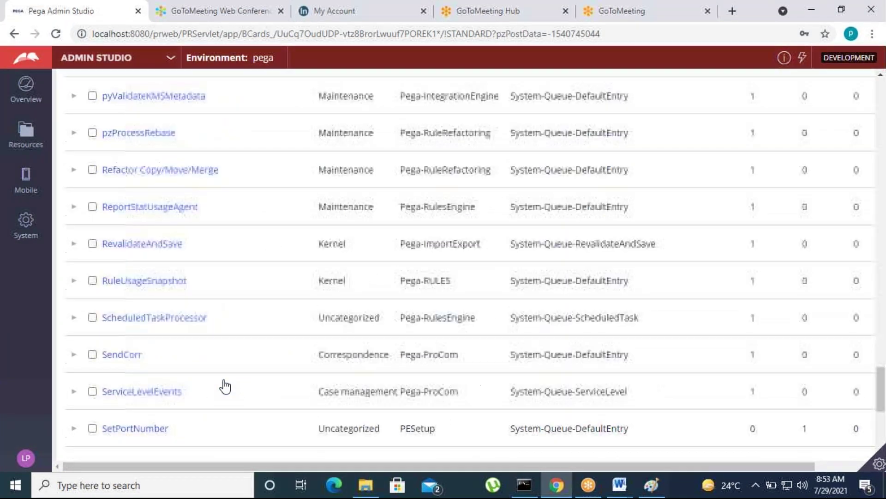
scroll(223, 385, "down", 5)
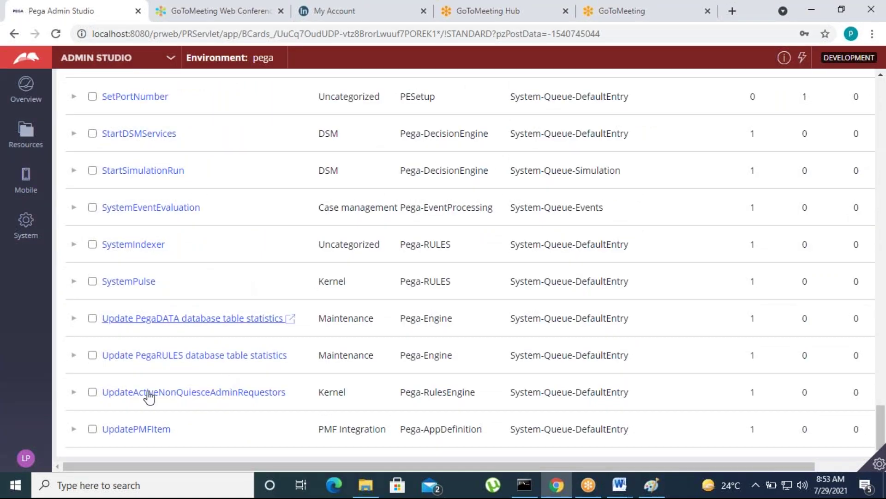
scroll(197, 424, "up", 10)
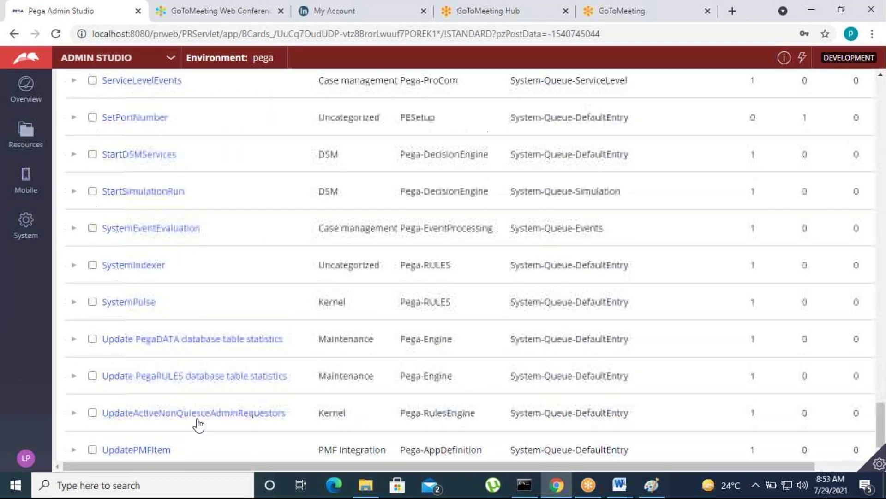
left_click(108, 61)
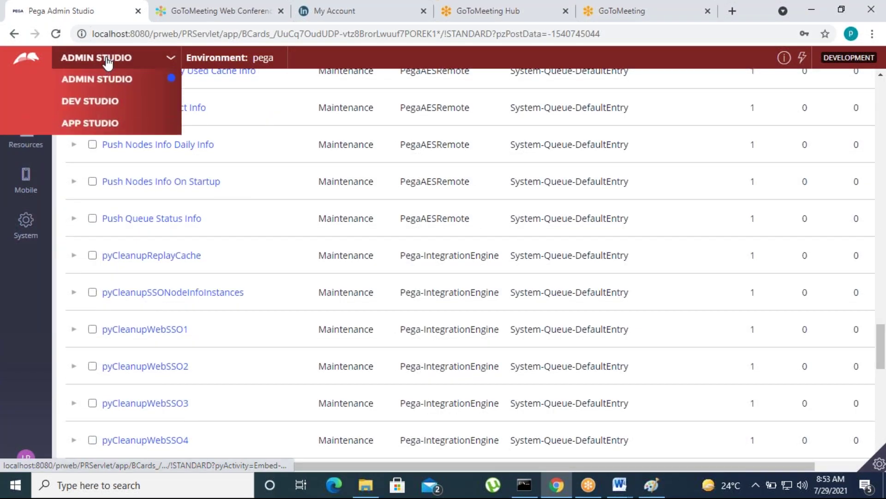
Step: Return to Dev Studio, narrow the explorer panel, and show the Recents list
left_click(93, 102)
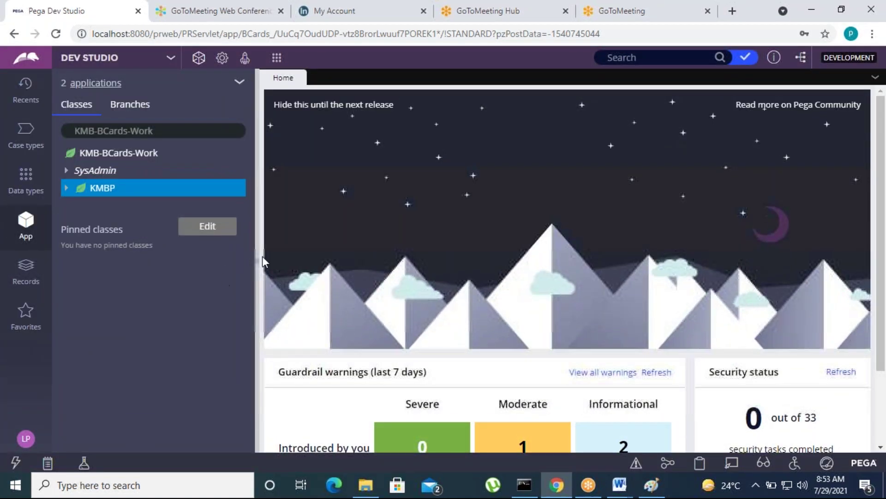
left_click_drag(254, 257, 227, 259)
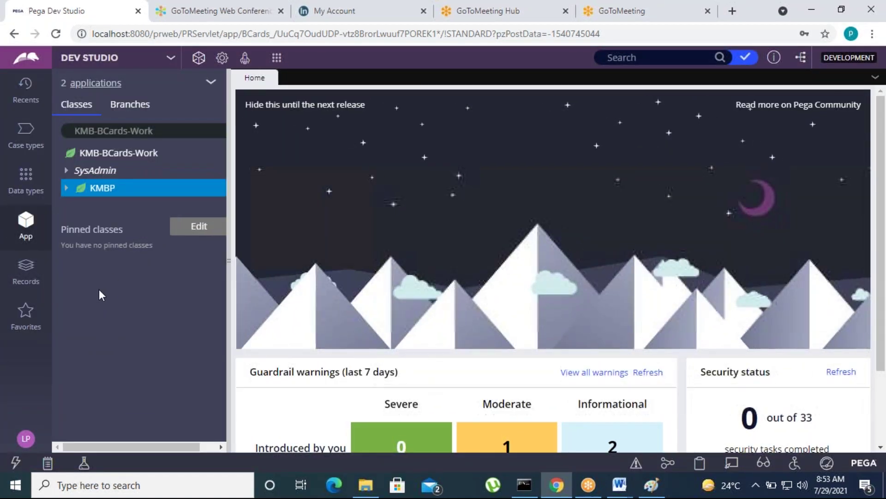
left_click(27, 85)
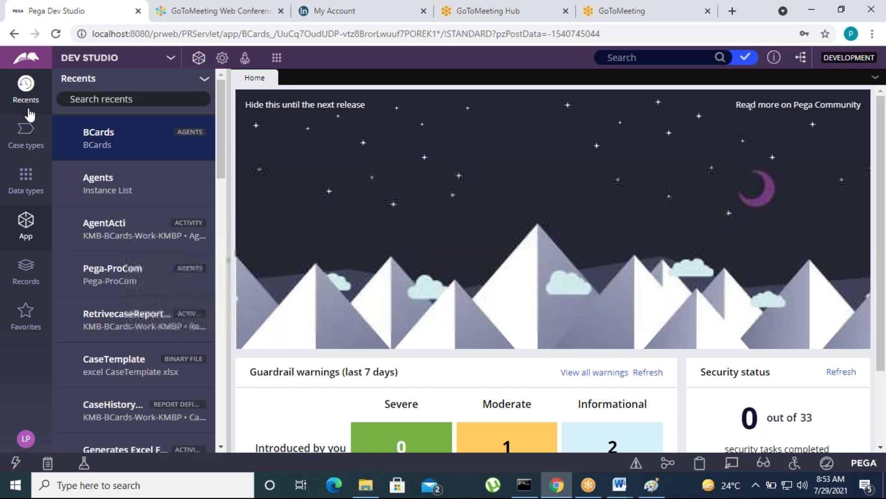
left_click(110, 140)
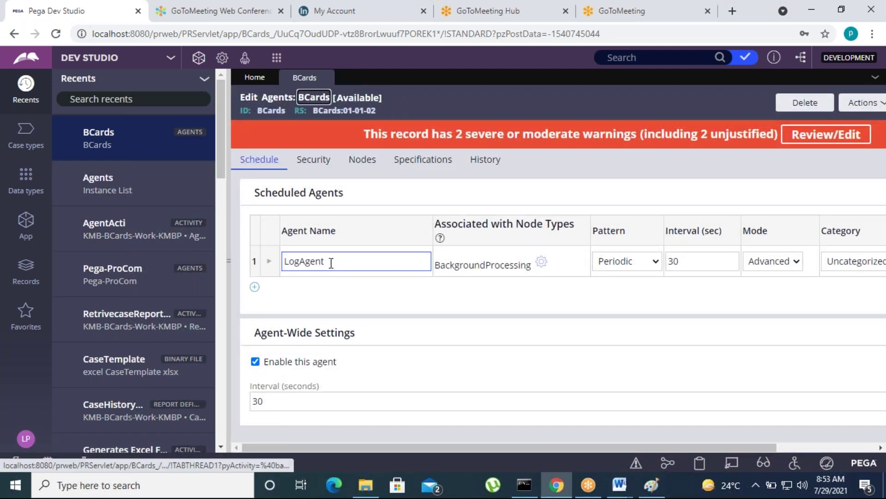
left_click(330, 262)
left_click(269, 261)
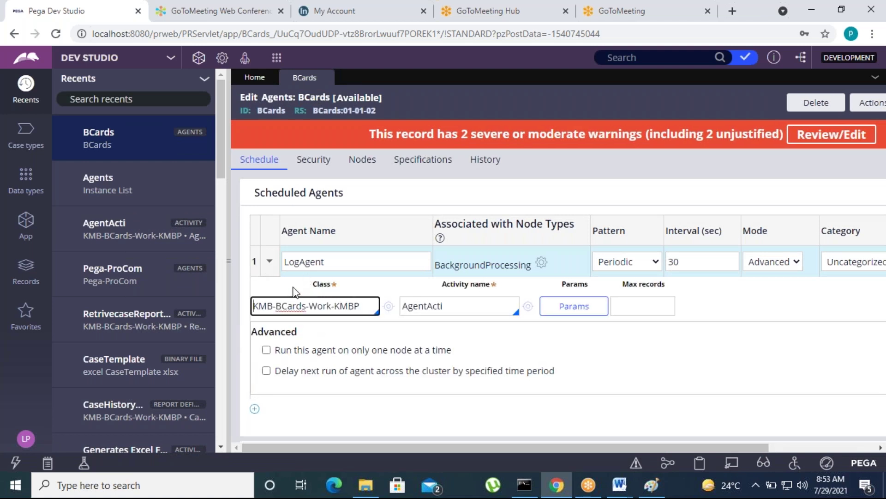
left_click(269, 261)
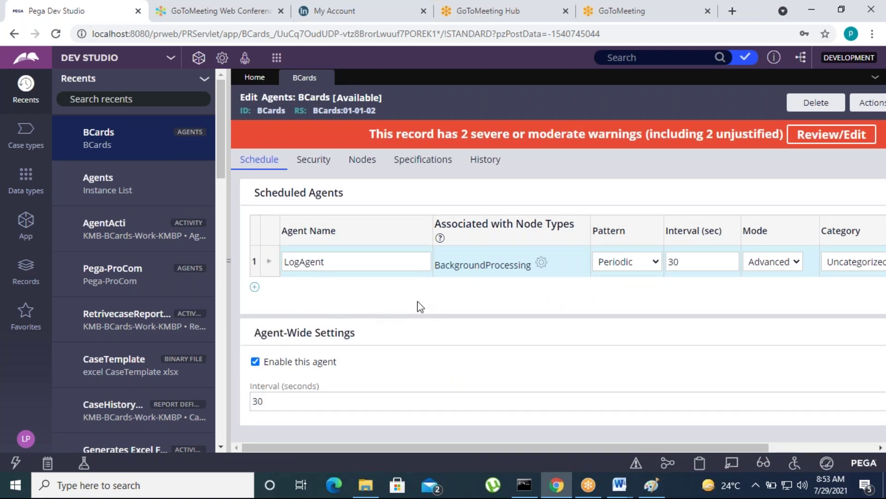
left_click(318, 165)
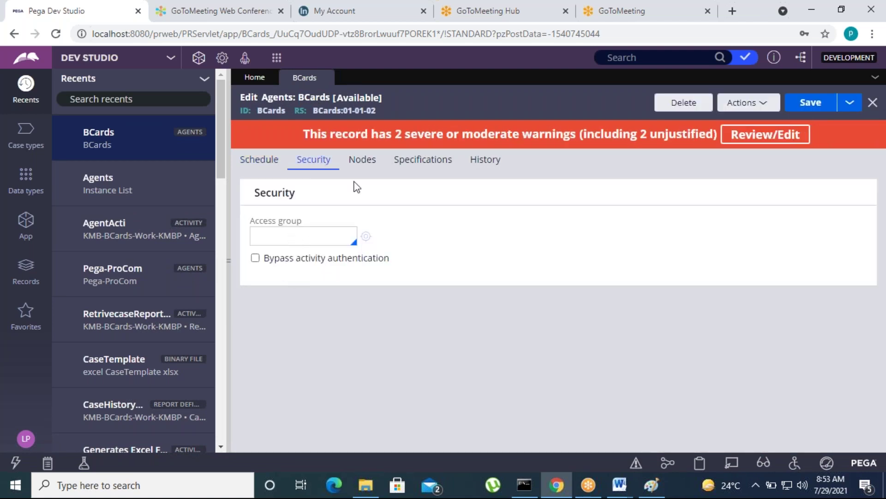
left_click(359, 172)
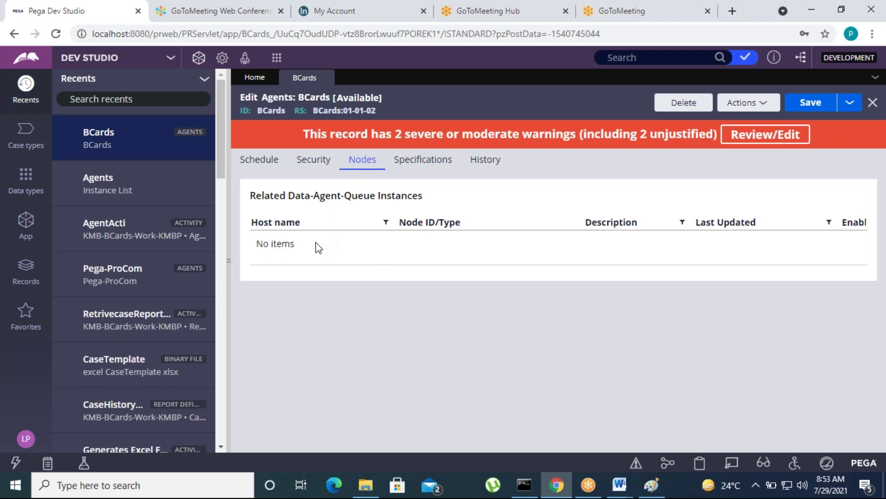
left_click(747, 103)
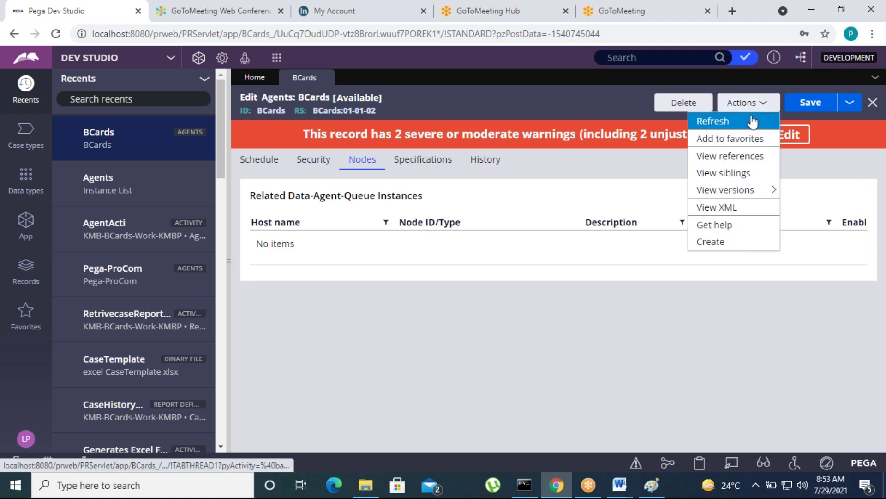
left_click(725, 122)
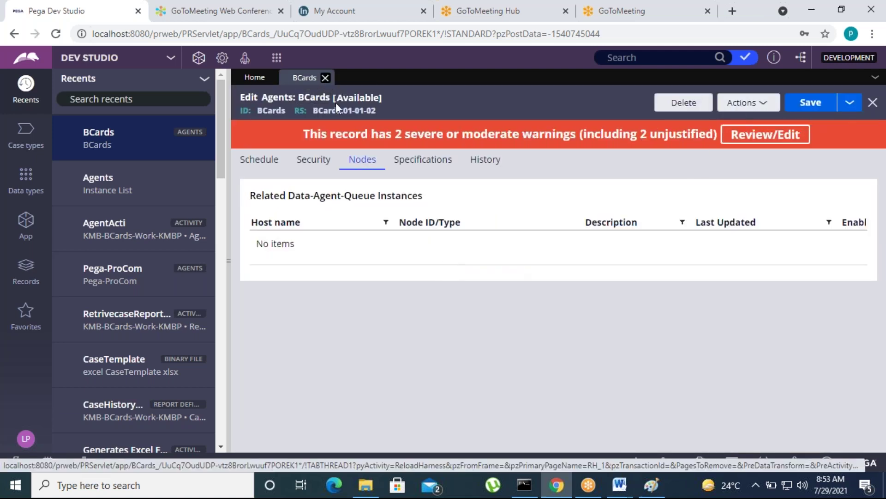
left_click(325, 78)
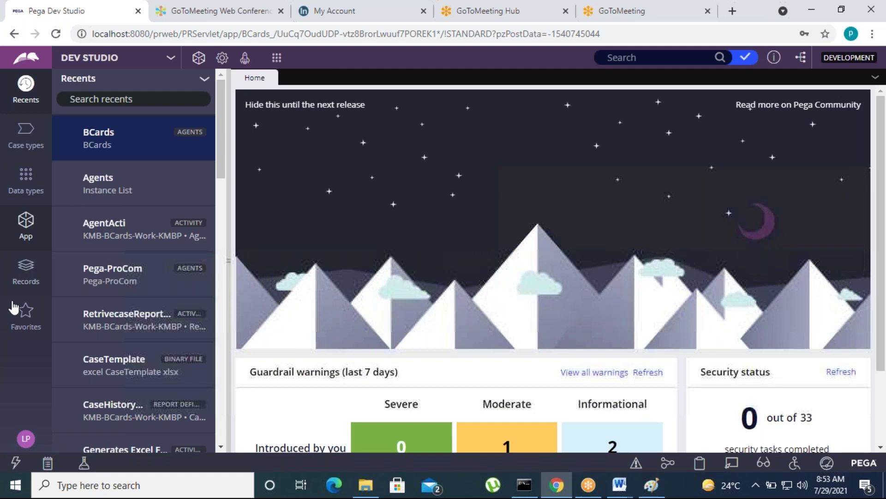
Step: Log off, log back in with the BCards administrator user name and password, and minimize the startup console
left_click(25, 441)
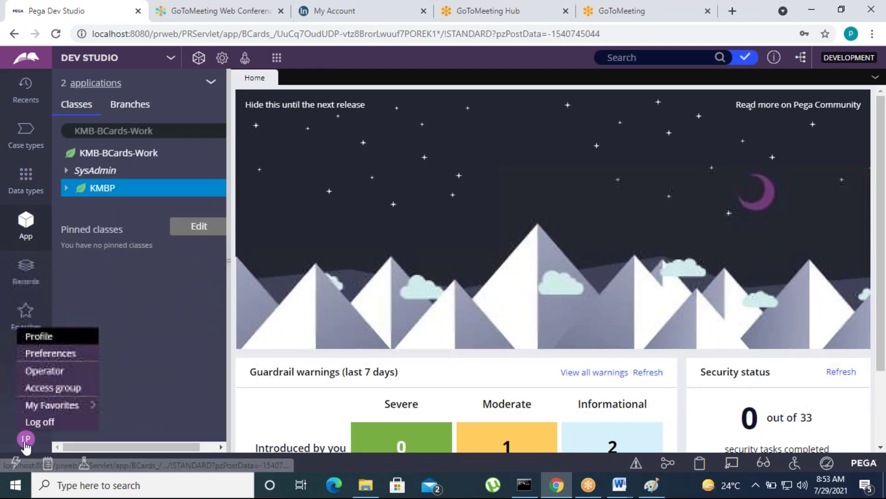
left_click(40, 422)
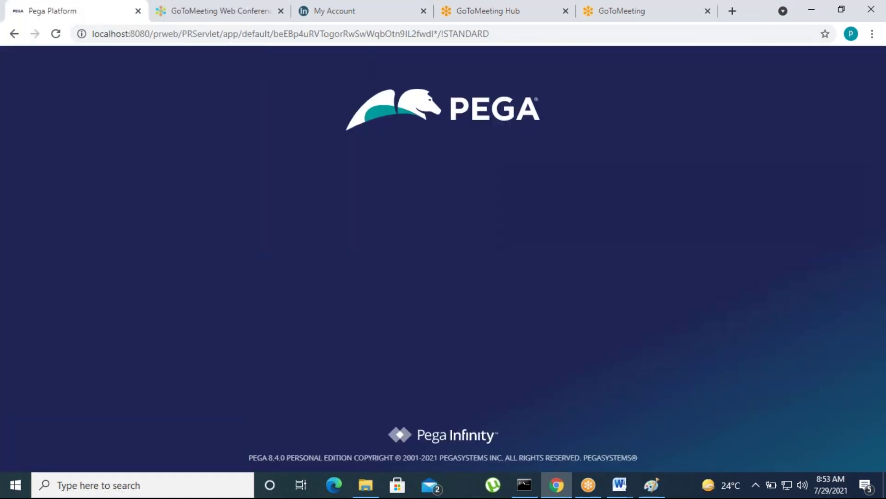
left_click(376, 204)
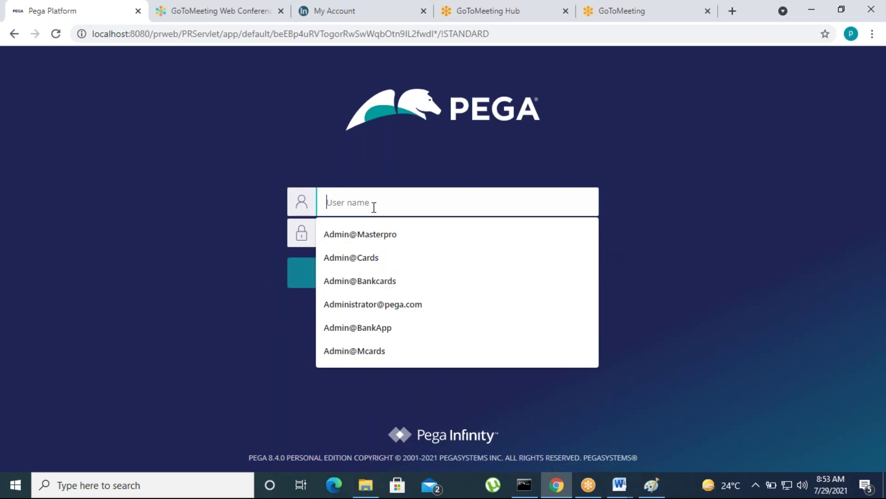
type("Admin")
type("@BCards")
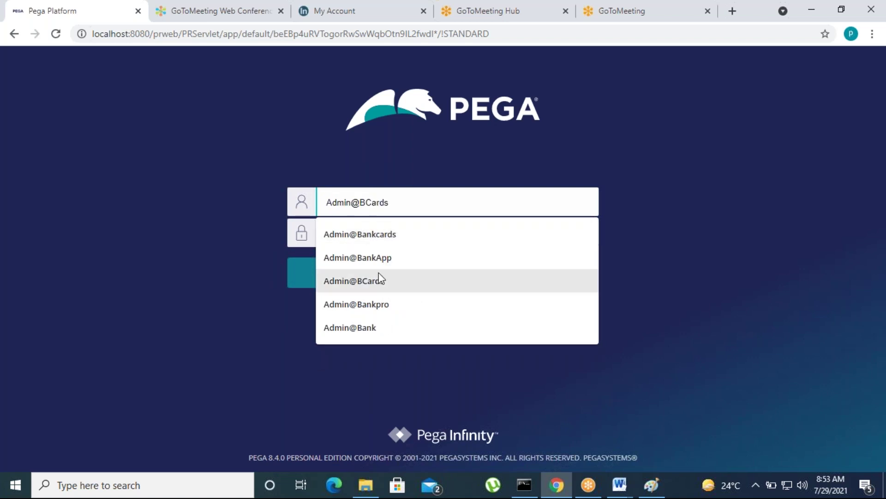
left_click(382, 280)
left_click(356, 233)
type("•")
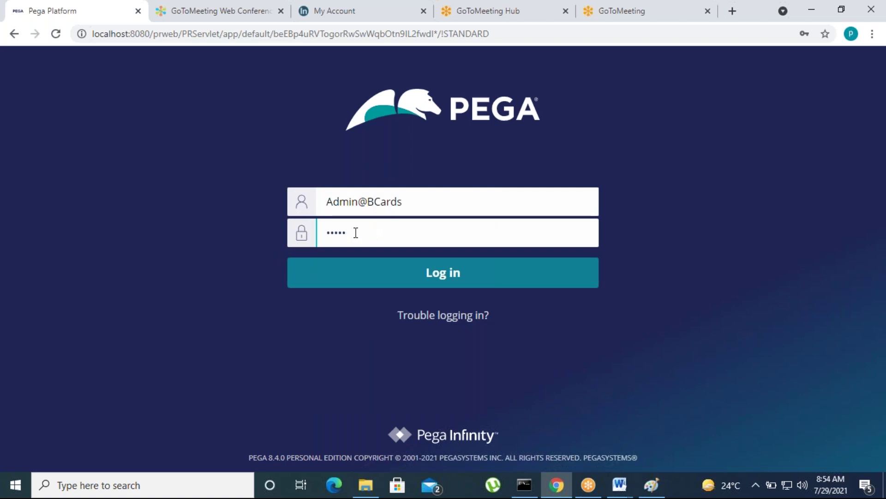
left_click(426, 284)
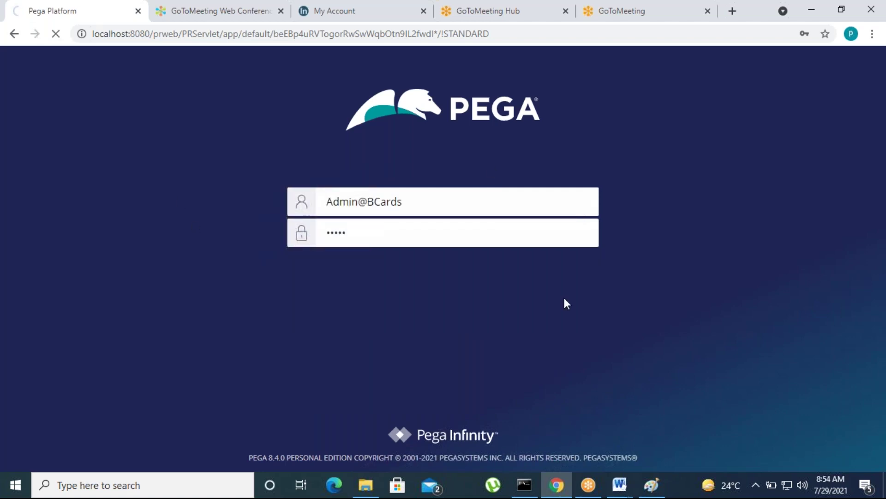
left_click(525, 484)
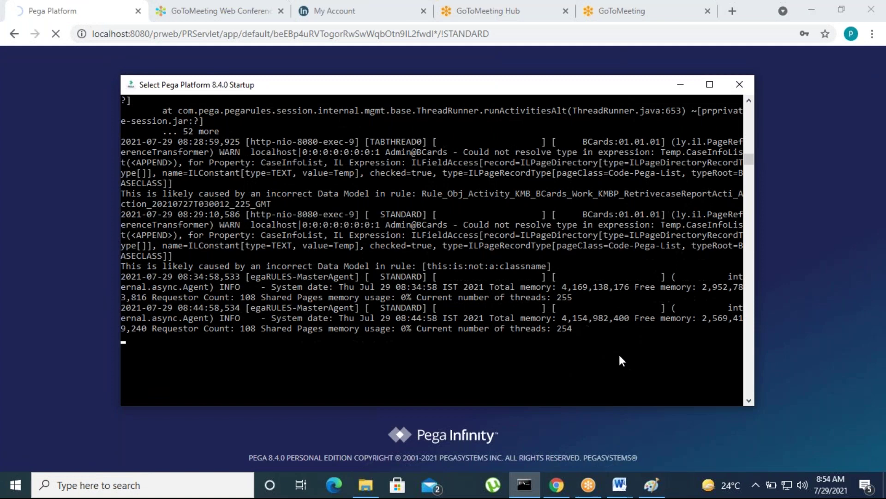
left_click(680, 86)
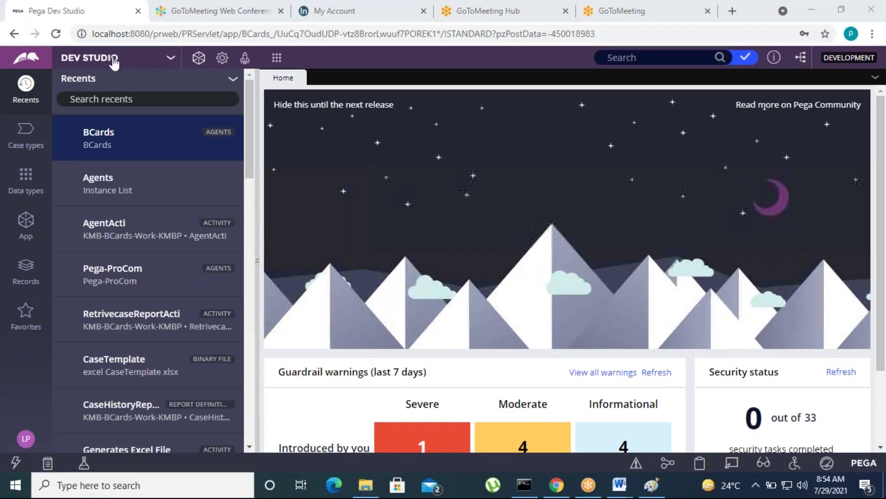
Step: Switch to Admin Studio and open the Agents list under Resources
left_click(113, 62)
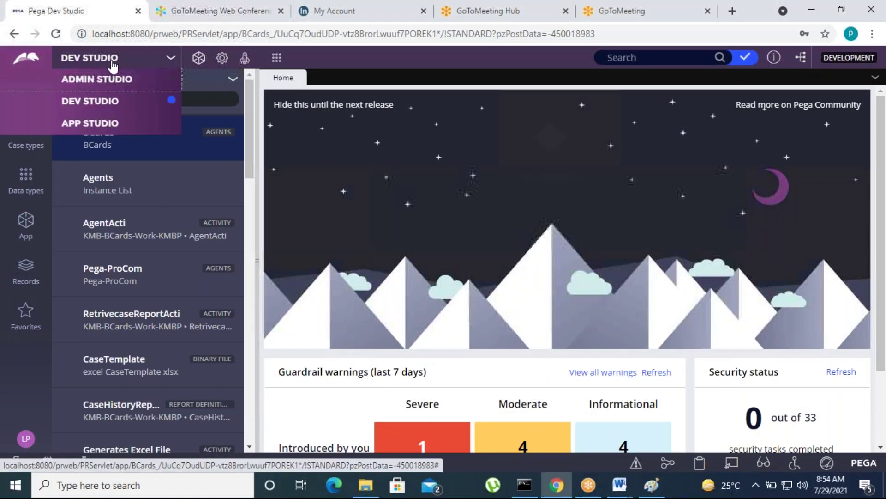
left_click(87, 79)
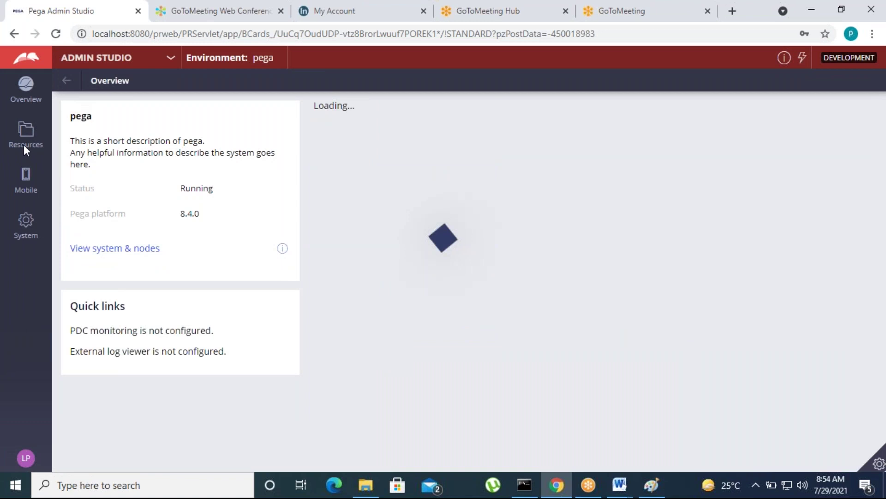
left_click(26, 134)
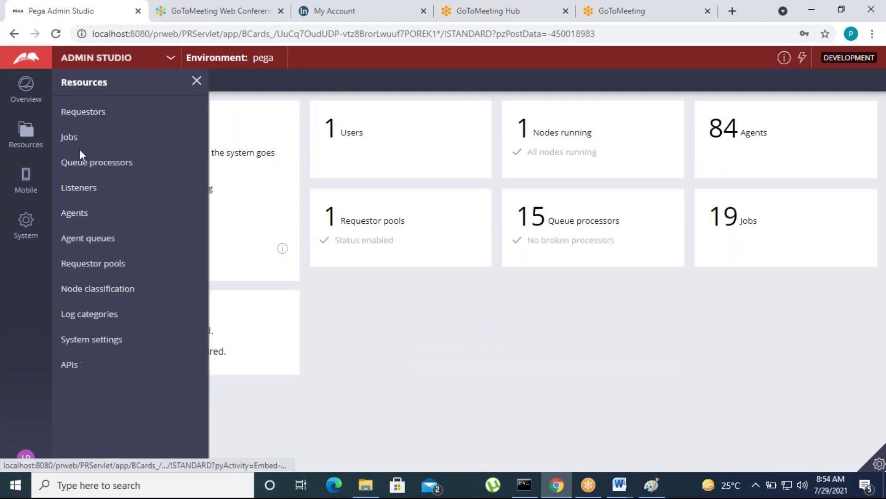
left_click(70, 218)
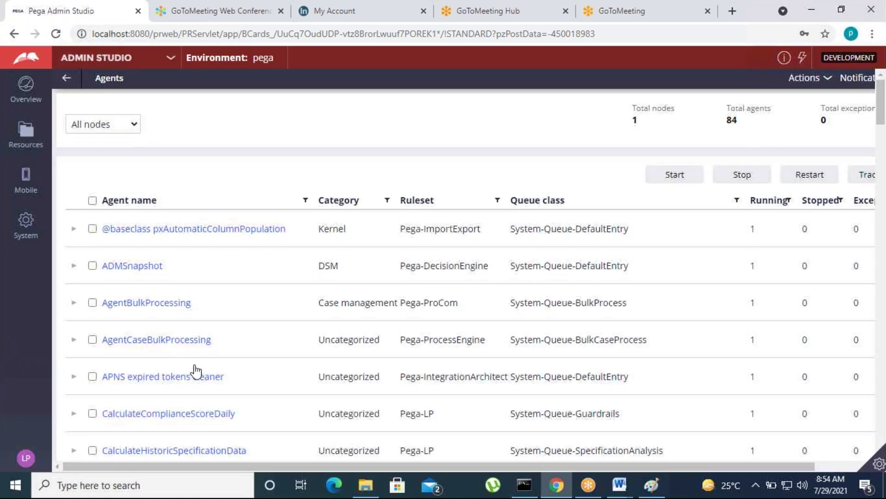
Step: Scroll to the end of the Agents table and switch back to Dev Studio
scroll(196, 371, "down", 7)
scroll(196, 371, "down", 15)
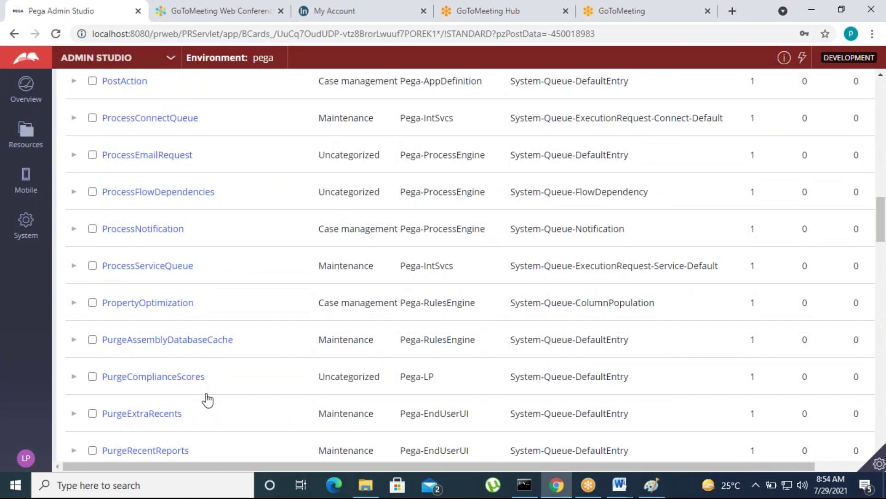
scroll(208, 400, "up", 7)
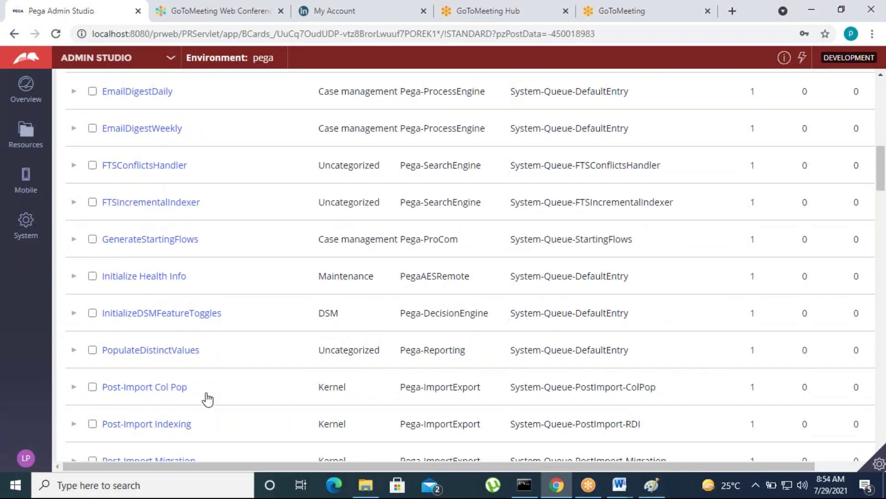
scroll(178, 340, "down", 2)
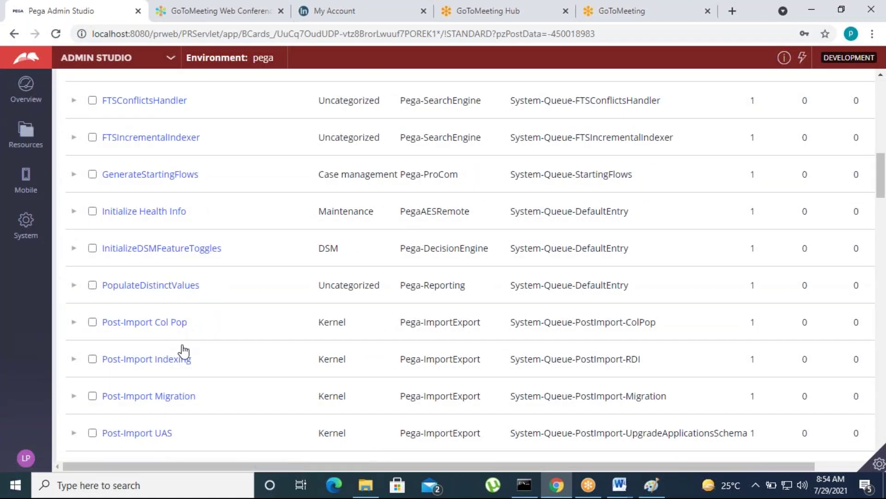
scroll(184, 352, "down", 7)
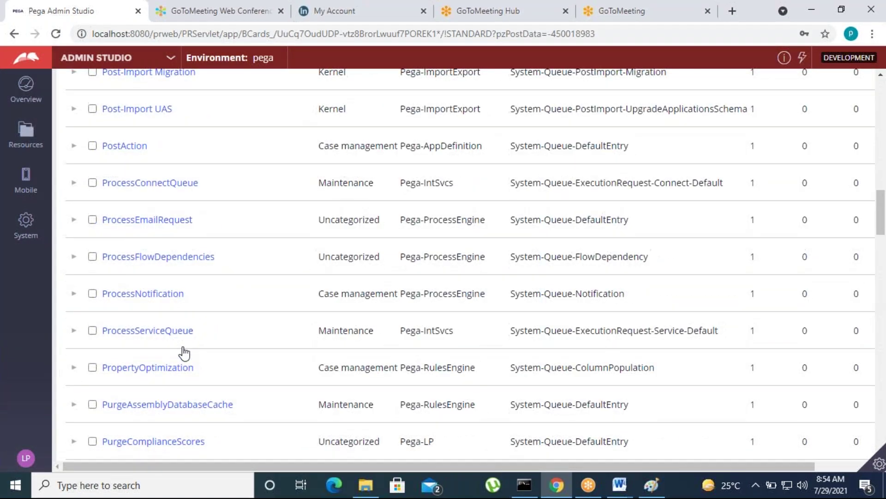
scroll(200, 354, "up", 3)
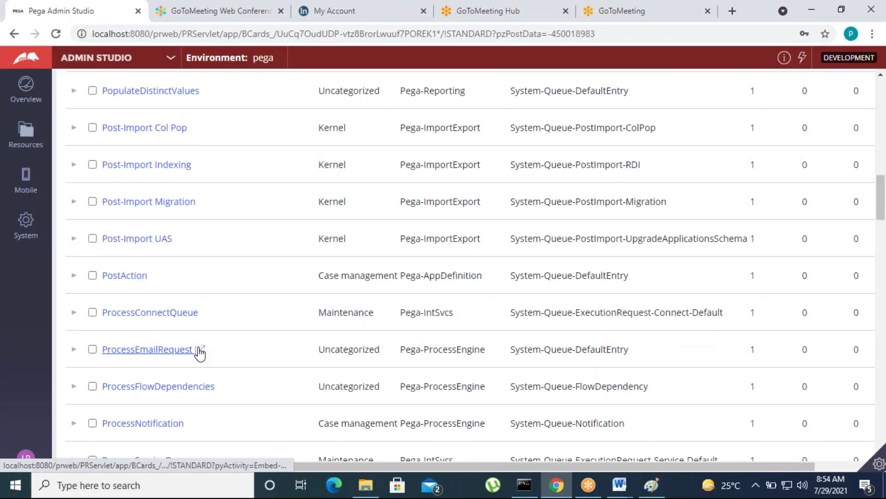
scroll(200, 354, "up", 3)
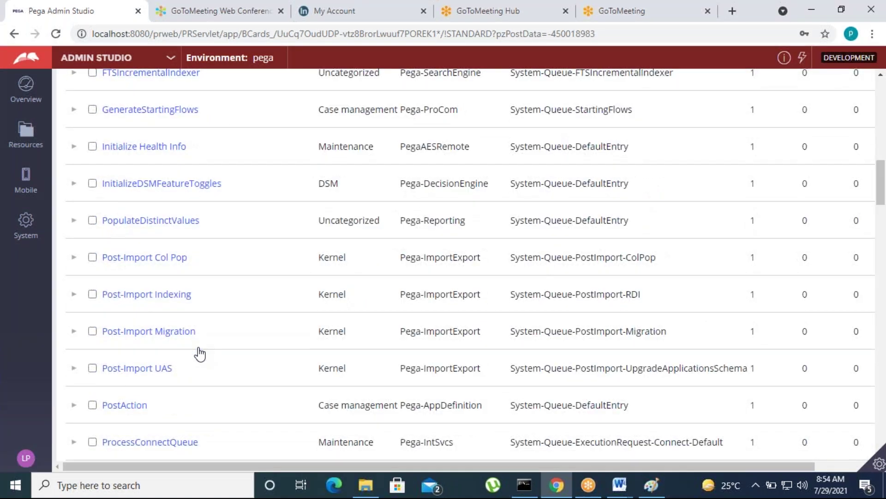
scroll(200, 354, "up", 5)
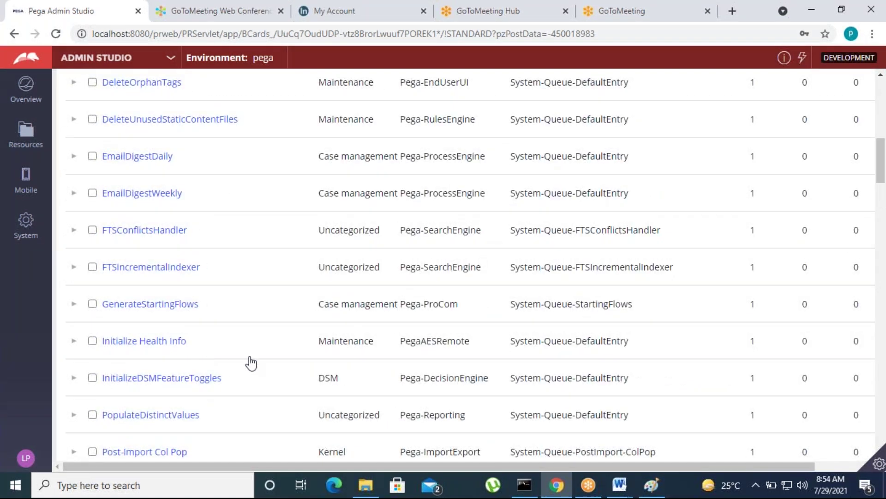
scroll(252, 363, "down", 9)
scroll(259, 365, "down", 15)
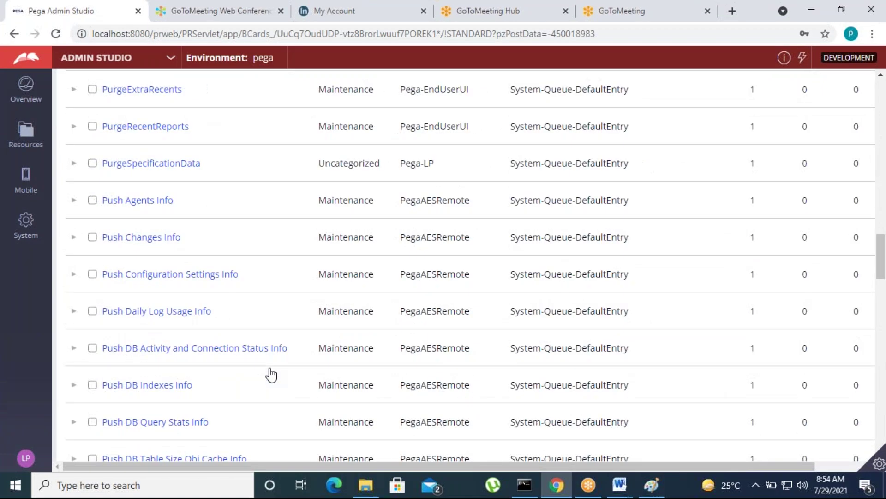
scroll(270, 373, "down", 10)
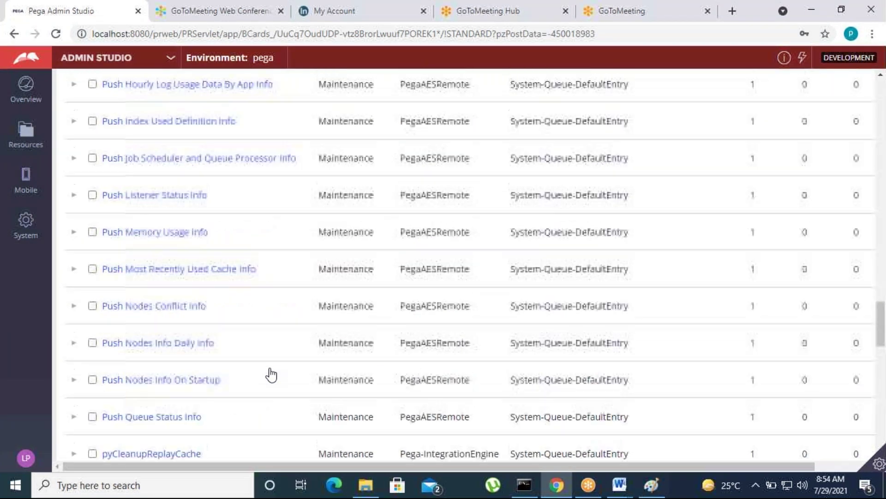
scroll(317, 388, "down", 8)
scroll(317, 388, "down", 9)
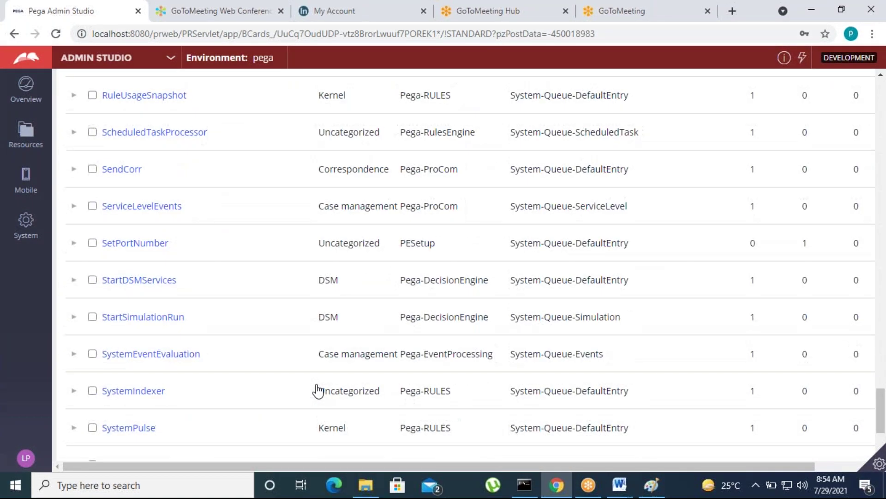
scroll(318, 390, "down", 3)
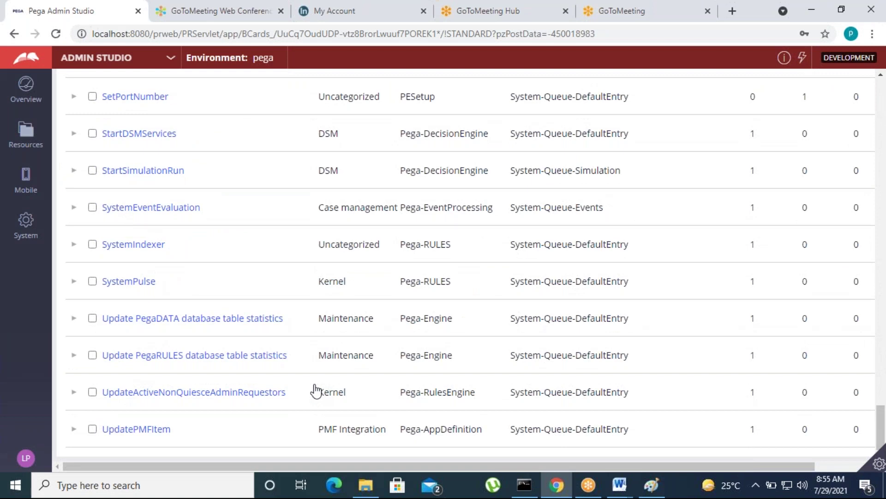
left_click(96, 65)
left_click(89, 106)
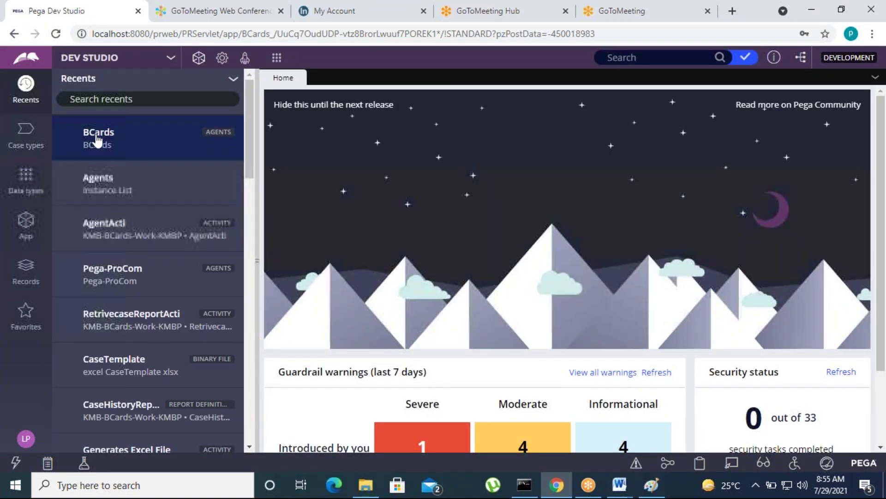
Step: Open the BCards agents rule from Recents and its BackgroundProcessing node schedule
left_click(27, 229)
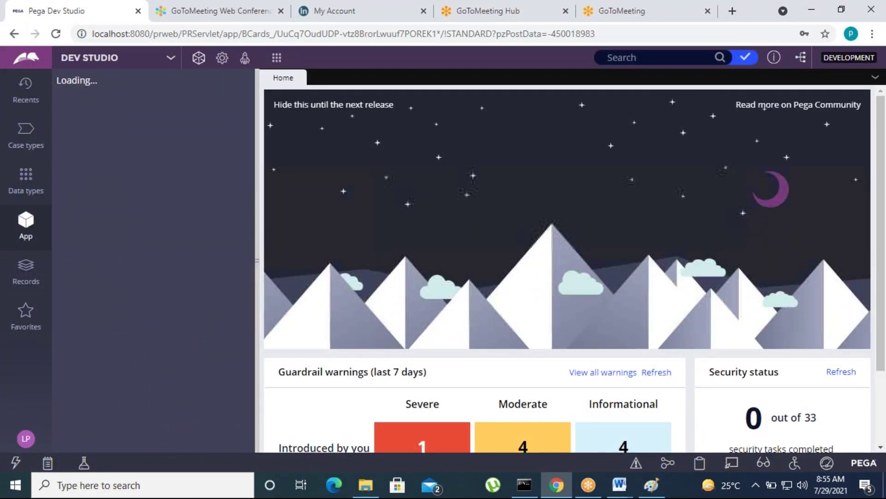
left_click(25, 88)
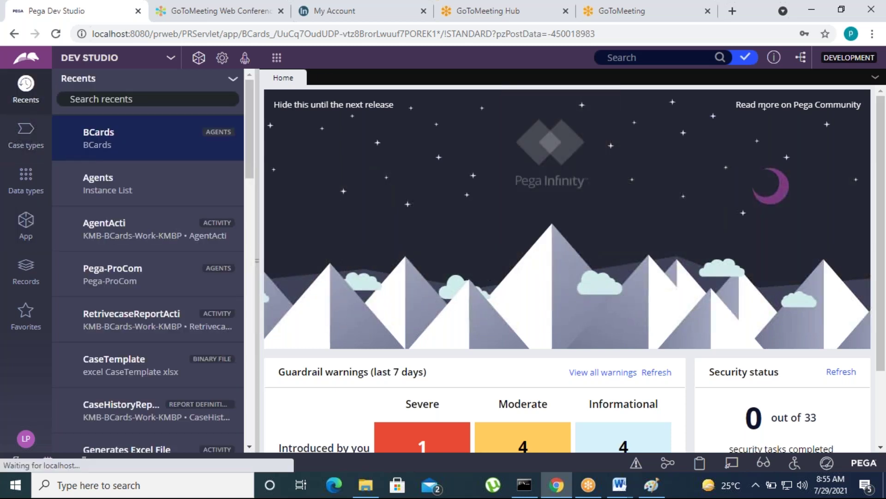
left_click(98, 137)
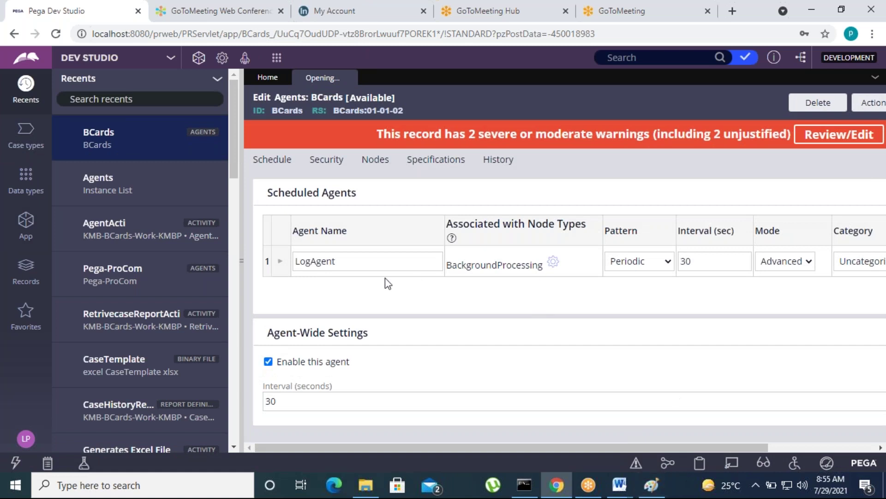
left_click(381, 161)
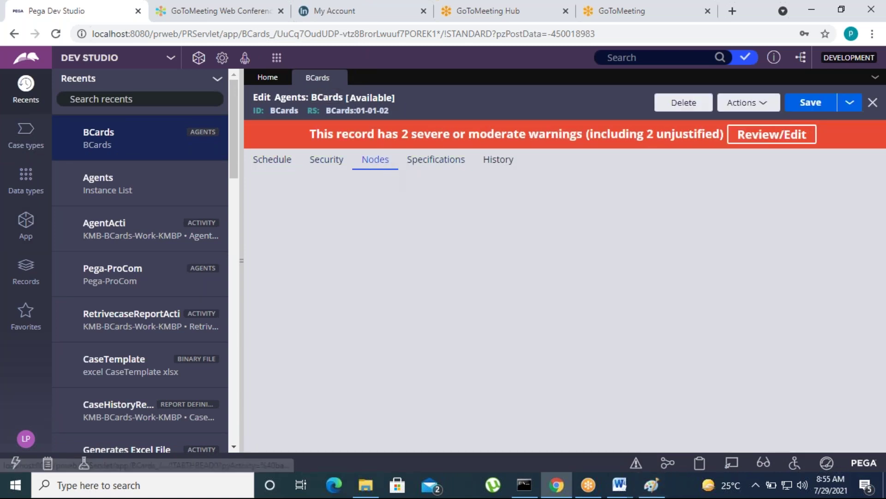
left_click(450, 248)
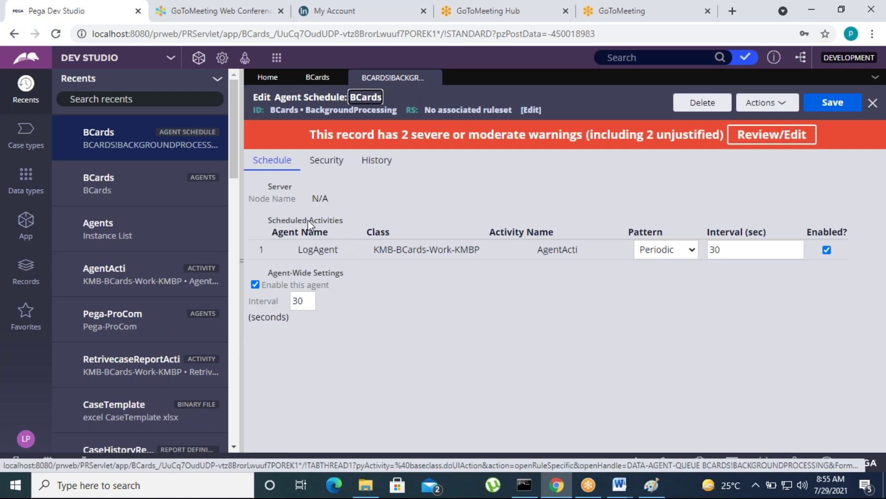
Step: Close the BCARDS!BACKGROUNDPROCESSING tab and show LogAgent's 30-second schedule on the BCards agents rule
double_click(341, 221)
left_click_drag(342, 221, 300, 223)
left_click(412, 202)
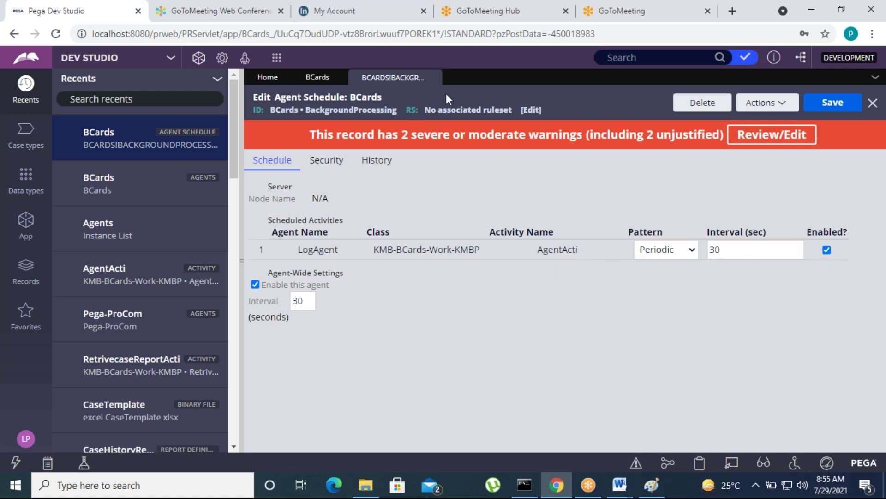
left_click(432, 77)
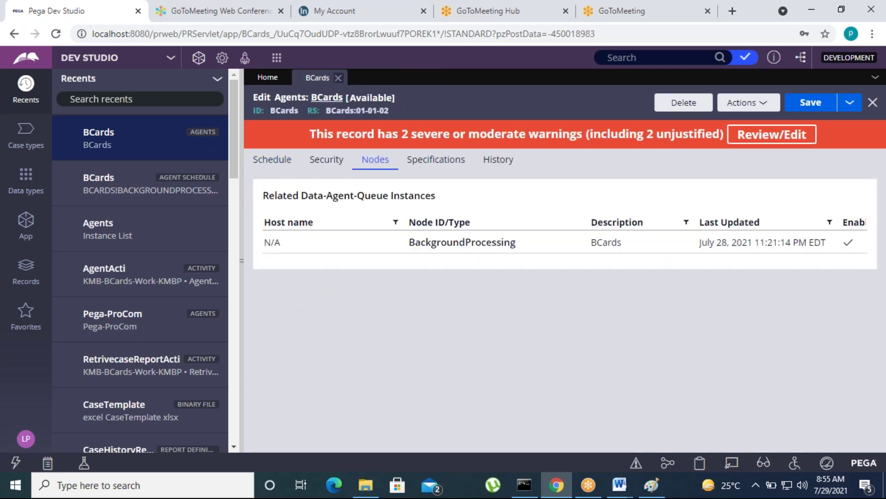
left_click(272, 160)
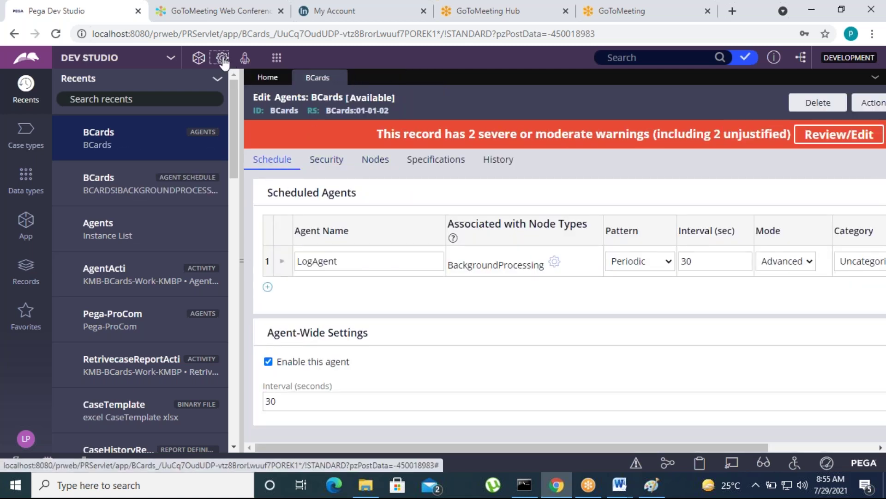
Step: Go to Configure > System > Operations > Logs to reach the log utilities page
left_click(222, 59)
mouse_move(194, 222)
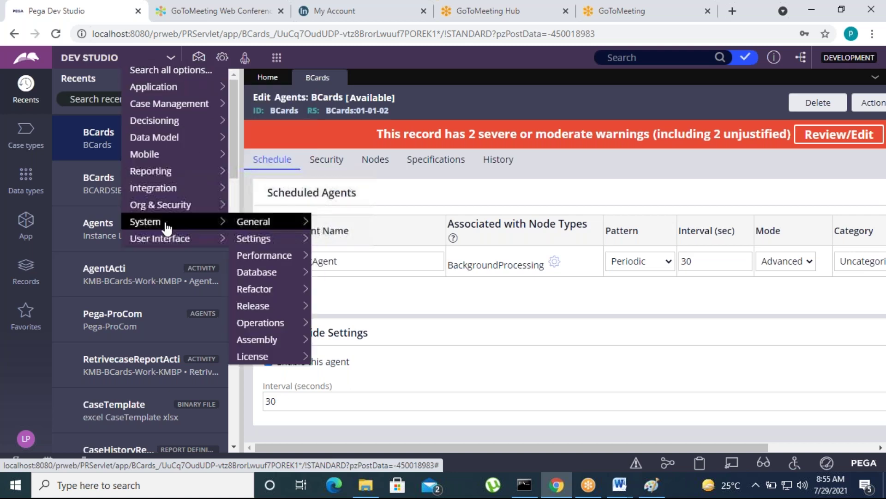
mouse_move(289, 229)
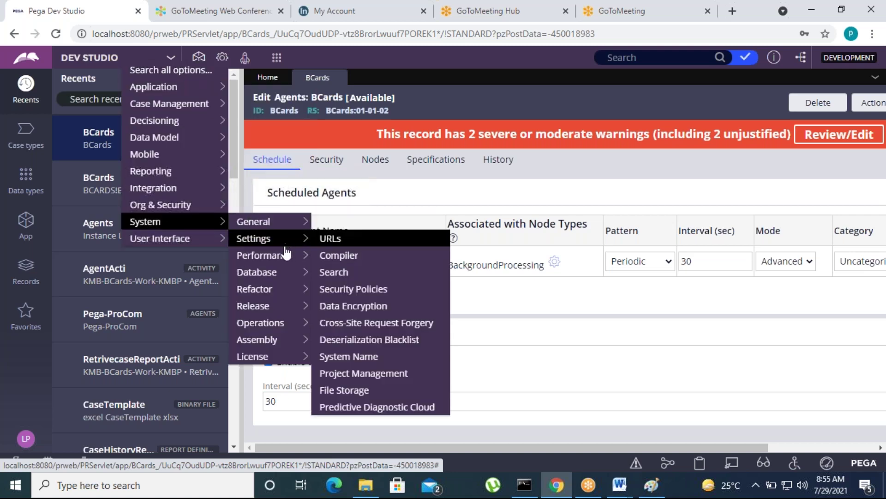
mouse_move(285, 256)
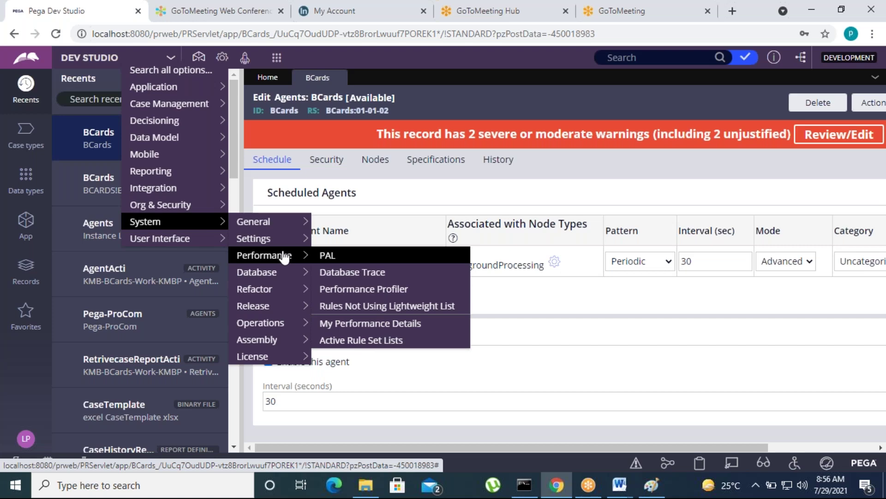
mouse_move(283, 323)
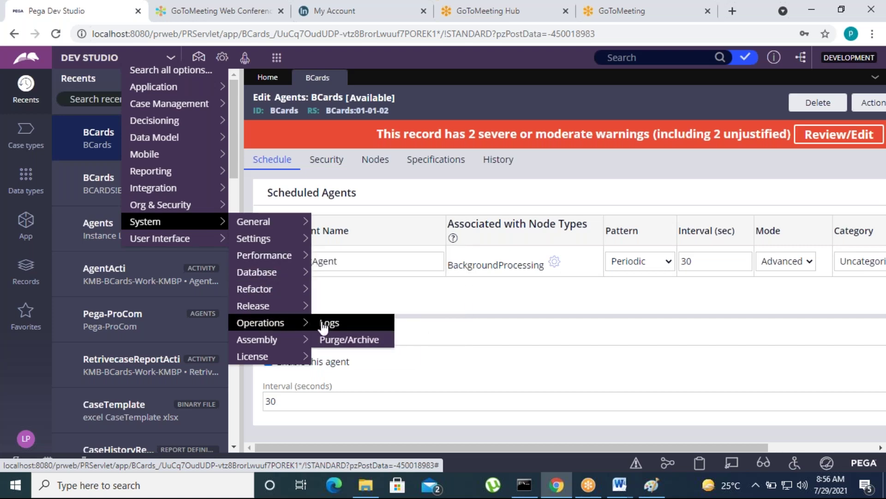
left_click(336, 325)
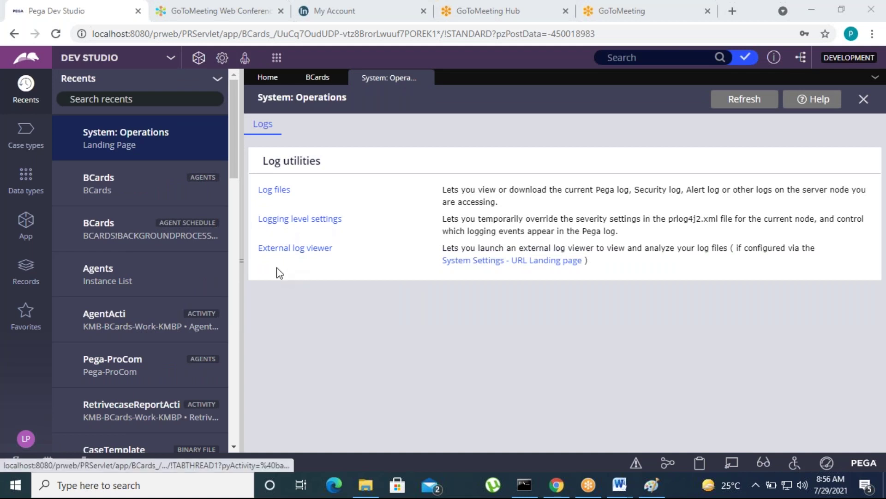
left_click(274, 193)
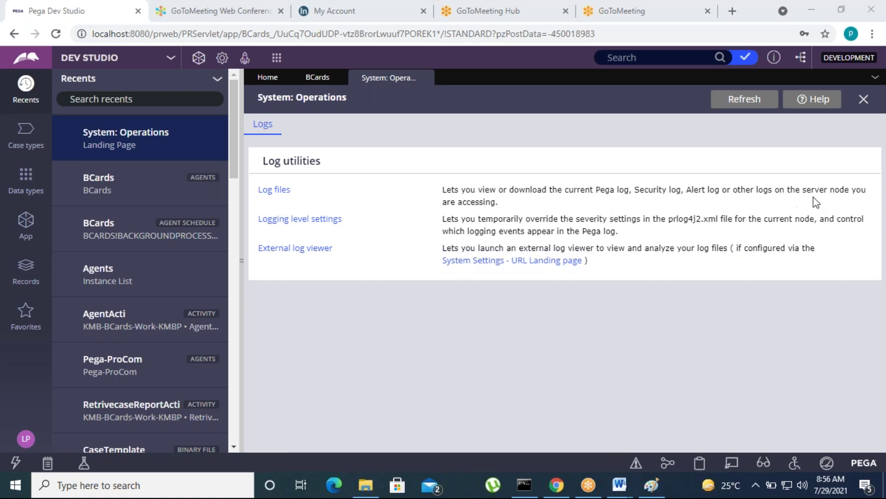
Step: Open PegaRULES.log from the Log files list in the log viewer
left_click(267, 191)
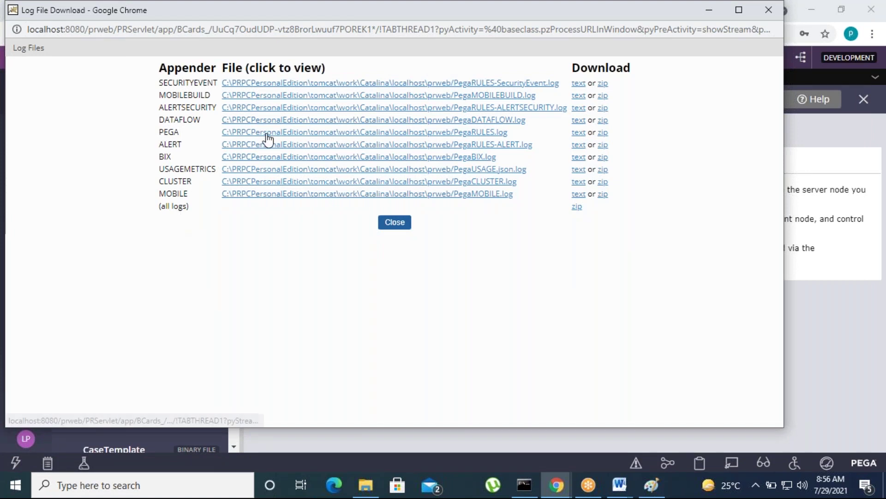
left_click(251, 133)
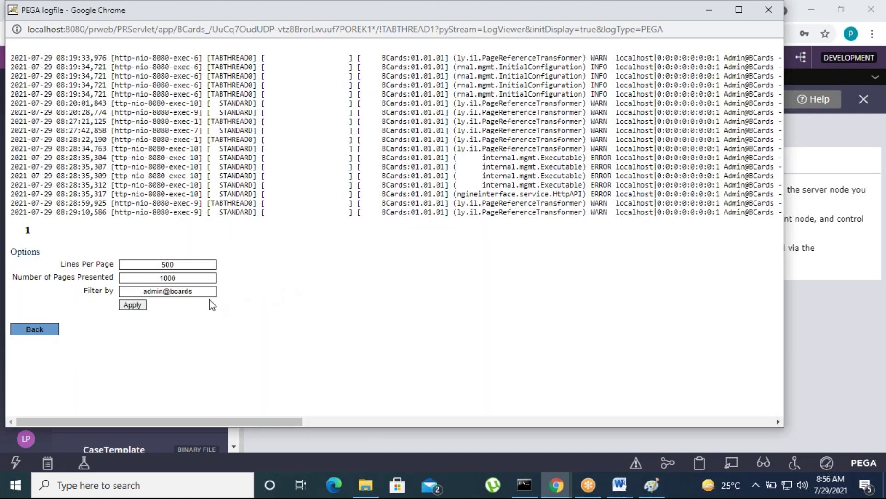
left_click_drag(307, 428, 121, 436)
Step: Clear the old Filter by value and begin entering ERROR
left_click(193, 292)
double_click(194, 292)
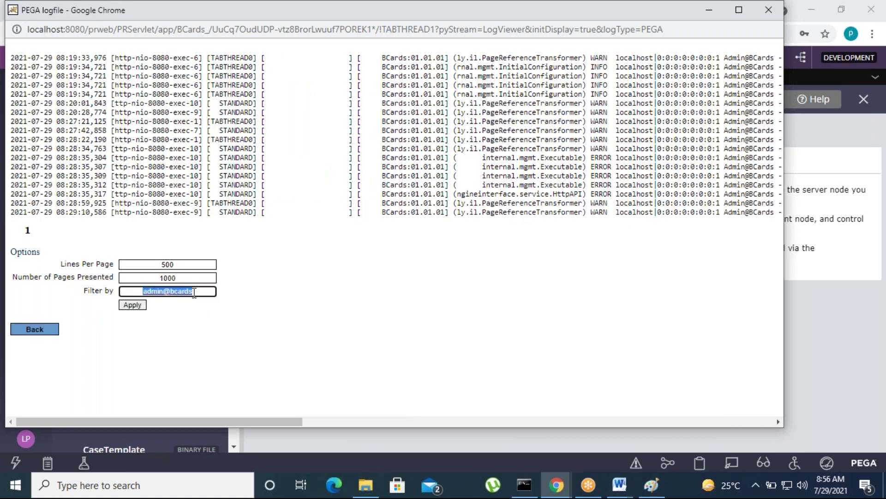
key("BackSpace")
type("EE")
key("BackSpace")
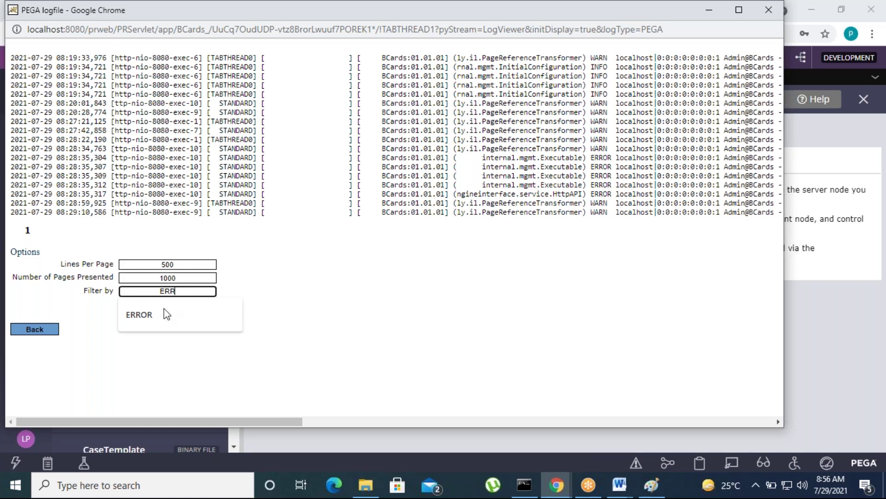
Step: Apply the ERROR filter and scroll across the matching log lines
left_click(154, 315)
left_click(134, 305)
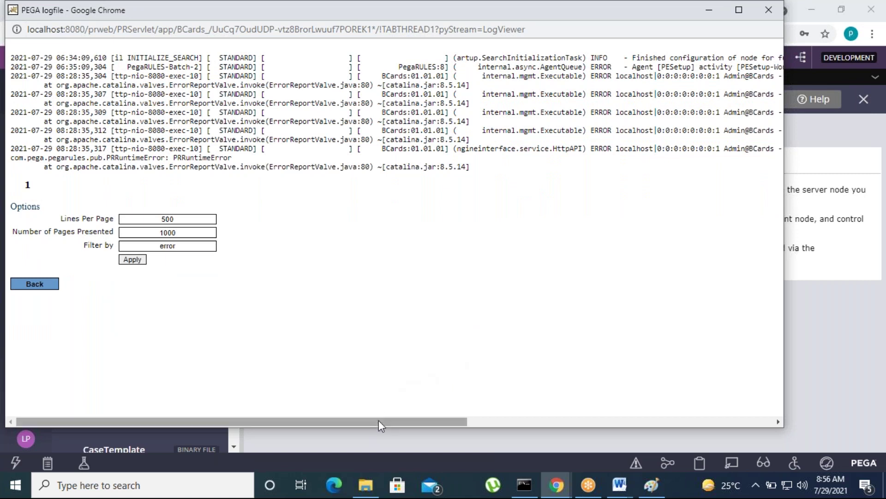
left_click_drag(383, 423, 561, 427)
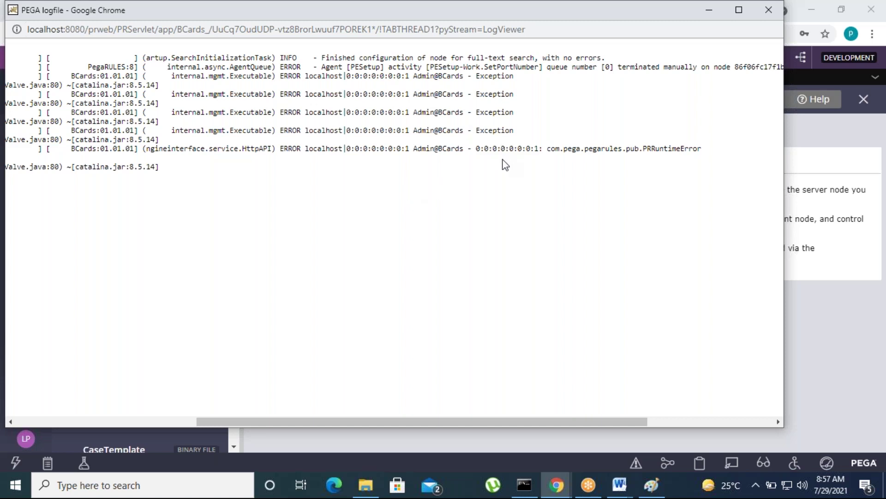
left_click_drag(414, 419, 150, 390)
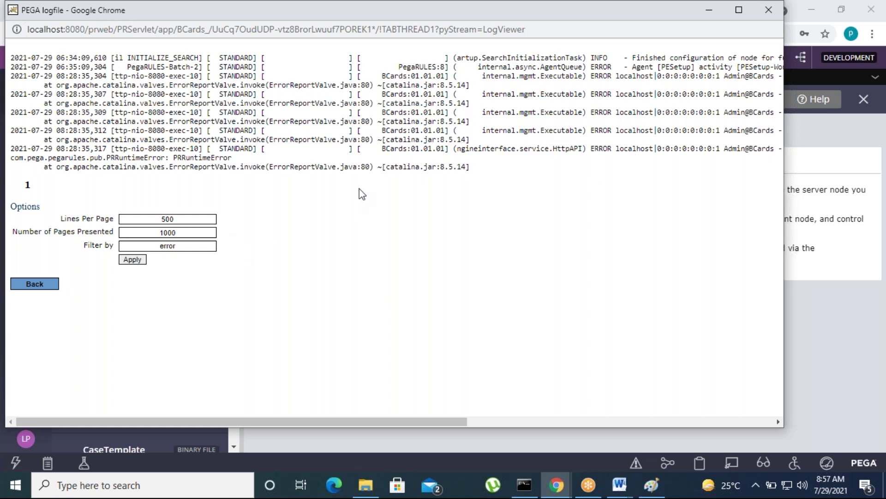
left_click_drag(252, 421, 173, 406)
Step: Replace the lowercase filter with ERROR from the saved suggestions and reread the error entries
left_click(183, 246)
left_click(150, 273)
left_click_drag(386, 421, 617, 419)
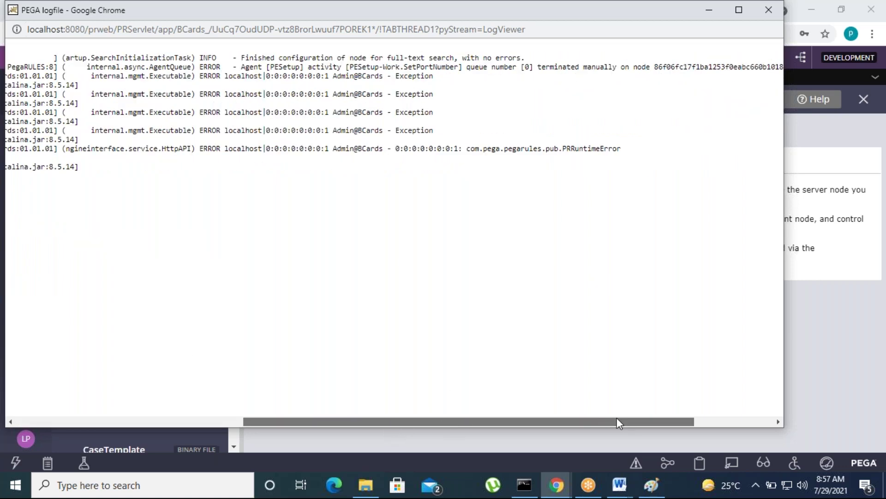
left_click_drag(217, 16, 231, 70)
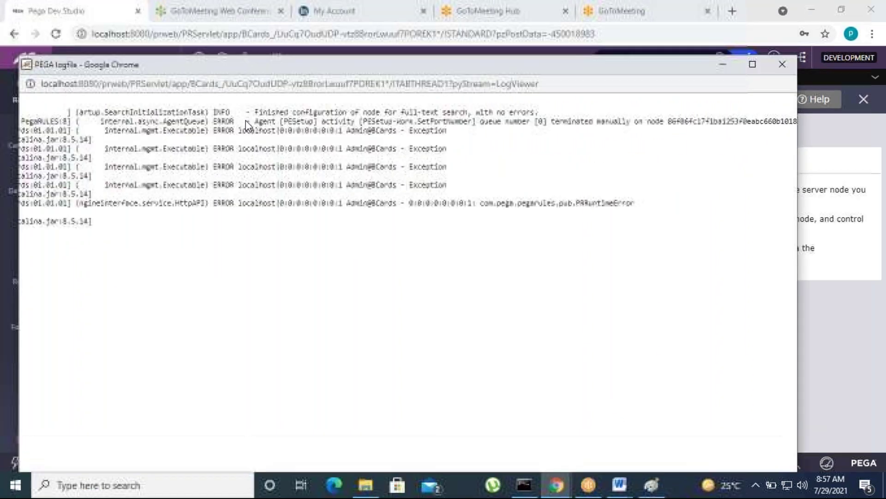
Step: Close the log viewer and the System Operations page after a quick look at the server console
left_click(803, 119)
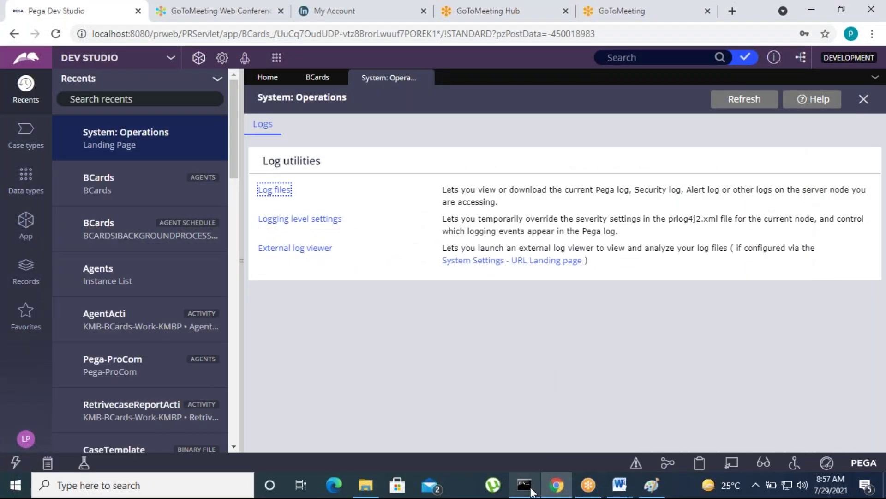
left_click(531, 489)
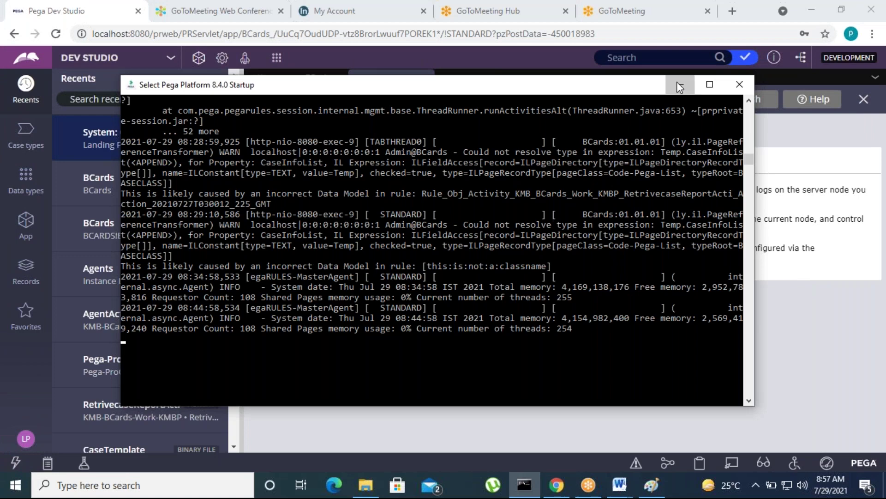
left_click(680, 87)
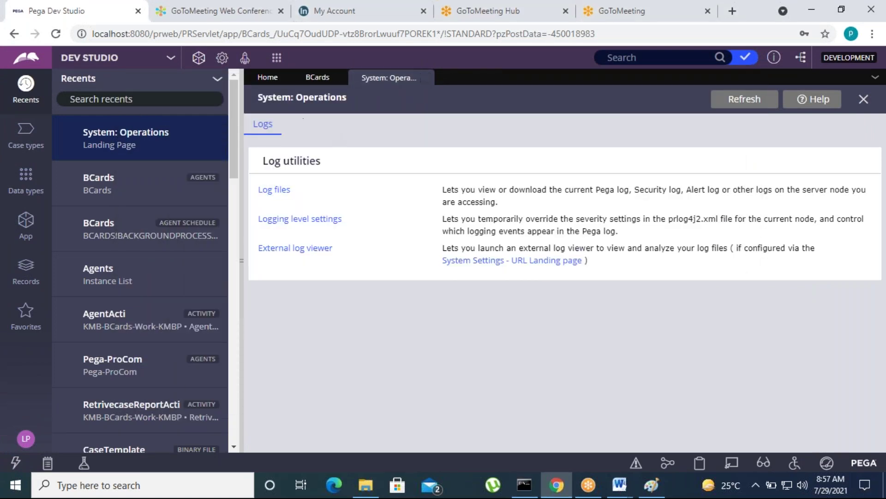
left_click(428, 77)
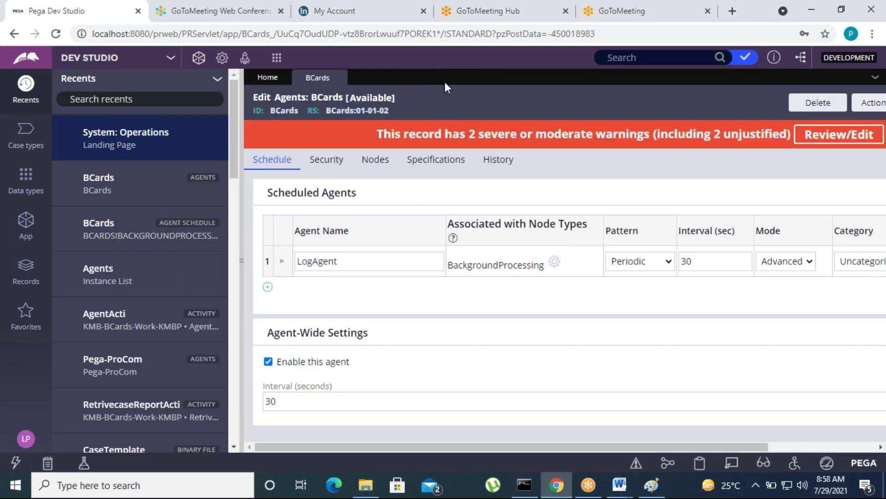
Step: Collapse the LogAgent row's details, check the startup console log, and show the class explorer
left_click(282, 262)
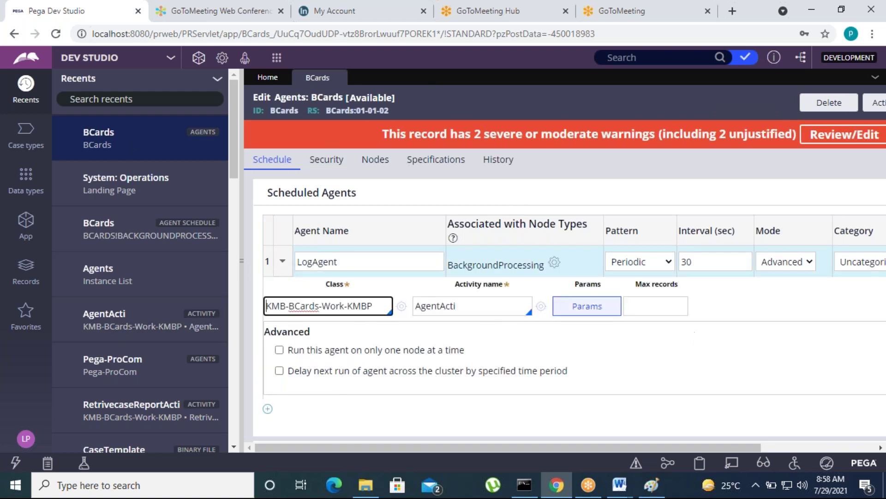
left_click(283, 262)
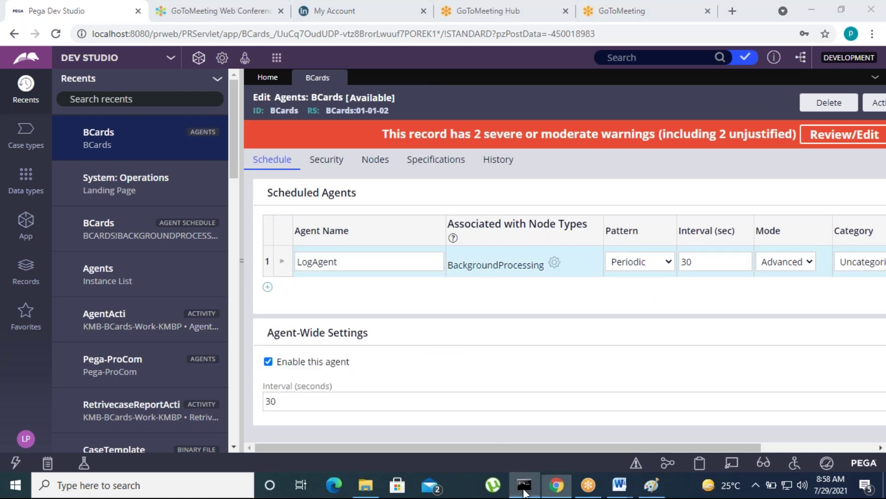
left_click(526, 487)
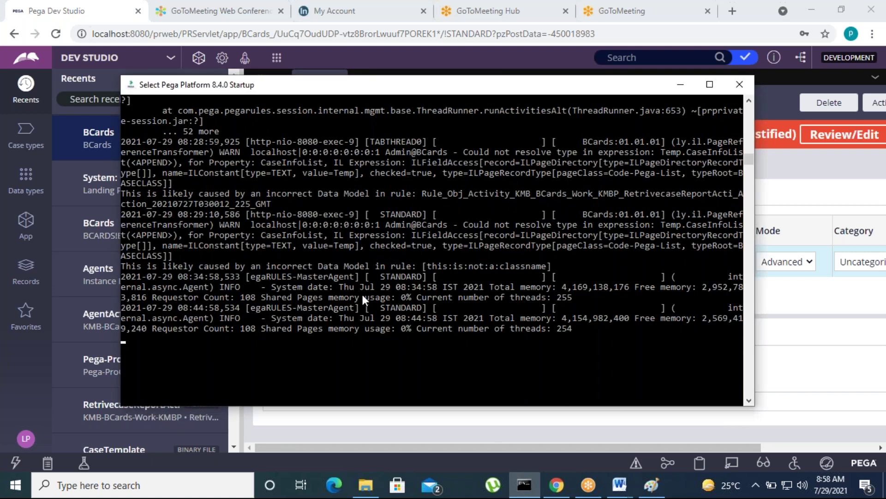
left_click(680, 85)
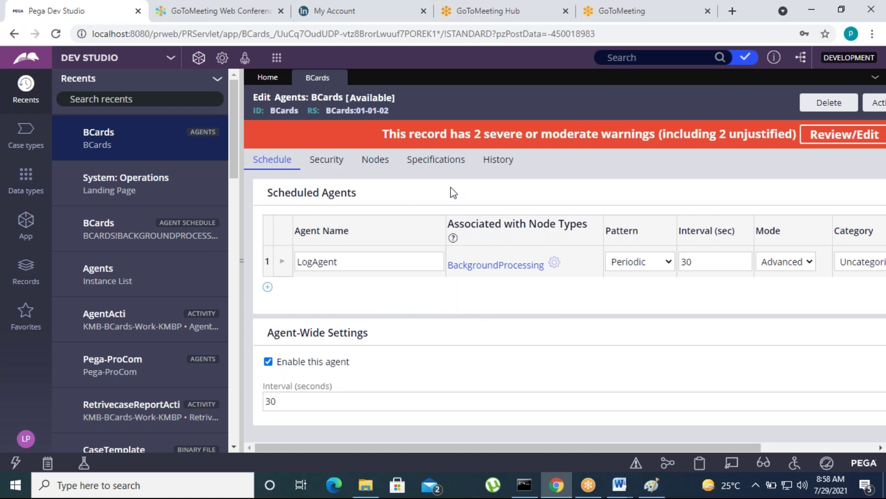
left_click(35, 237)
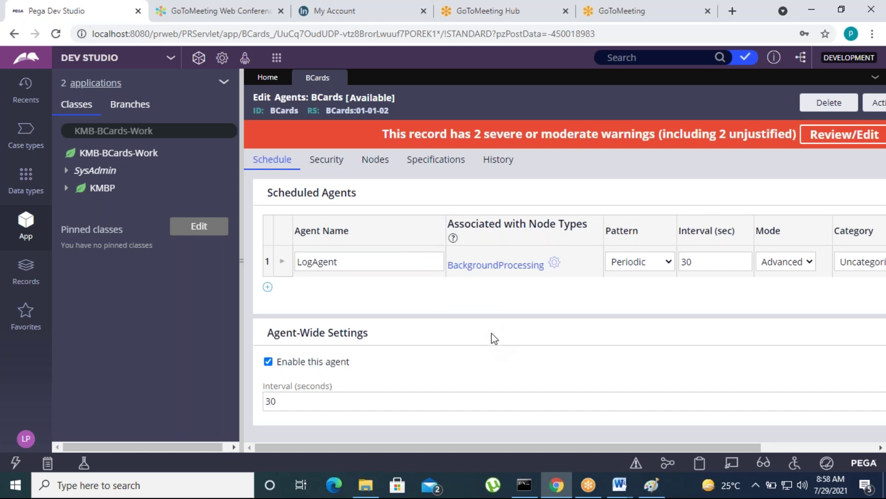
left_click(476, 401)
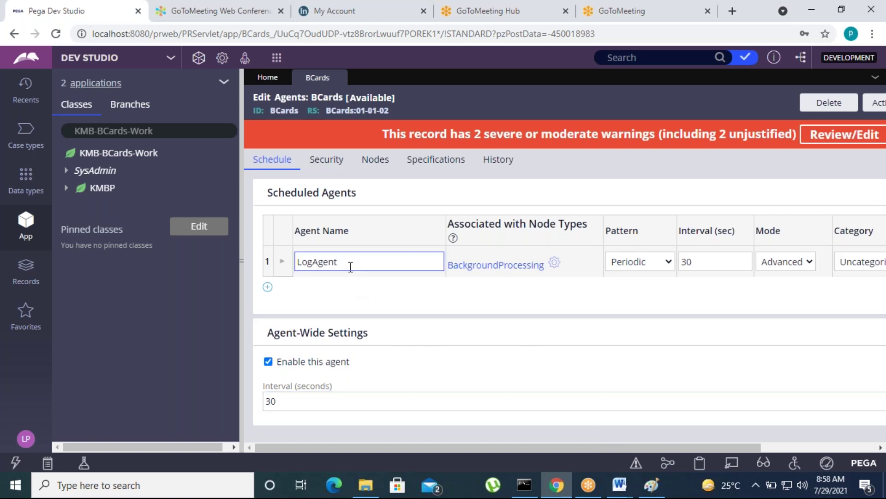
double_click(351, 264)
left_click(383, 259)
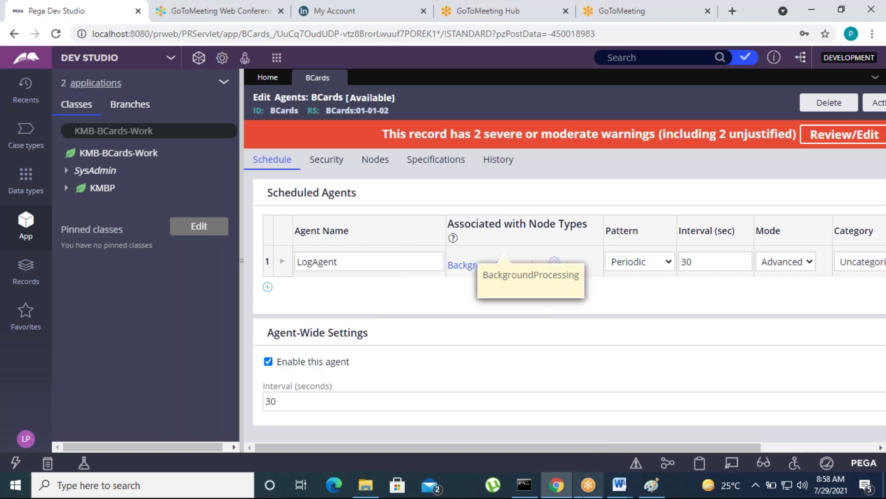
left_click(526, 489)
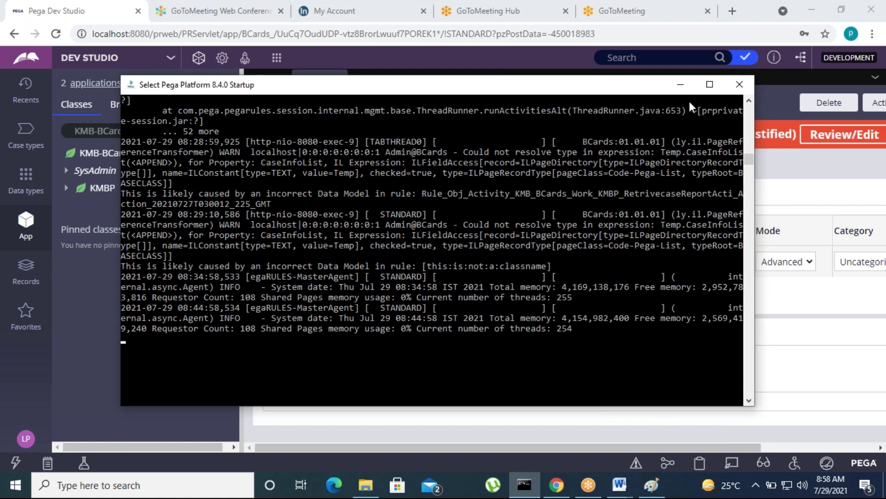
left_click(679, 86)
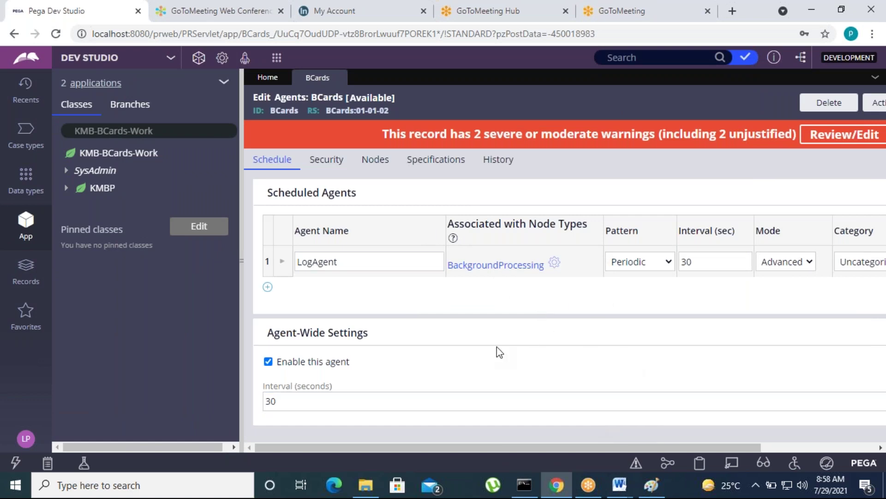
left_click(524, 486)
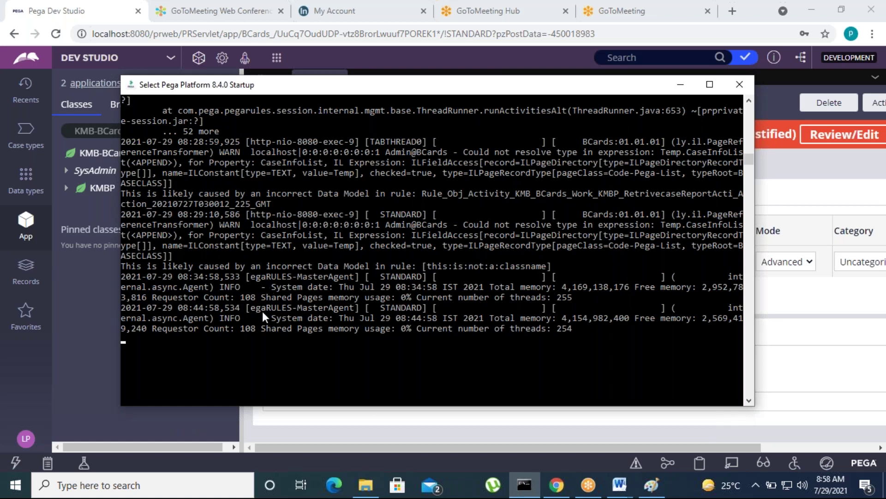
left_click(681, 84)
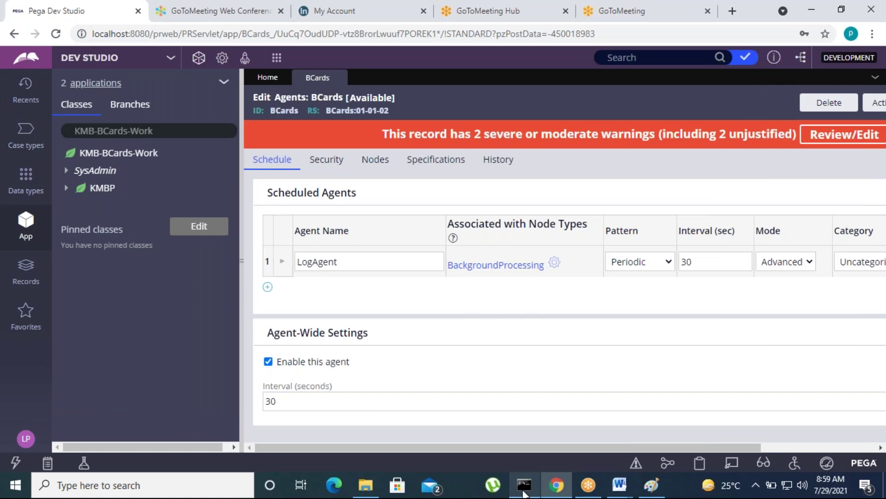
left_click(524, 492)
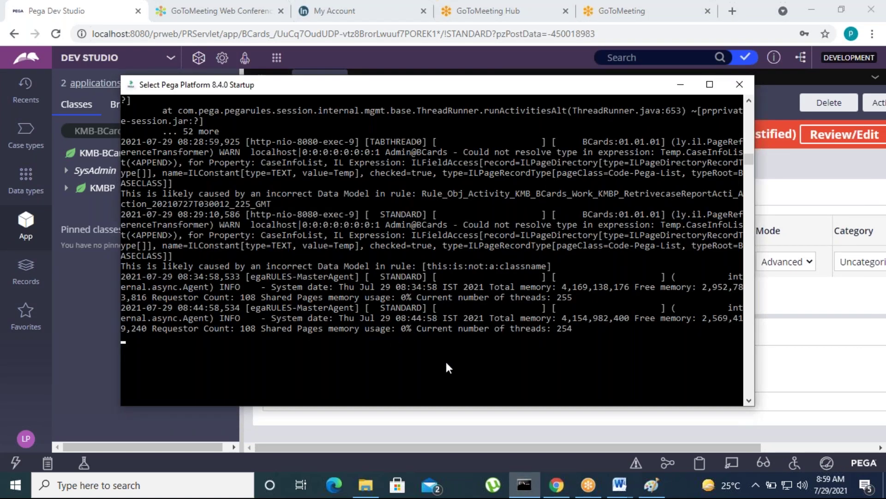
left_click(678, 87)
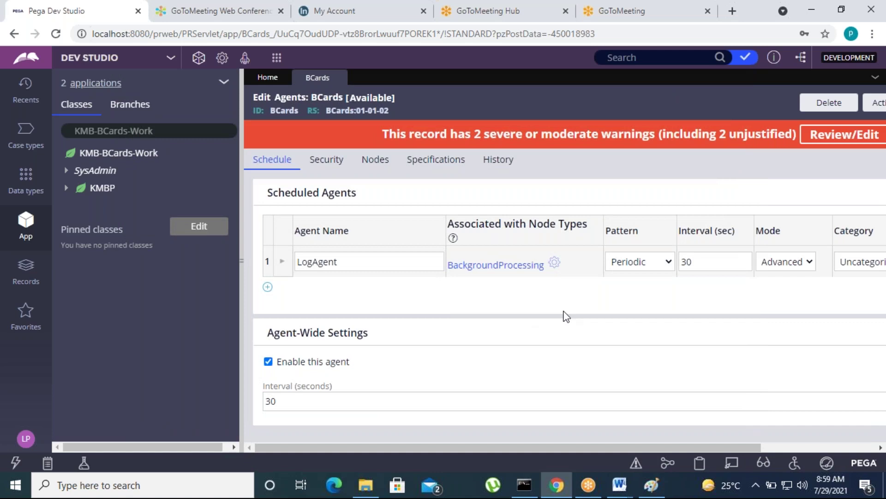
left_click(679, 486)
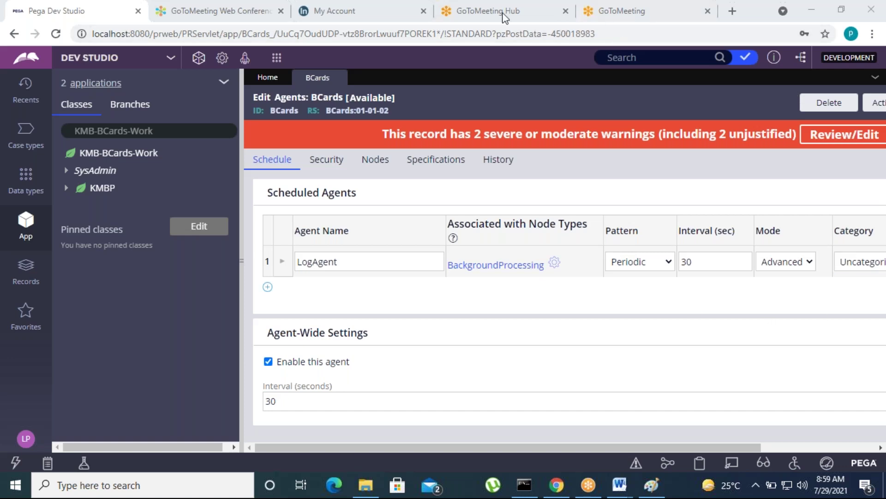
Step: Close the BCards agent record discarding changes, then log off Pega
left_click(338, 78)
left_click(757, 301)
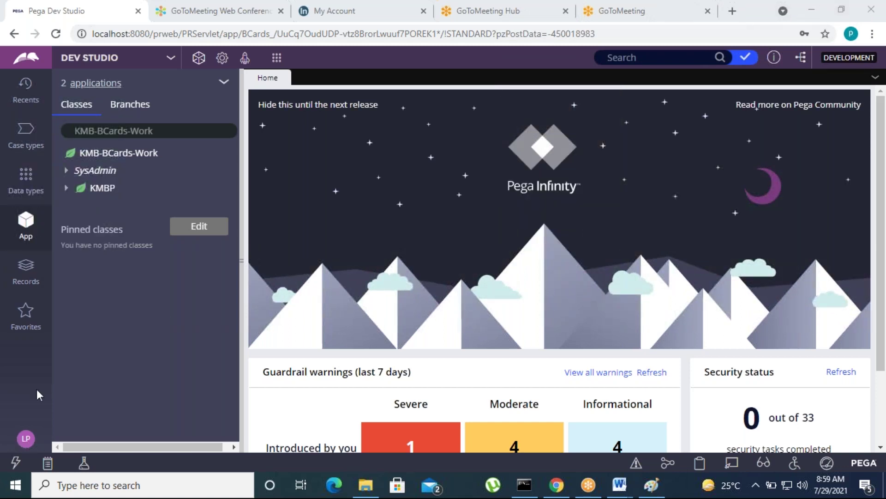
left_click(33, 438)
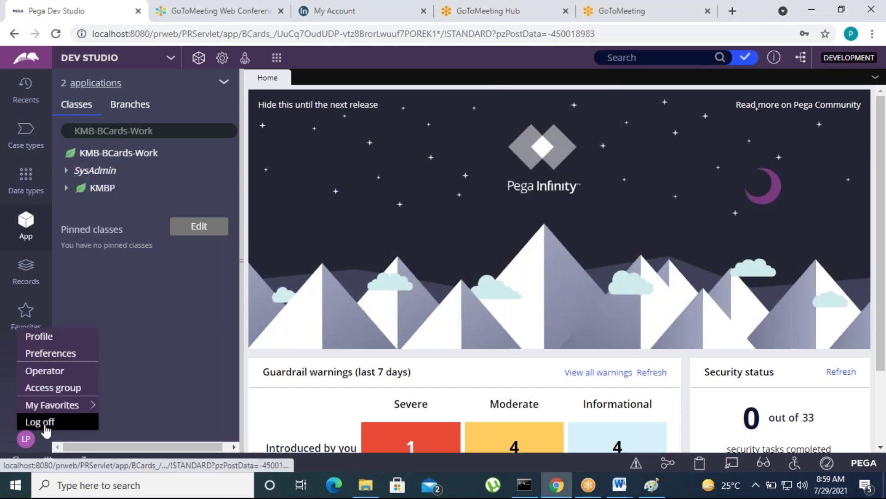
left_click(46, 422)
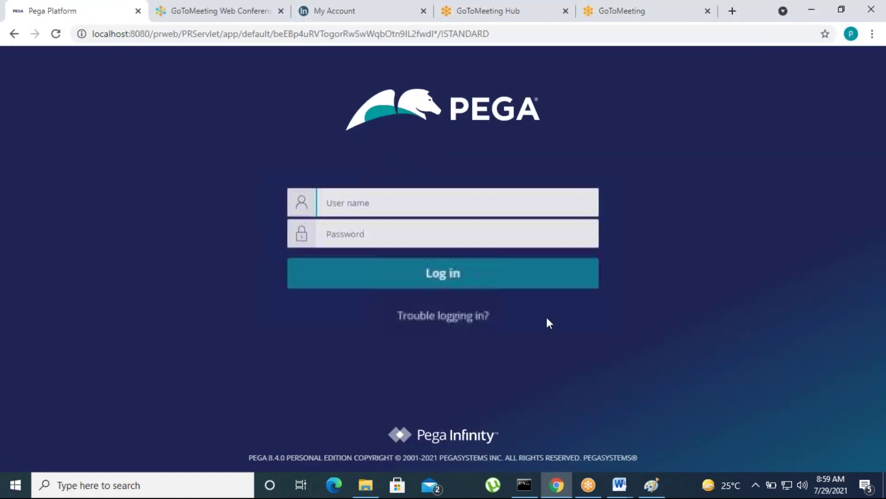
Step: Minimize Chrome and Word, close Paint without saving, and refresh the desktop
left_click(810, 12)
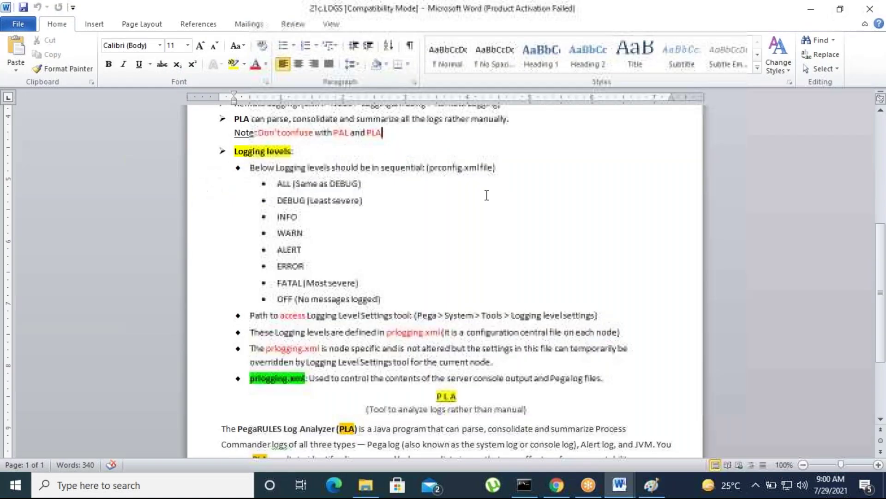
left_click(859, 9)
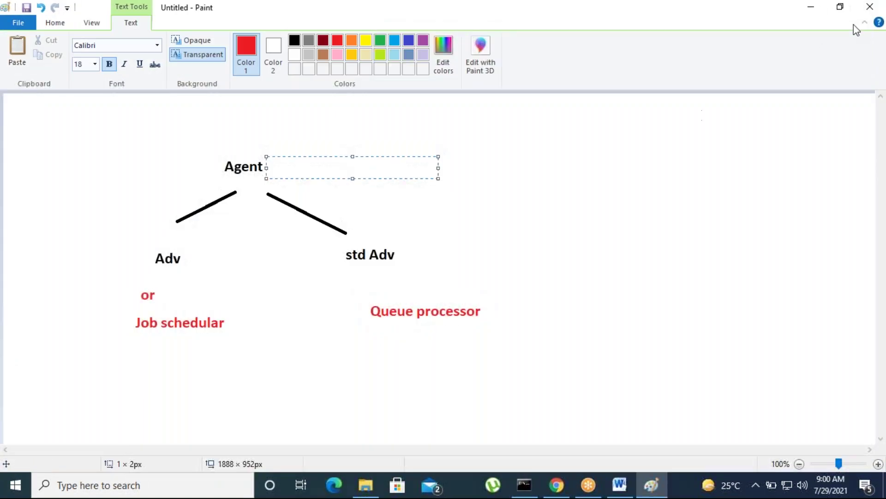
left_click(870, 7)
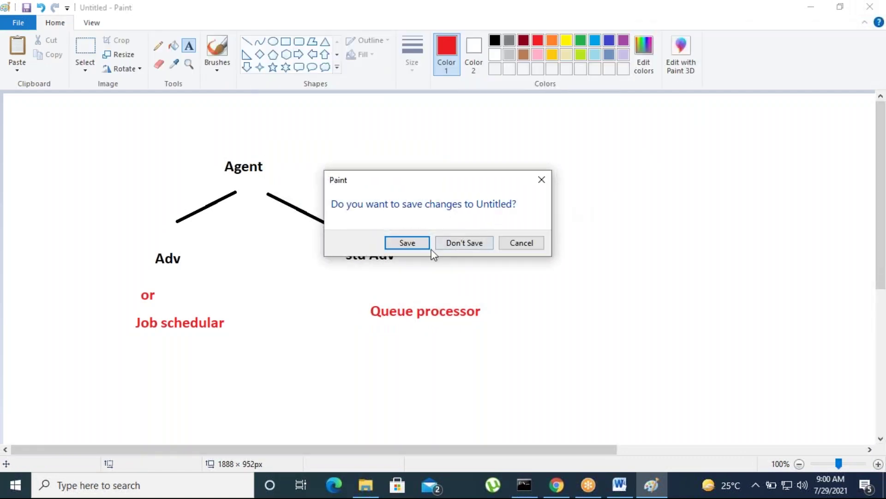
left_click(462, 243)
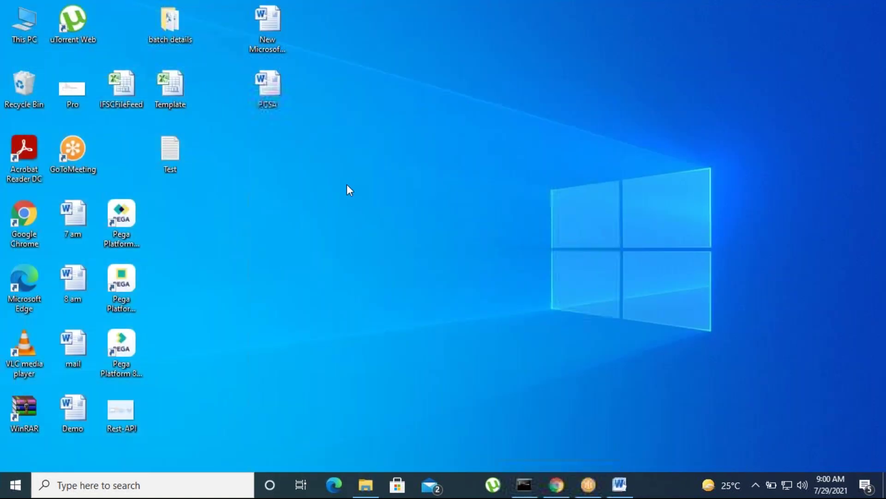
right_click(347, 185)
left_click(403, 223)
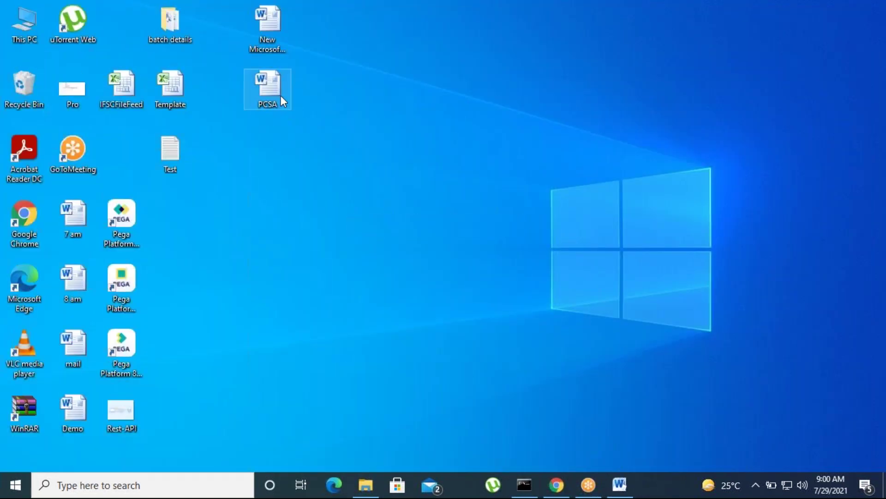
Step: Open the PCSA document maximized and review the Case Management (28%) and User Experience (16%) lines
double_click(279, 97)
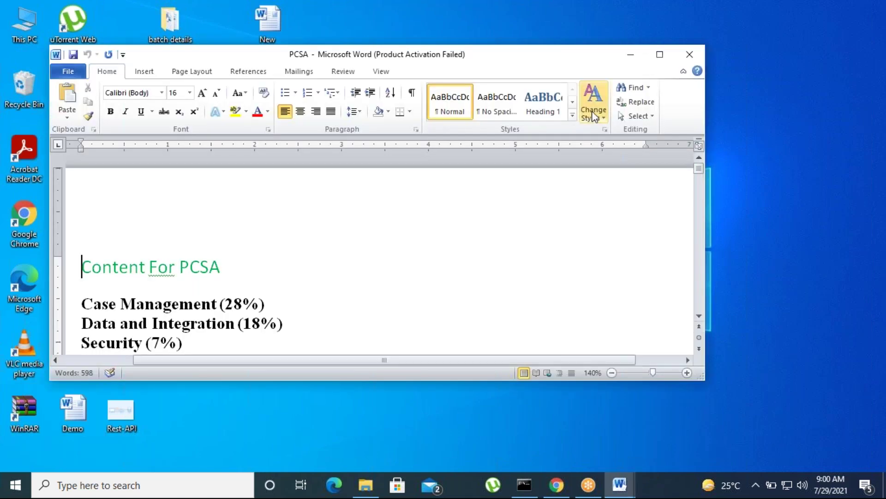
left_click(665, 57)
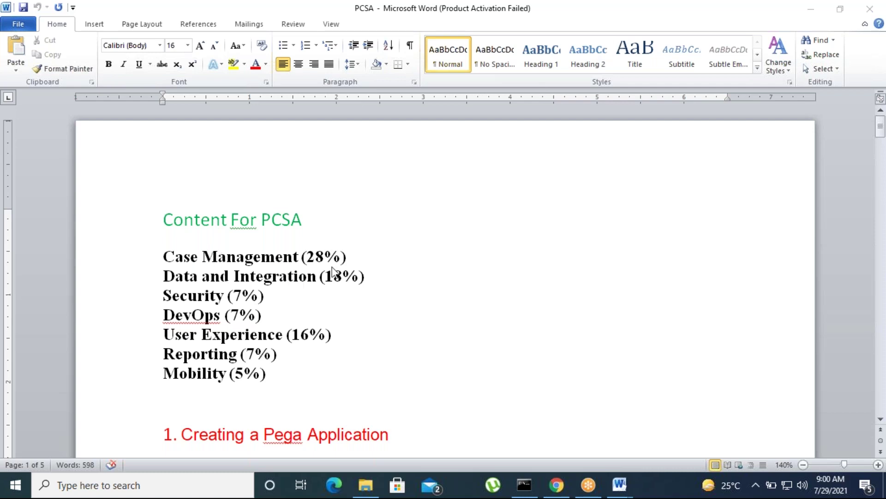
left_click(347, 257)
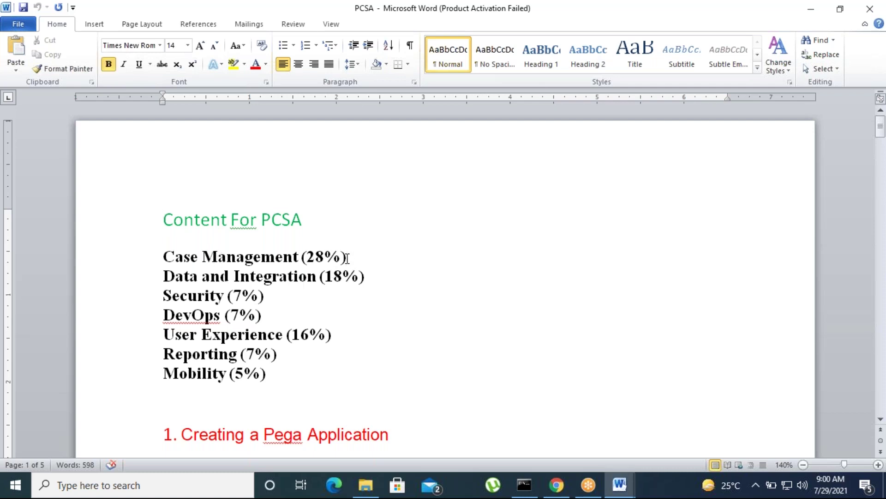
left_click_drag(347, 256, 248, 260)
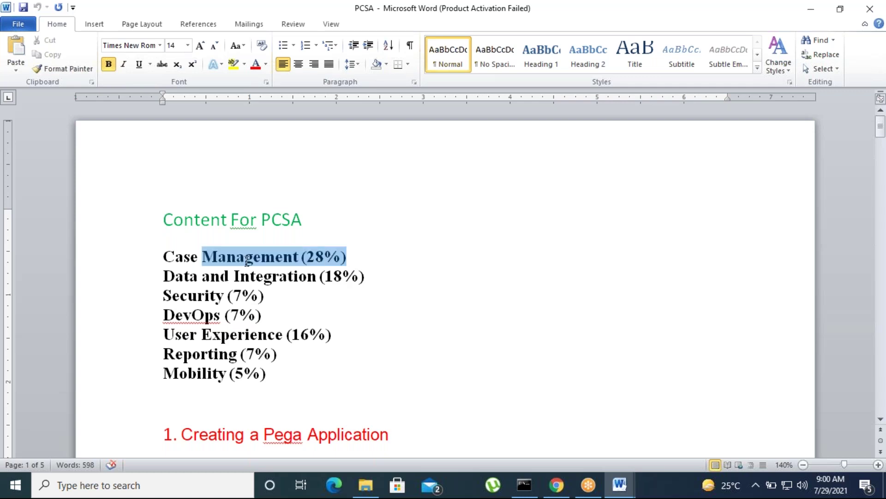
left_click(308, 334)
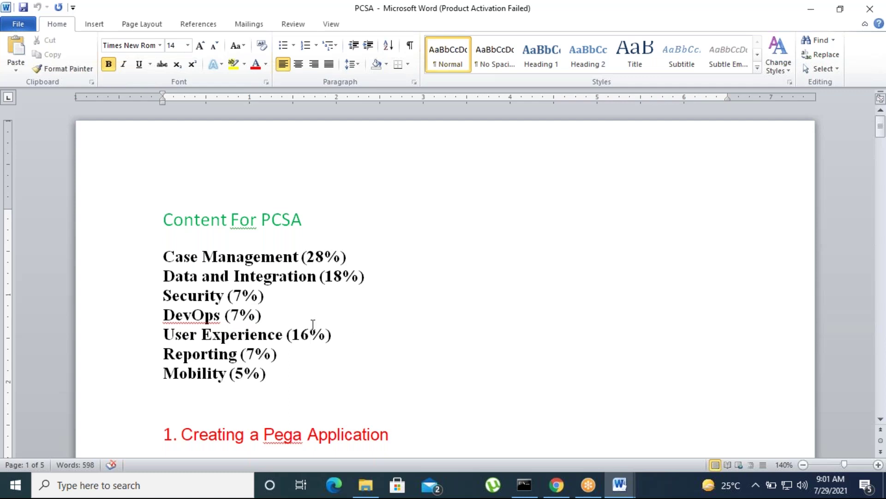
left_click(348, 262)
left_click(373, 340)
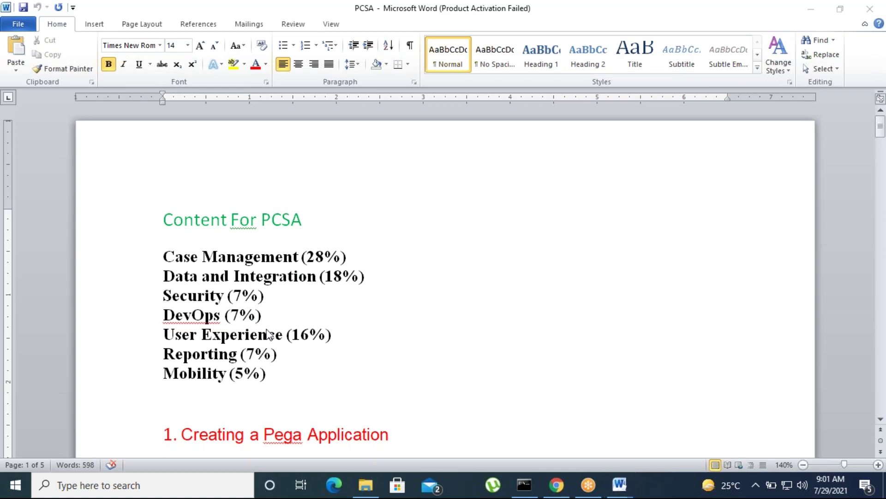
scroll(271, 337, "down", 2)
scroll(284, 342, "up", 1)
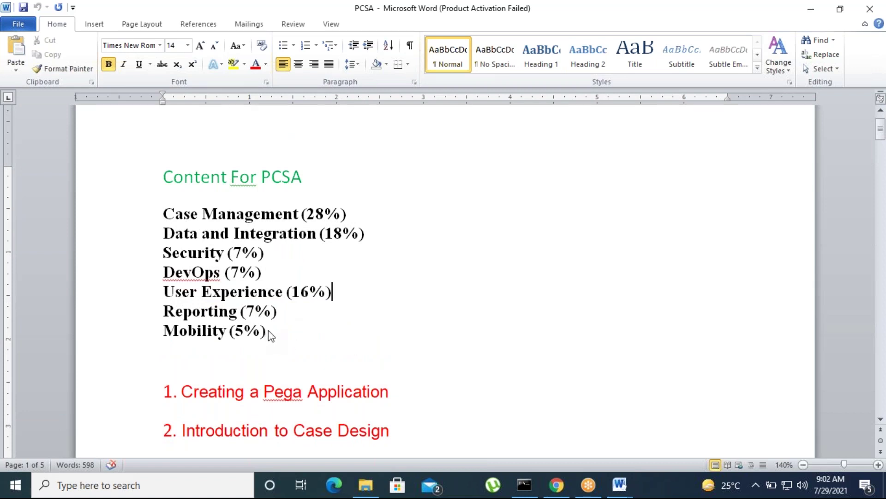
left_click(318, 182)
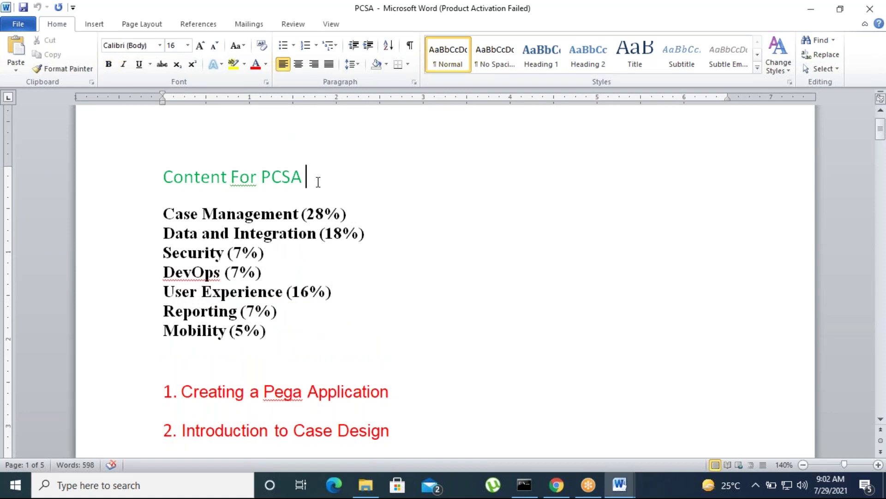
left_click_drag(164, 216, 349, 325)
left_click(354, 259)
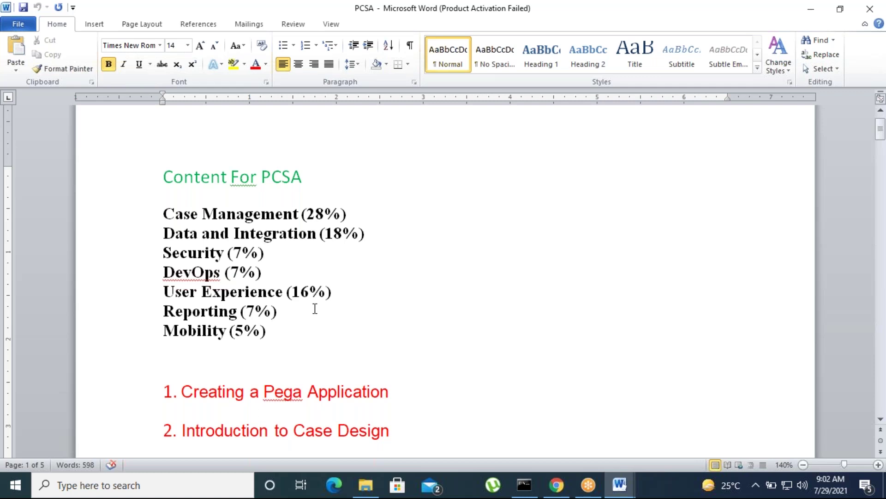
left_click_drag(163, 272, 270, 273)
left_click(262, 347)
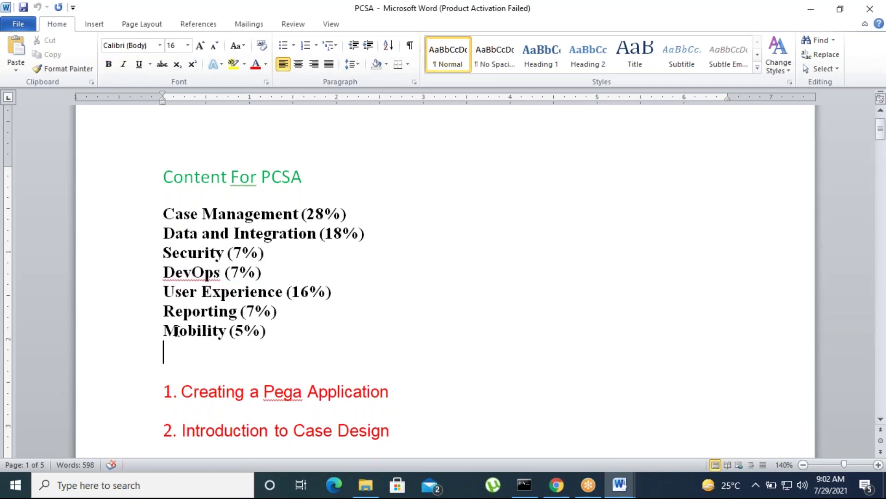
left_click_drag(178, 332, 261, 342)
left_click(351, 351)
key("Left")
key("Right")
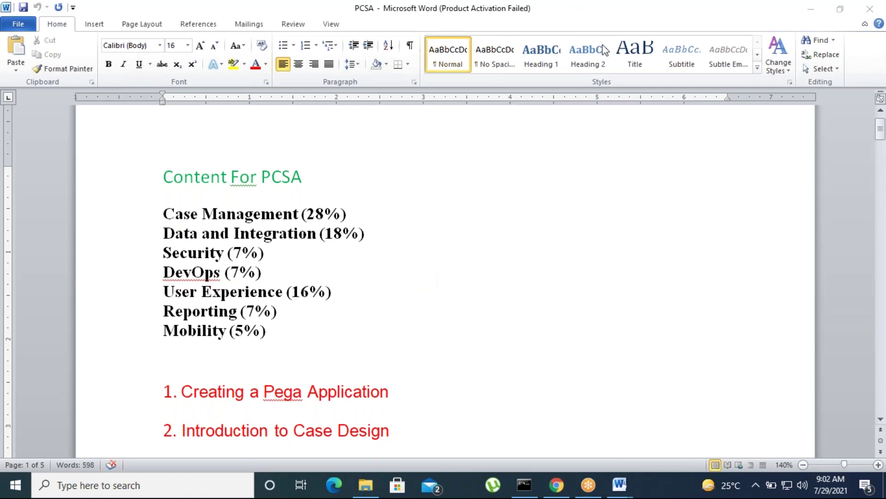
left_click(349, 215)
left_click_drag(163, 214, 356, 209)
left_click(360, 310)
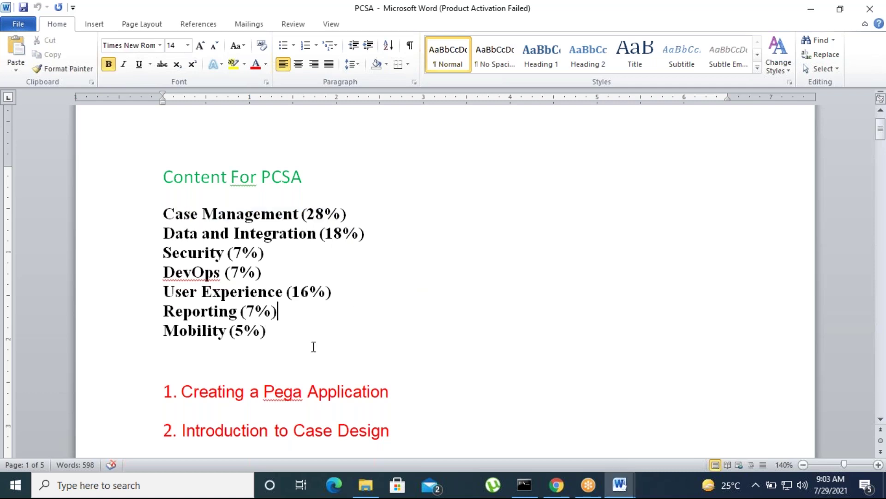
Step: Scroll to section 3, highlighting the Creating a Pega Application and Introduction to Case Design headings
scroll(327, 351, "down", 5)
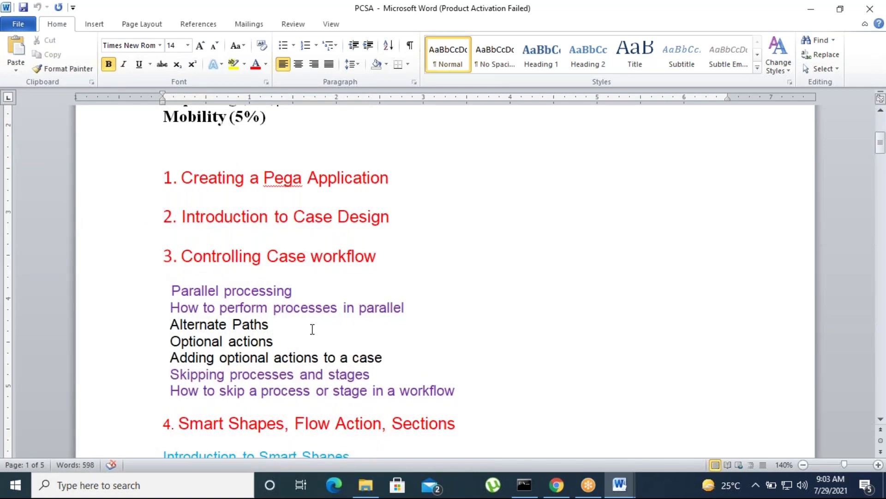
scroll(241, 323, "down", 3)
scroll(240, 300, "up", 2)
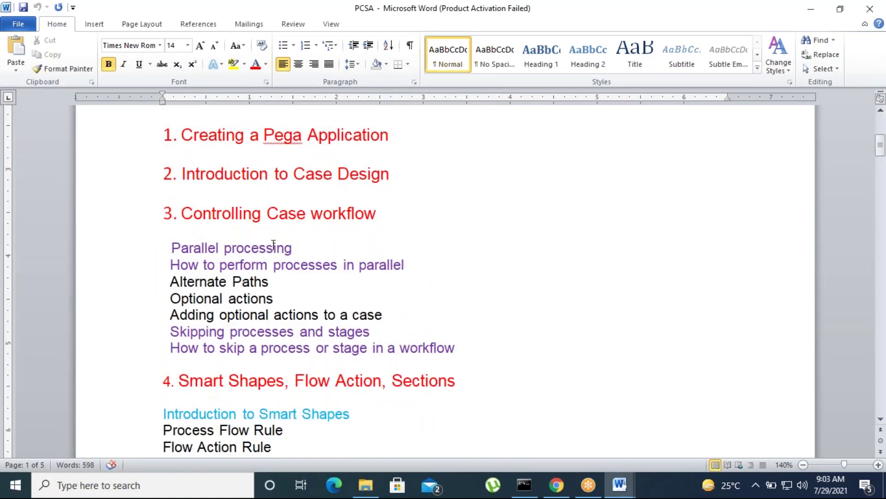
left_click_drag(182, 134, 389, 135)
left_click(378, 215)
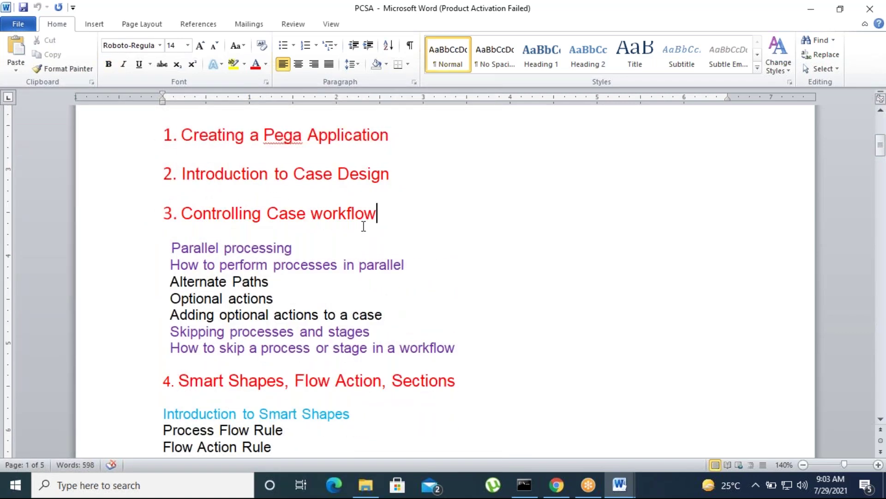
left_click_drag(189, 177, 391, 176)
left_click(364, 264)
Step: Highlight the parallel processing and skipping processes and stages subtopics
left_click_drag(172, 248, 406, 266)
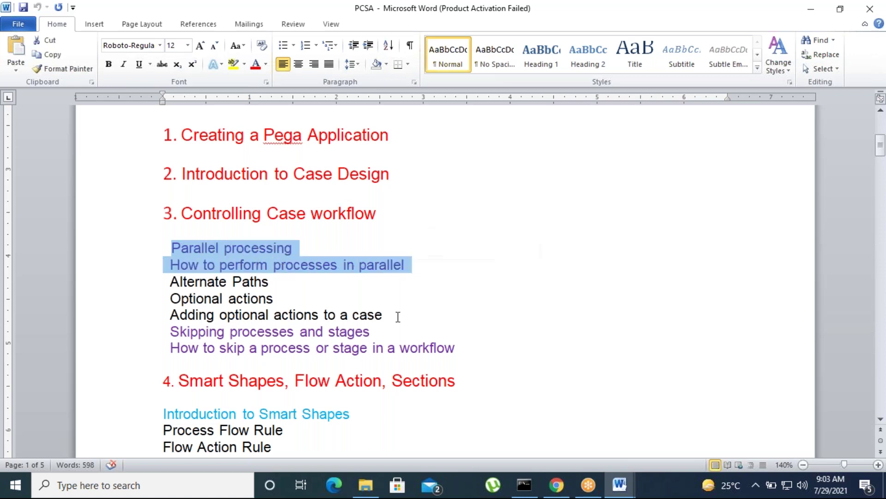
left_click(396, 315)
left_click_drag(170, 332, 382, 331)
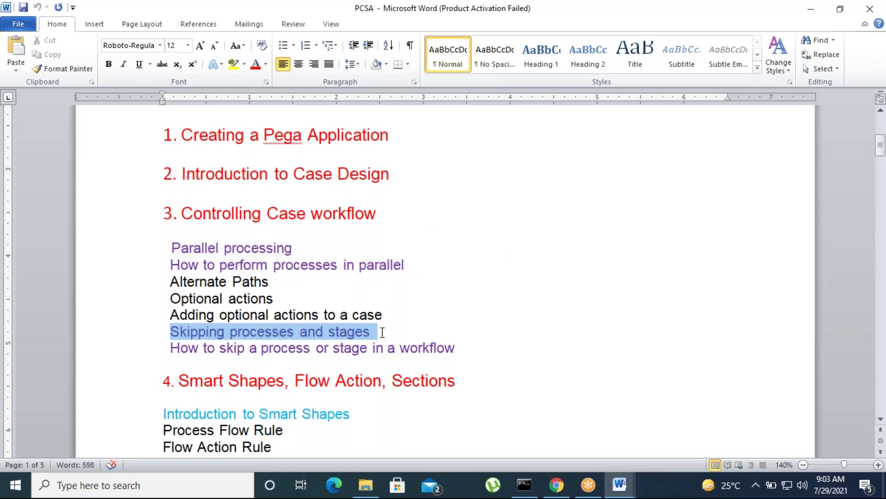
left_click(377, 348)
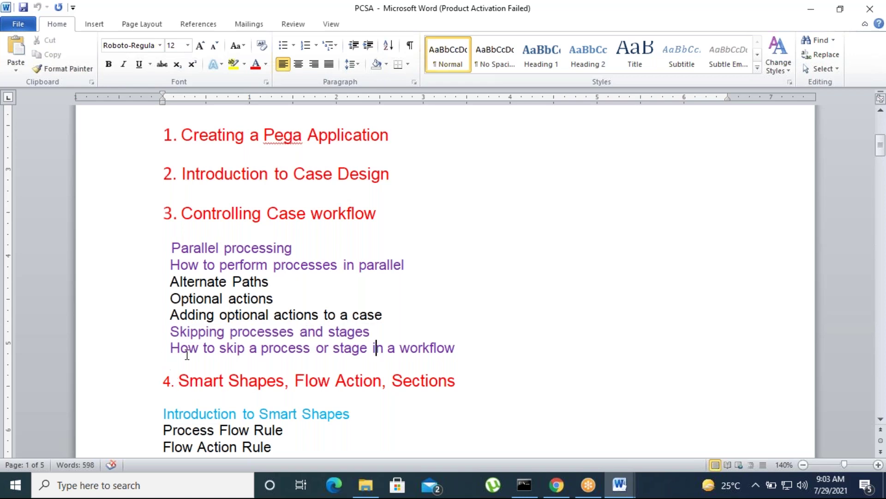
left_click_drag(466, 350, 183, 336)
left_click_drag(170, 241, 387, 271)
left_click(377, 323)
Step: Point out Parallel processing, Optional actions and Alternate Paths, then highlight all seven subtopics
left_click(306, 251)
left_click(278, 298)
left_click(410, 318)
left_click(272, 285)
left_click_drag(171, 248, 464, 348)
left_click(510, 355)
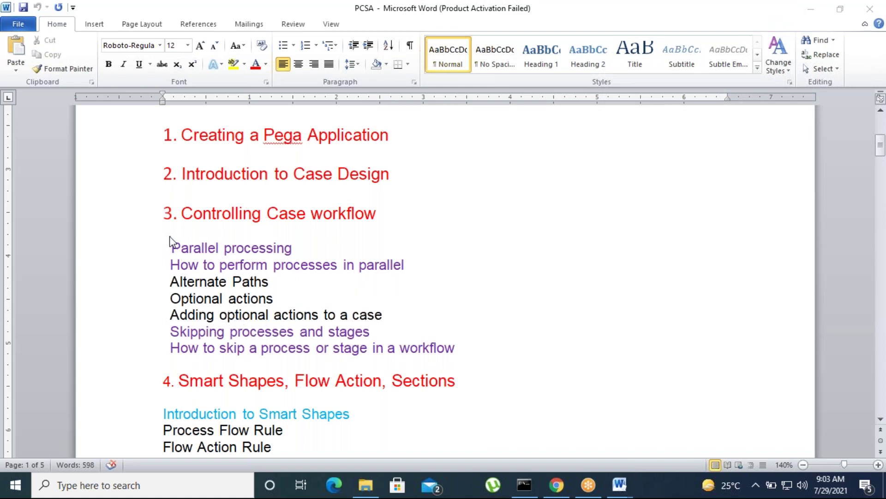
left_click(170, 248)
left_click_drag(171, 248, 465, 353)
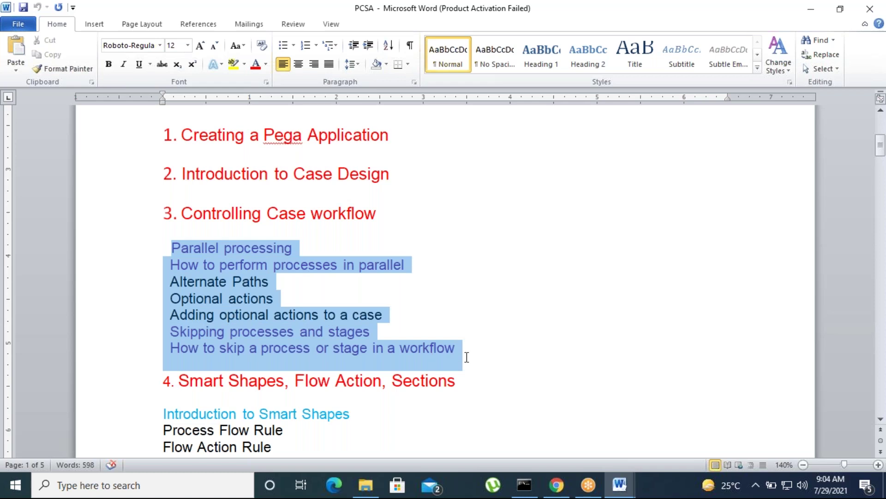
left_click(360, 294)
left_click_drag(182, 213, 340, 220)
left_click(434, 288)
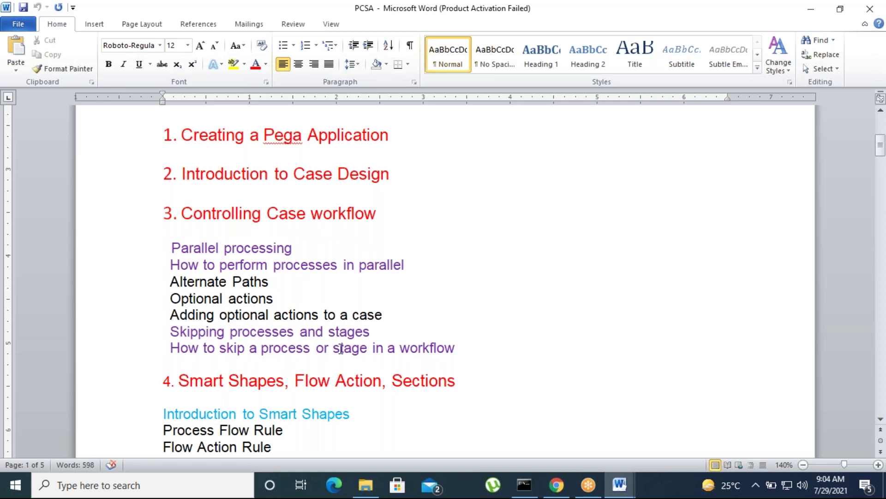
left_click(381, 332)
left_click(453, 350)
left_click_drag(170, 280, 295, 282)
left_click(293, 313)
left_click_drag(170, 298, 292, 303)
left_click(292, 304)
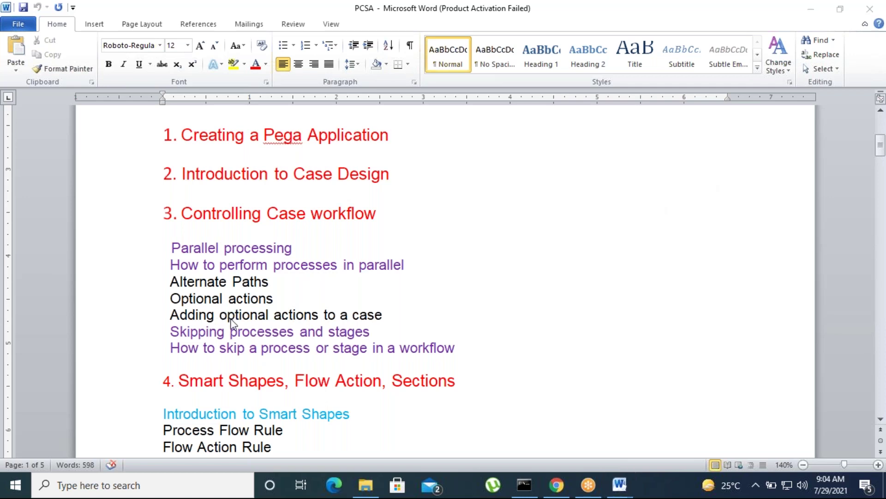
left_click(279, 299)
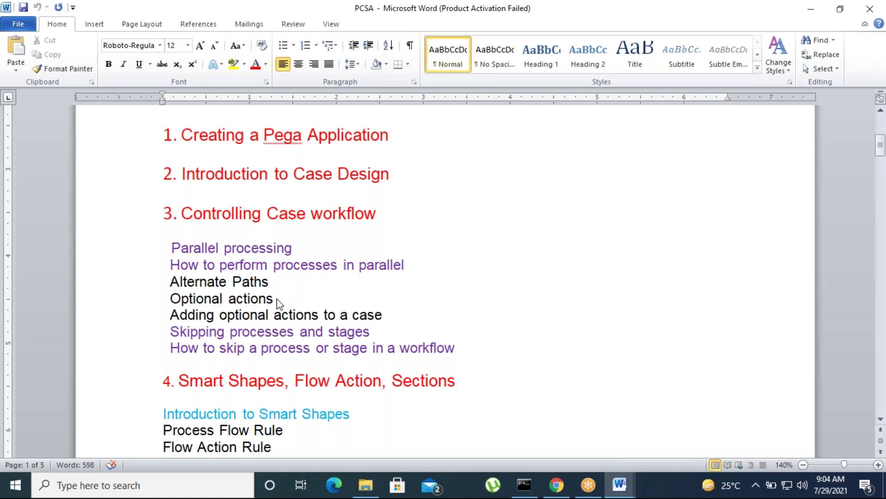
left_click_drag(279, 302, 182, 297)
left_click(295, 302)
left_click_drag(286, 299, 170, 299)
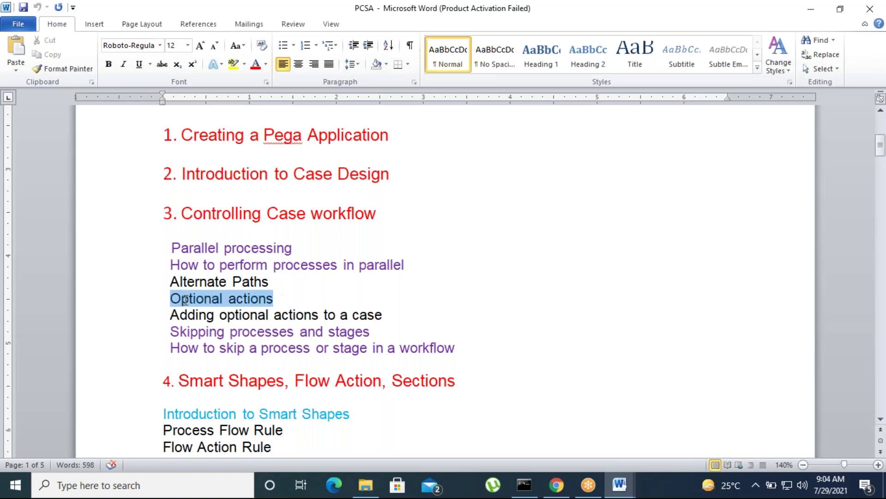
left_click(243, 316)
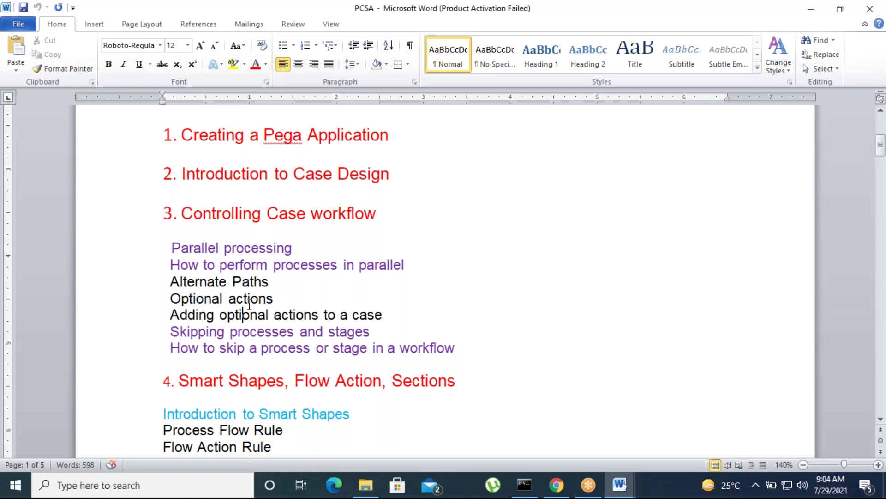
left_click_drag(275, 298, 193, 303)
left_click(259, 314)
left_click_drag(275, 298, 169, 299)
left_click(240, 316)
left_click_drag(277, 300, 171, 299)
left_click(250, 324)
mouse_move(275, 298)
left_mouse_down()
mouse_move(171, 299)
mouse_move(277, 299)
left_mouse_up()
left_click(241, 332)
left_click(271, 332)
left_click_drag(169, 298, 274, 299)
left_click(257, 331)
left_click(171, 299)
left_click_drag(172, 299, 274, 299)
left_click(272, 331)
Step: Highlight Flow Action and Sections in the section 4 heading and the Introduction to Smart Shapes line
scroll(263, 379, "down", 6)
scroll(303, 261, "up", 3)
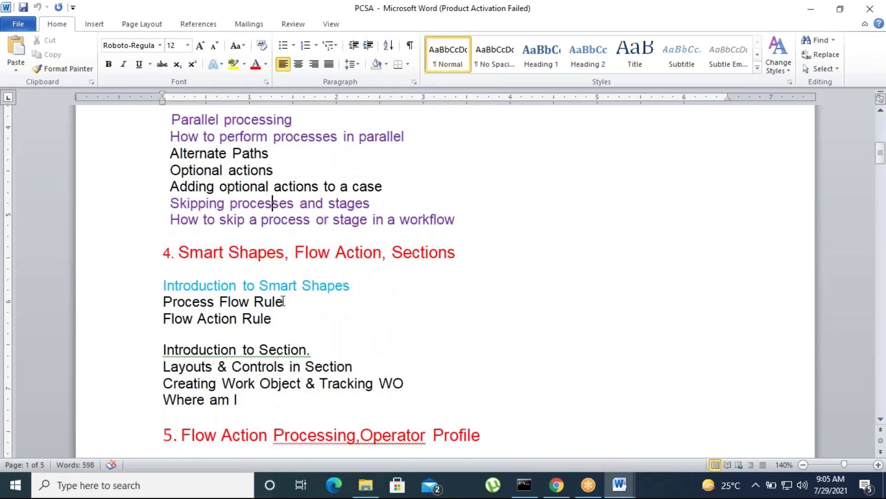
left_click_drag(303, 261, 383, 259)
left_click(401, 318)
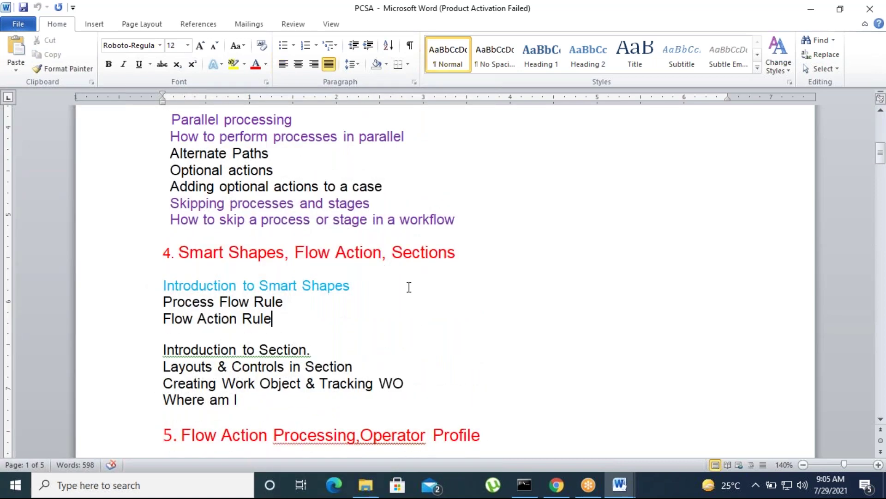
double_click(397, 258)
left_click(441, 314)
left_click_drag(158, 285, 346, 283)
left_click(341, 322)
Step: Highlight the Flow Action Rule, Process Flow Rule and Introduction to Section lines
scroll(247, 292, "down", 2)
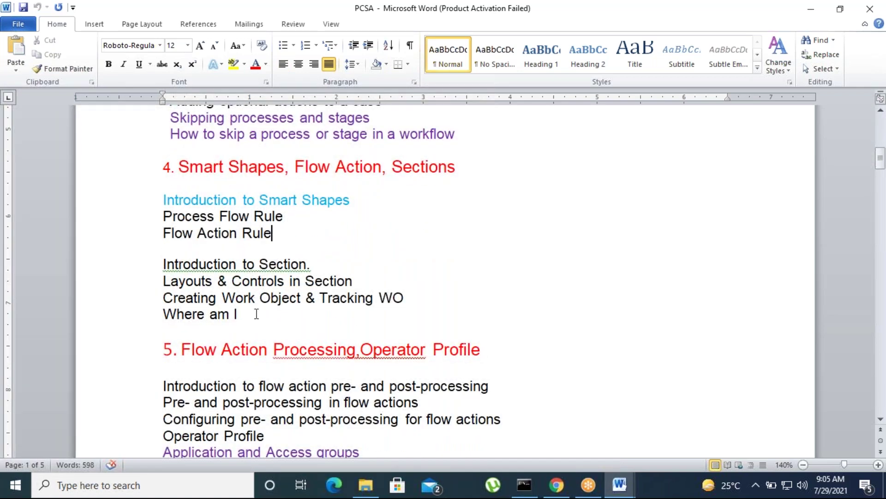
scroll(256, 314, "up", 1)
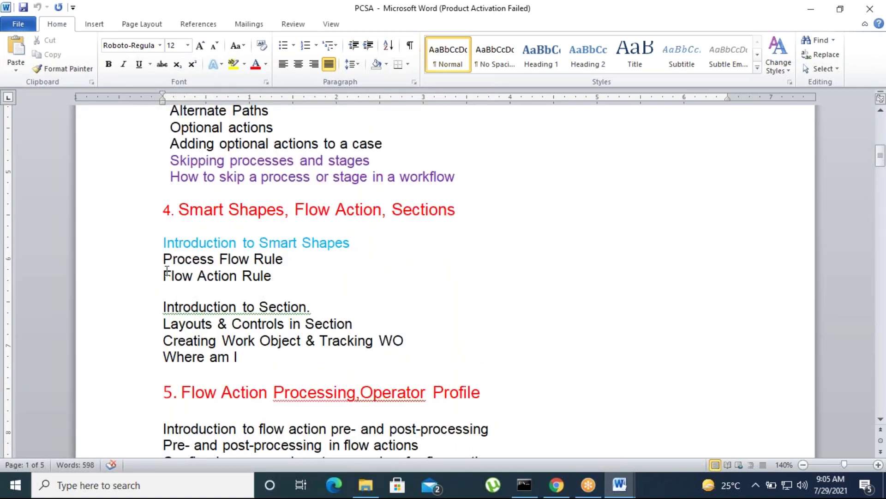
left_click_drag(163, 275, 282, 277)
left_click(353, 323)
left_click_drag(161, 259, 295, 260)
left_click(332, 302)
left_click_drag(164, 314, 319, 308)
left_click(438, 326)
Step: Point out Object and Tracking WO, then re-highlight Smart Shapes, Process Flow Rule and the Flow Action, Sections heading
left_click_drag(296, 340, 163, 340)
left_click(326, 359)
left_click(343, 346)
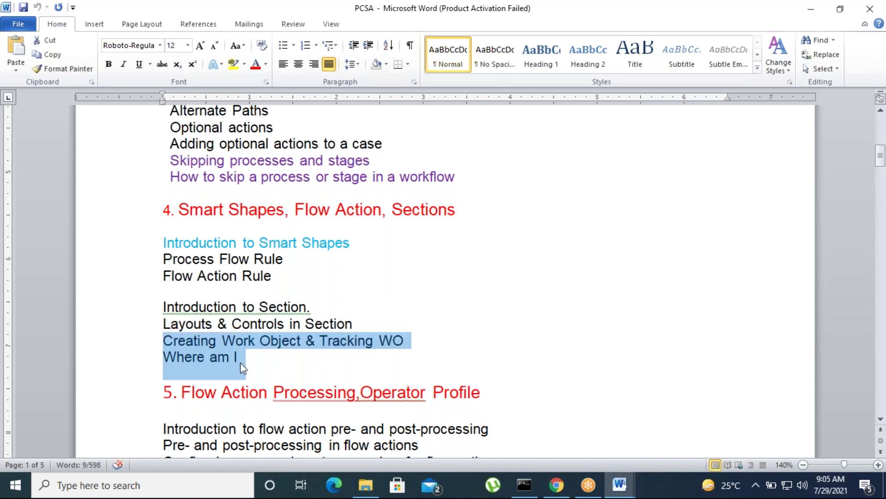
left_click(273, 370)
left_click_drag(163, 243, 287, 259)
left_click(311, 306)
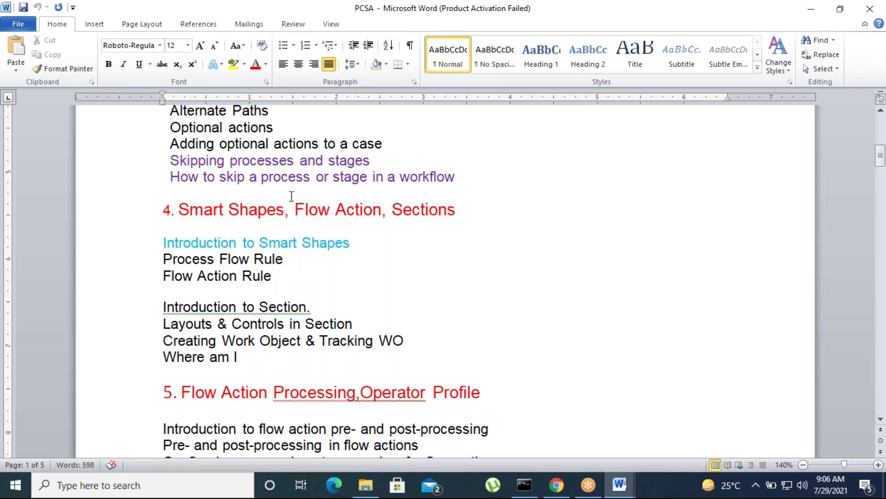
left_click_drag(296, 209, 403, 220)
left_click(358, 277)
Step: Scroll to section 5 and point out Operator Profile and Application and Access groups
scroll(333, 332, "down", 4)
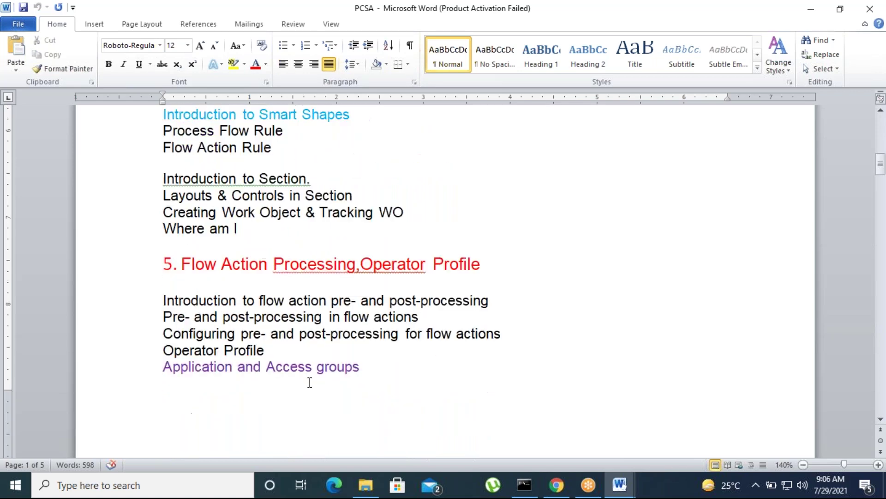
left_click(372, 304)
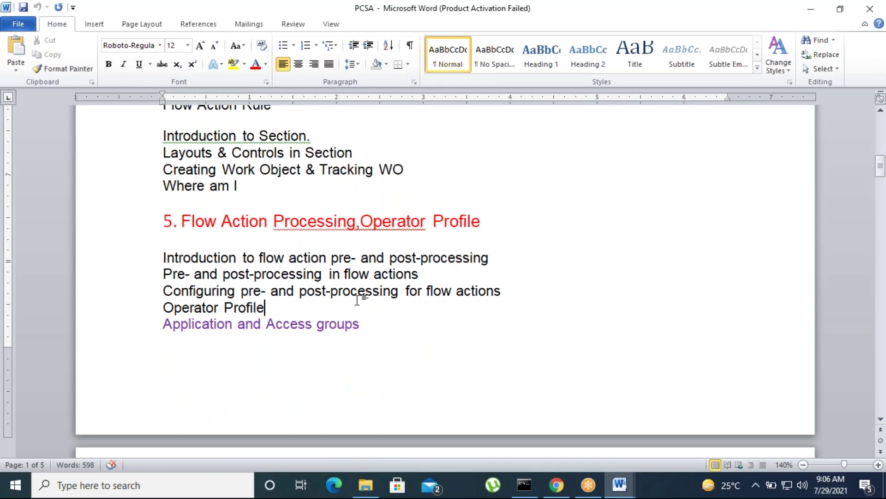
left_click(359, 323)
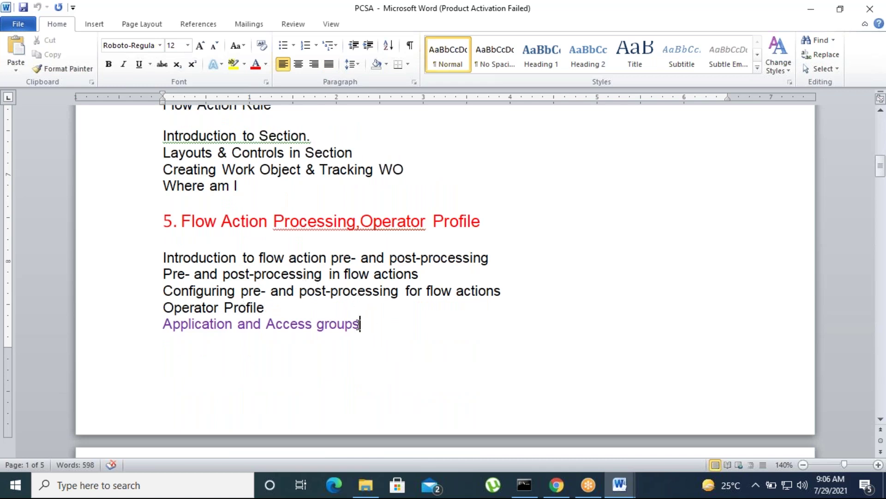
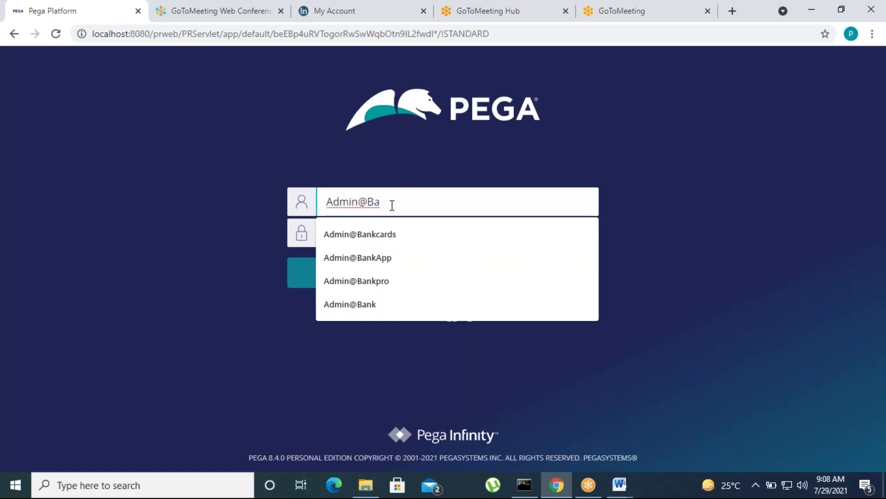
Step: Sign in to Pega with the suggested BCards administrator user name and its password
type("Cards")
left_click(392, 233)
key("Tab")
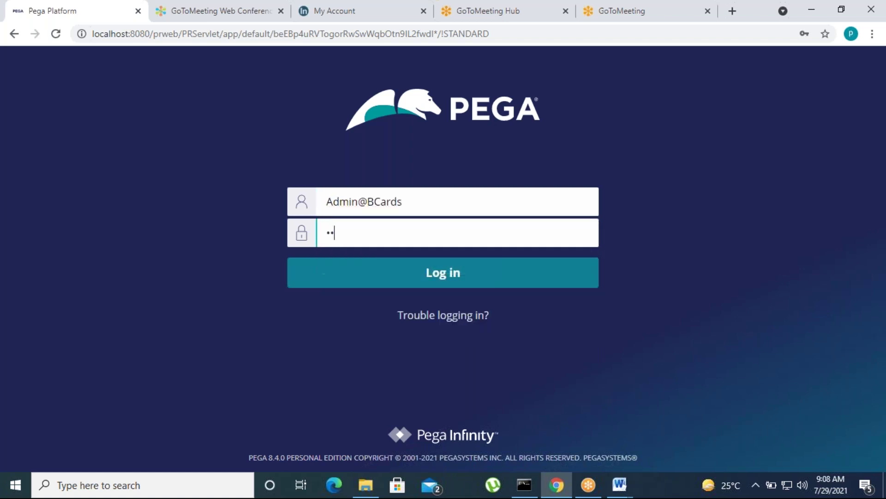
left_click(437, 280)
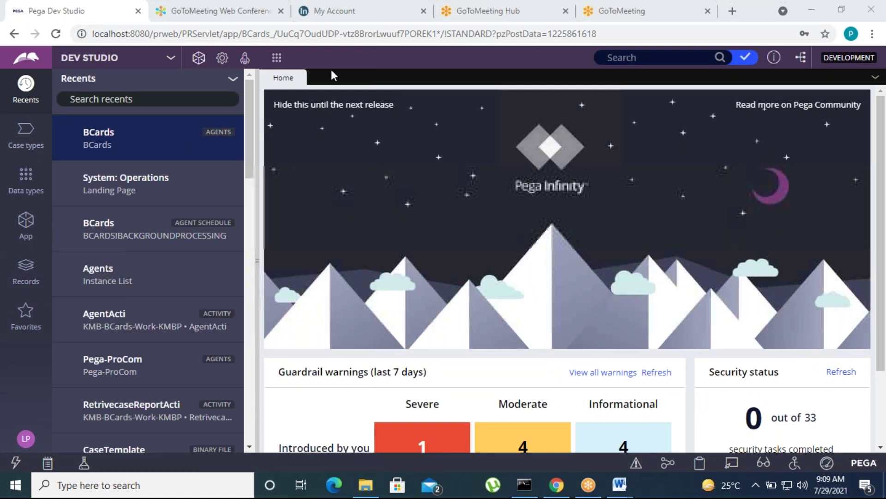
Step: Show the application's class explorer and open the current operator's record from the avatar menu
left_click(27, 227)
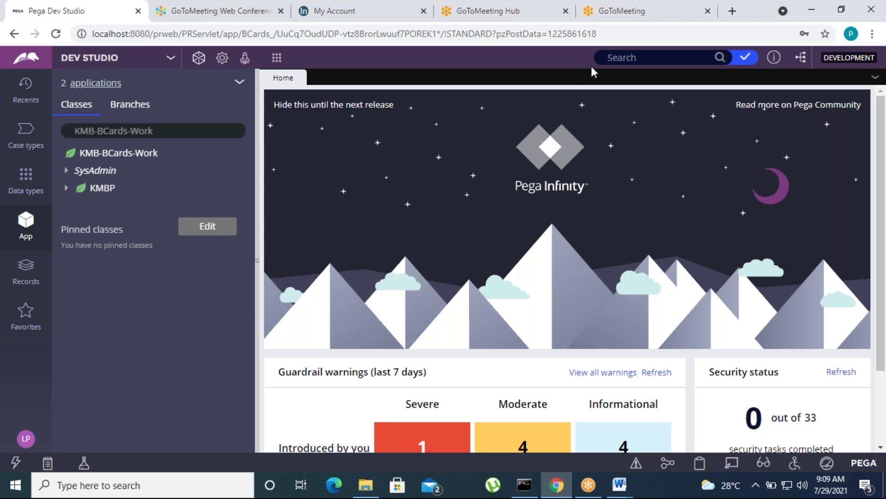
left_click(26, 437)
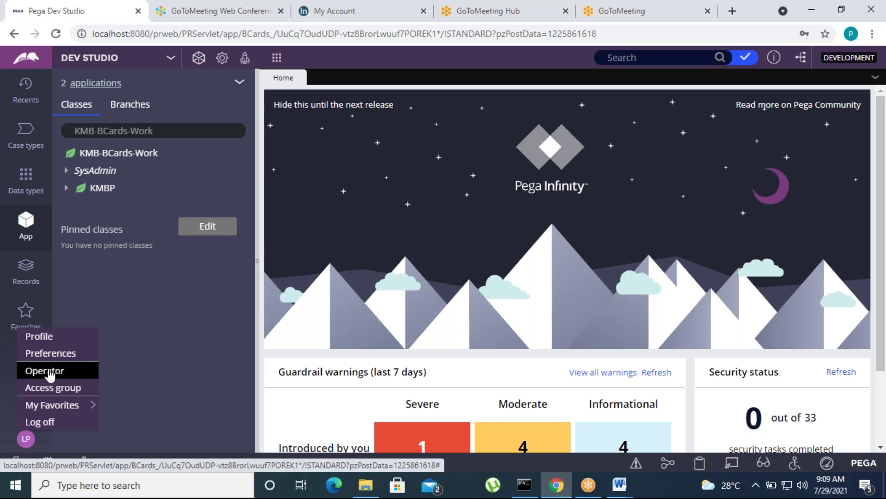
left_click(44, 371)
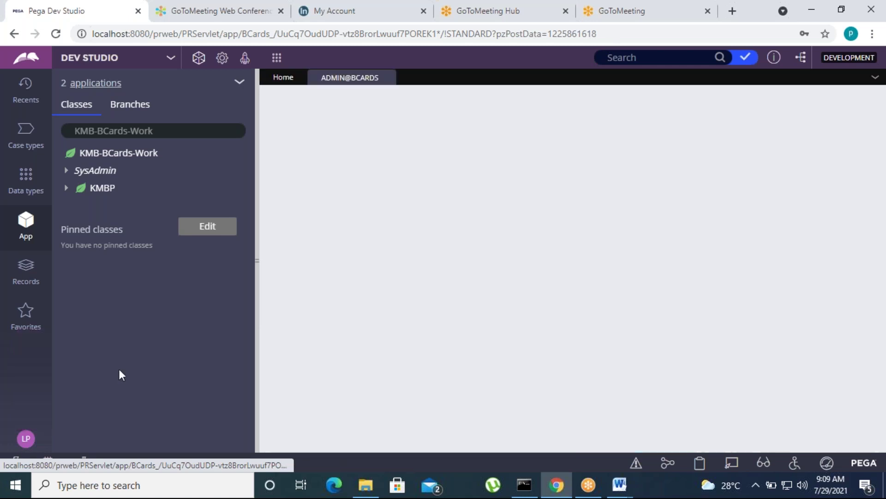
Step: Start saving the Admin operator record as a copy via Save as
left_click(659, 483)
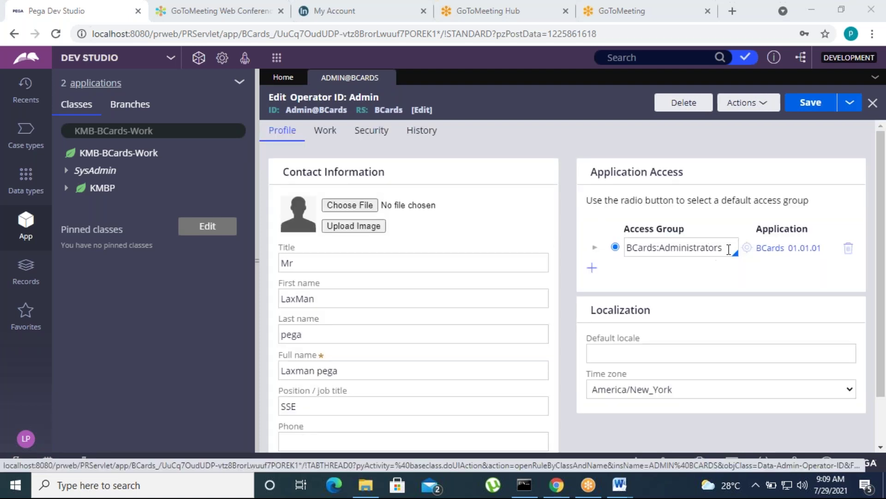
left_click(728, 248)
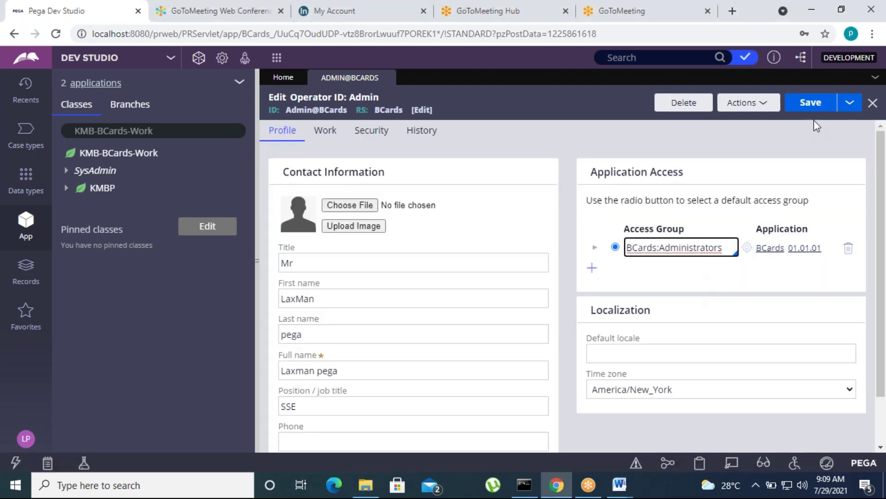
left_click(852, 107)
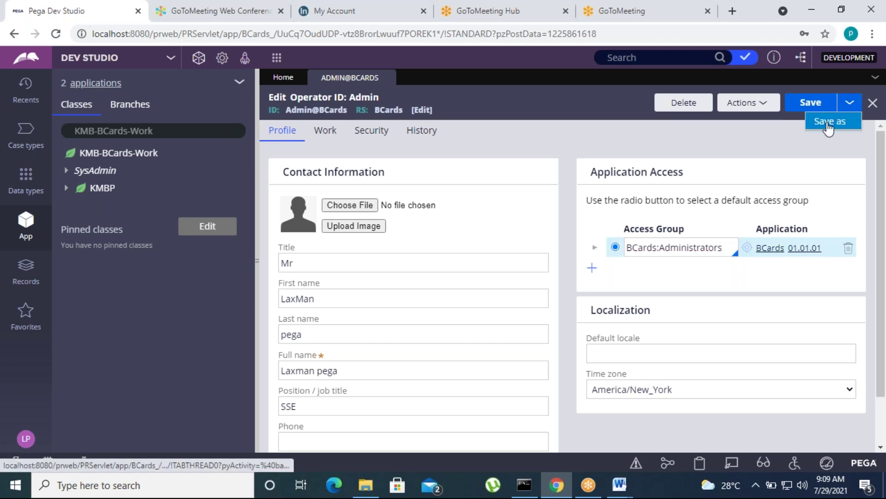
left_click(827, 122)
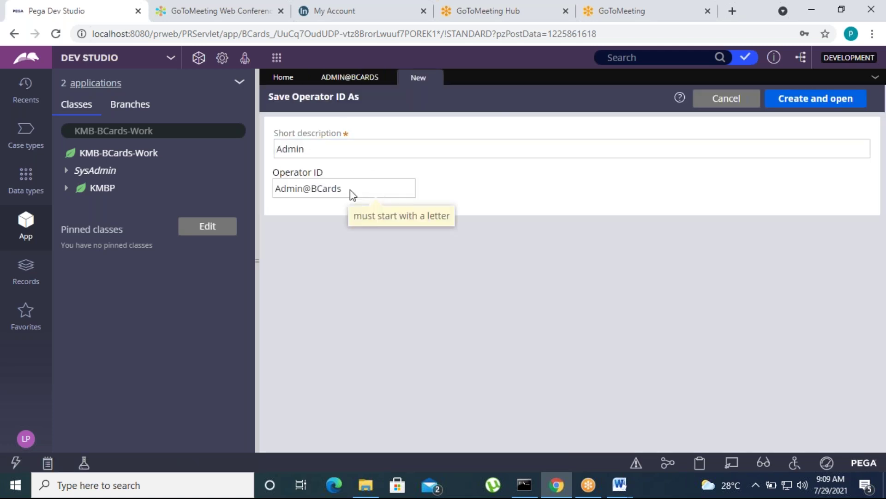
Step: Set the short description and operator ID to Manager, then create and open the copy
left_click(318, 150)
key("BackSpace")
key("BackSpace")
key("BackSpace")
key("BackSpace")
key("BackSpace")
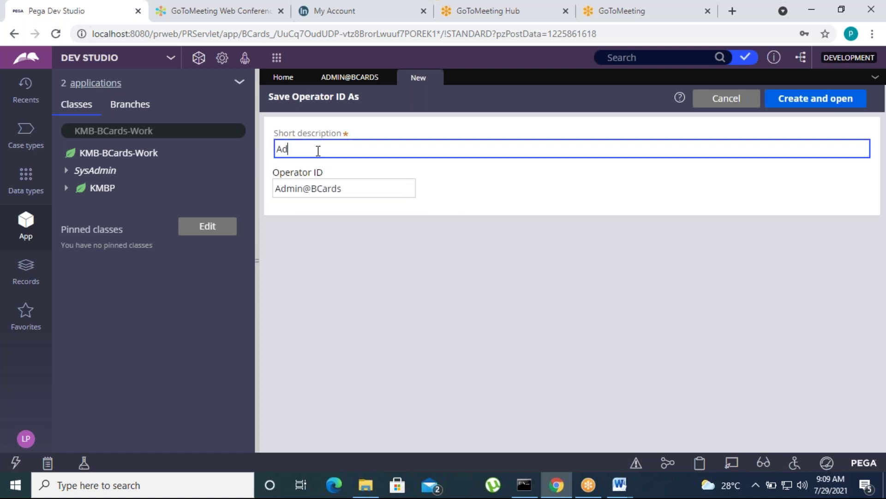
type("Manager")
left_click(304, 190)
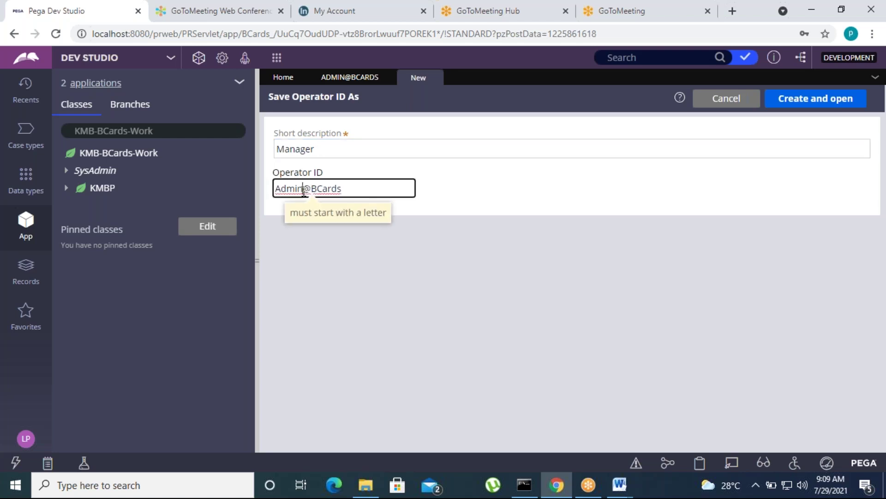
key("BackSpace")
key("BackSpace")
key("BackSpace")
key("BackSpace")
key("BackSpace")
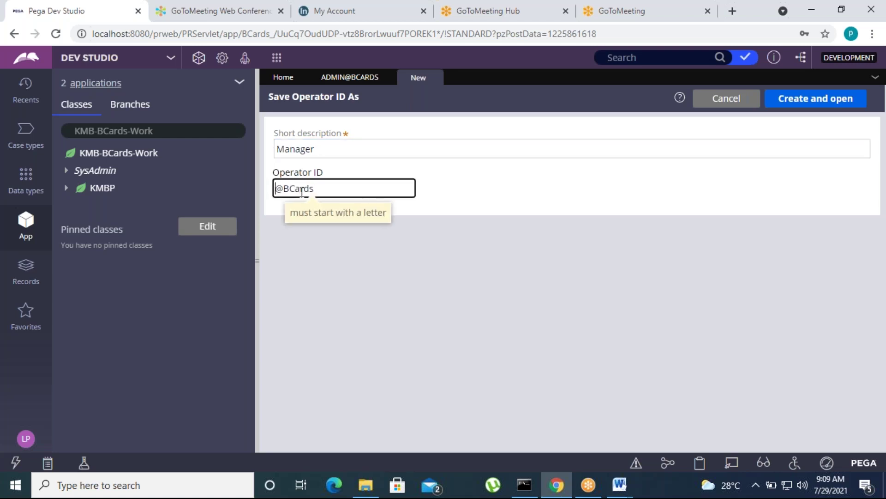
type("Ma")
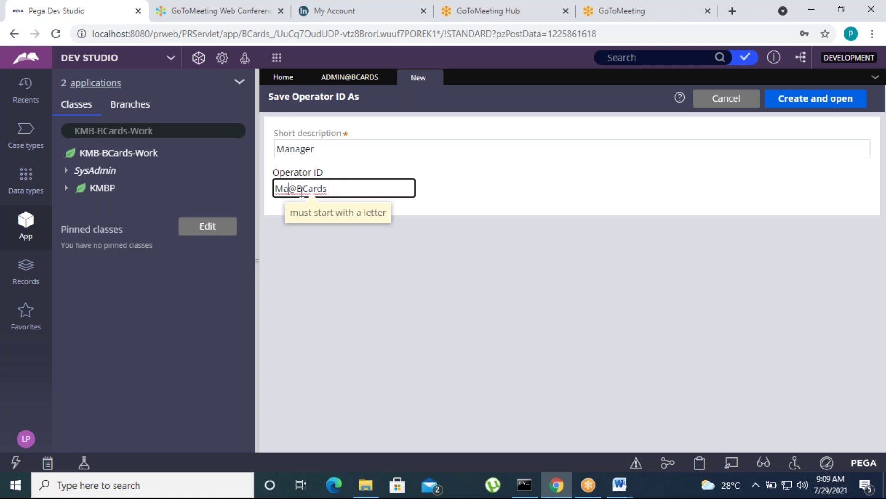
type("nager")
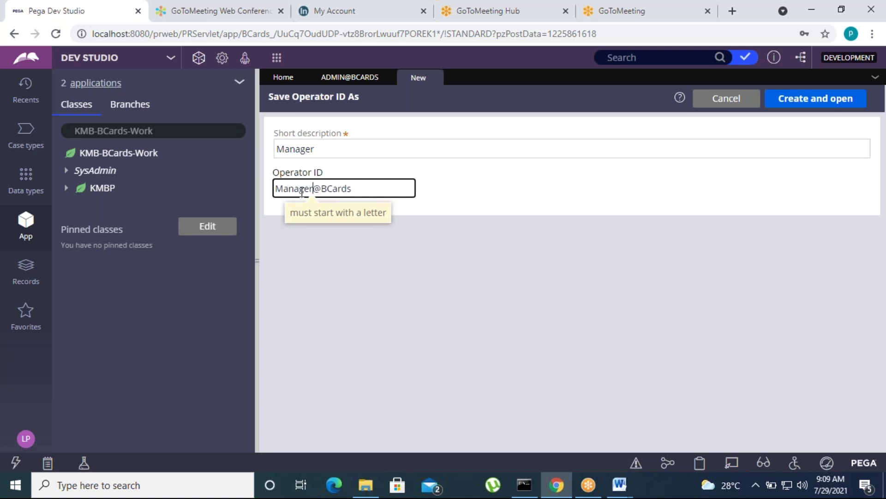
left_click(379, 290)
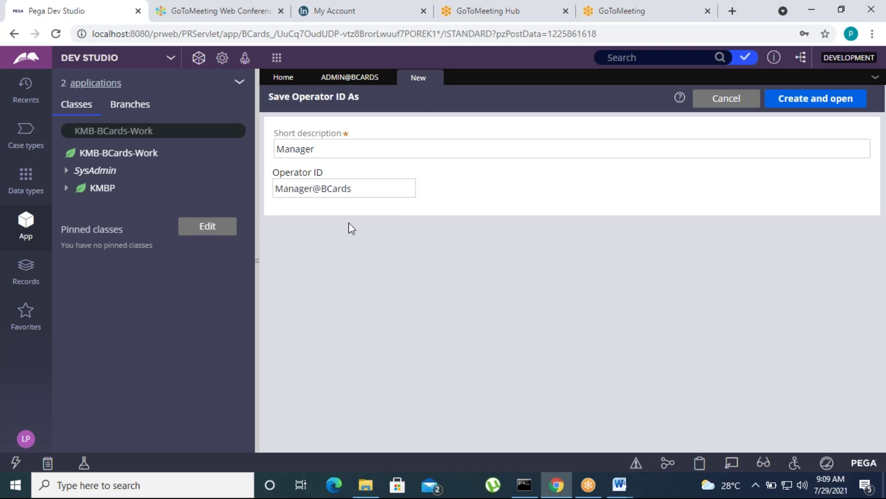
mouse_move(409, 204)
left_click(813, 101)
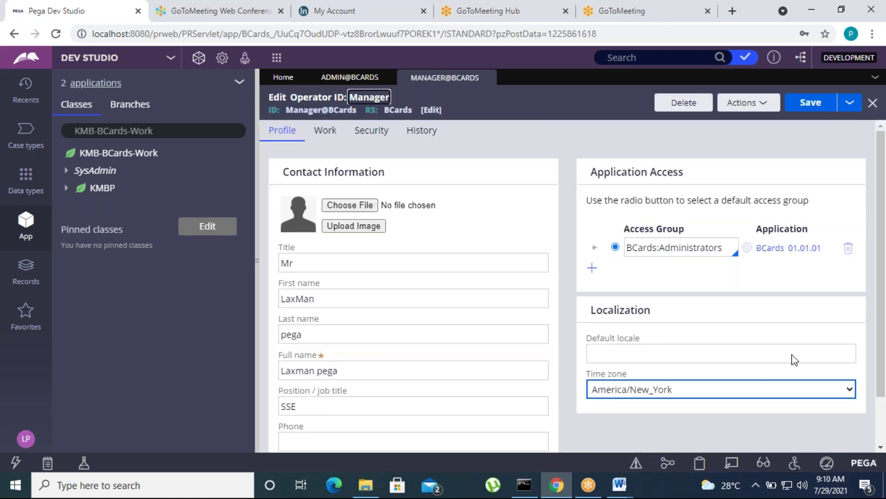
Step: Add BCards:Managers as an access group for the Manager operator and make it the default
left_click(691, 252)
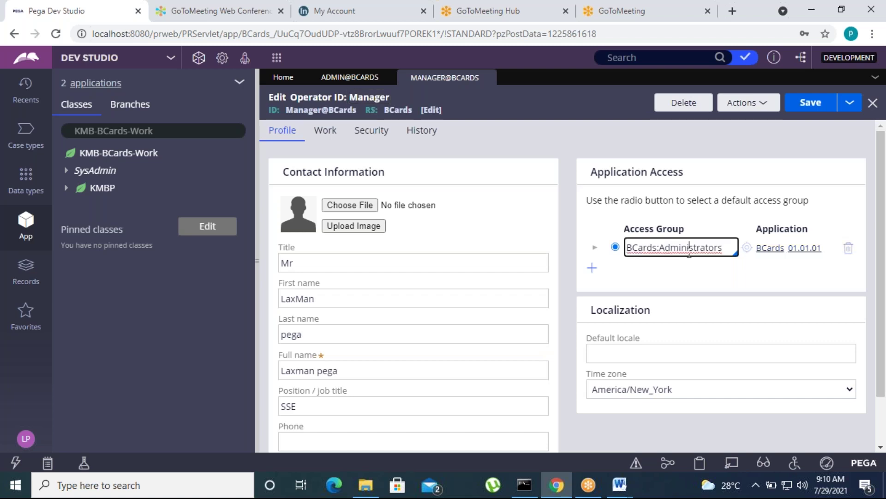
left_click(593, 268)
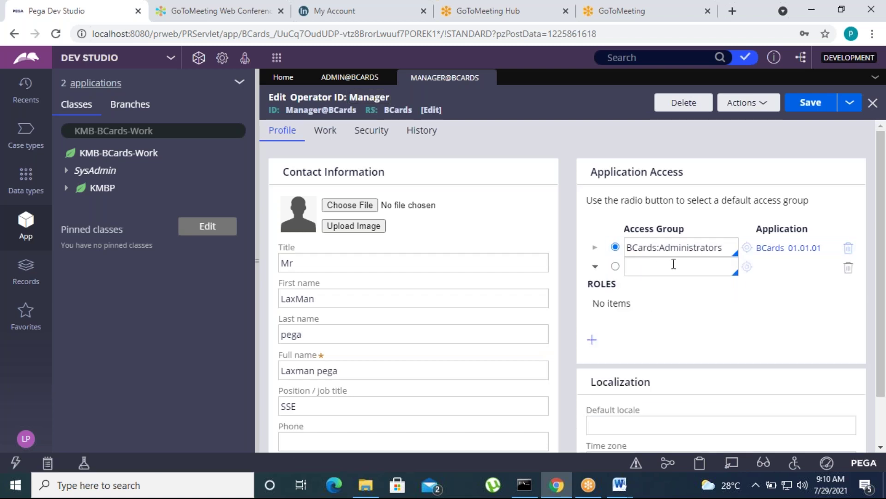
left_click(643, 268)
type("Ba")
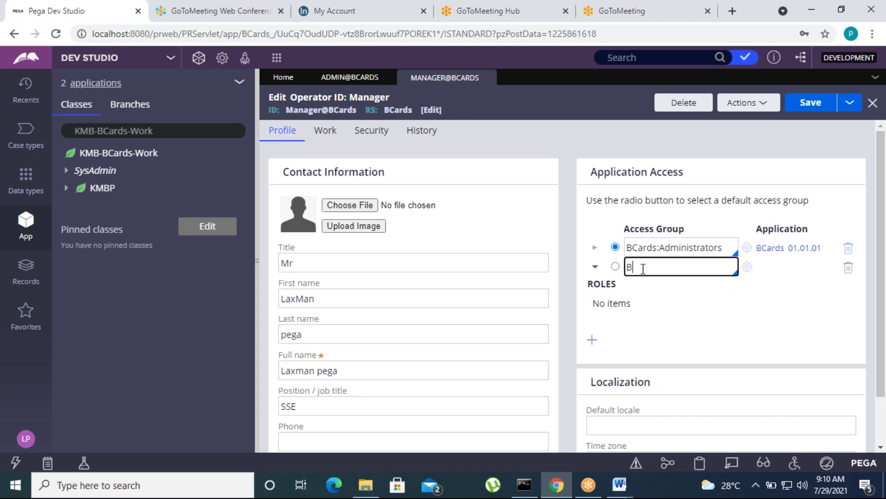
type("r")
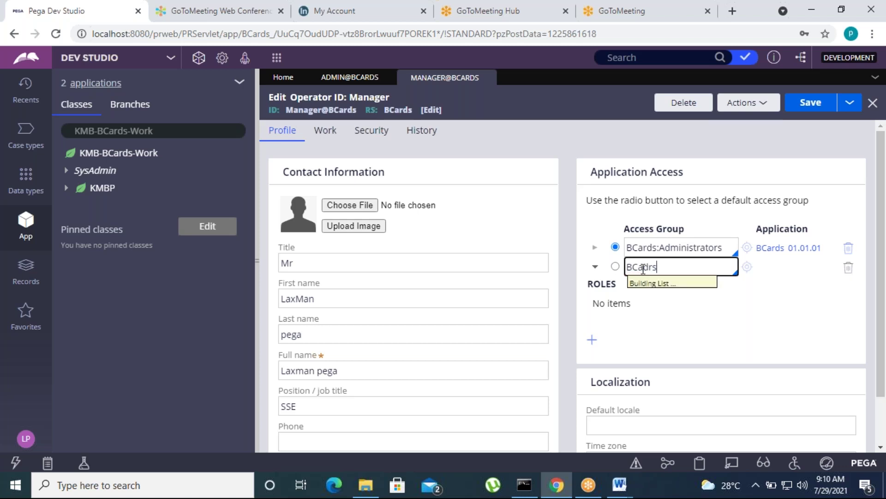
key("Down")
key("Down")
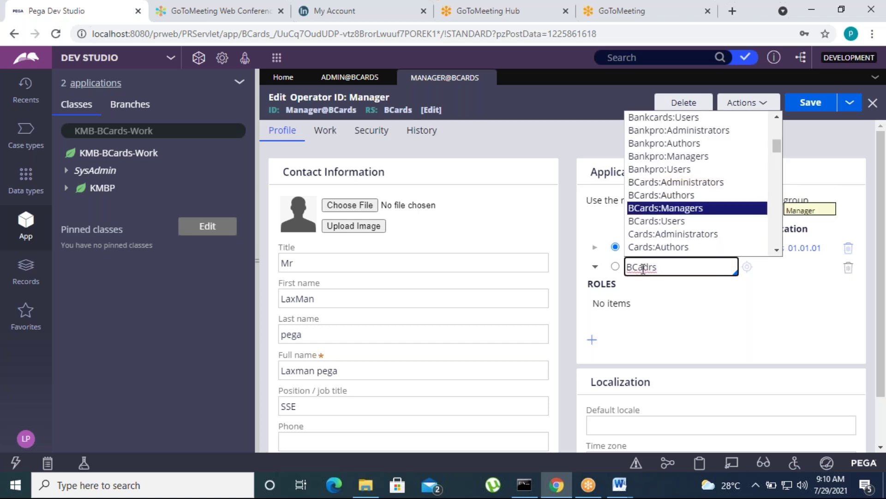
key("Return")
left_click(384, 263)
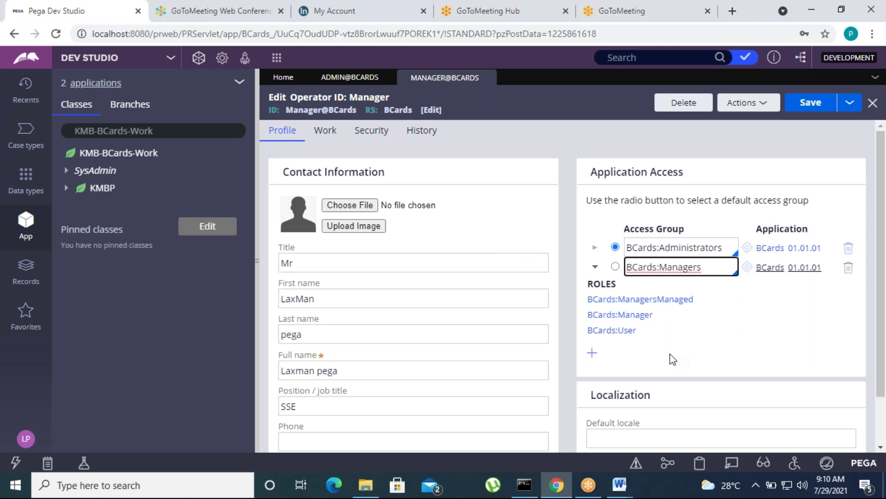
left_click(616, 267)
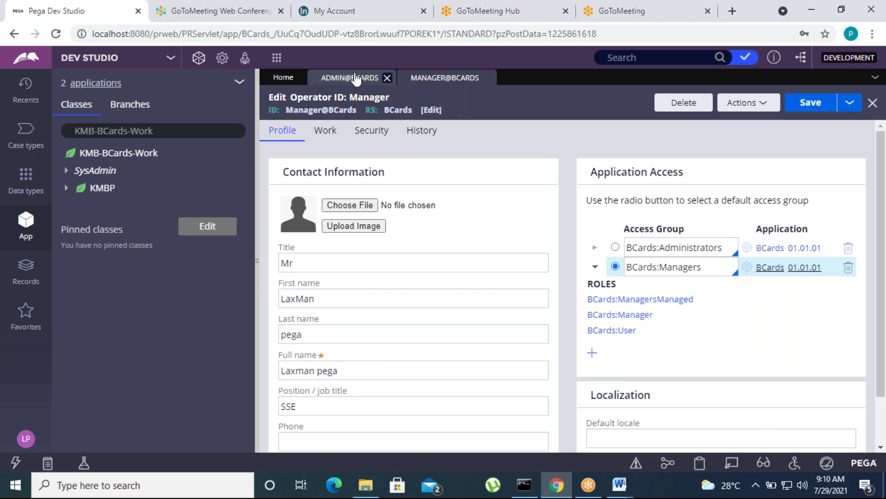
Step: Review the Admin operator's access group, leaving it unchanged
left_click(356, 79)
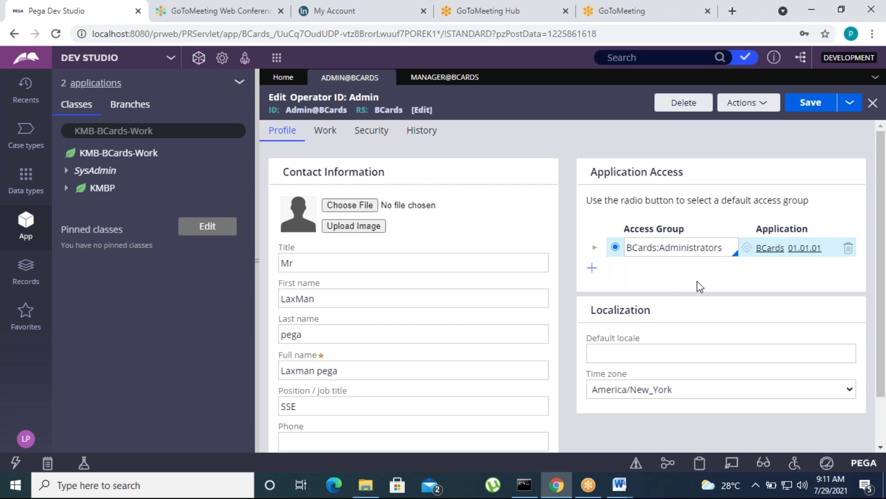
left_click(730, 242)
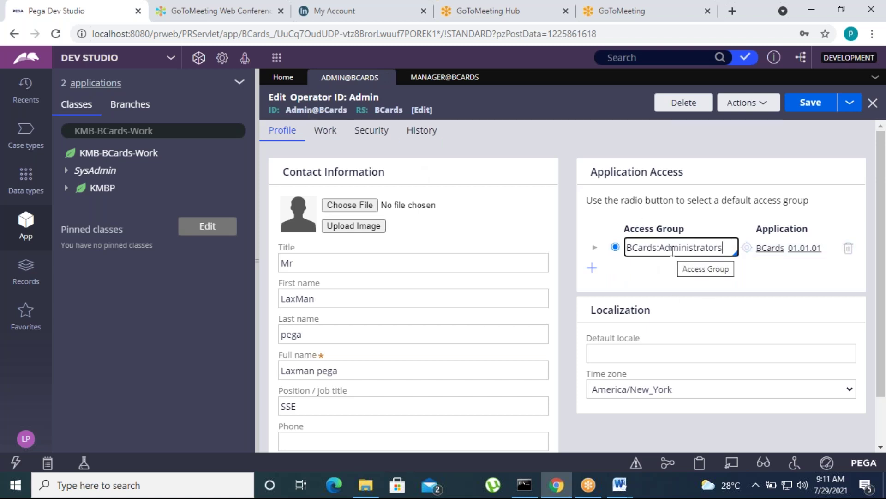
left_click(725, 348)
Step: Close the Manager and Admin operator records and log off Dev Studio
left_click(487, 79)
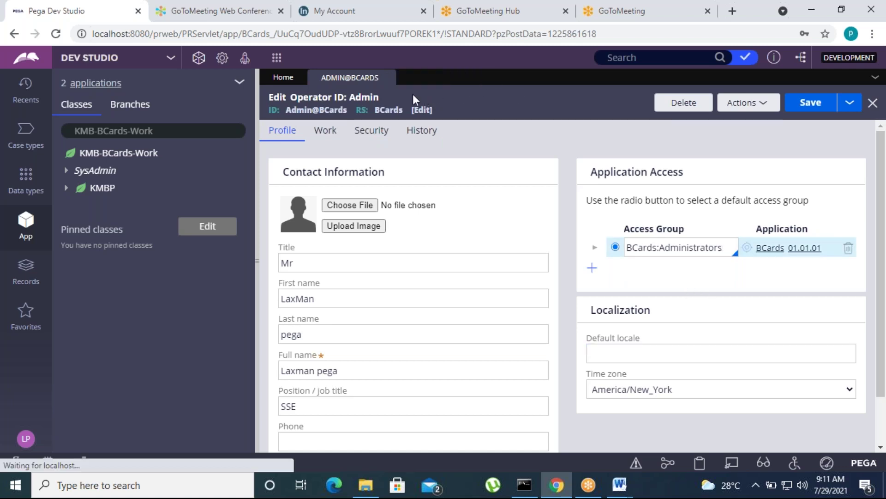
left_click(387, 78)
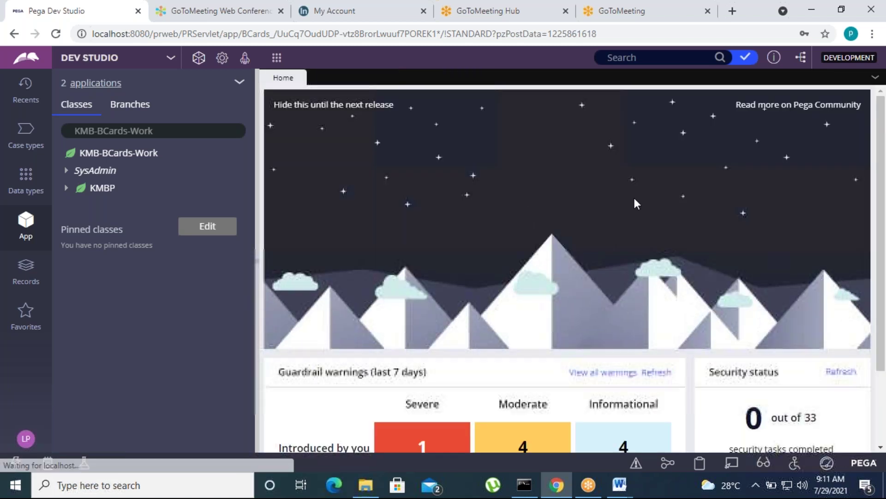
left_click(34, 442)
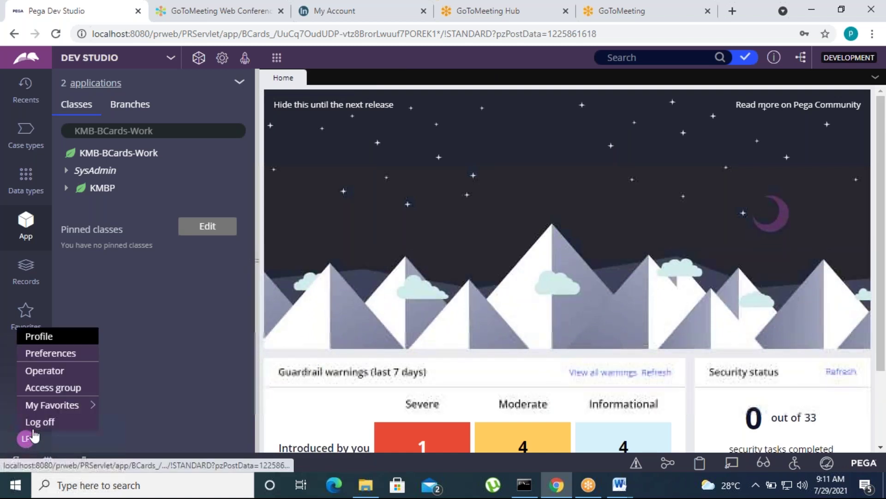
left_click(38, 422)
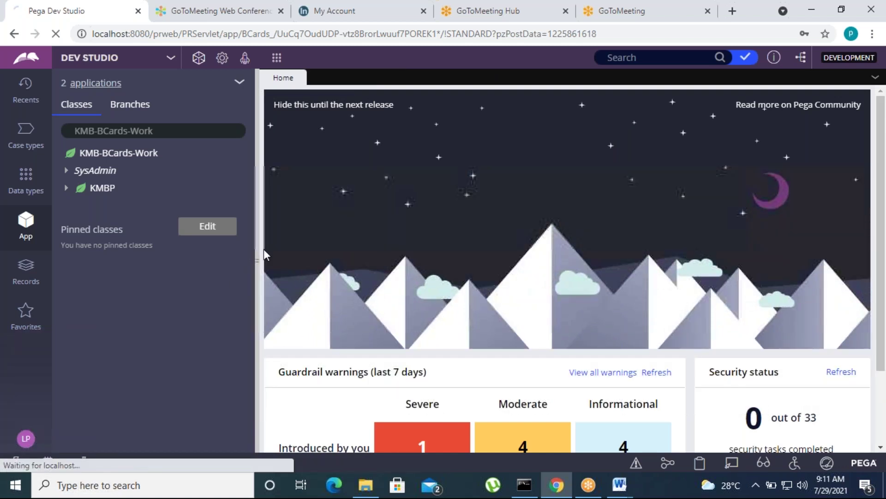
Step: Fill the login form with the Manager operator's user name and password, then consult the Word notes
left_click(337, 207)
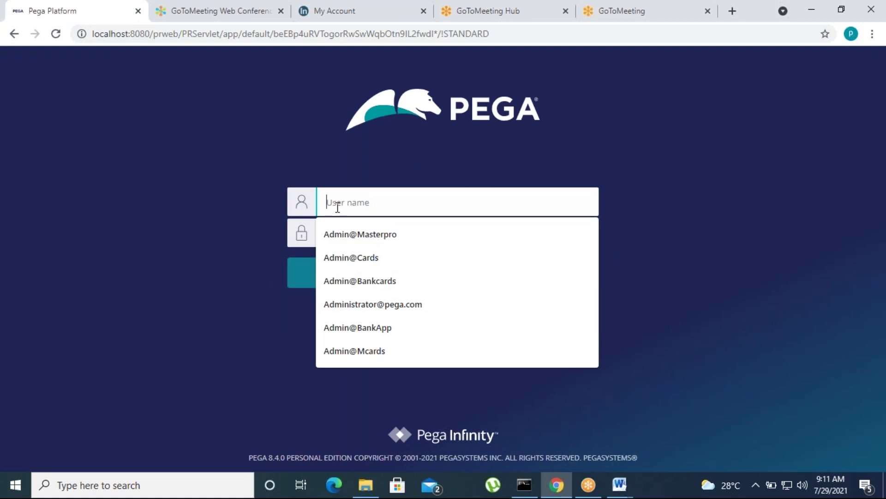
type("Mana")
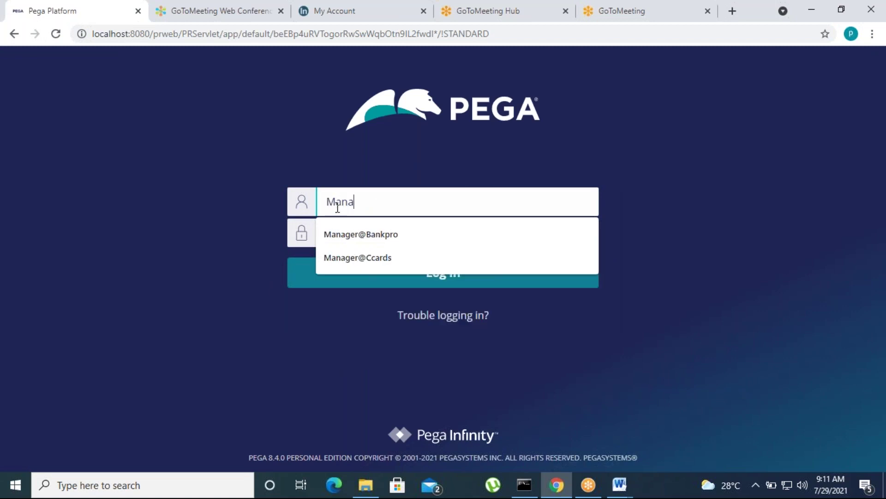
type("ger@B")
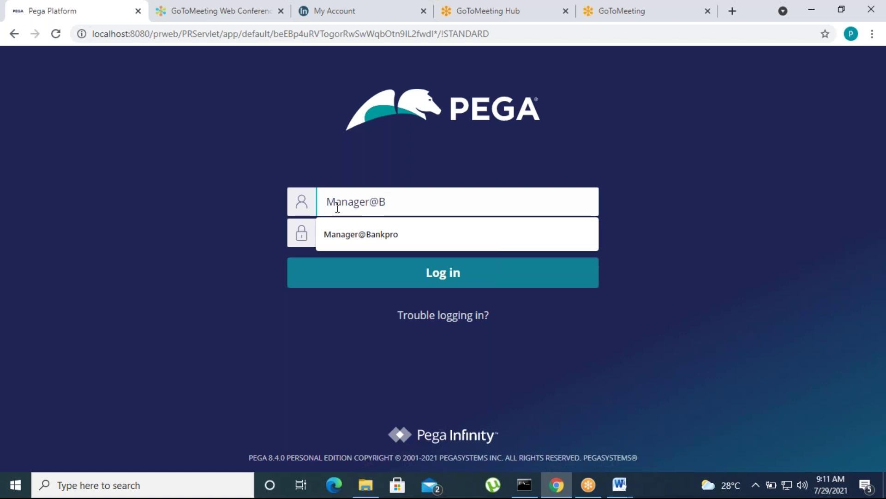
type("C")
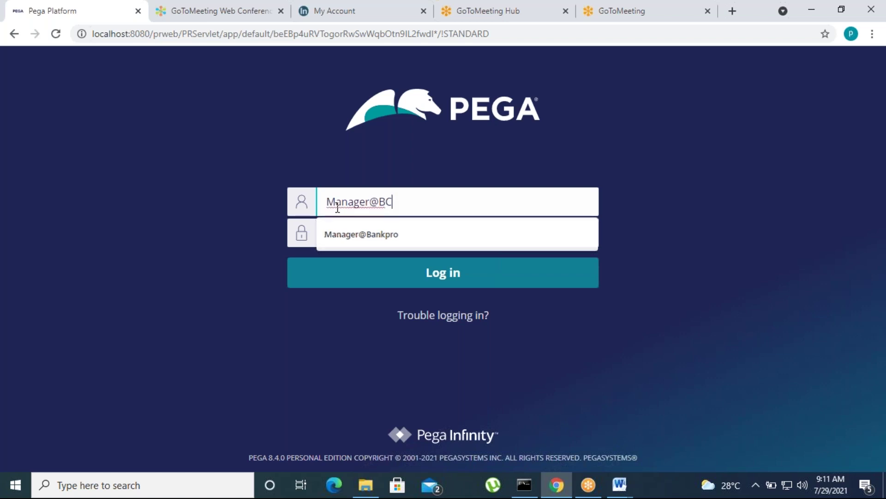
type("ards")
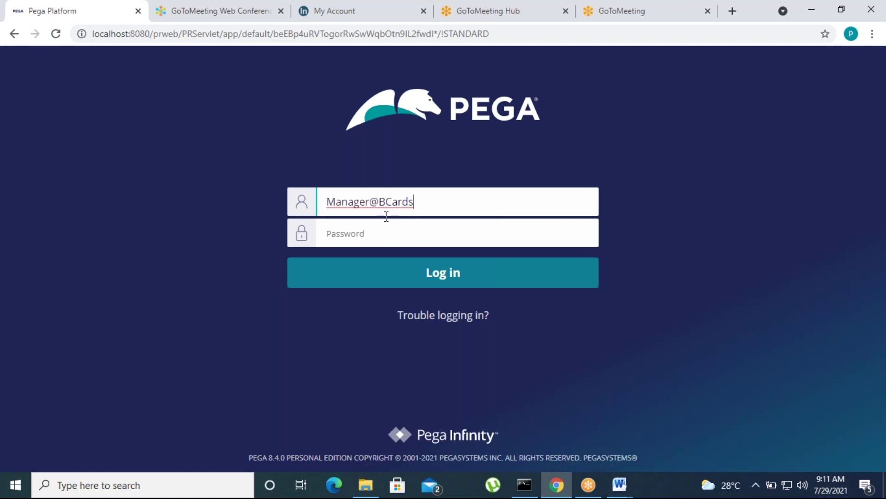
left_click(338, 234)
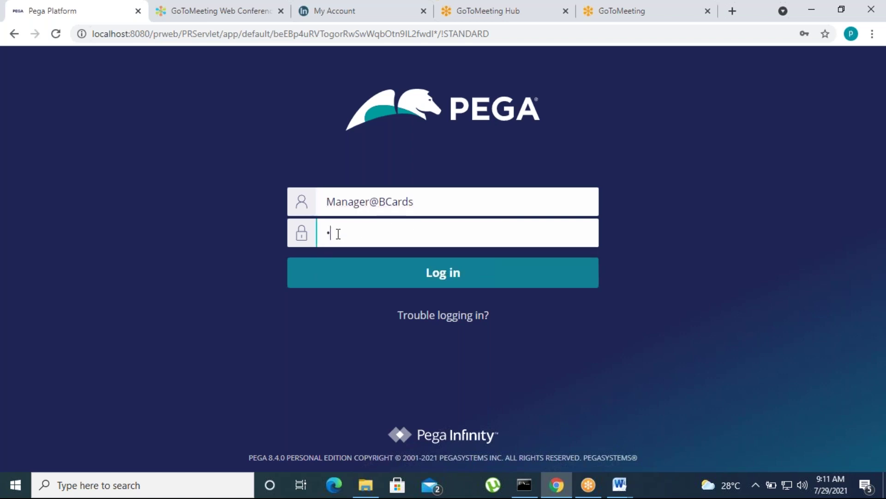
left_click(448, 274)
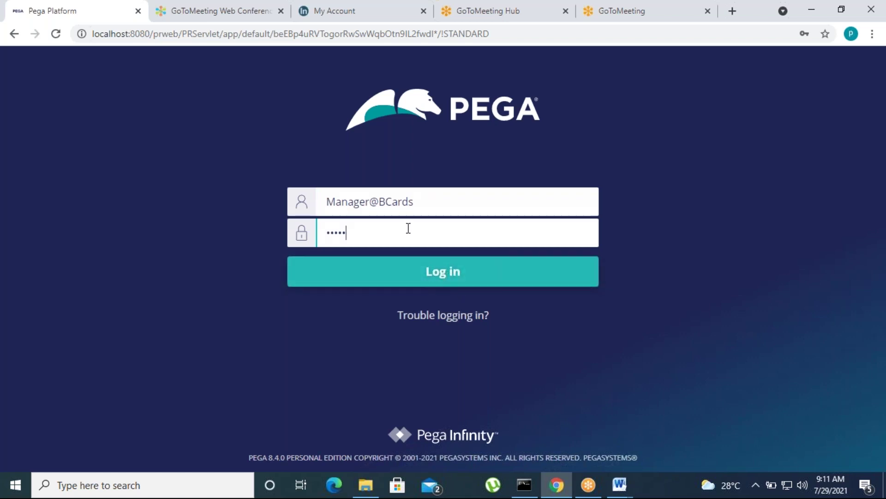
left_click(392, 202)
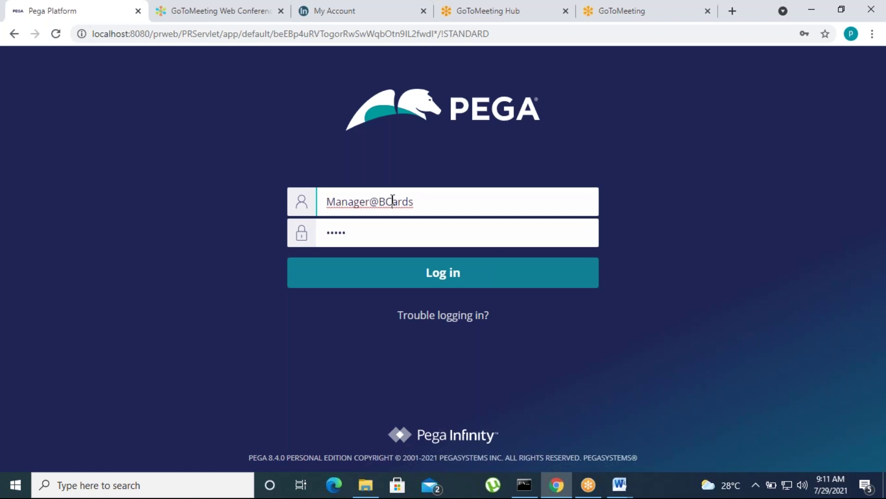
left_click(619, 484)
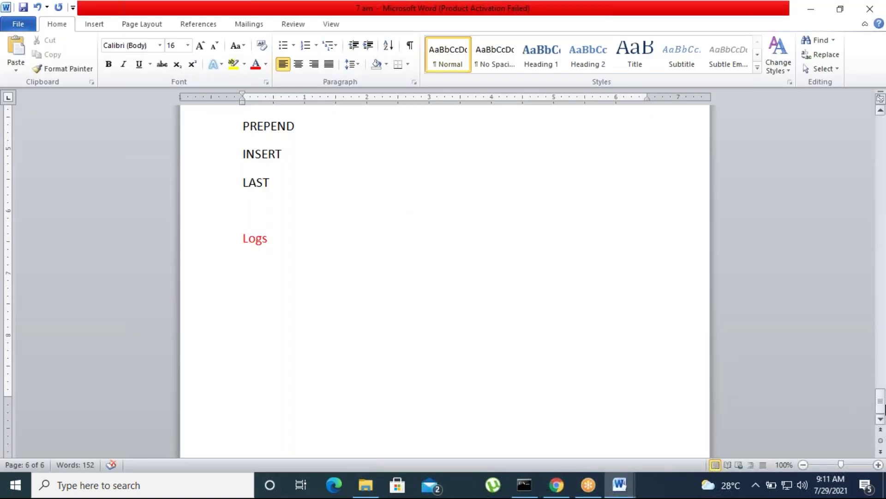
left_click_drag(881, 406, 882, 119)
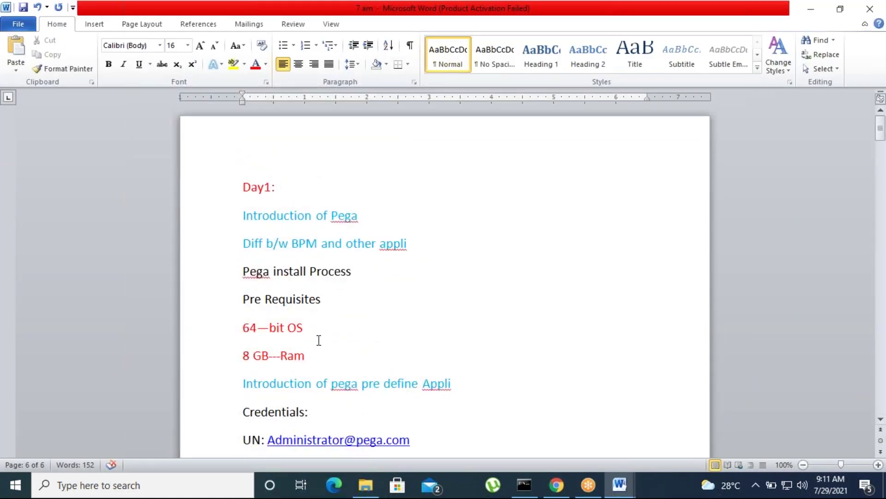
scroll(346, 372, "down", 3)
scroll(348, 381, "down", 3)
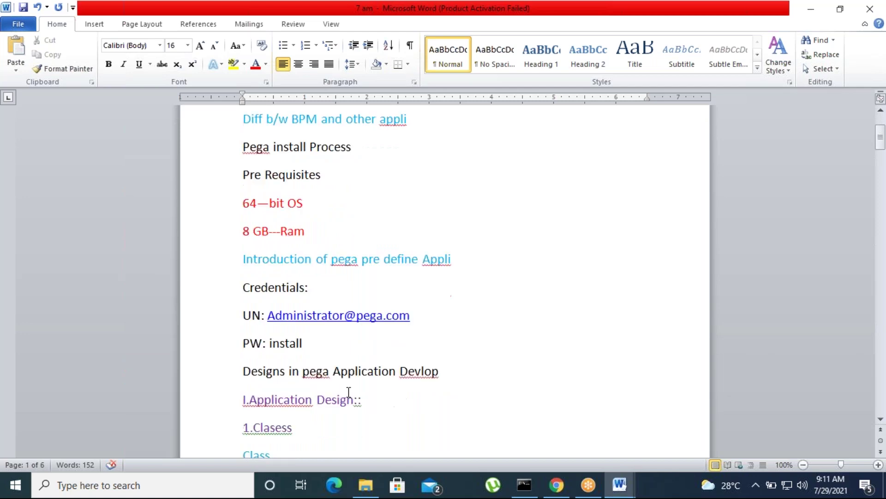
scroll(349, 399, "up", 4)
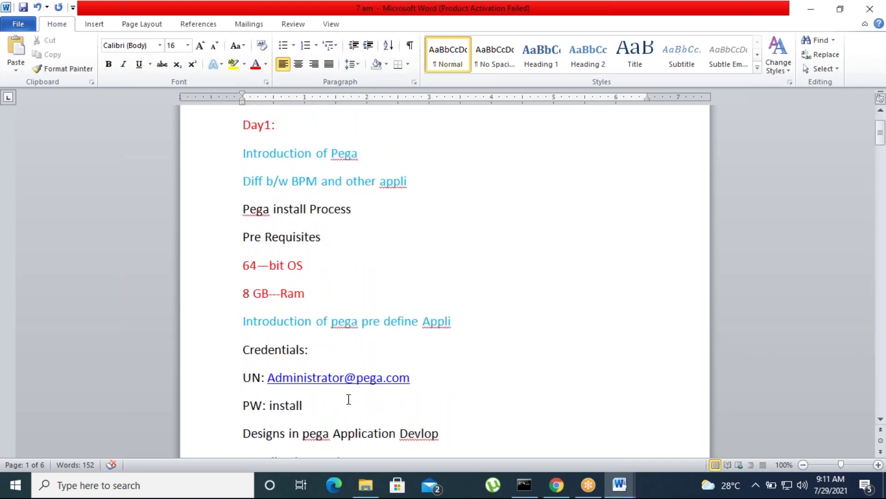
scroll(349, 398, "up", 2)
scroll(348, 398, "down", 15)
scroll(359, 403, "down", 19)
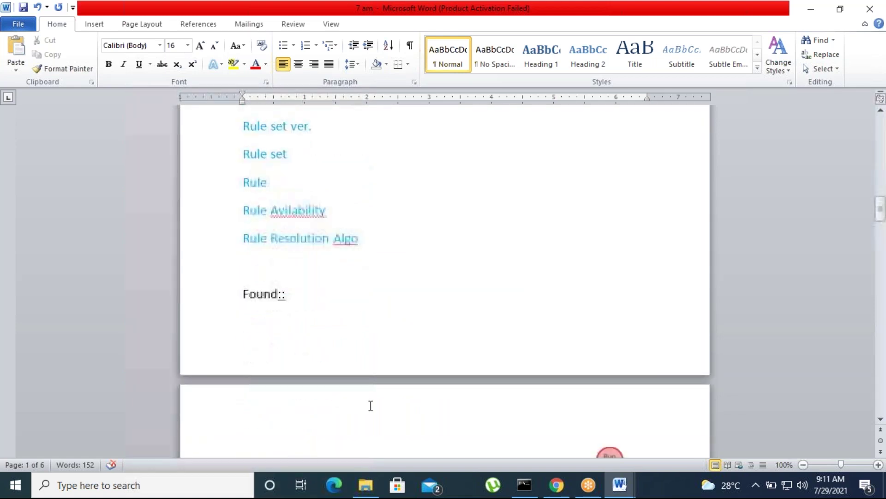
scroll(370, 405, "down", 12)
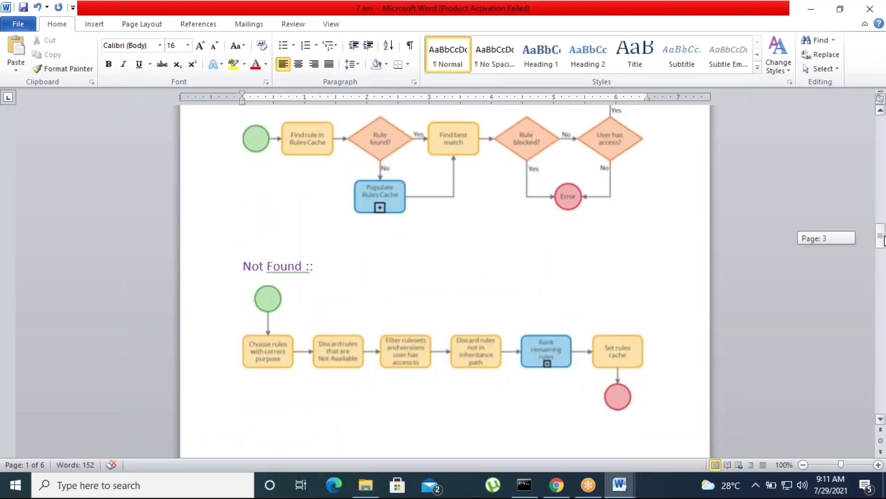
left_click_drag(881, 237, 881, 127)
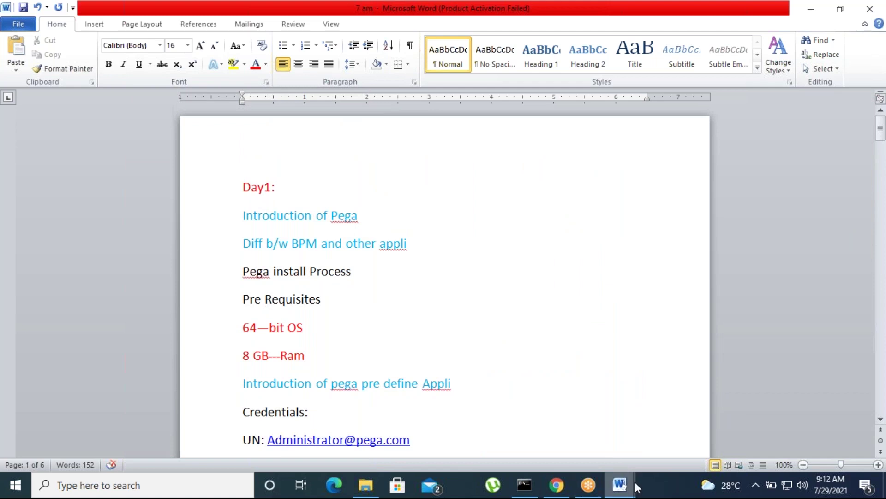
left_click(557, 485)
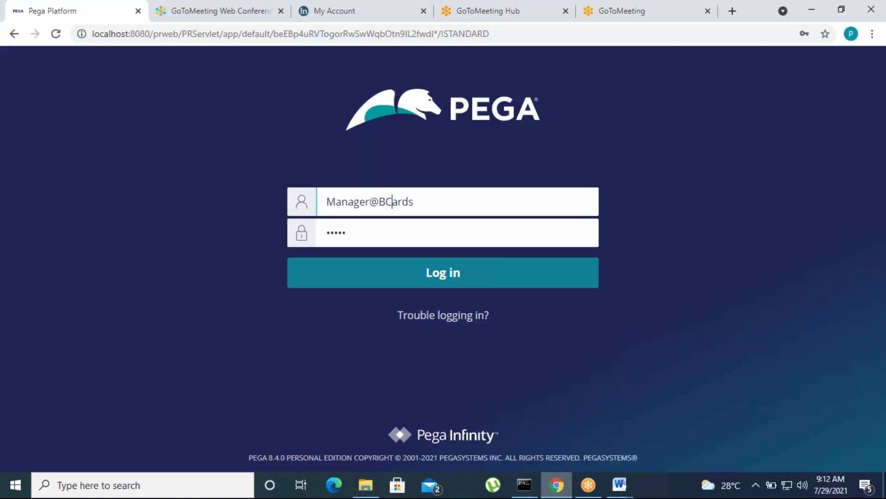
Step: Log in as the Manager operator, then log off the Case Manager portal from the avatar menu
left_click(437, 277)
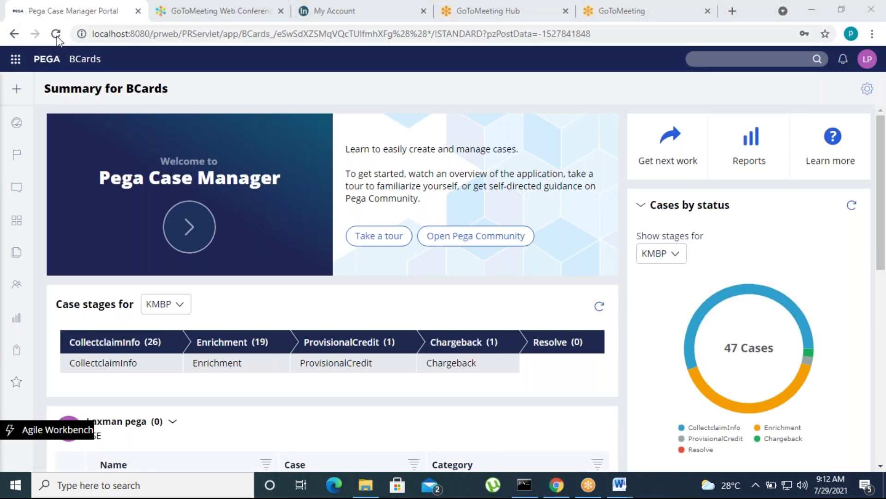
left_click(348, 75)
left_click(868, 60)
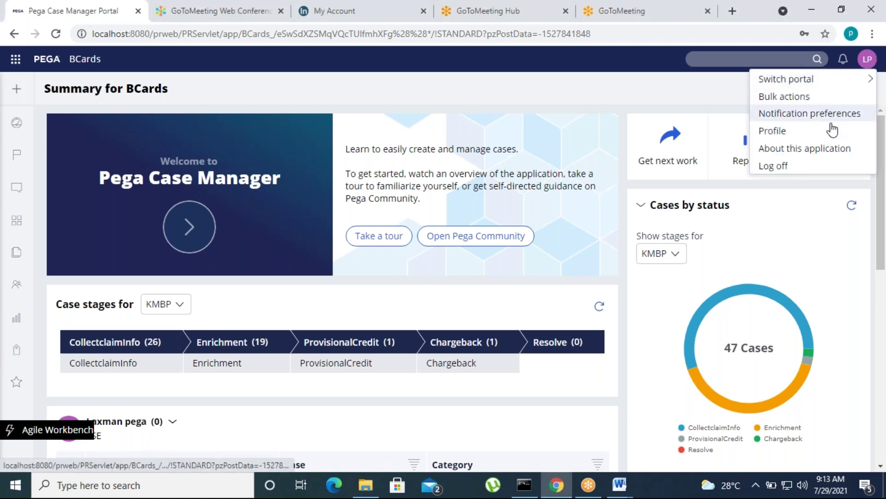
left_click(779, 173)
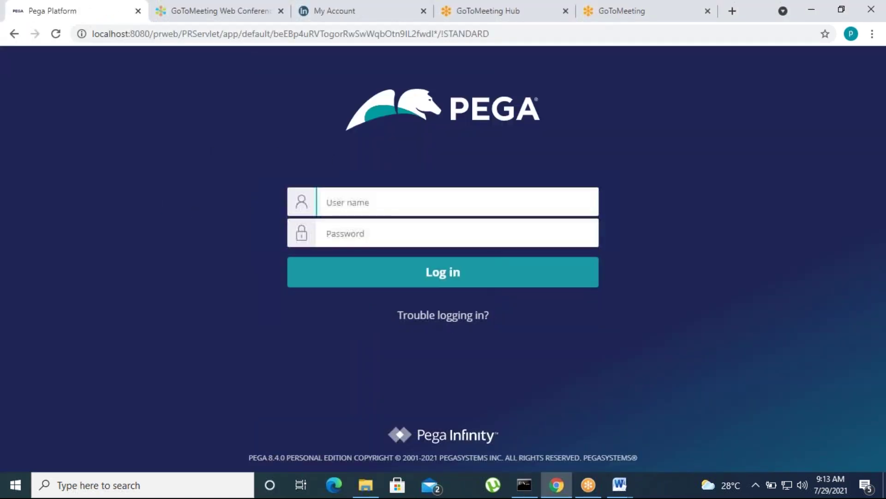
Step: Log back in as the BCards administrator and show the App explorer's application list
left_click(334, 206)
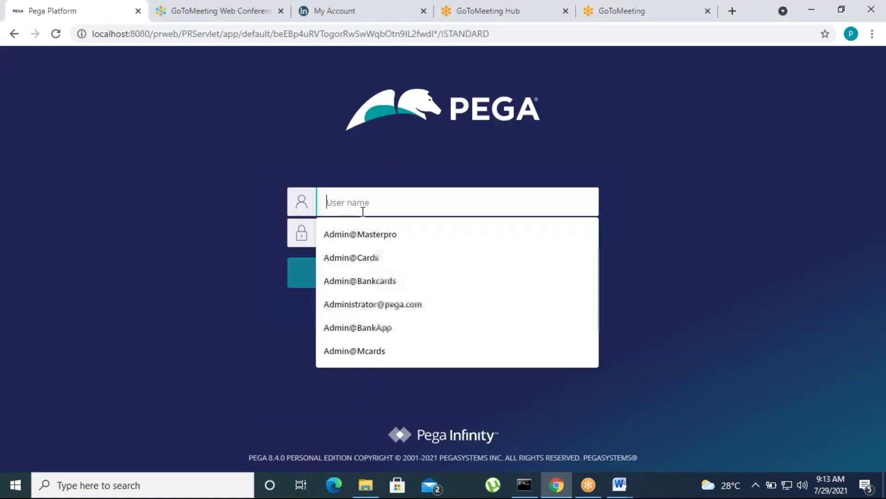
type("A")
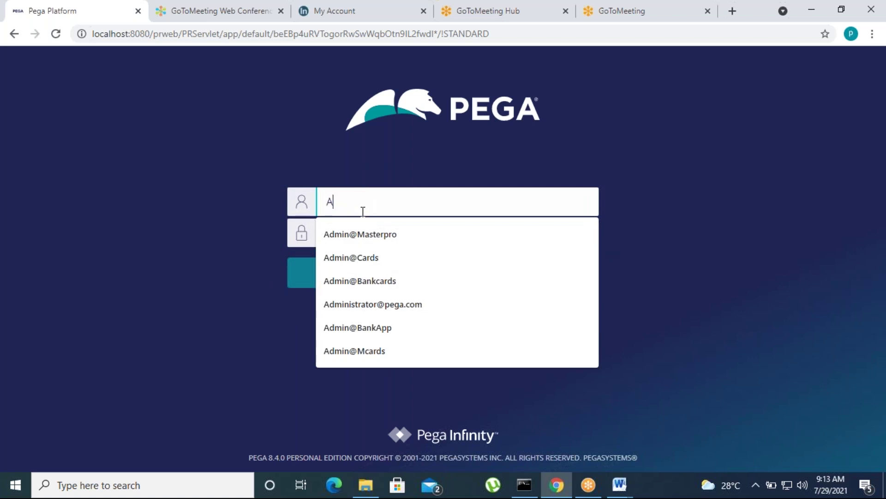
type("dmin@BCards")
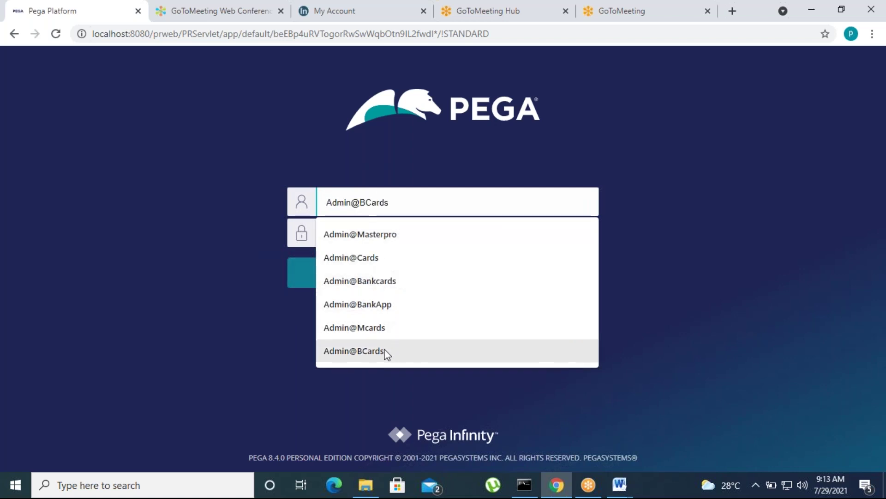
left_click(385, 353)
left_click(362, 237)
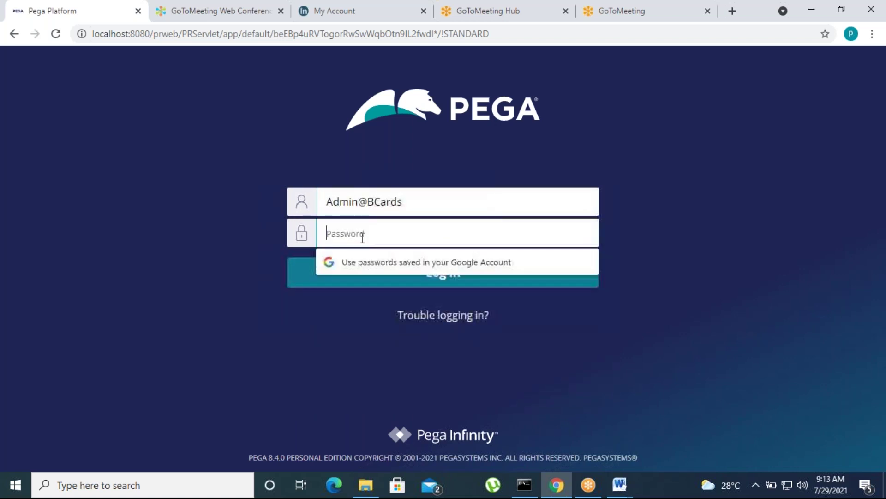
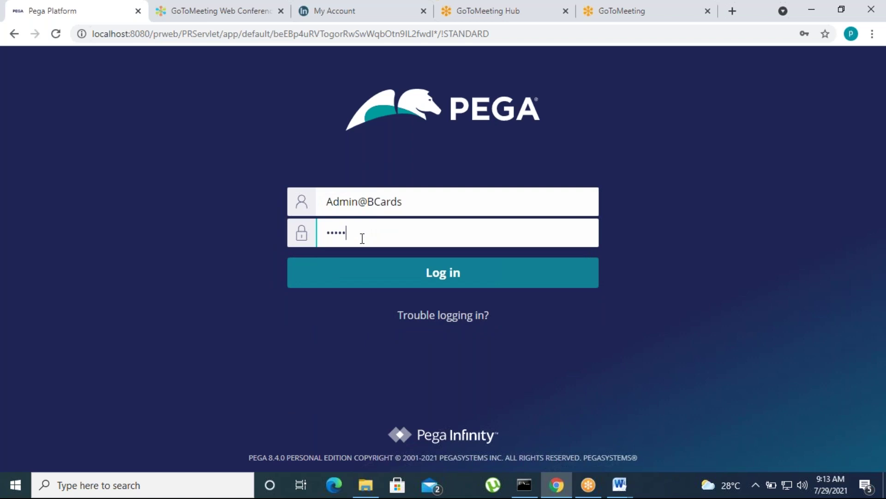
left_click(456, 285)
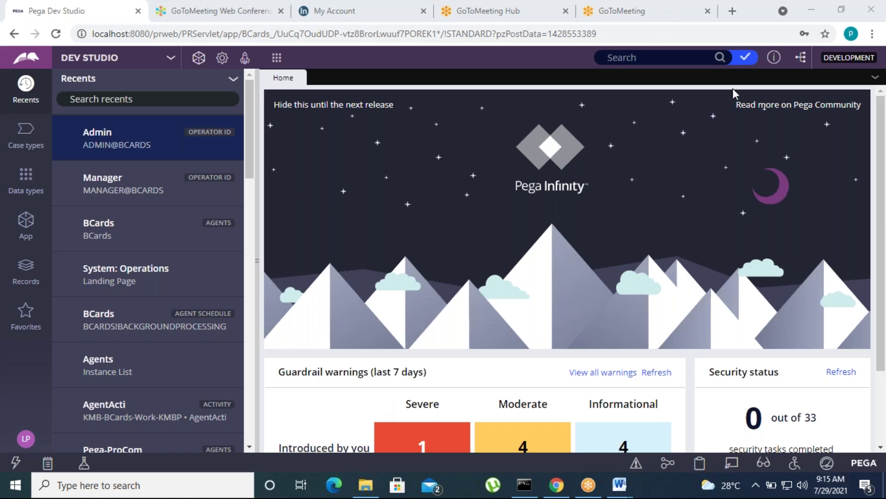
left_click(25, 224)
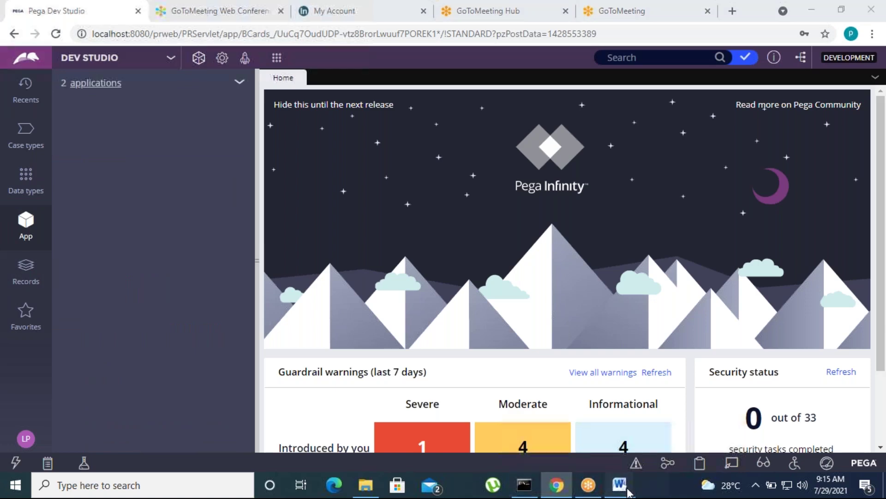
Step: Bring the PCSA outline in Word to the front and highlight the section 5 heading
mouse_move(629, 492)
left_click(690, 422)
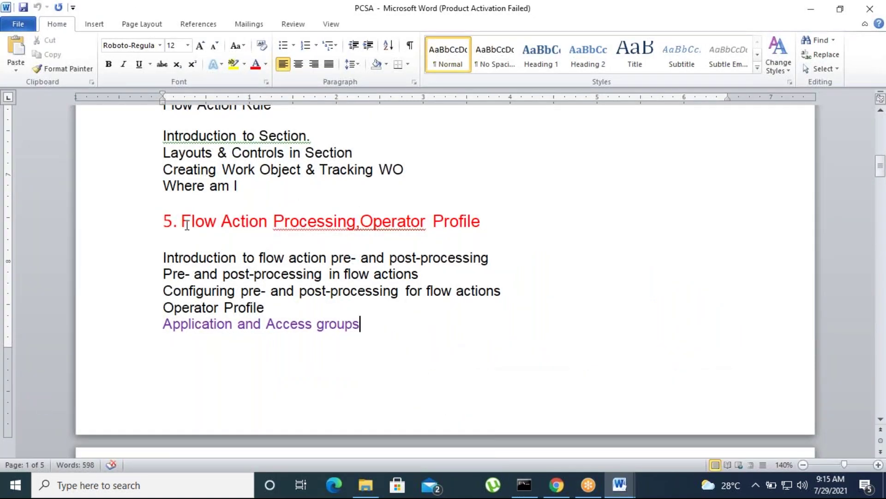
left_click_drag(178, 221, 480, 222)
left_click(360, 323)
left_click(369, 323)
Step: Walk through section 6's Data Elements, Defining properties and User views topics
scroll(333, 323, "down", 3)
left_click(212, 213)
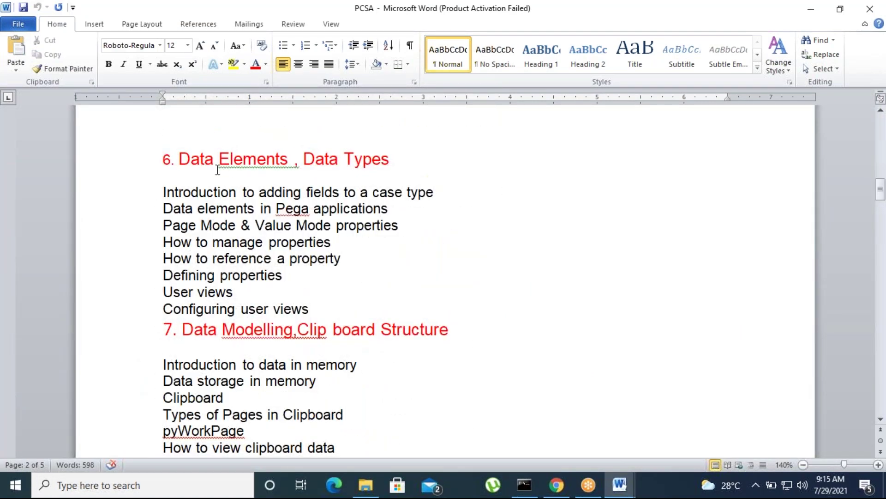
left_click_drag(179, 158, 390, 160)
left_click(332, 242)
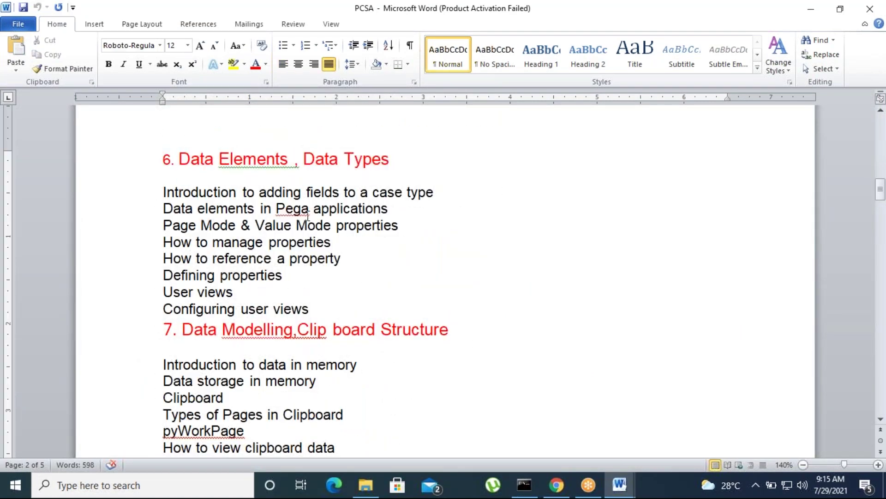
left_click_drag(282, 285, 163, 276)
left_click(192, 291)
left_click_drag(190, 300, 258, 297)
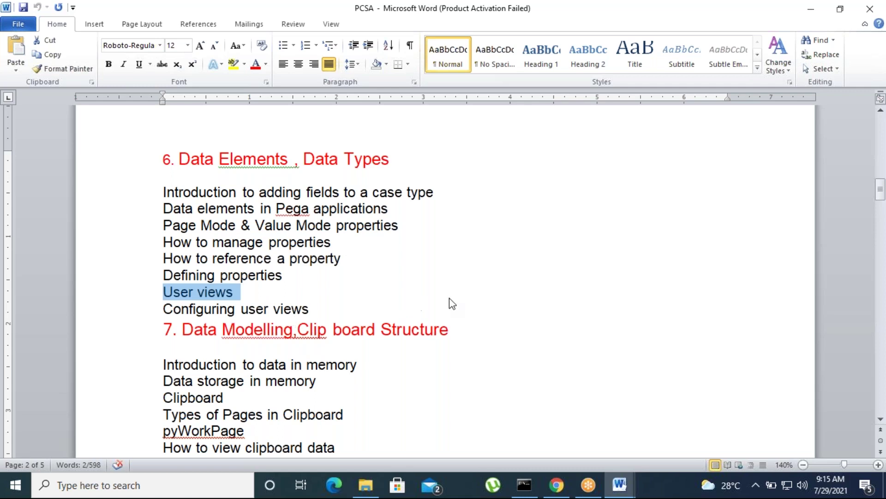
key("Right")
left_click_drag(162, 290, 272, 309)
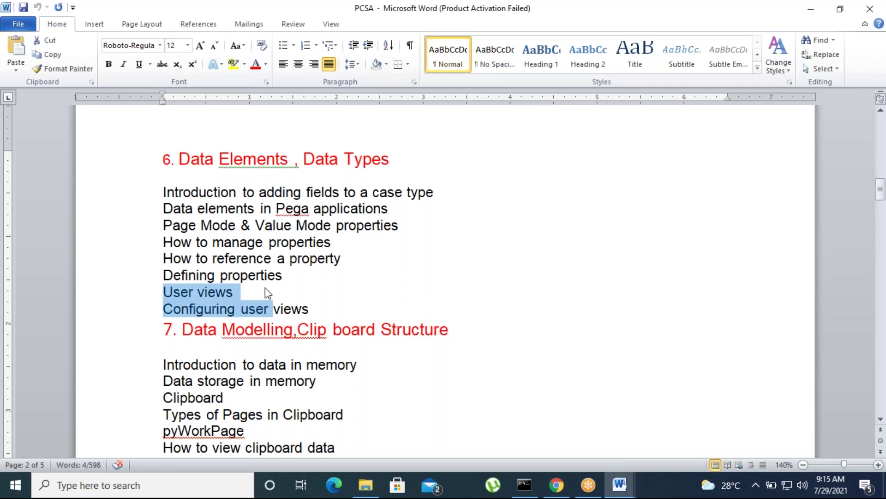
left_click(382, 263)
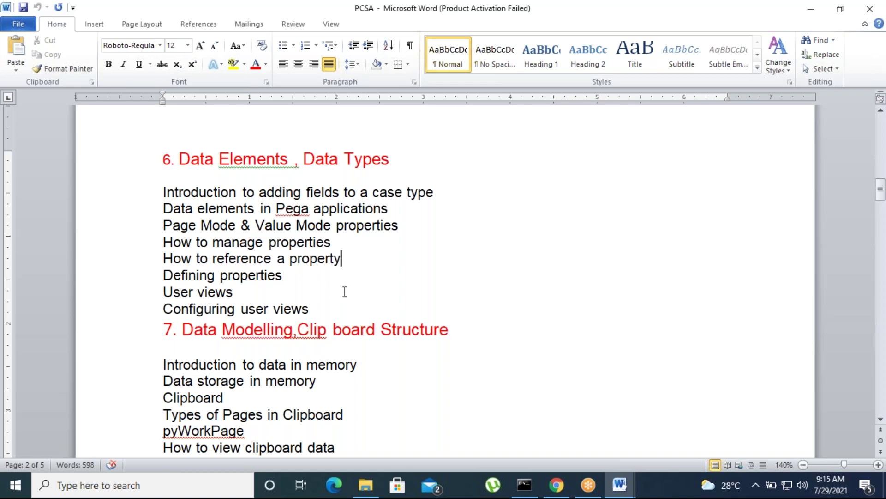
Step: Review the Page Mode & Value Mode and Introduction to adding fields topics and section 6 heading
left_click(341, 328)
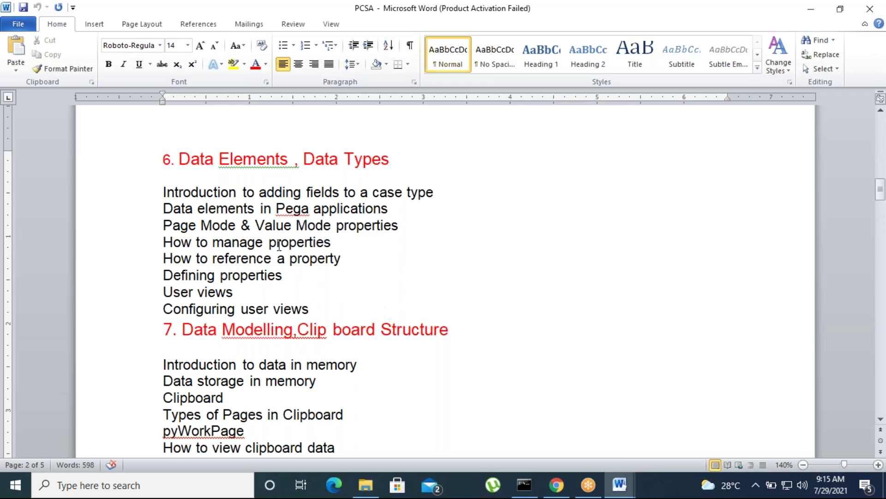
left_click(227, 226)
left_click(365, 227)
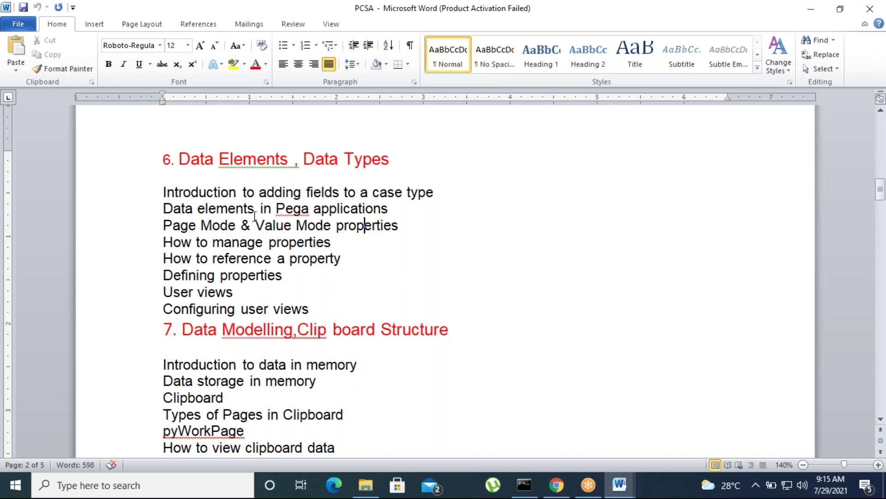
left_click_drag(163, 193, 436, 193)
left_click(431, 272)
left_click_drag(390, 159, 178, 152)
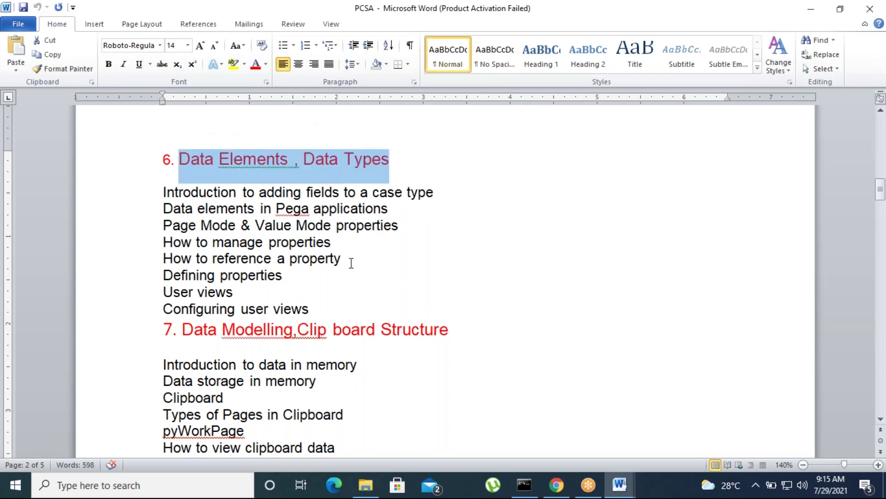
left_click(295, 275)
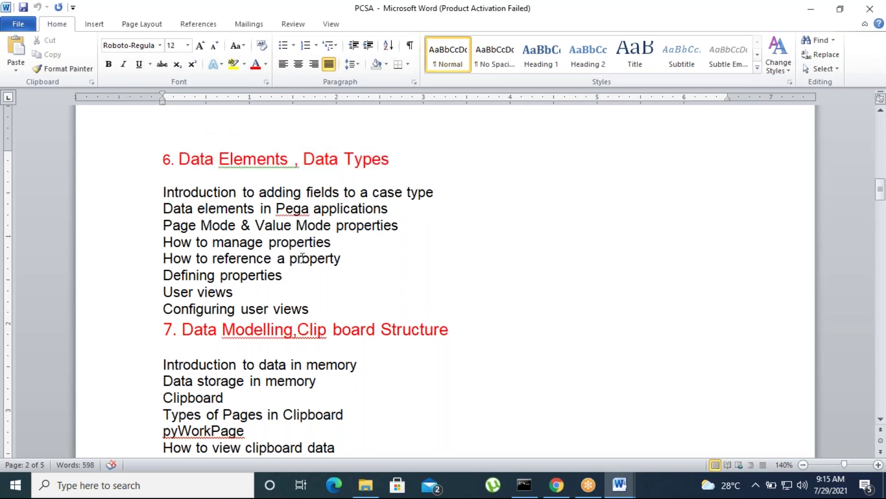
left_click_drag(289, 160, 178, 160)
left_click(240, 242)
Step: Scroll on to heading 7 and highlight its two data-in-memory topics
scroll(205, 238, "down", 3)
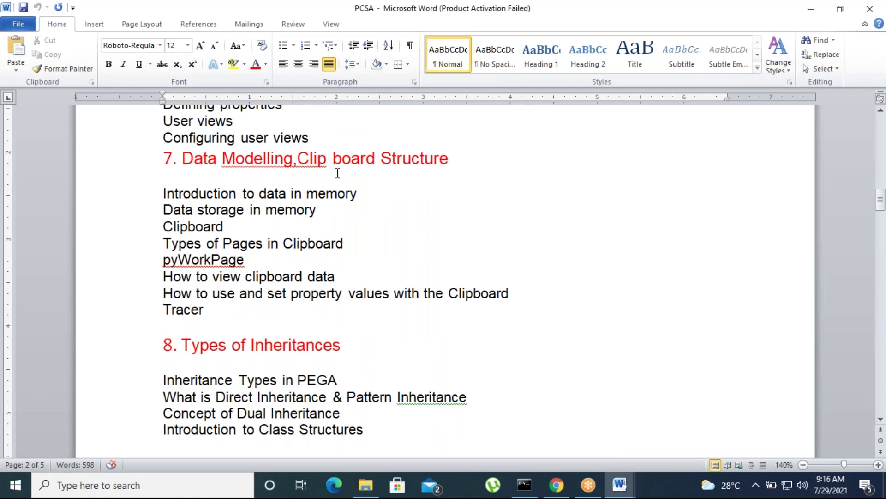
left_click(449, 162)
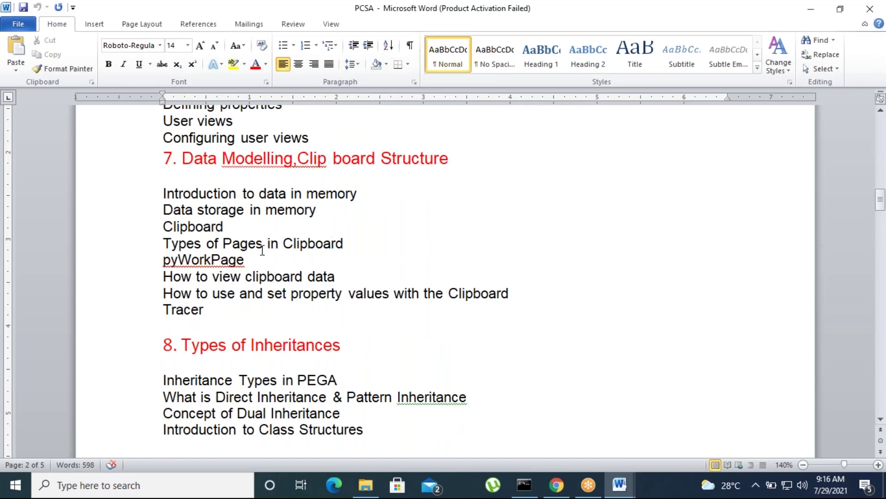
left_click_drag(164, 192, 318, 210)
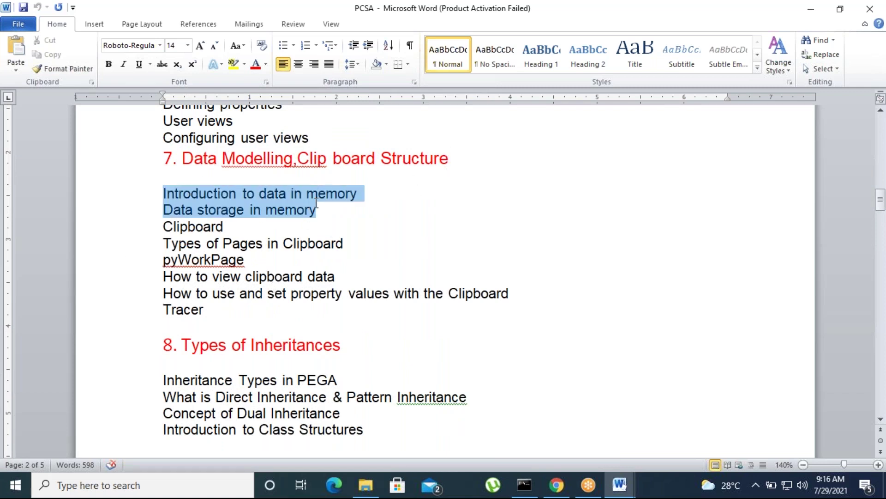
left_click(354, 258)
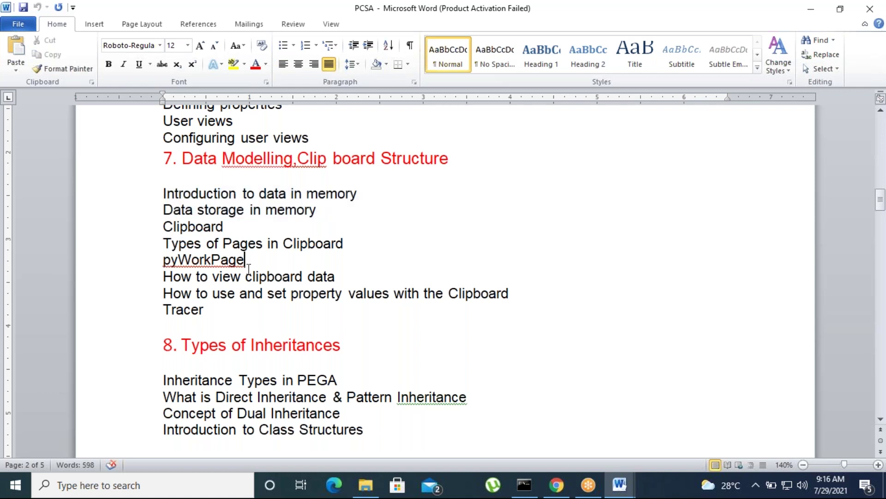